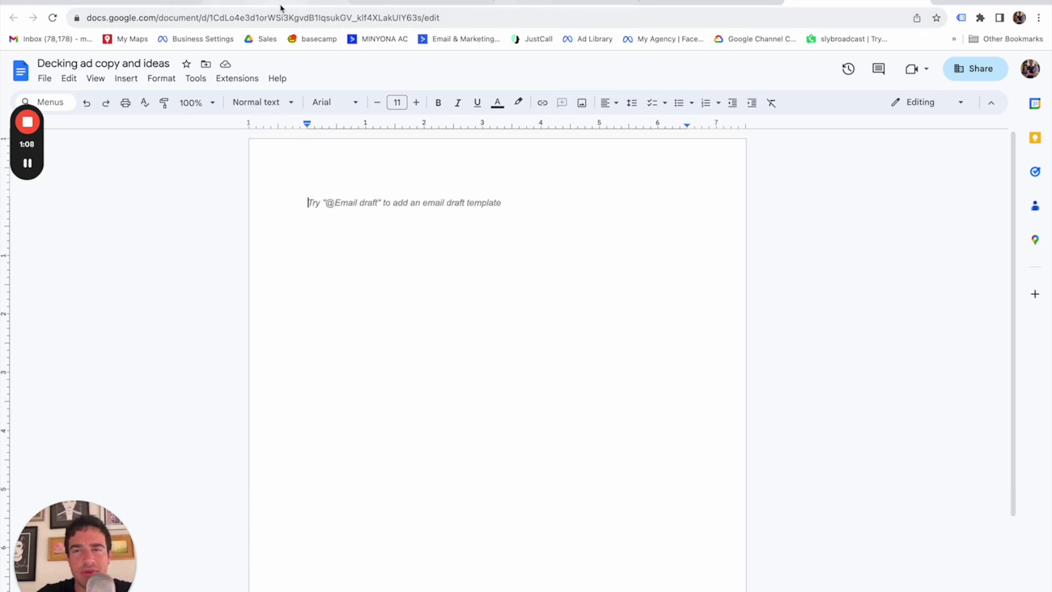
Read the client's Gmail message about the ad campaign and its decking and siding brochure links.
click(154, 2)
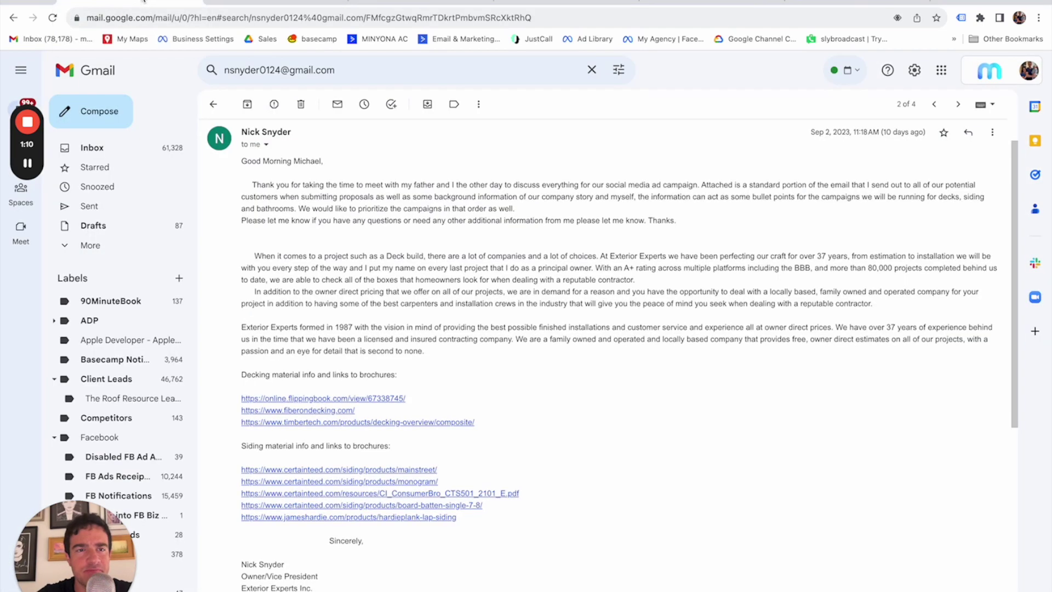
scroll(451, 249, down, 1)
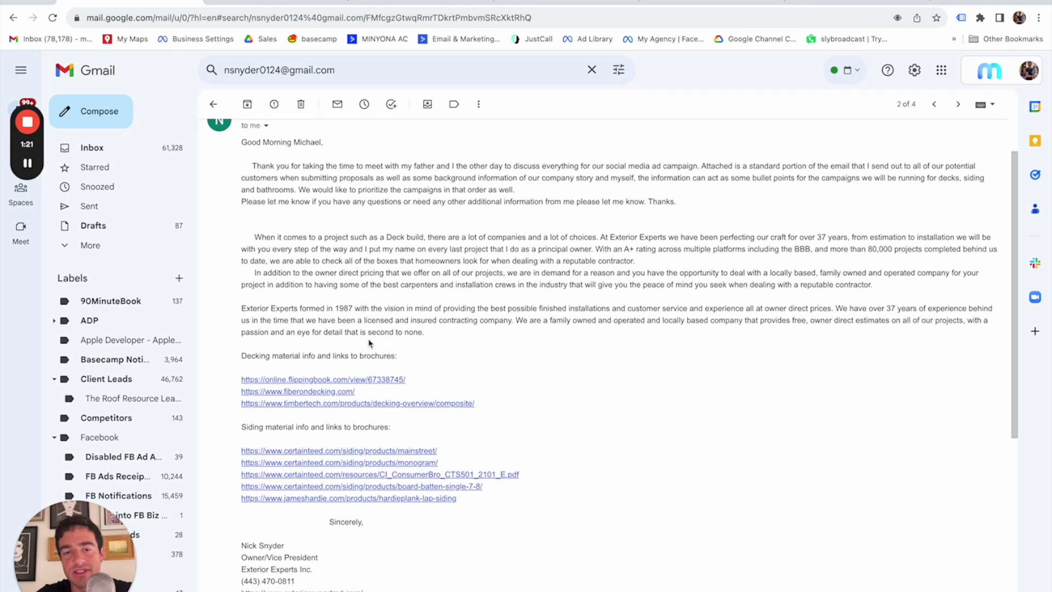
scroll(478, 375, up, 1)
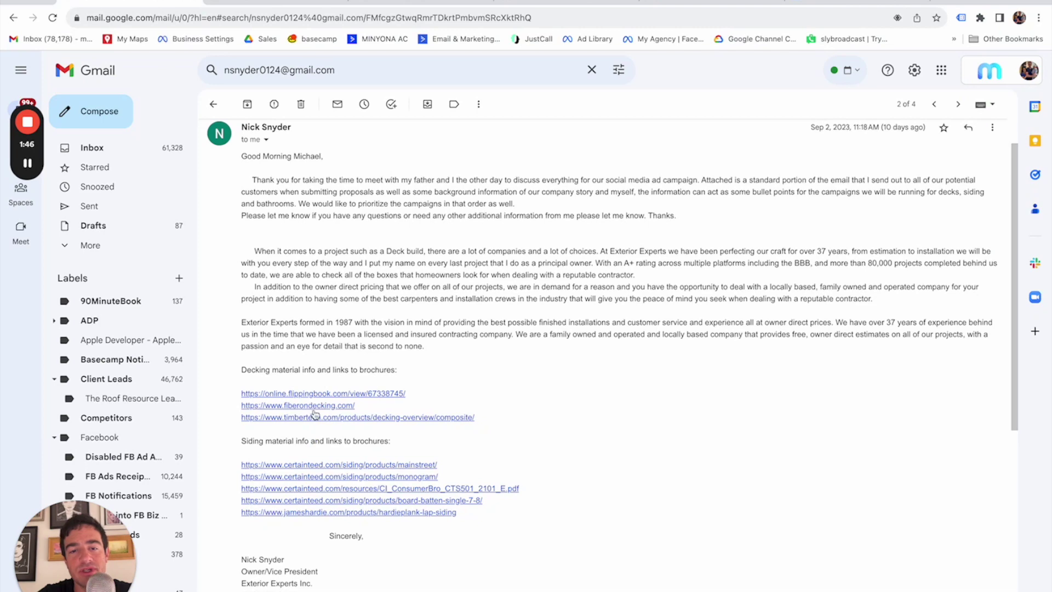
Look over the Trex catalog, the Fiberon site and the TimberTech composite decking page.
click(277, 2)
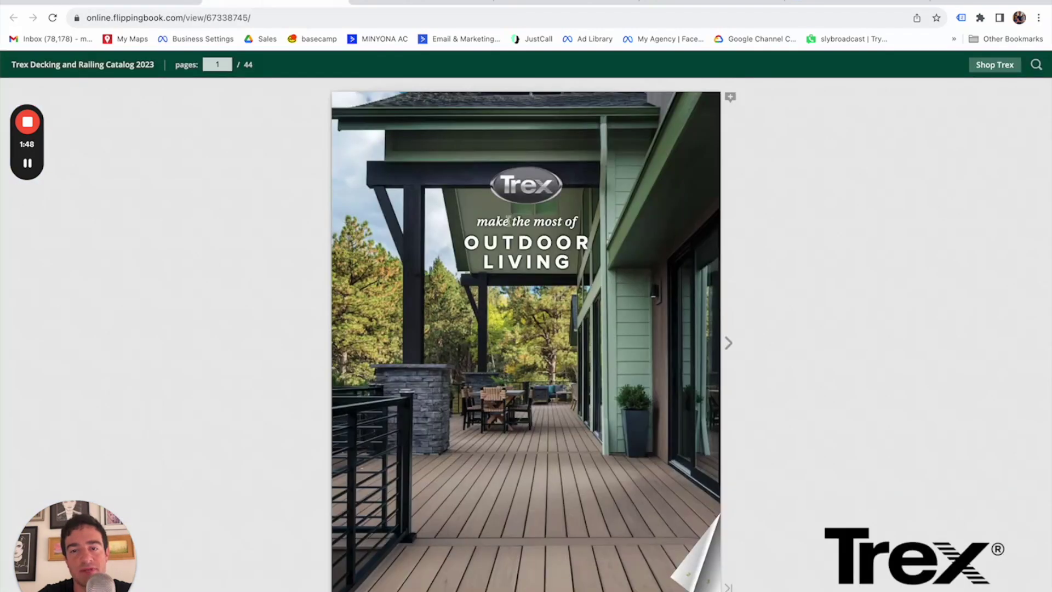
click(425, 2)
click(570, 2)
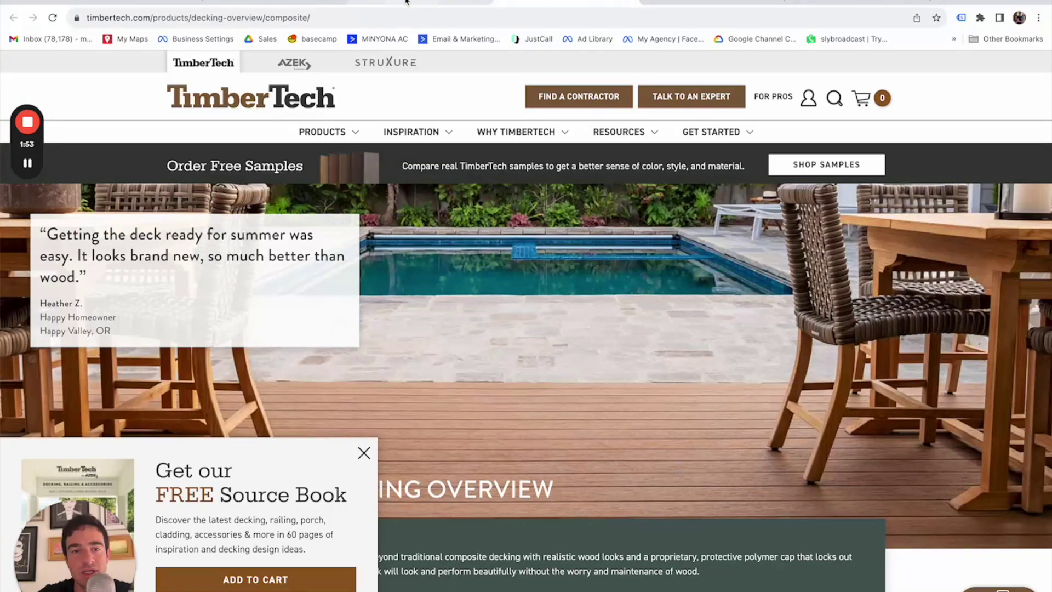
click(405, 1)
click(570, 2)
Review TimberTech's warranty, moisture-resistance and sustainability features, then return to the Decking ad copy document.
scroll(569, 328, down, 1)
scroll(570, 328, down, 5)
scroll(568, 326, up, 6)
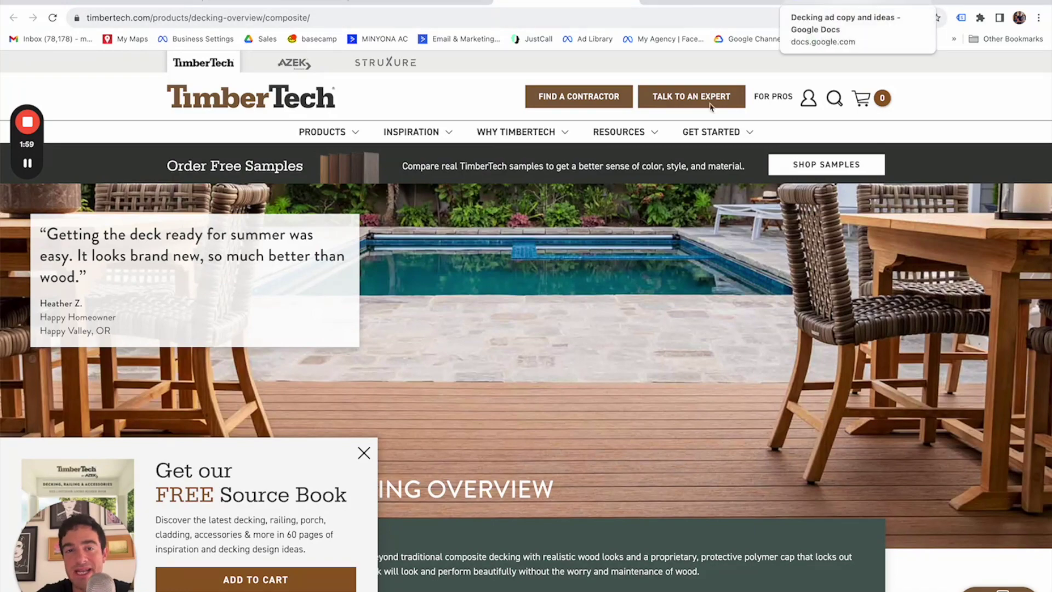
scroll(519, 328, down, 10)
scroll(520, 328, up, 5)
scroll(520, 328, down, 10)
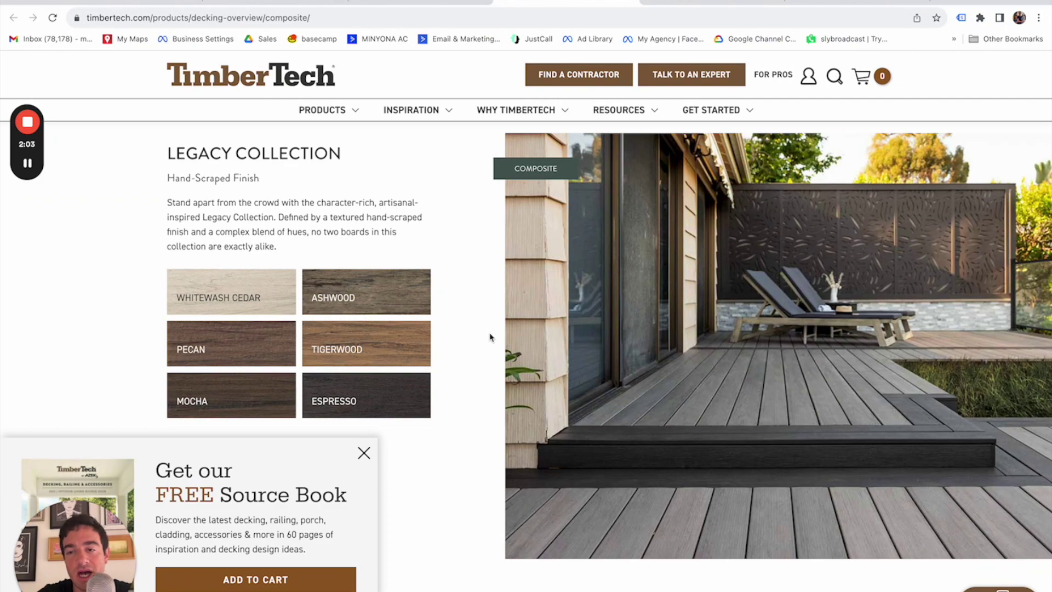
scroll(480, 340, down, 4)
scroll(480, 340, down, 9)
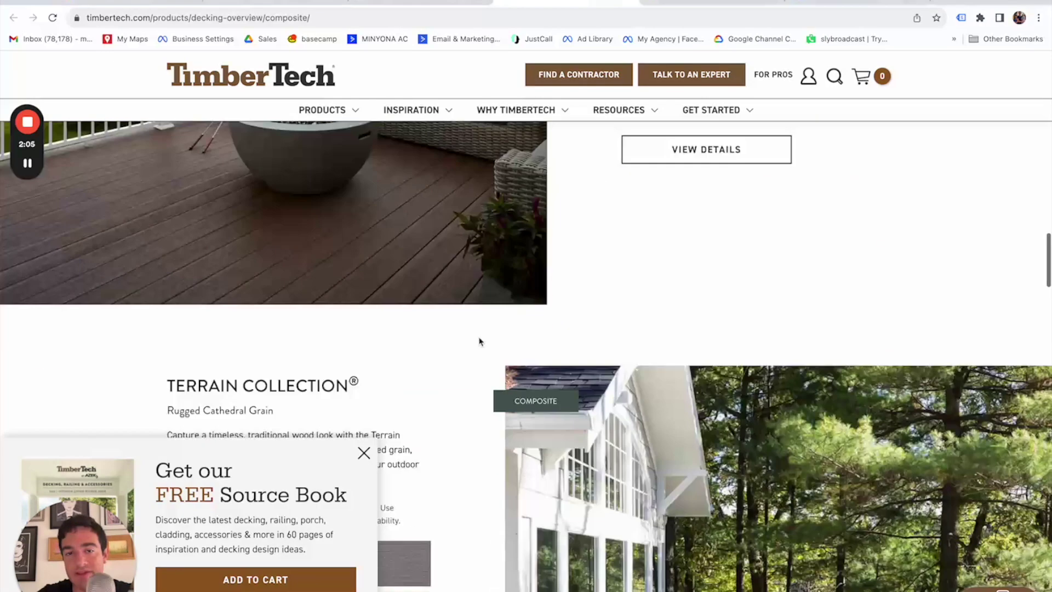
scroll(480, 341, up, 3)
scroll(480, 340, down, 2)
scroll(480, 341, up, 15)
scroll(479, 341, up, 5)
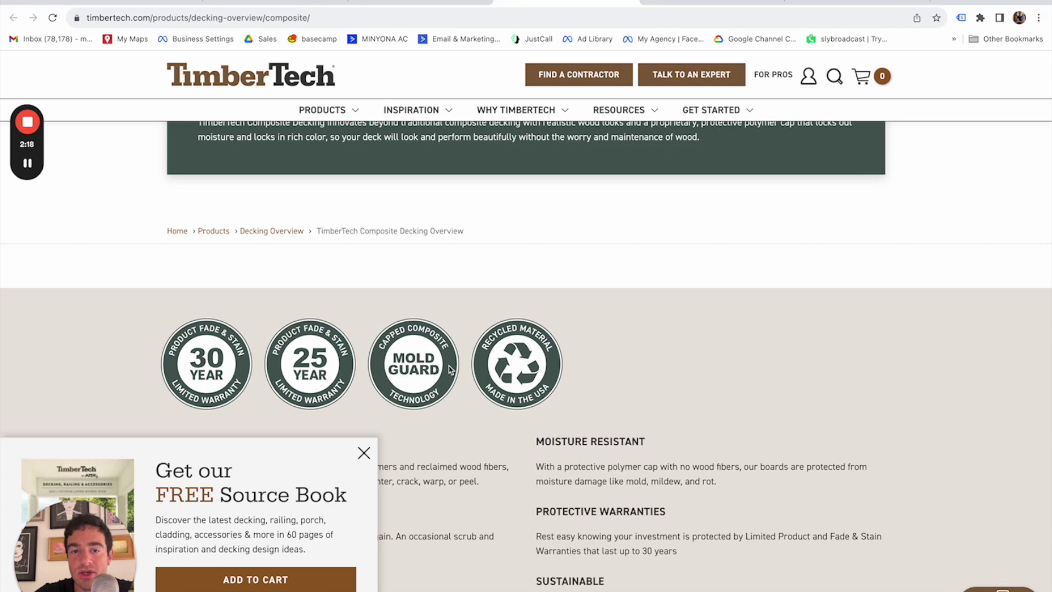
click(857, 3)
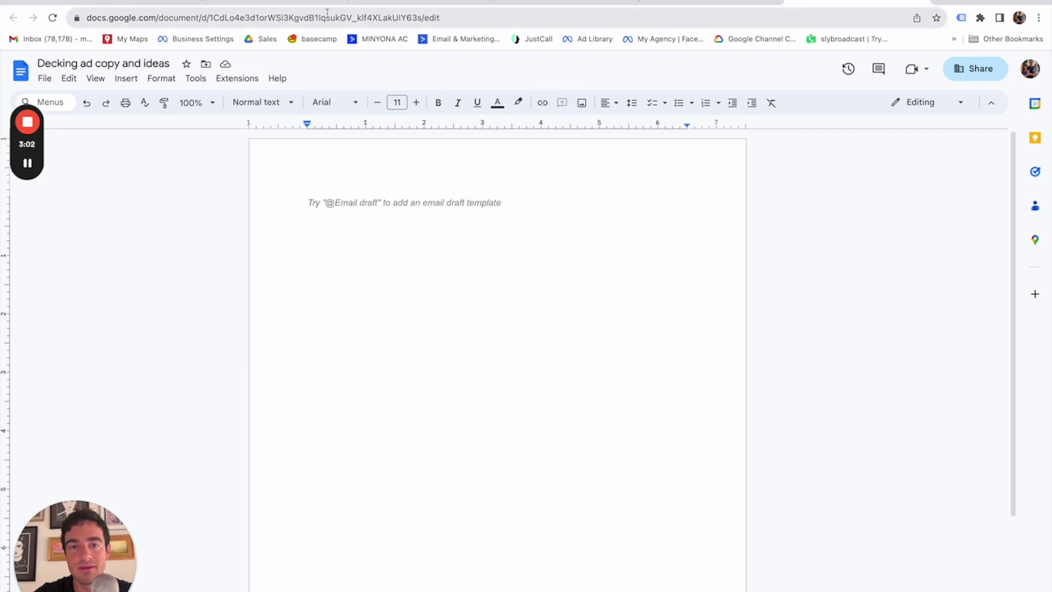
Open the Facebook Ads Manager accounts page from its bookmark in a new tab, then return to the Doc.
key(ctrl+t)
text(drive)
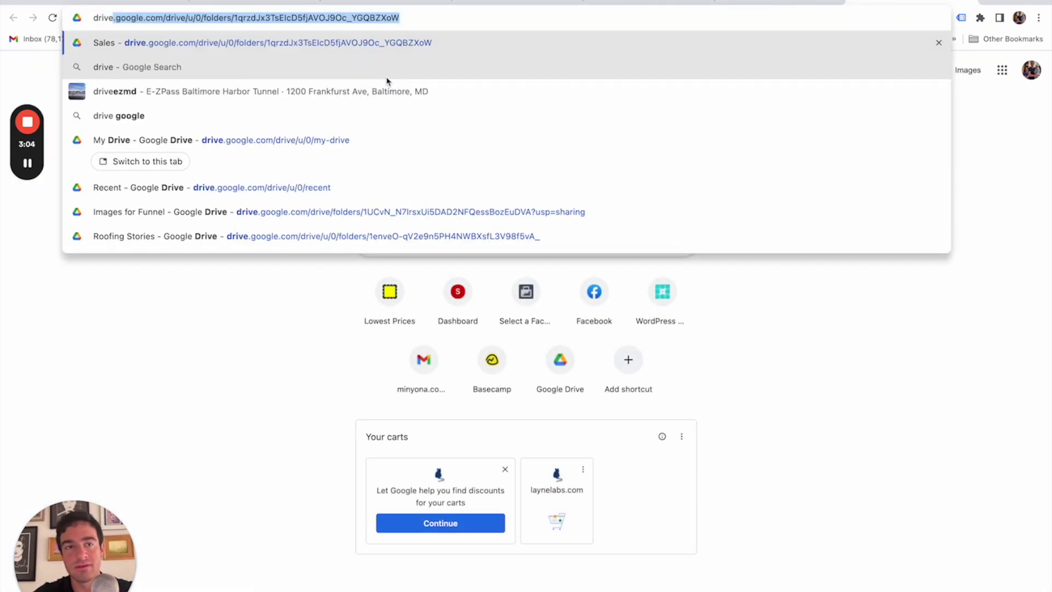
key(BackSpace)
key(BackSpace)
key(BackSpace)
key(BackSpace)
key(BackSpace)
key(BackSpace)
key(Escape)
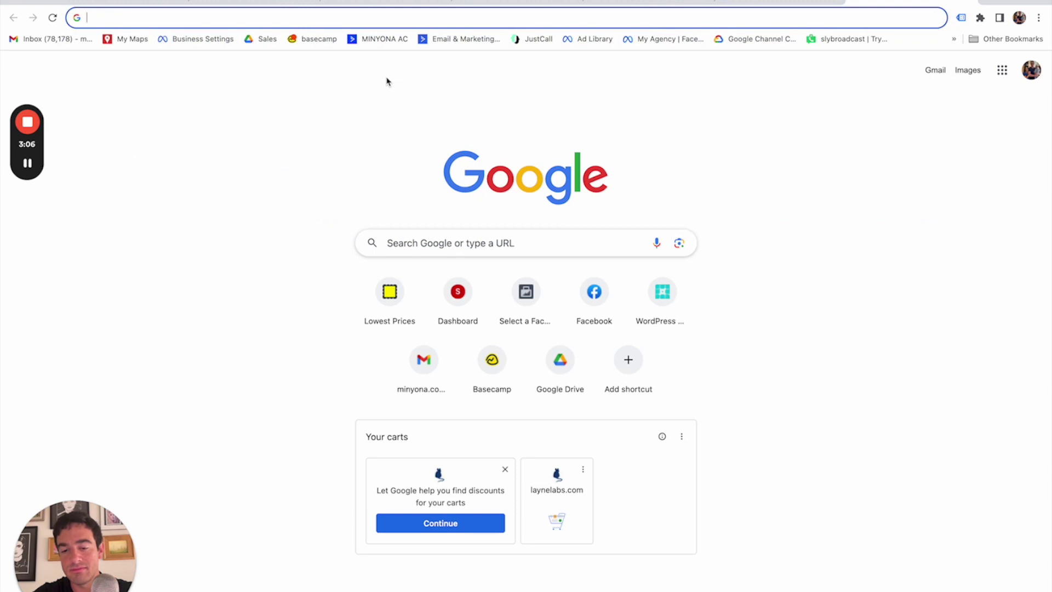
text(a)
key(BackSpace)
key(BackSpace)
text(minyona ads)
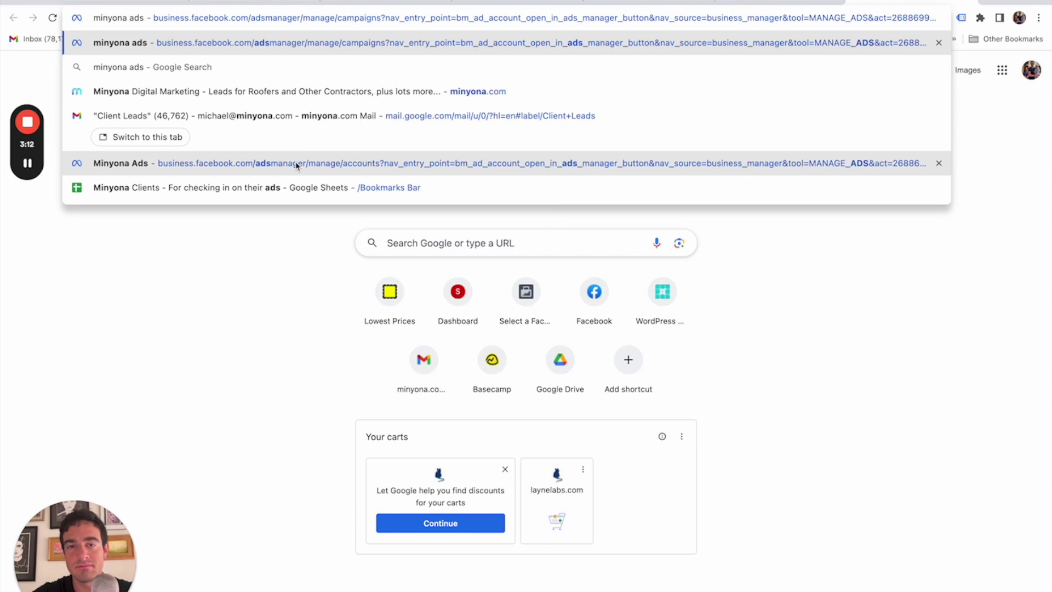
click(235, 283)
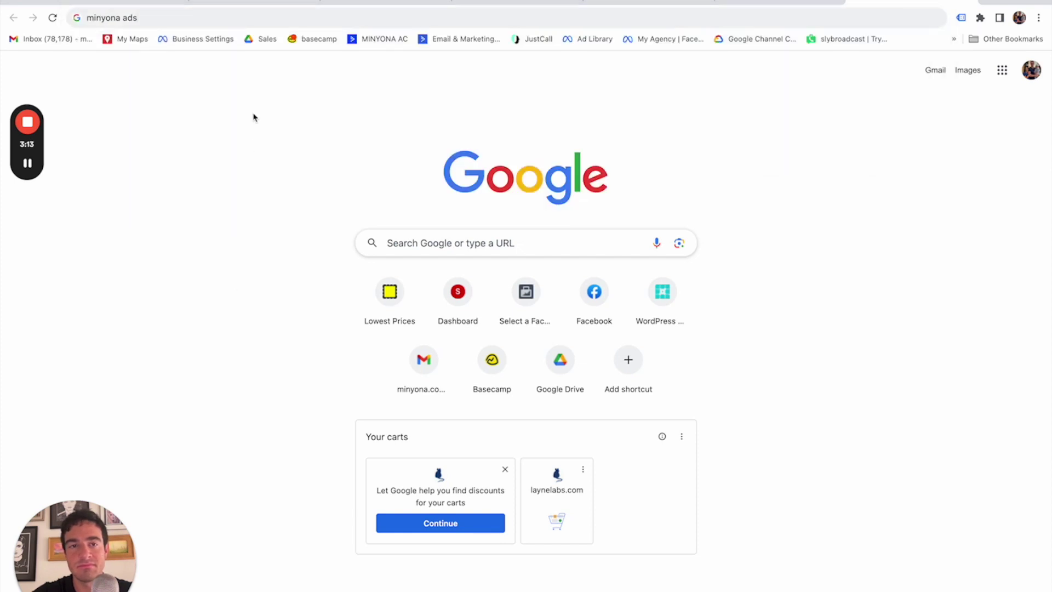
click(208, 23)
text(minyona ad)
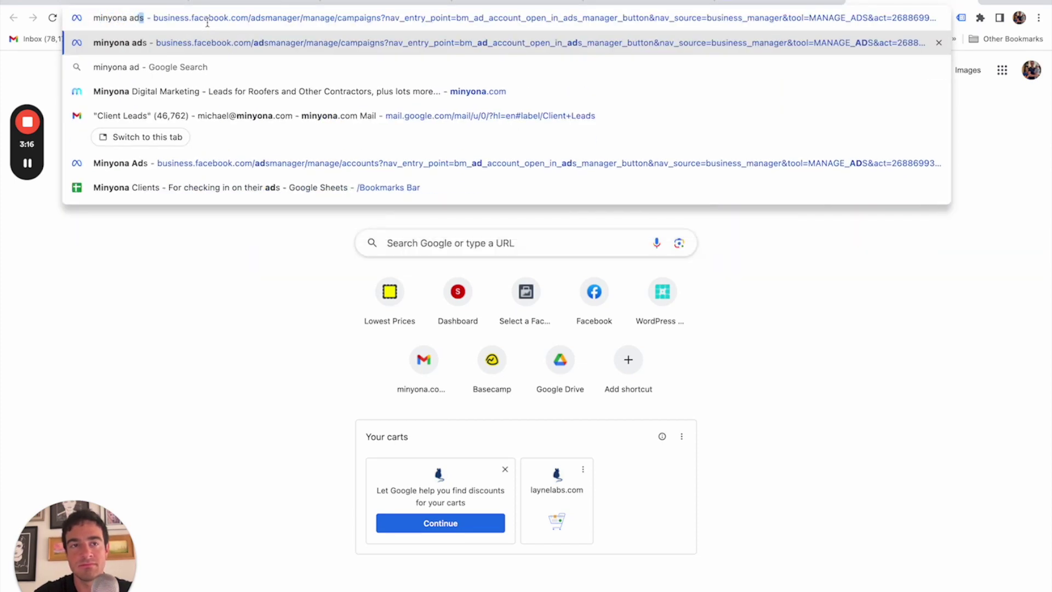
click(208, 163)
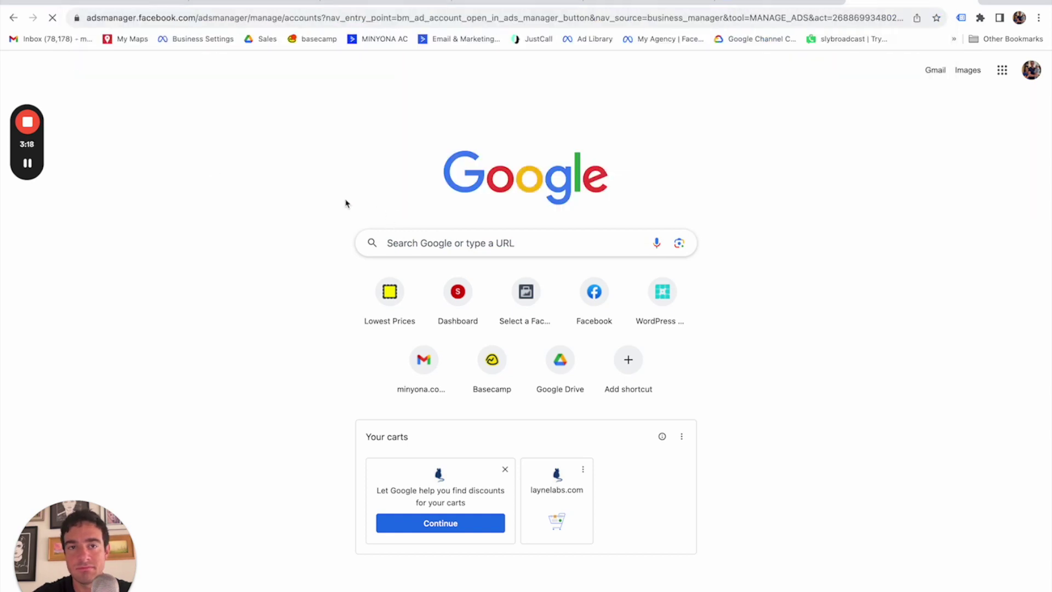
key(ctrl+shift+Tab)
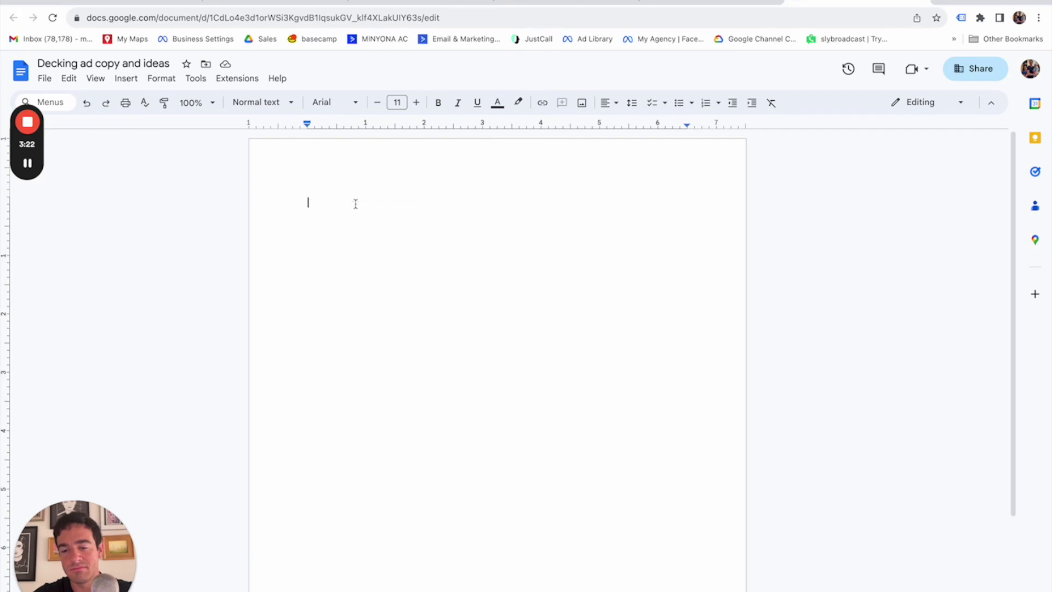
Type the 'Headline Ideas:' heading and the headline 'New deck for the best value in Maryland'.
text(Headline Ideas:)
key(Return)
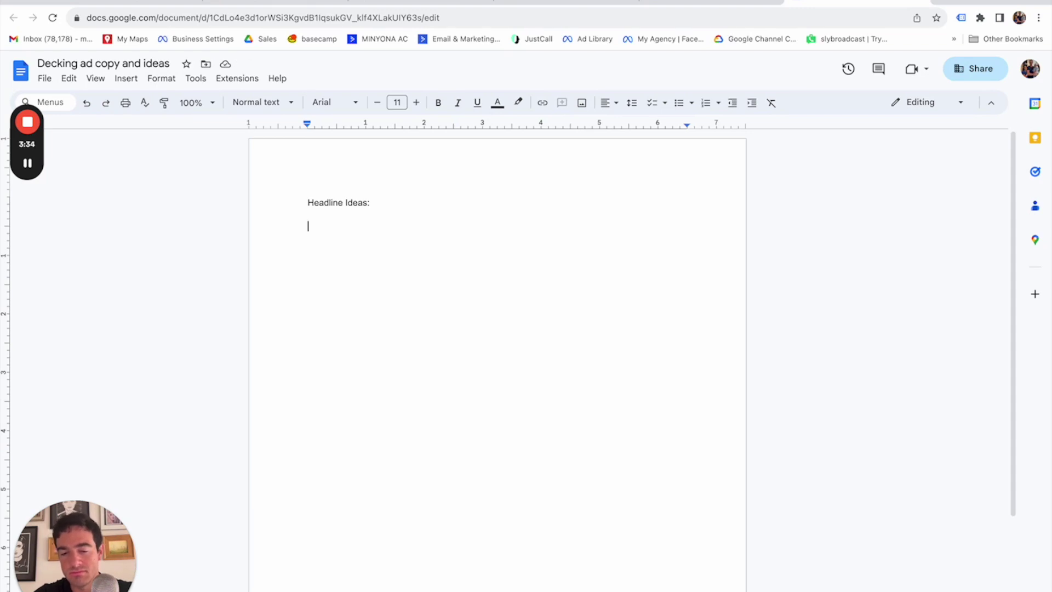
text(New)
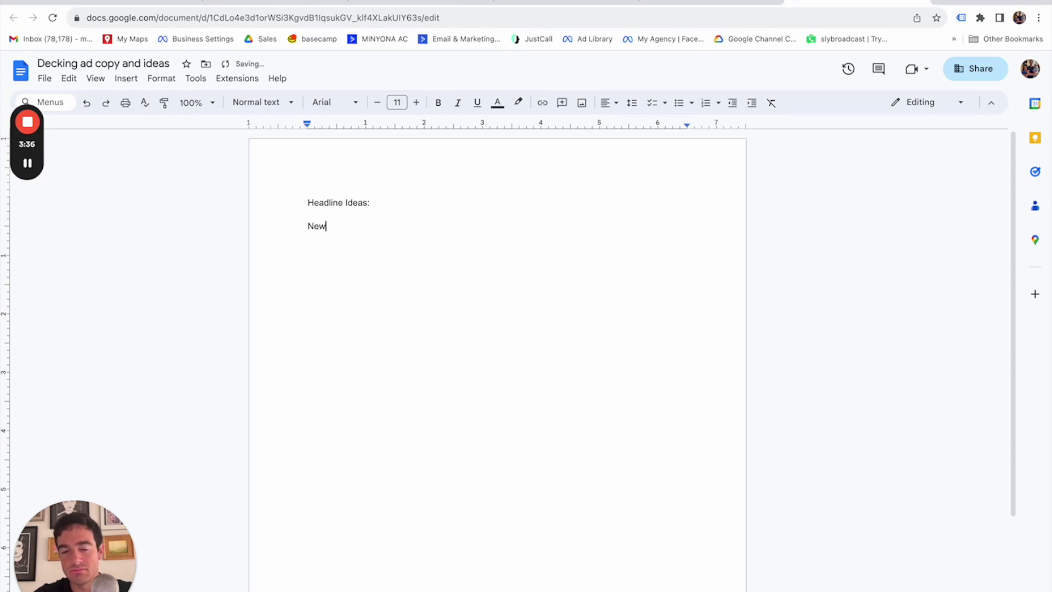
text( deck forr the best value in Maryland)
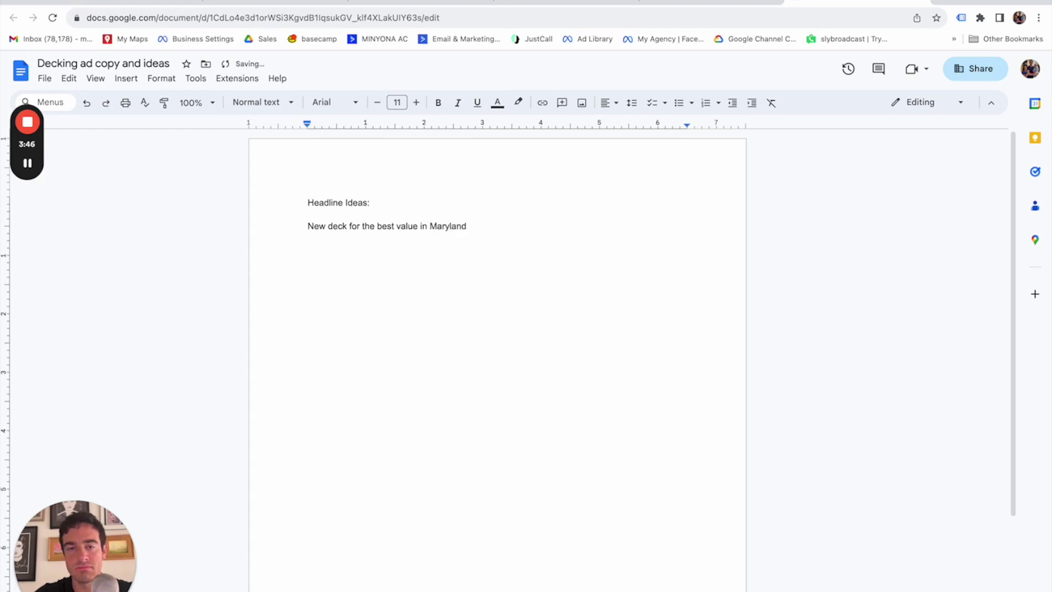
Add 'Deck installation for the best value in Maryland', spacing, and a 'Primary Text Ideas' heading.
key(Return)
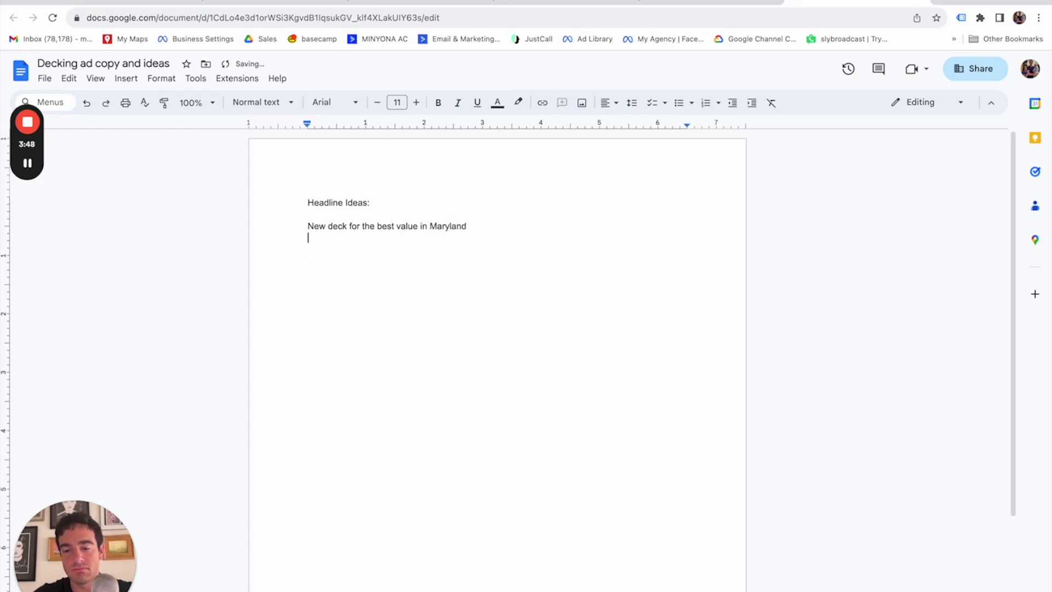
text(Deck insta)
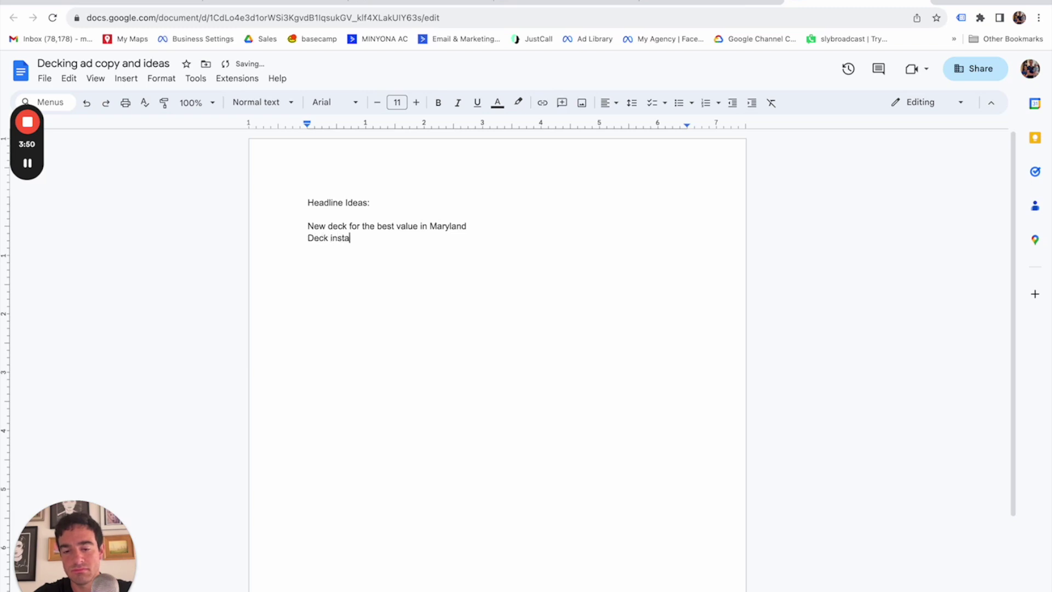
text(llation for the )
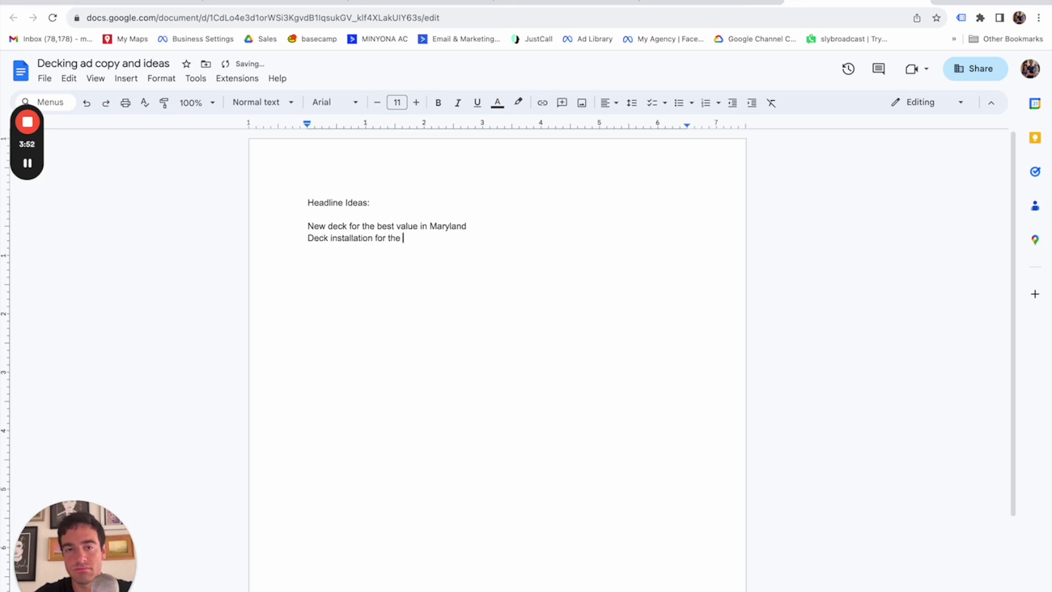
text(best value in Maryland)
key(Return)
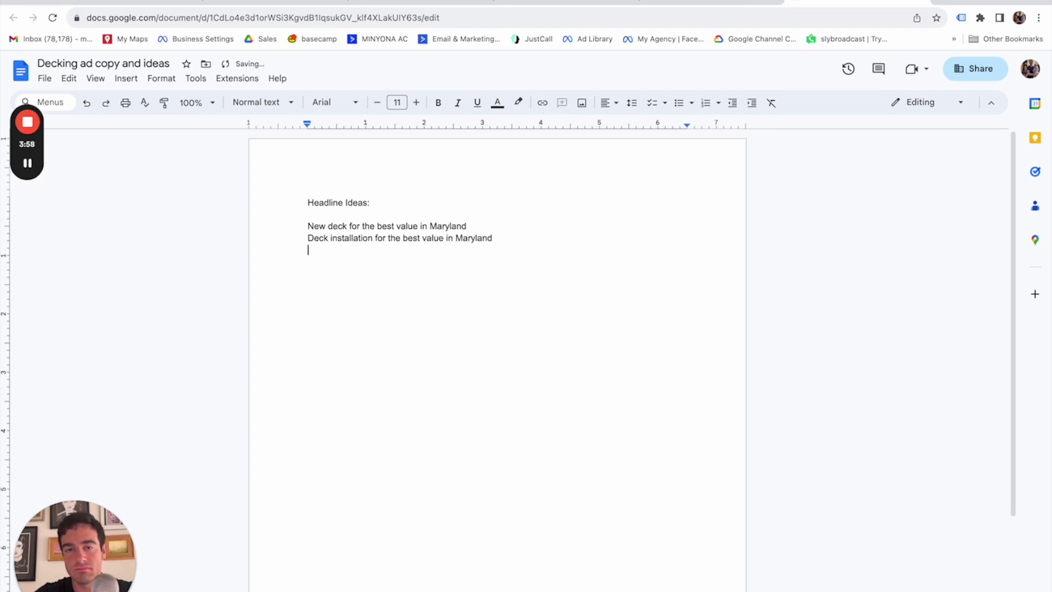
key(Return)
click(481, 222)
key(Return)
click(540, 251)
key(Down)
key(Down)
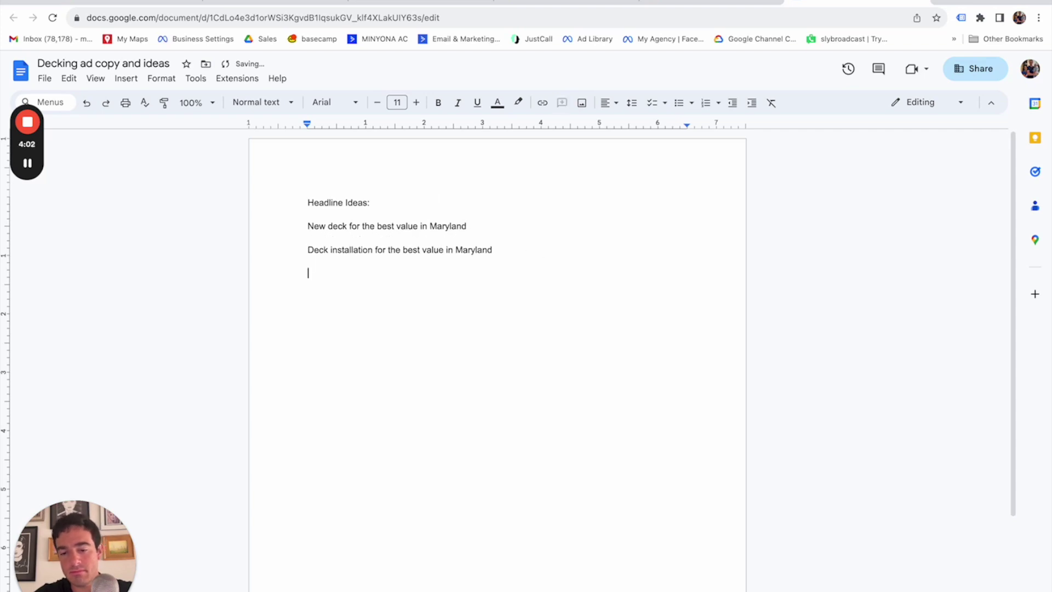
text(Primary )
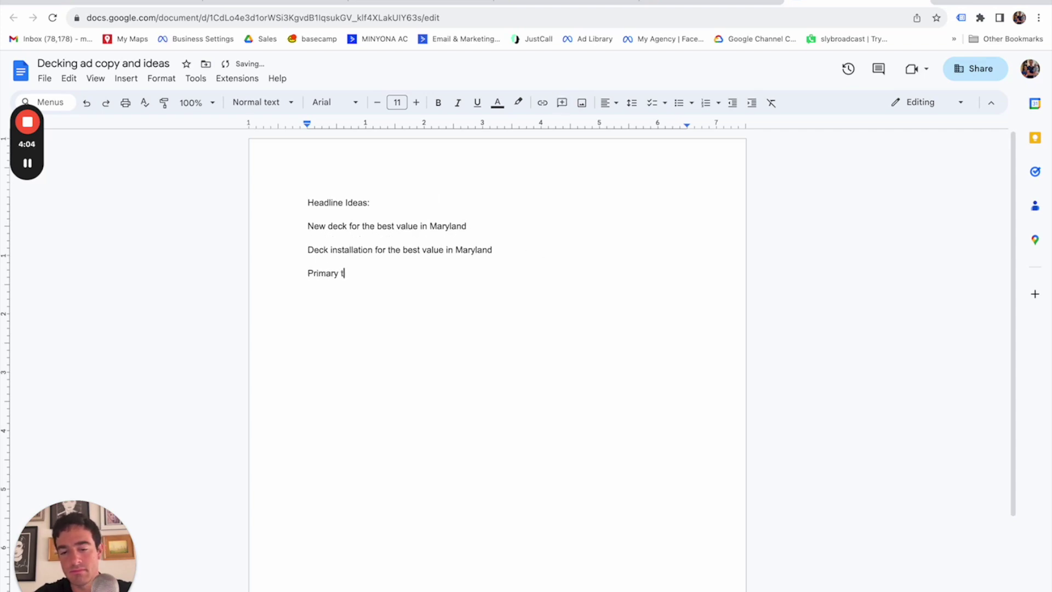
text(Text Ideas:)
Make the 'Headline Ideas:' and 'Primary Text Ideas:' headings bold.
key(Return)
drag(399, 200, 302, 198)
key(ctrl+b)
drag(389, 273, 309, 271)
key(ctrl+b)
click(432, 291)
click(420, 274)
key(Return)
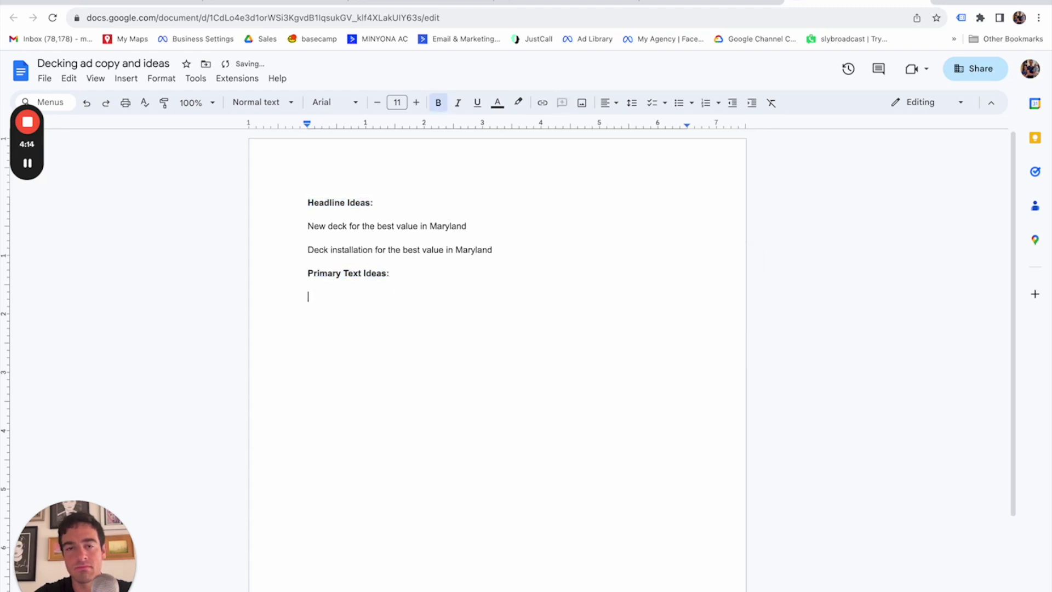
Add a third headline, 'Save THOUSANDS on decking with Owner Direct pricing', and select it.
click(512, 252)
key(Return)
text(Owner direct means you sav)
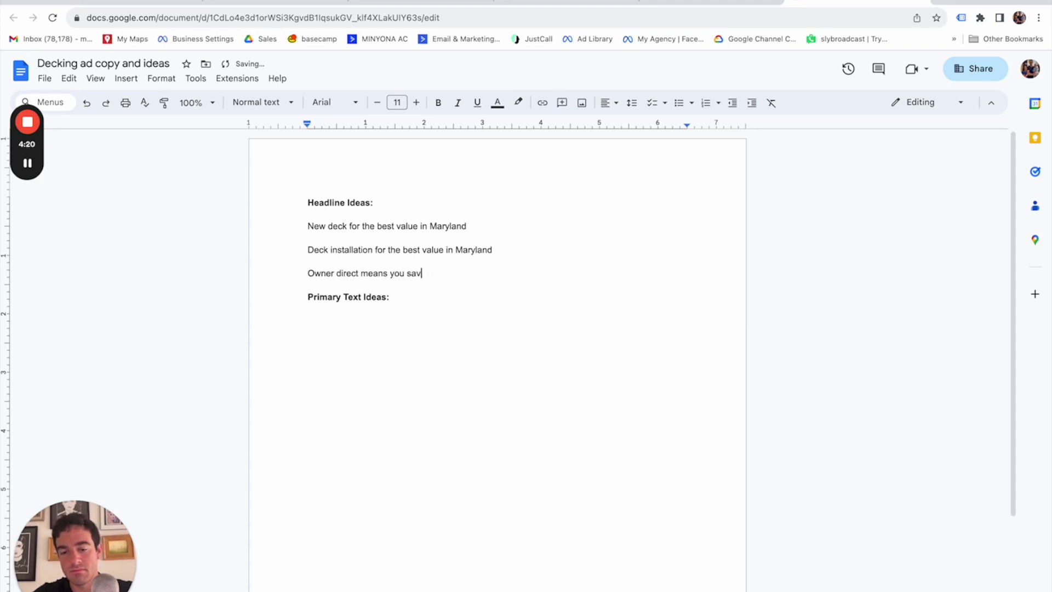
text(e thousands on decking)
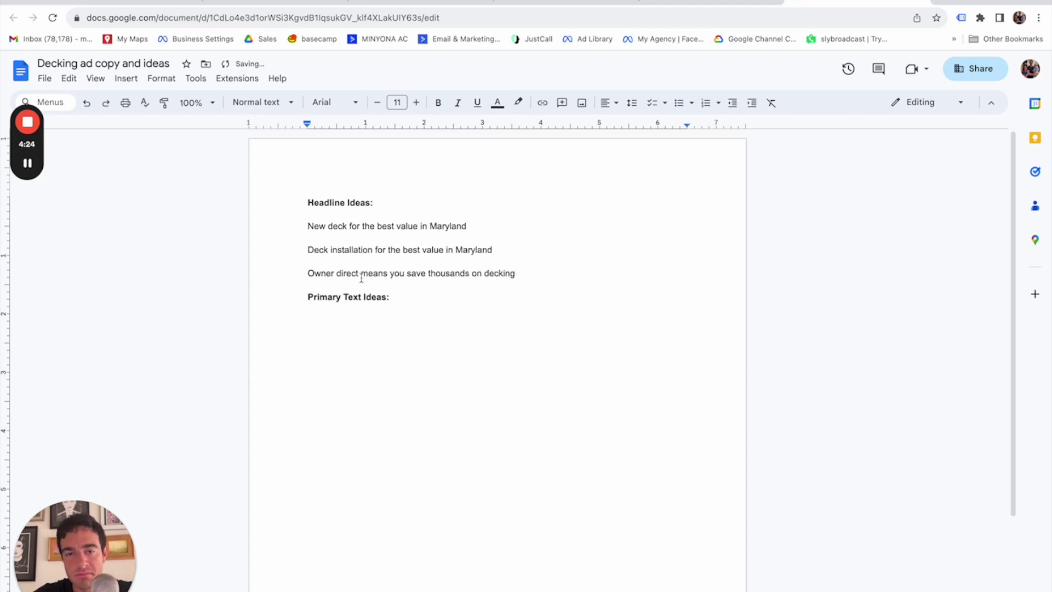
drag(359, 273, 308, 277)
double_click(317, 273)
click(521, 278)
text(Thou)
key(BackSpace)
key(BackSpace)
key(BackSpace)
key(BackSpace)
text(Save THOUSANDS)
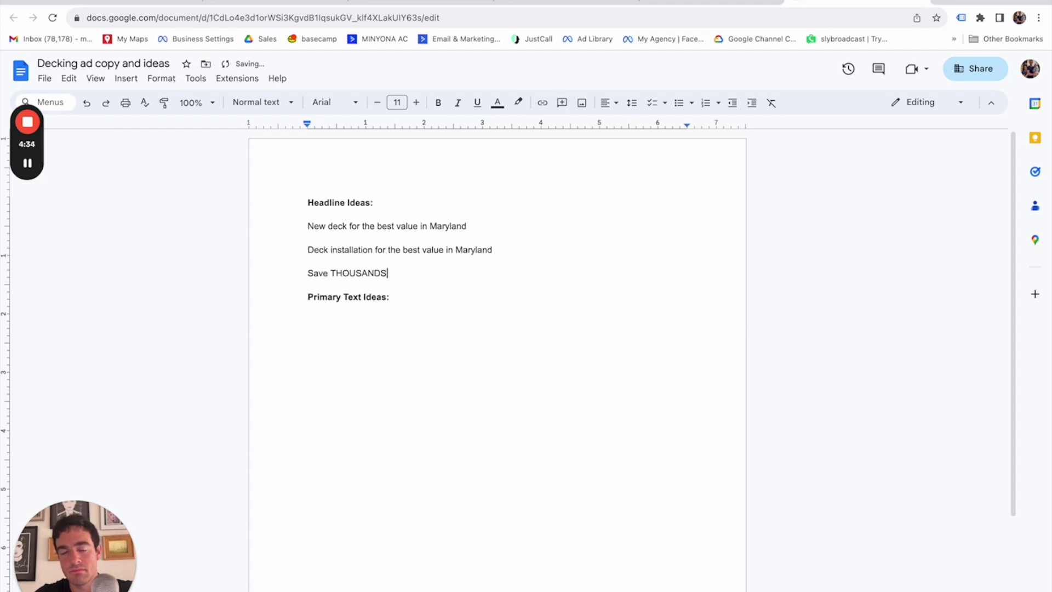
text( on decking)
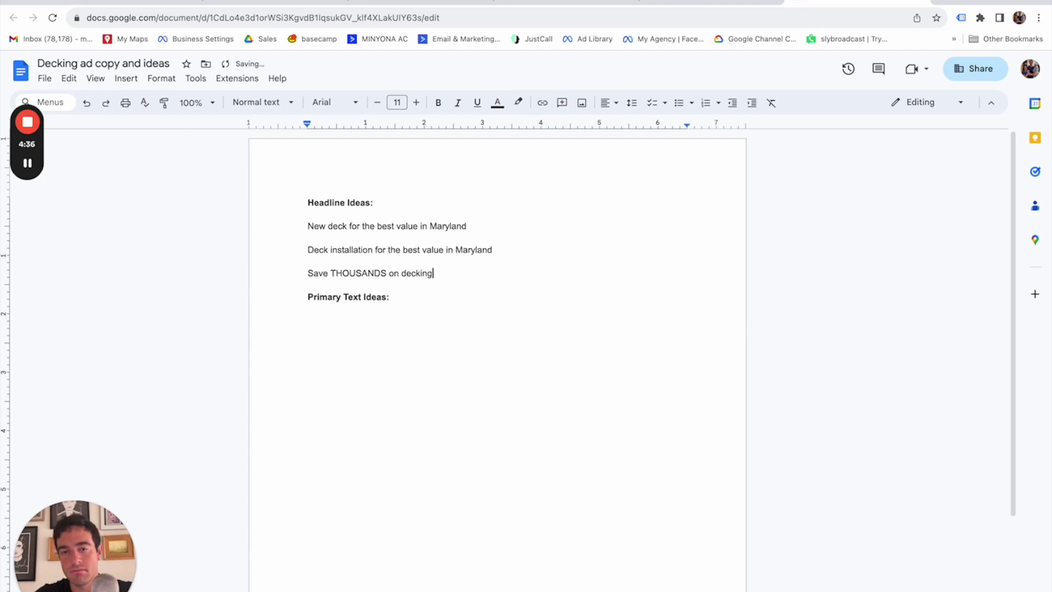
text( with OWNERDis)
key(BackSpace)
key(BackSpace)
key(BackSpace)
key(BackSpace)
key(BackSpace)
key(BackSpace)
key(BackSpace)
key(BackSpace)
key(BackSpace)
text(Owner Direct)
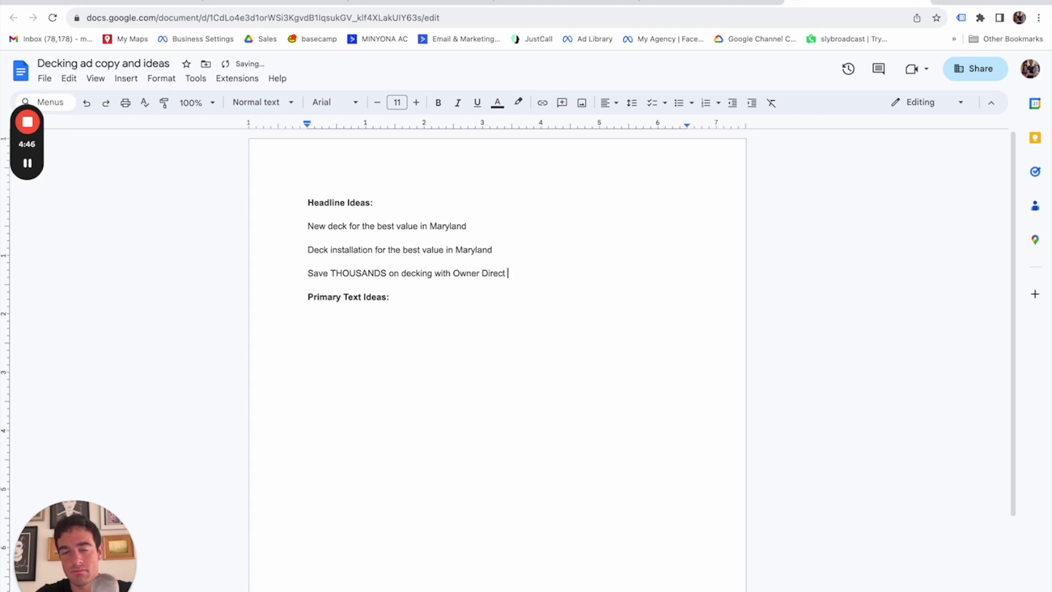
text( pricing)
triple_click(433, 273)
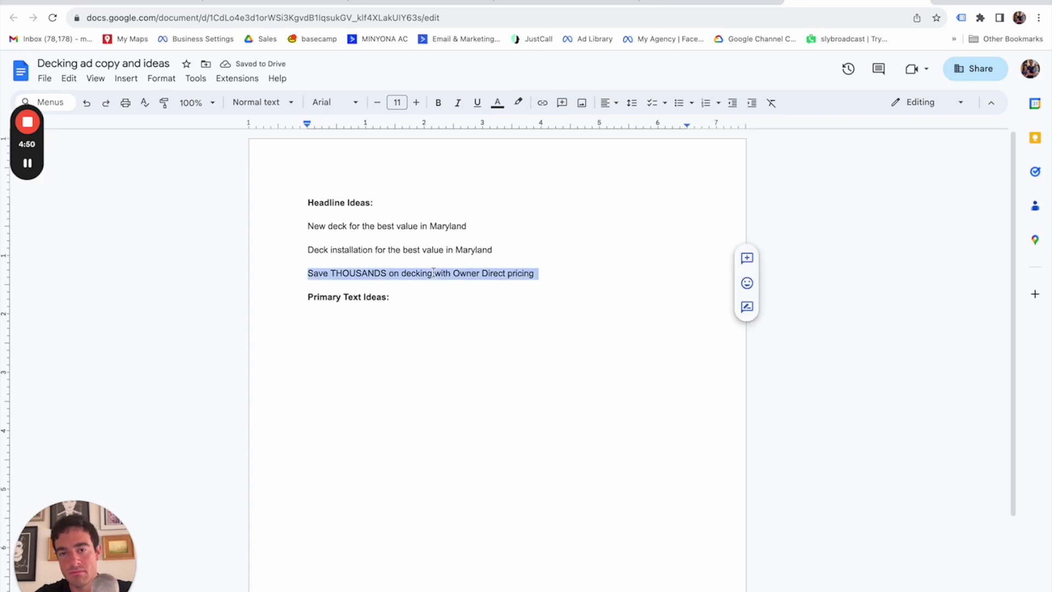
key(ctrl+t)
Convert the third headline to title case on capitalizemytitle.com and paste it back into the Doc.
text(capit)
key(Return)
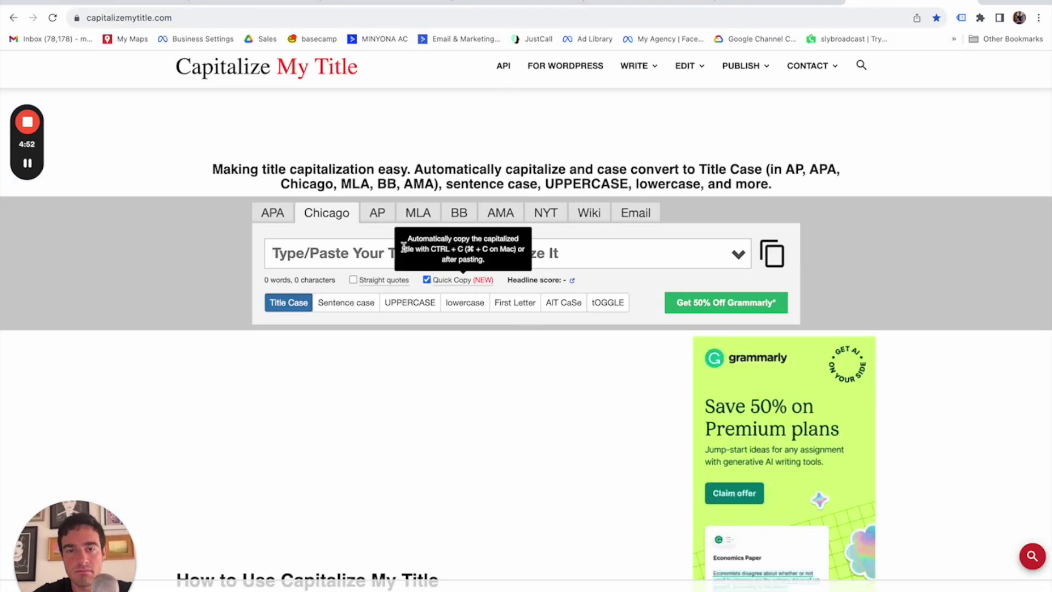
key(ctrl+v)
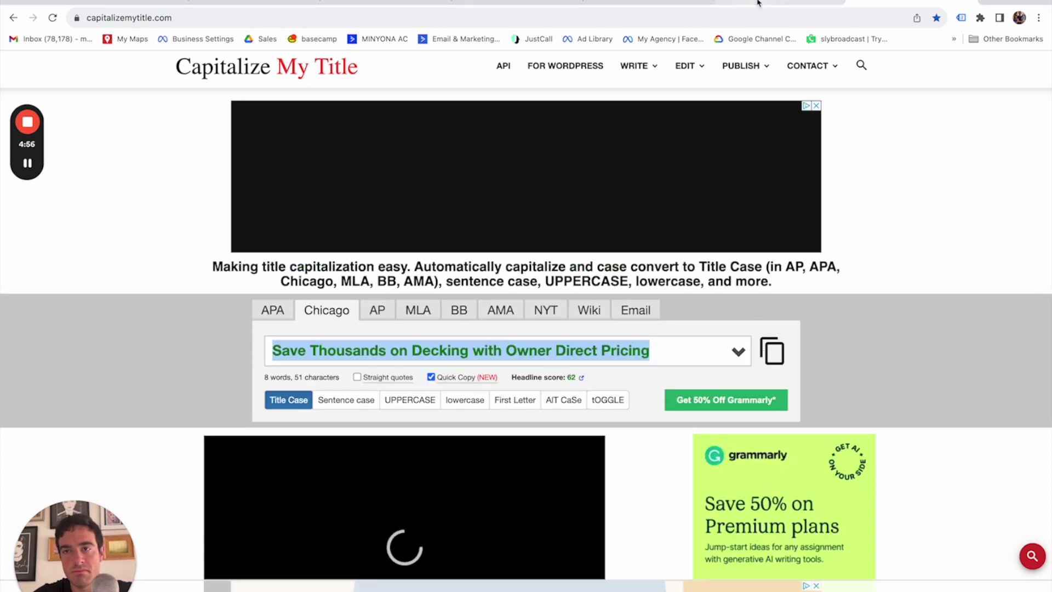
click(778, 3)
text(Save Thousands on Decking with Owner Direct Pricing)
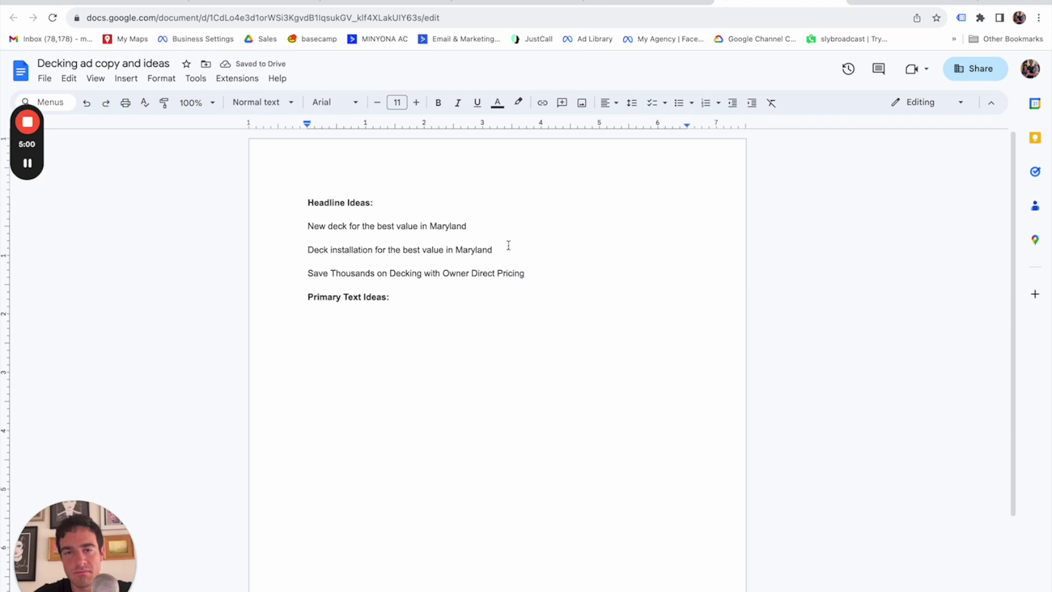
Replace the 'Deck installation for the best value in Maryland' headline with its title-case version.
drag(507, 247, 305, 249)
key(ctrl+c)
click(734, 1)
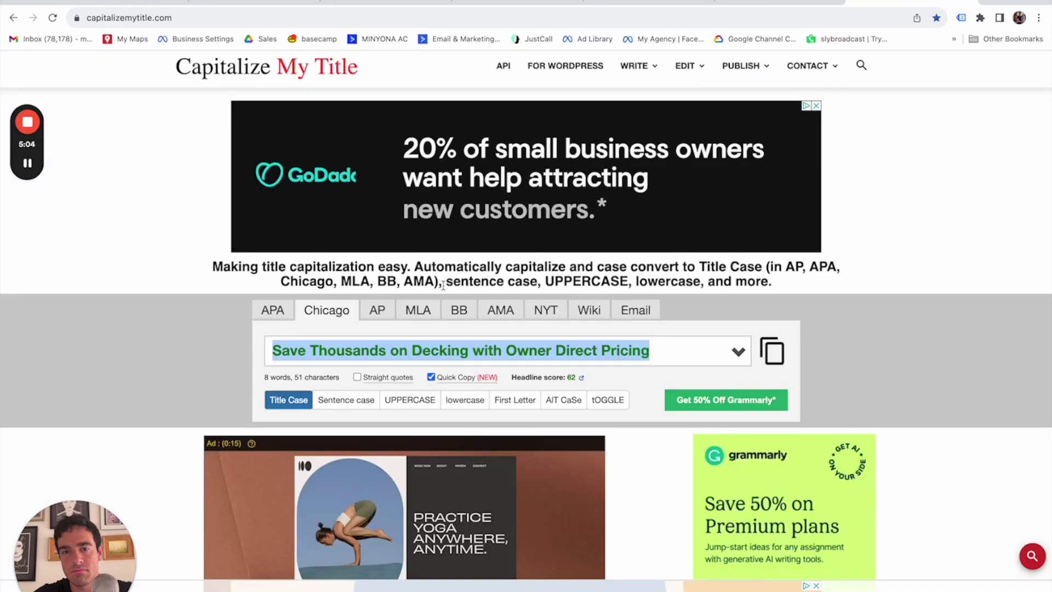
key(ctrl+v)
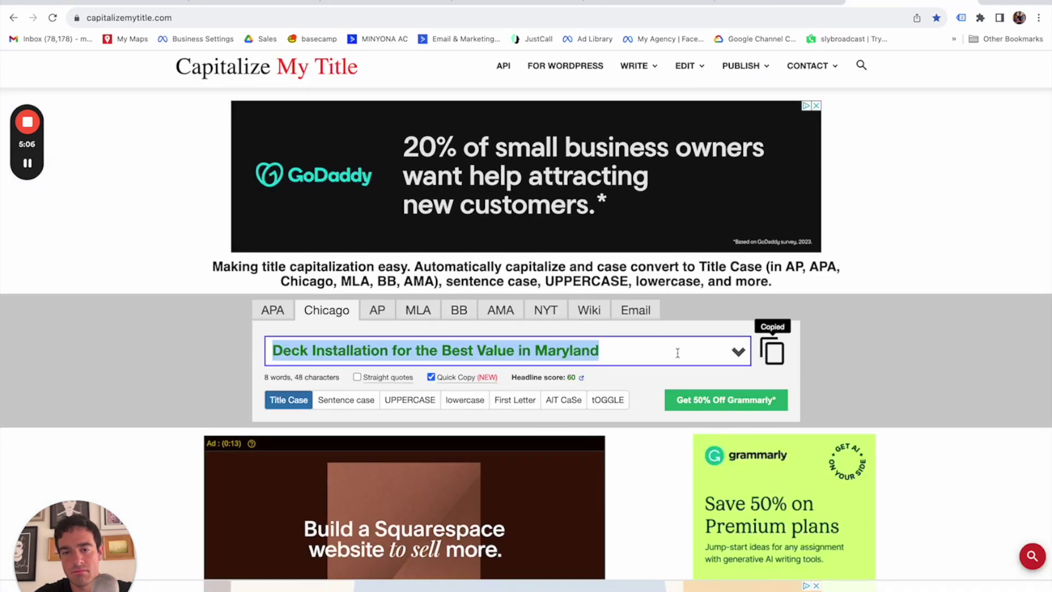
key(BackSpace)
key(ctrl+z)
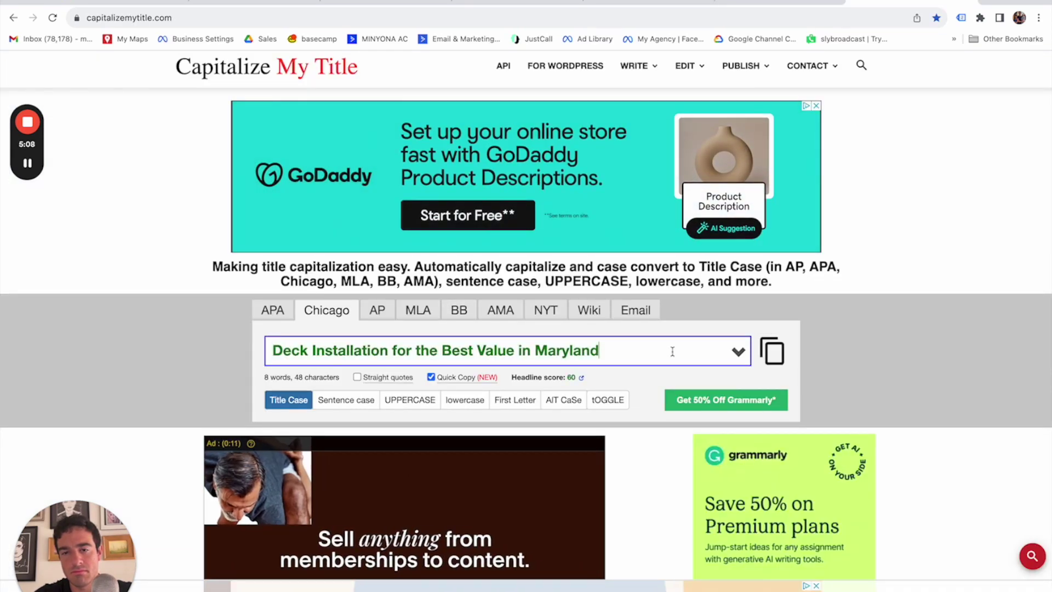
click(779, 356)
click(778, 2)
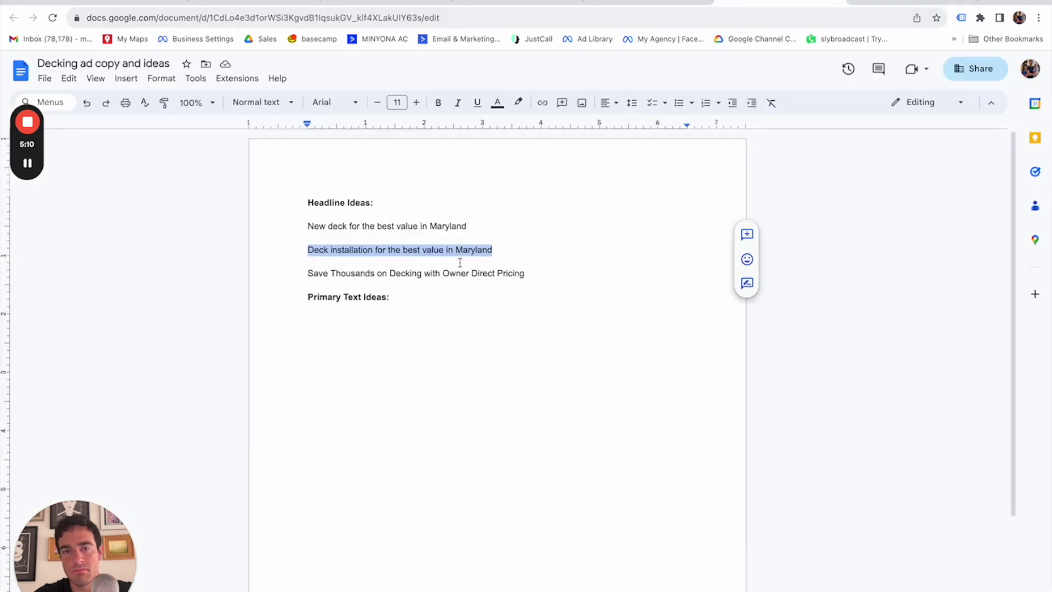
key(ctrl+v)
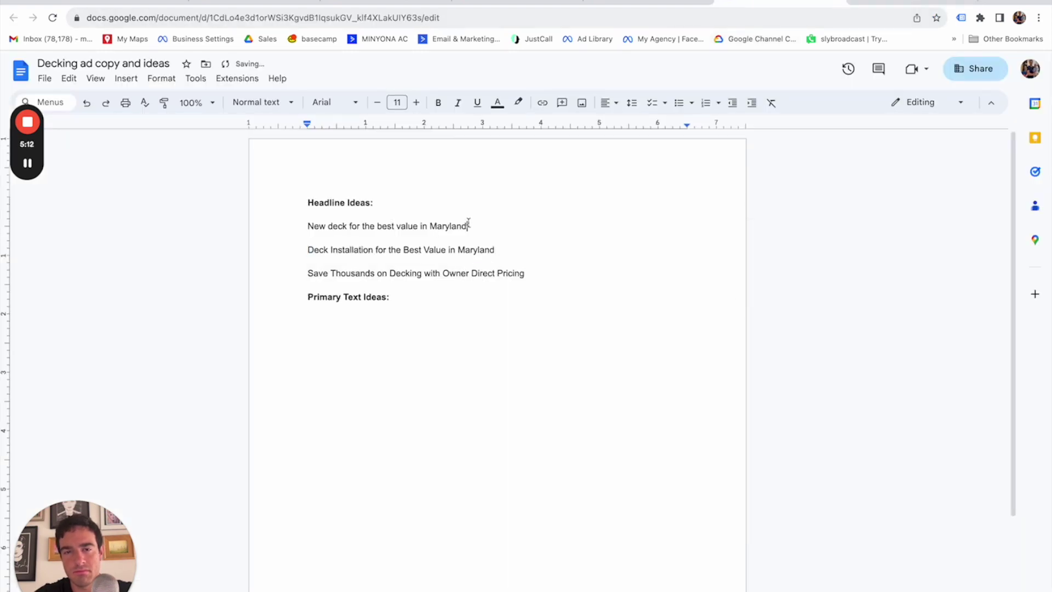
Title-case the 'New deck' headline, then start a new line below Primary Text Ideas.
drag(468, 223, 304, 228)
click(909, 2)
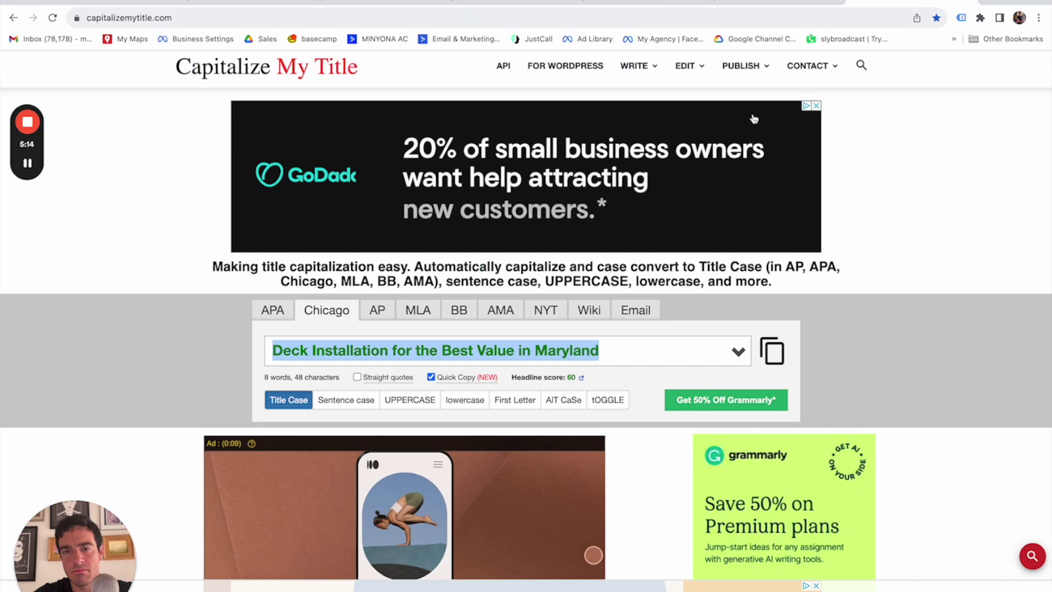
key(ctrl+v)
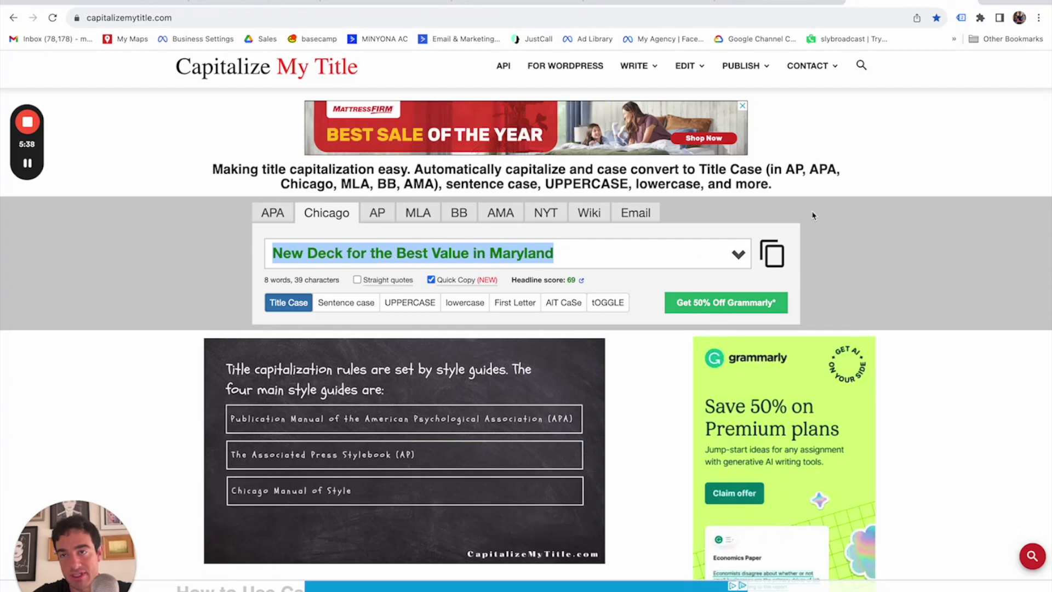
click(760, 1)
key(super+v)
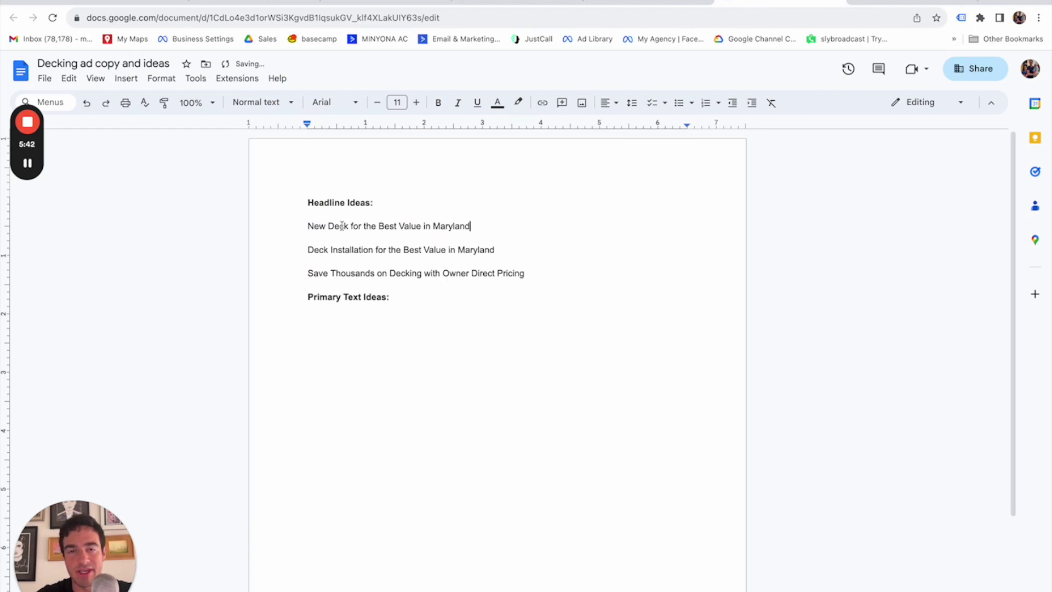
click(420, 298)
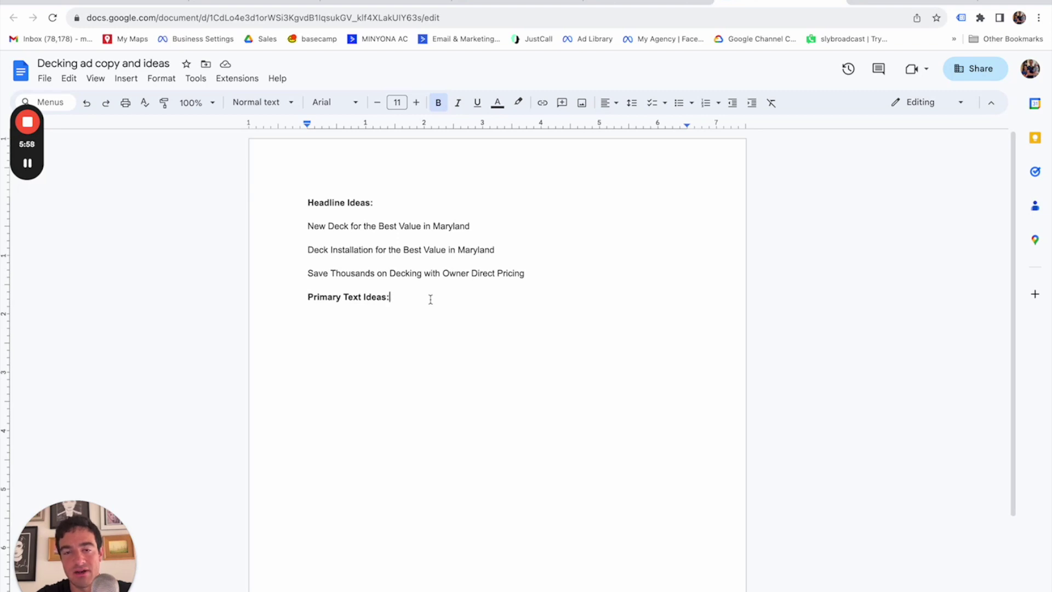
key(Return)
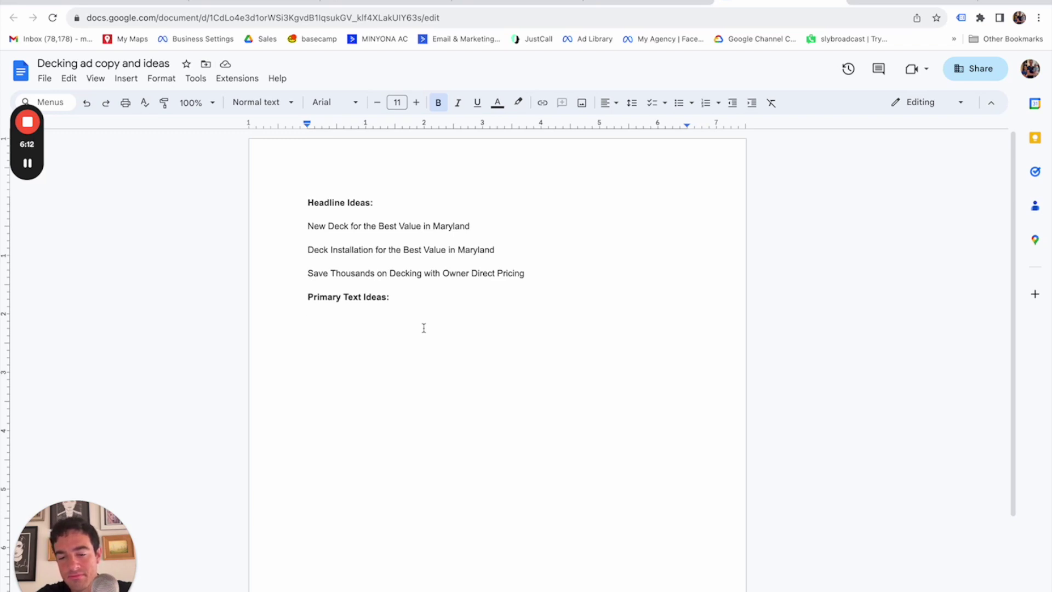
Type the 'dirty little secret about decking' hook, the sales-commission sentence and the middle-man sentence.
text(Hel)
key(BackSpace)
key(BackSpace)
key(BackSpace)
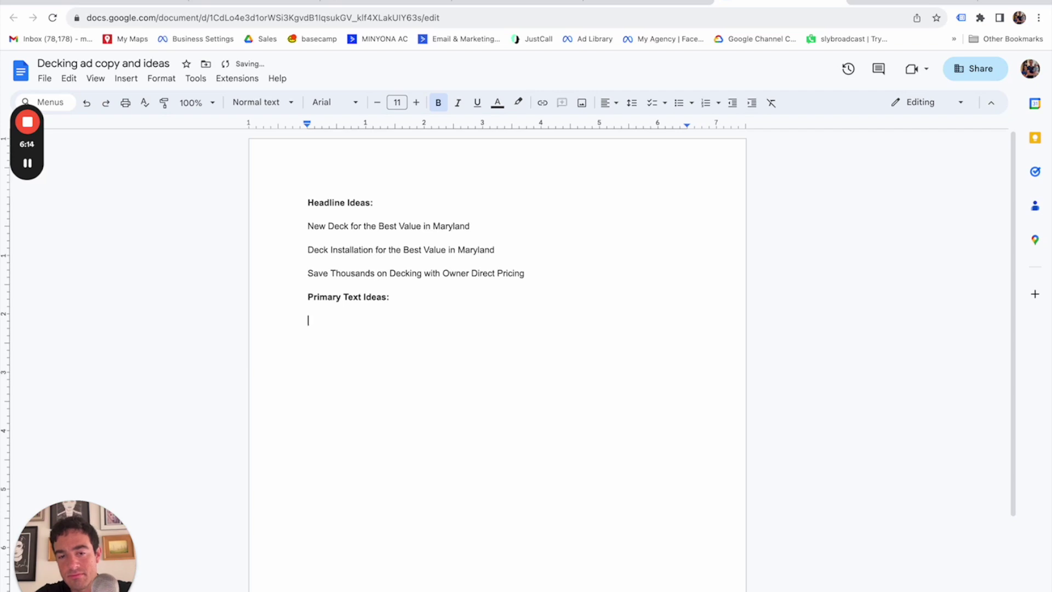
text(Want to know a dir)
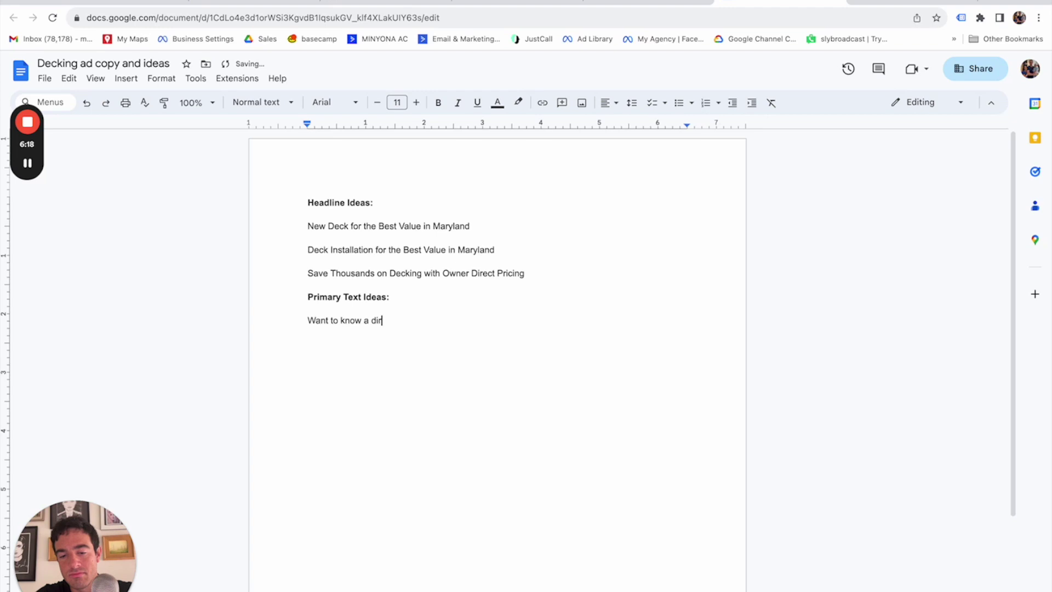
text(ty little sec)
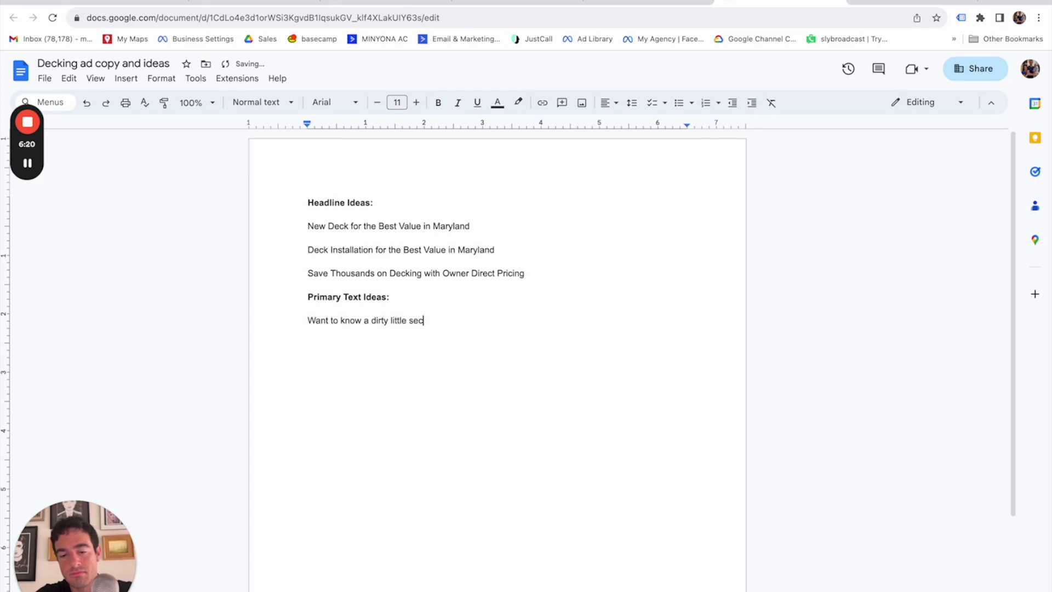
text(ret about decking?)
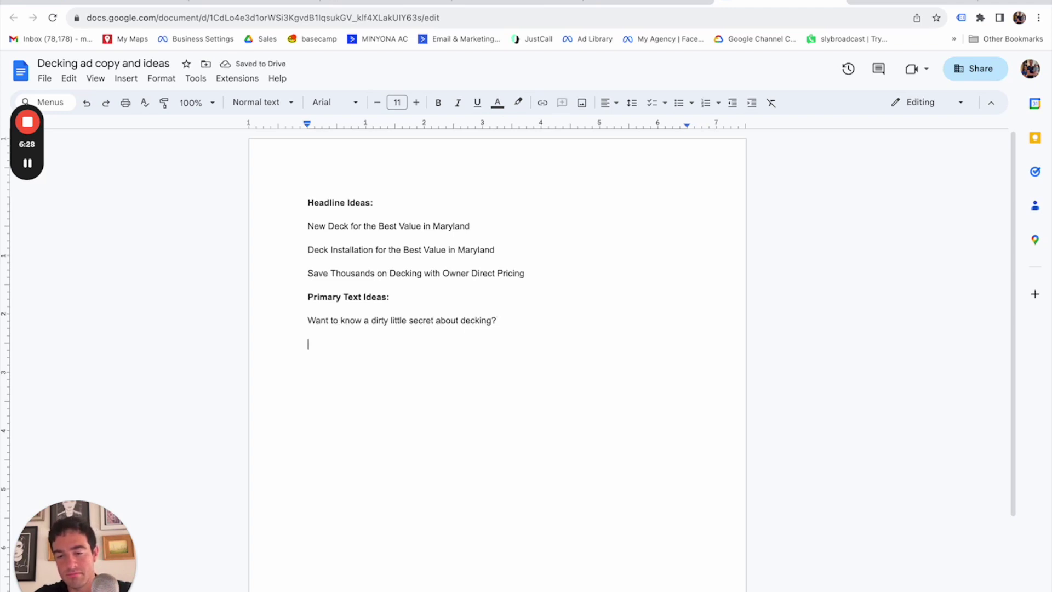
text(Noug)
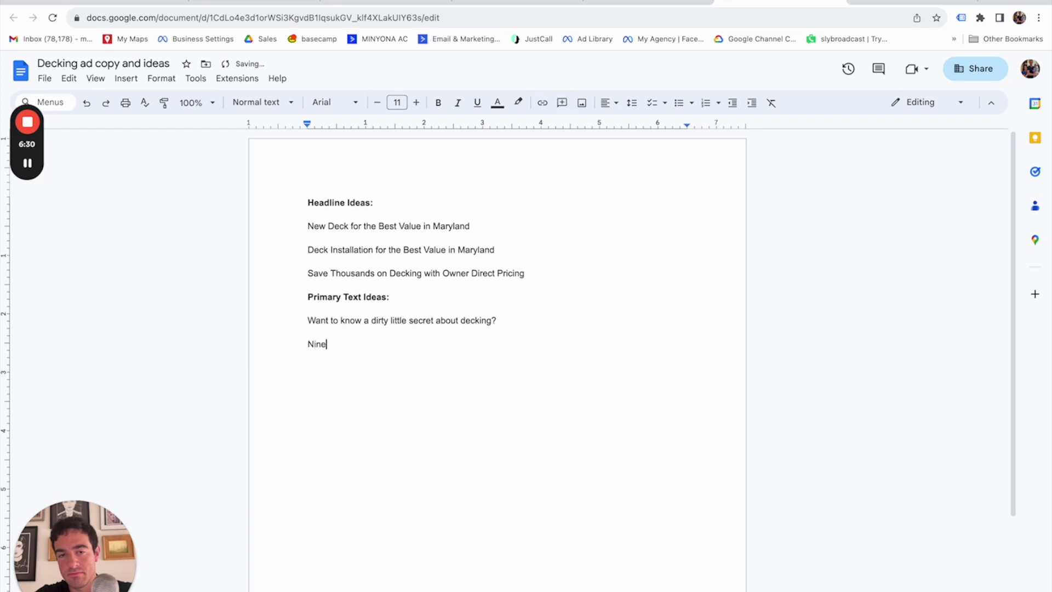
key(BackSpace)
key(BackSpace)
key(BackSpace)
key(BackSpace)
text(99)
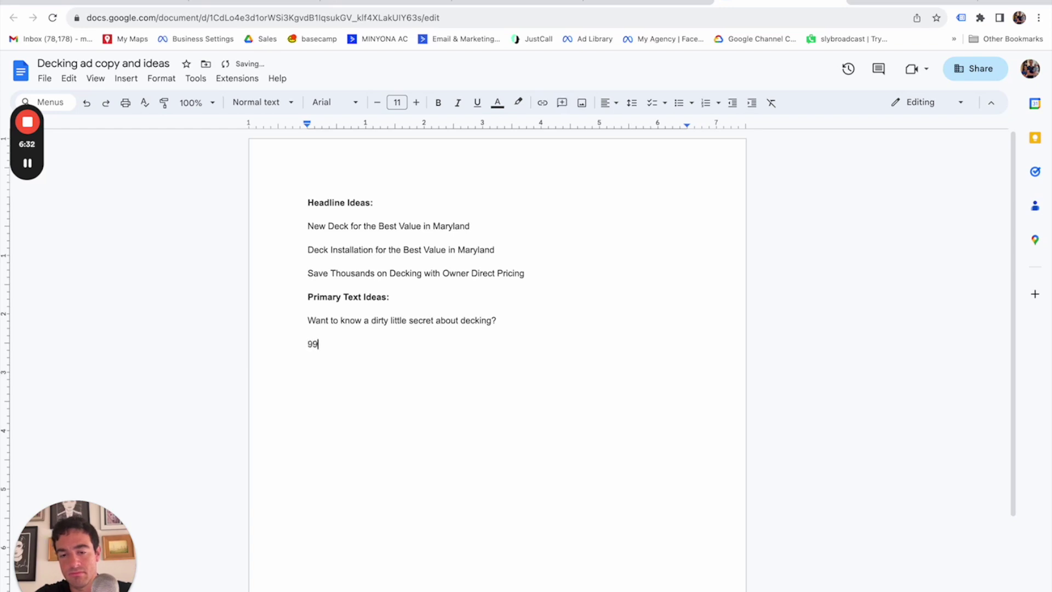
text( times out of 100, you're pauing)
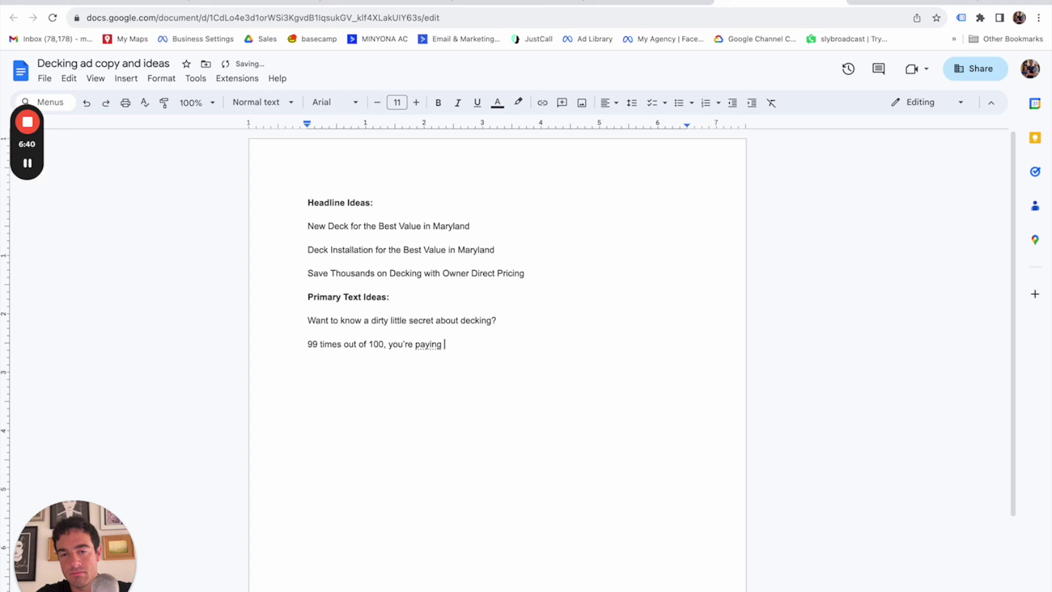
text( the commission of a sales person)
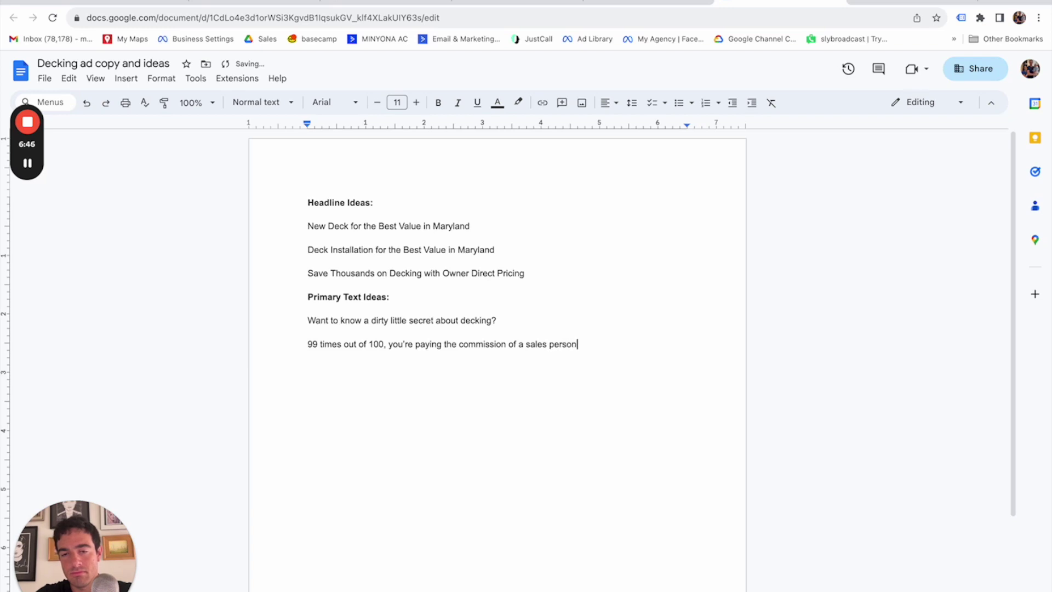
text(.)
key(Return)
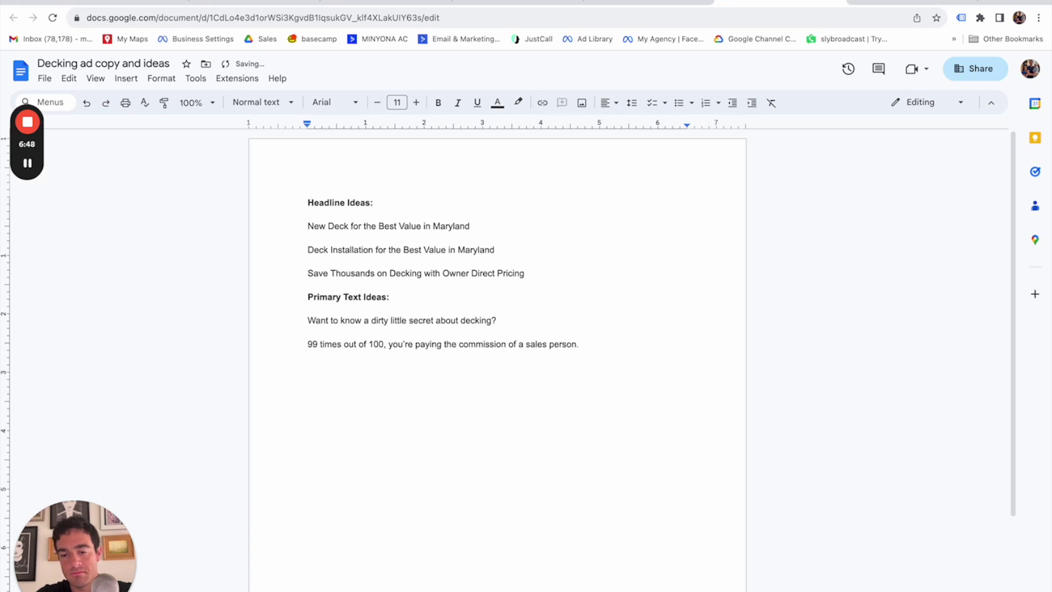
text(Which is why with us you )
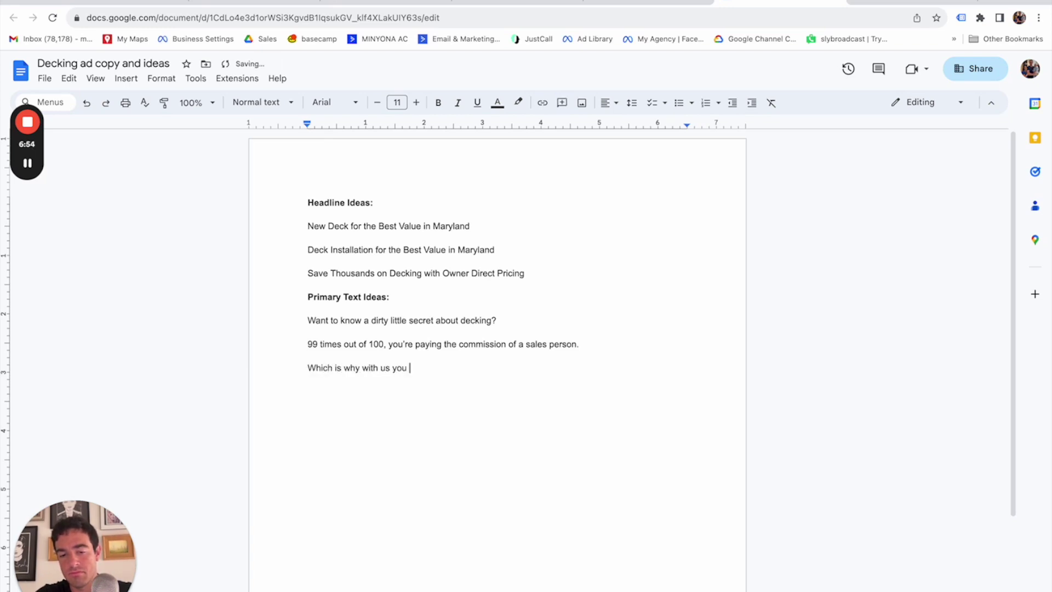
text(get a new deck installation for thou)
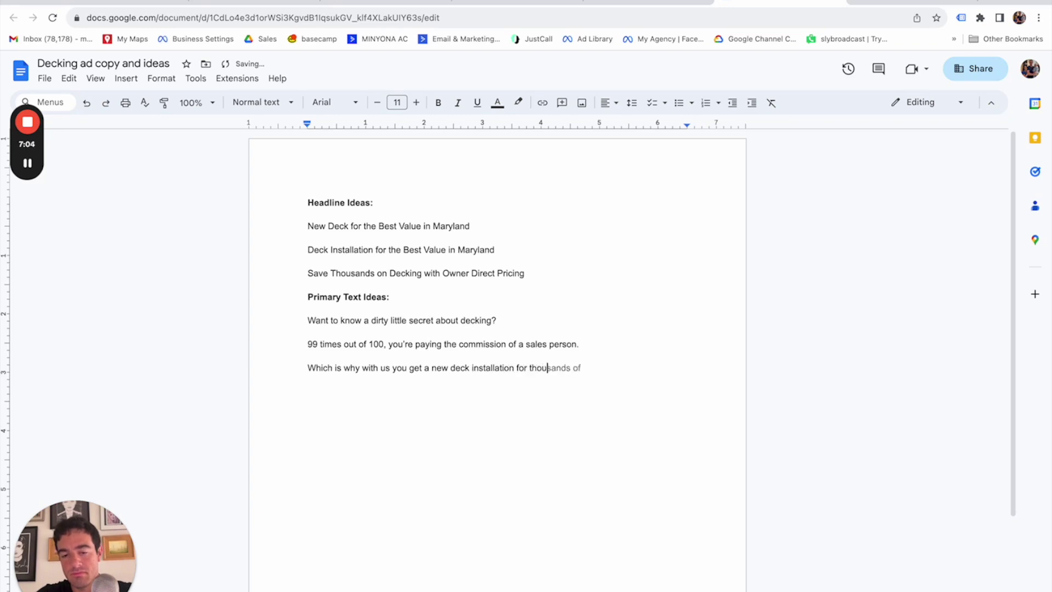
text(sands less, because we cut out that middle )
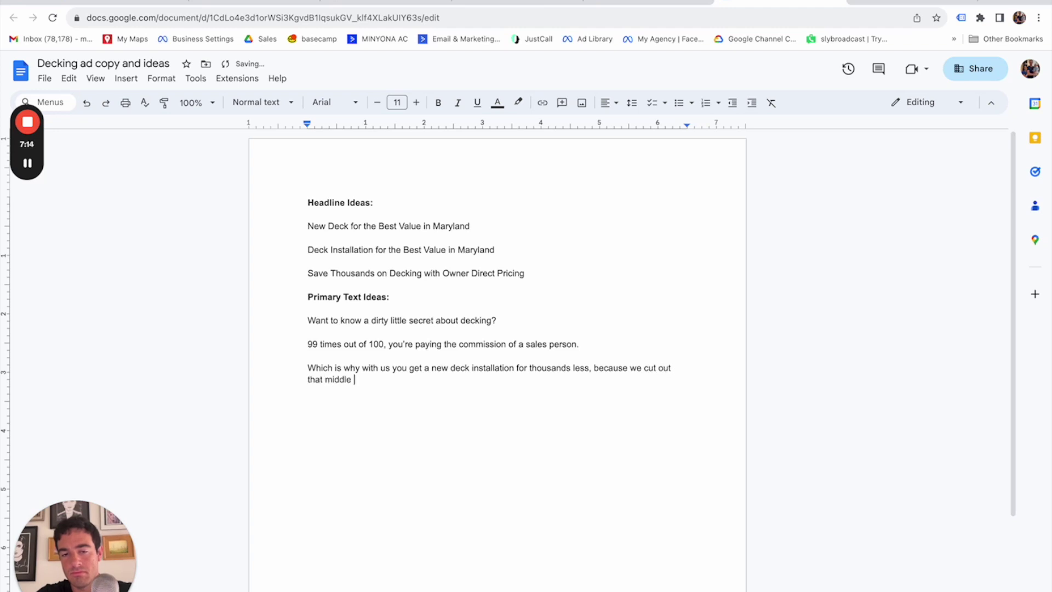
text(man)
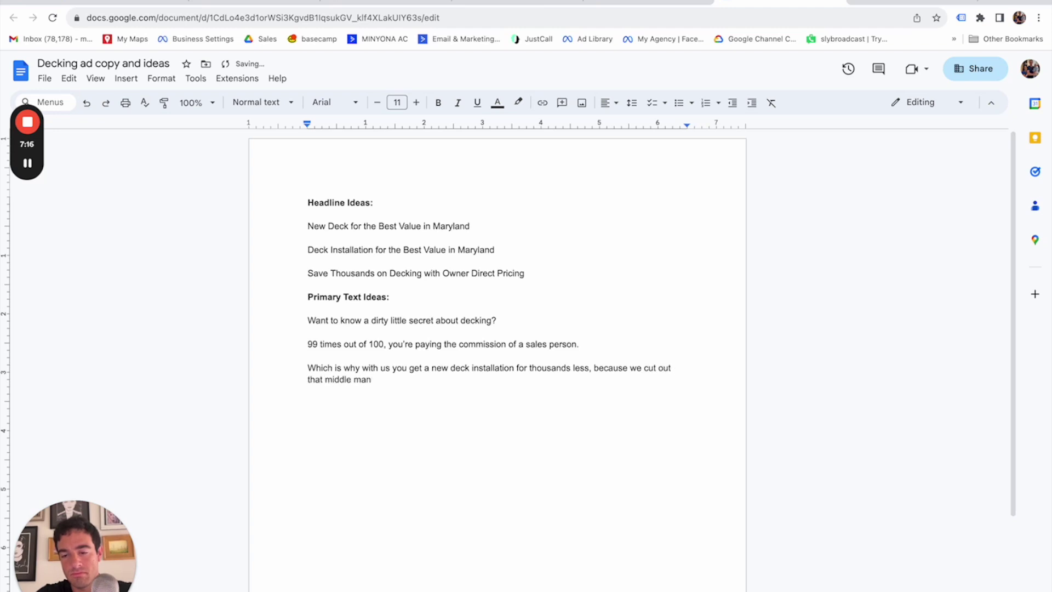
text(—the sales pe)
Finish the sales person sentence and add 'Instead, you deal directly with the owners.'.
key(BackSpace)
key(BackSpace)
text(person.)
key(Return)
key(Return)
text(Inst)
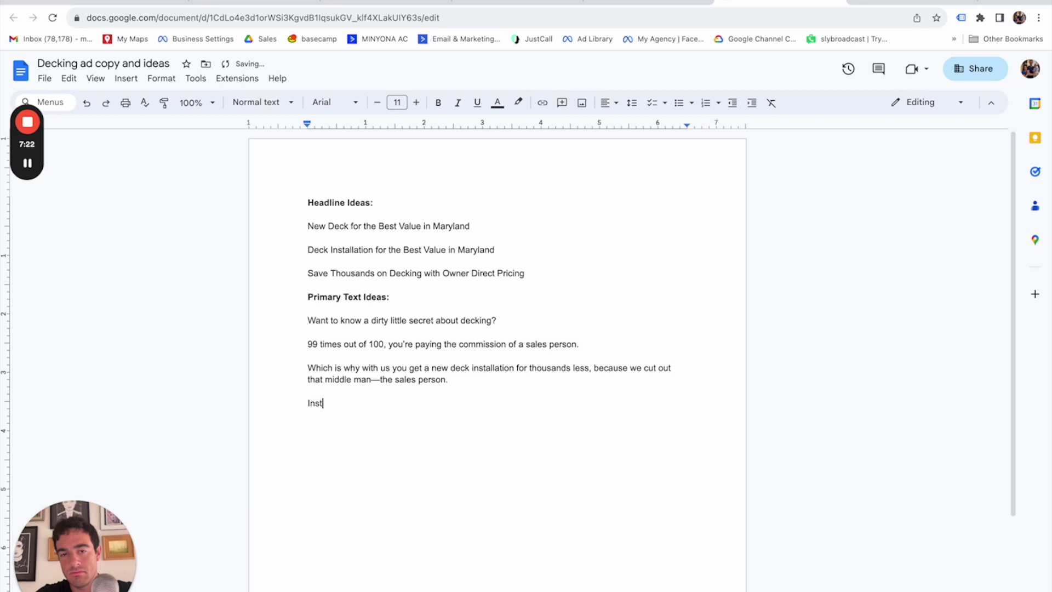
text(ead, you deal directly with the owners.)
key(Return)
key(Return)
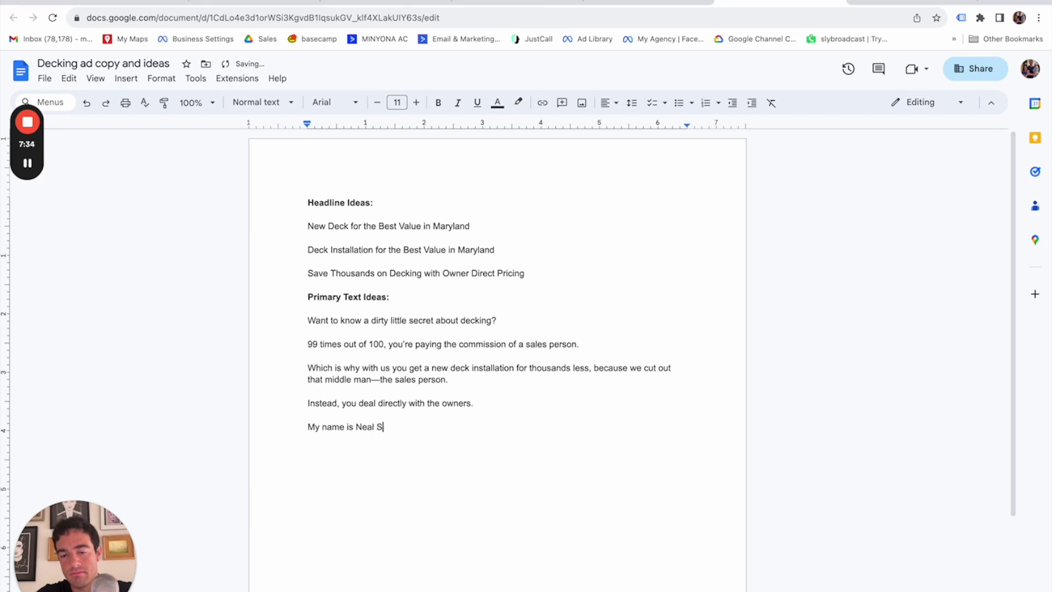
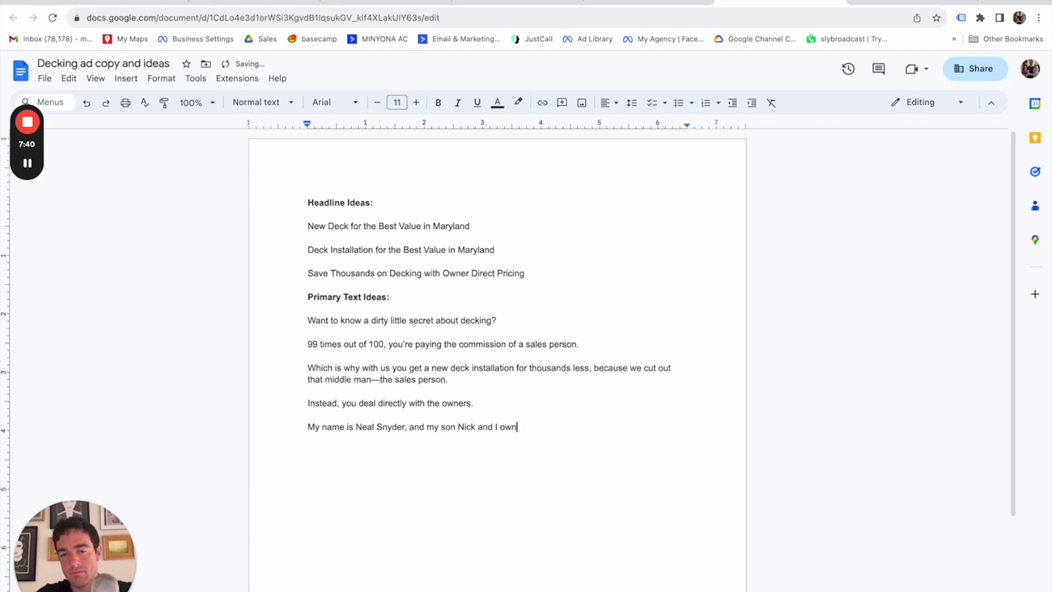
Add the owners' Exterior Experts introduction and 'When you need a new deck, you talk directly to us.'.
text( Exterior Experts.)
key(Return)
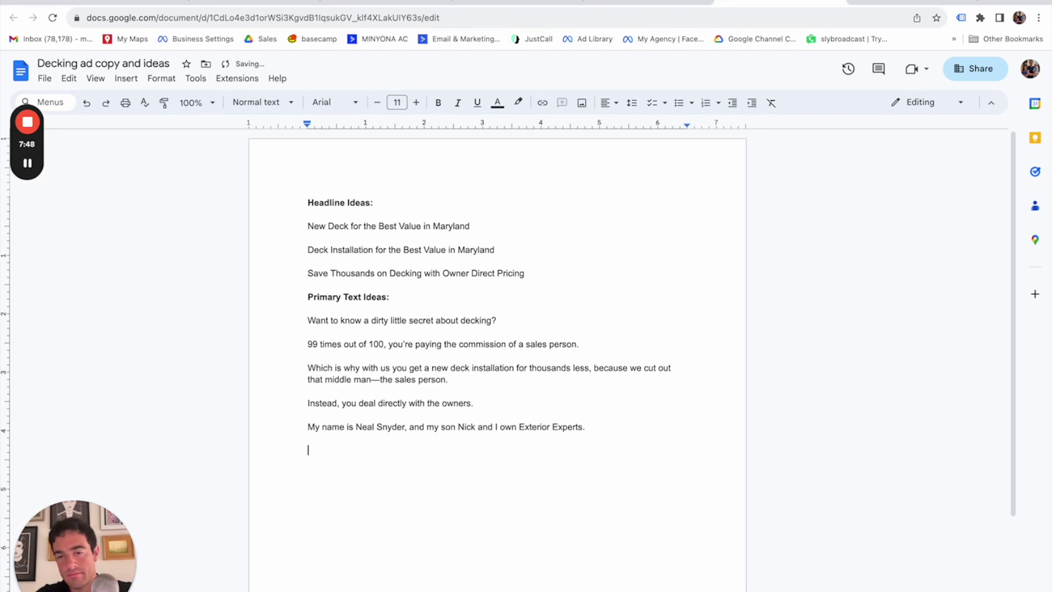
text(When )
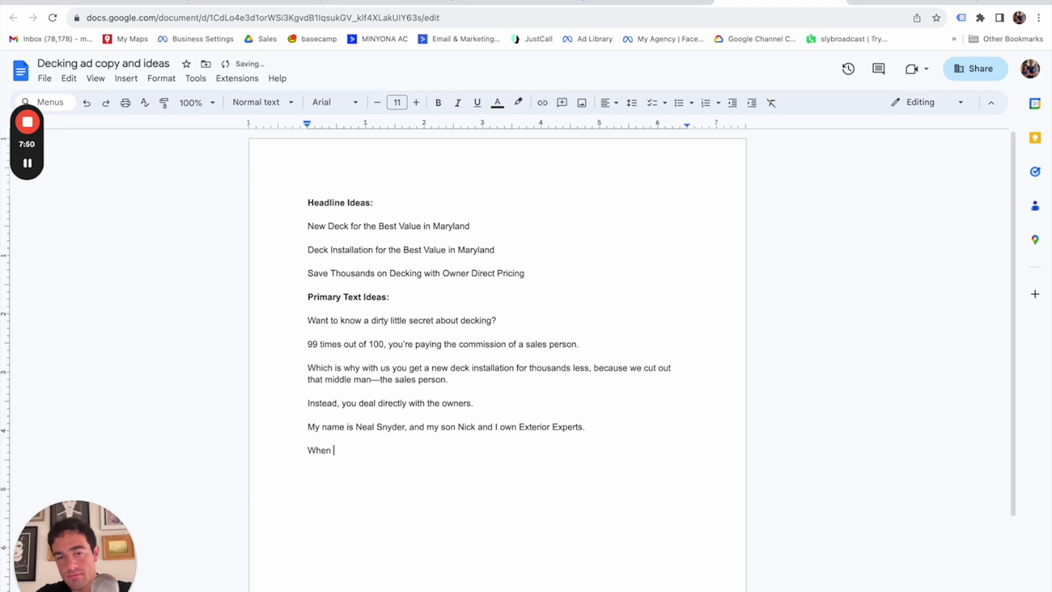
text(you need )
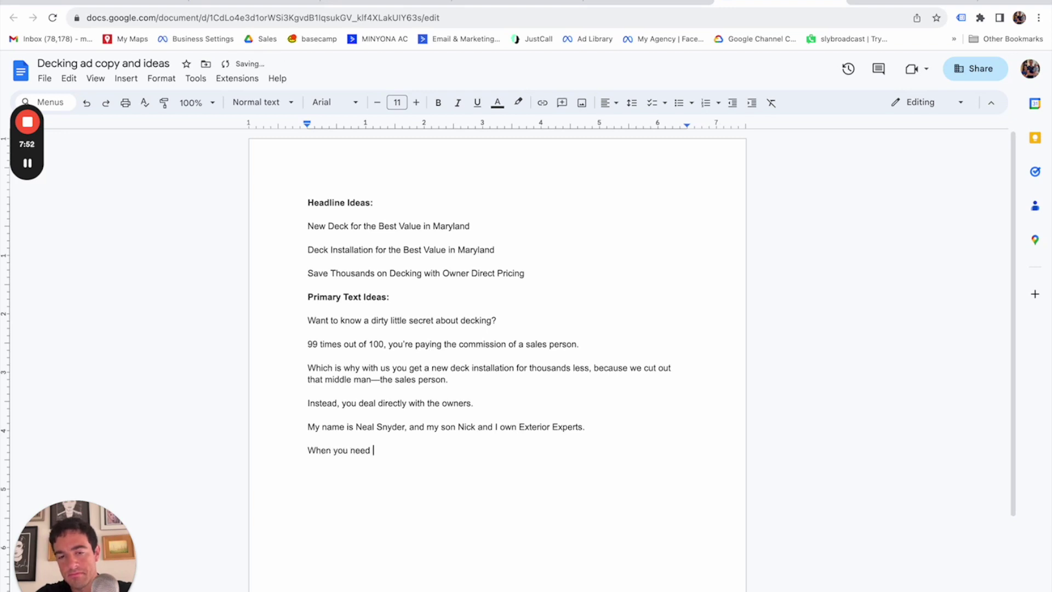
text(a new deck, you talk to us)
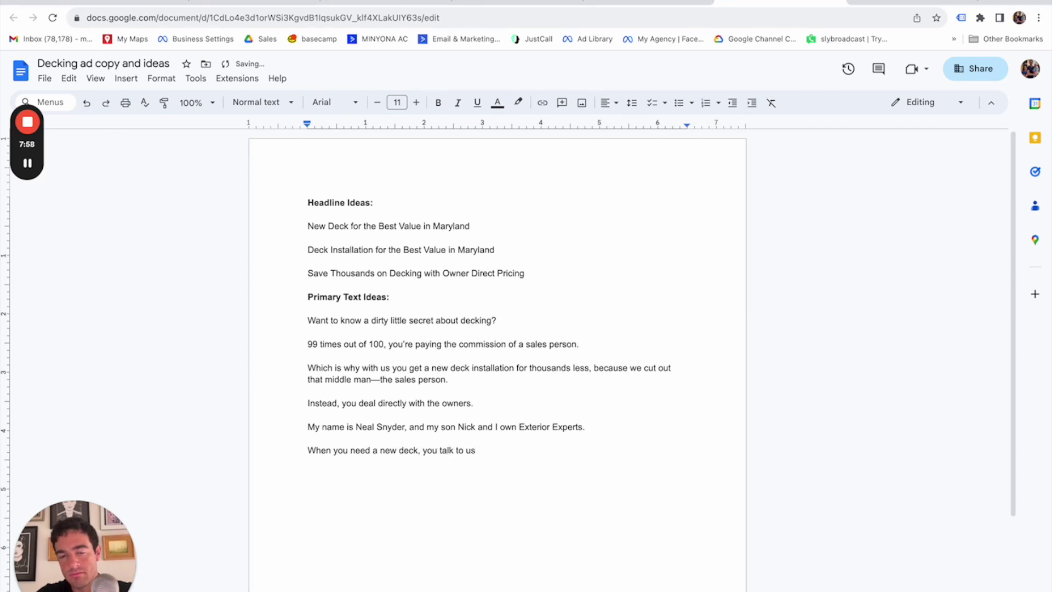
key(BackSpace)
key(BackSpace)
key(BackSpace)
key(BackSpace)
key(BackSpace)
text(di)
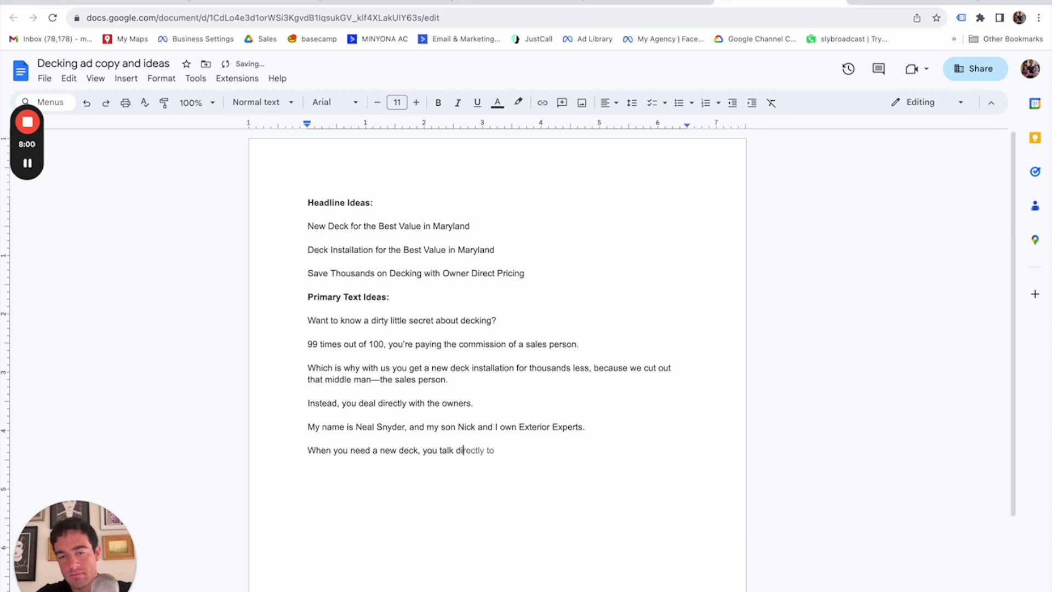
text(rectly to us)
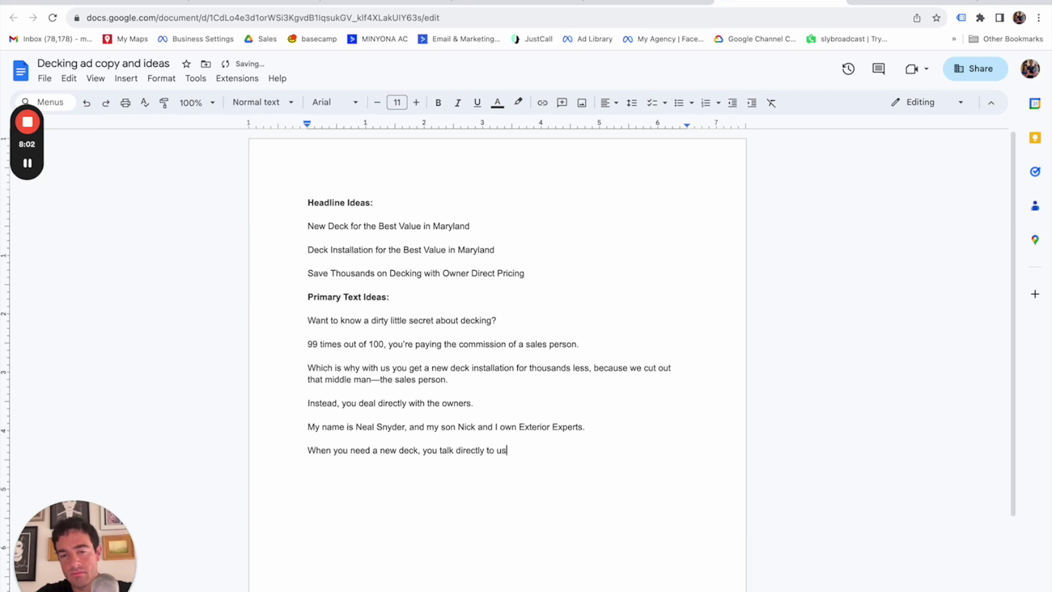
text(.)
key(Return)
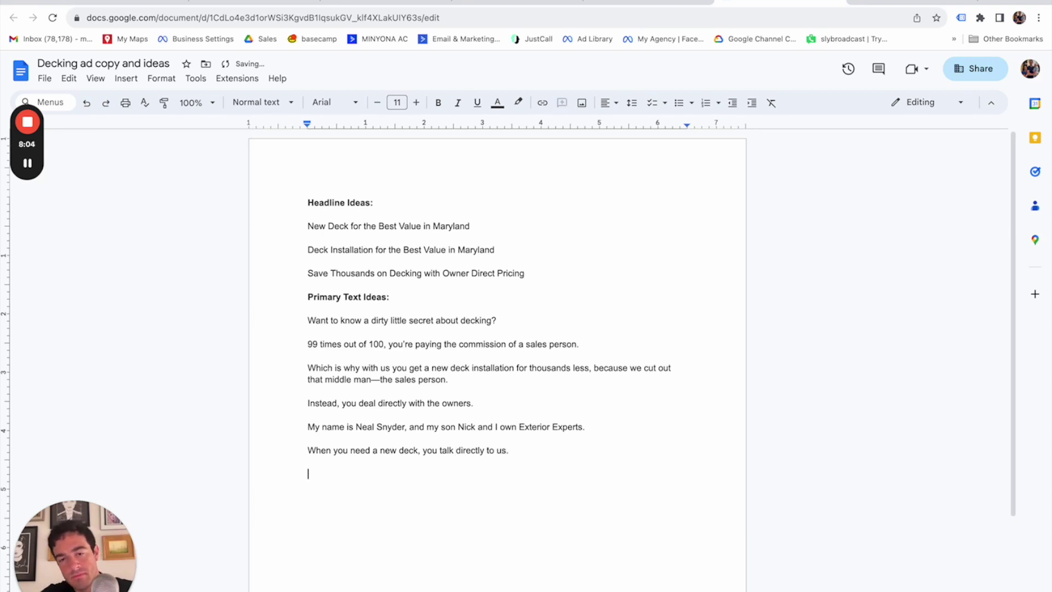
Add 'And therefore you SAVE!' and the line about owners knowing more than a salesperson.
text(And since)
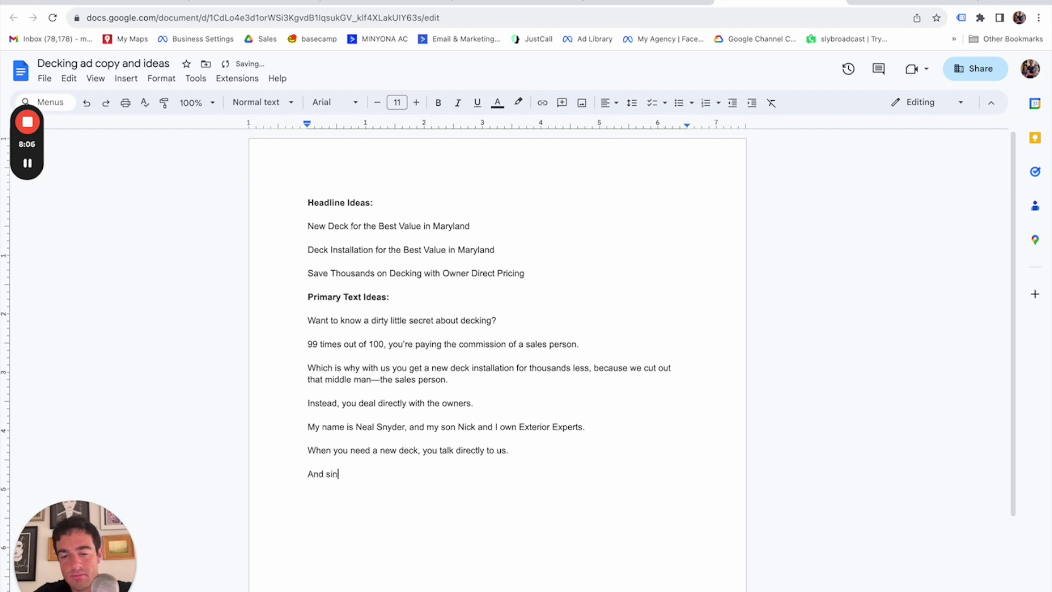
key(BackSpace)
key(BackSpace)
key(BackSpace)
key(BackSpace)
key(BackSpace)
key(BackSpace)
key(BackSpace)
key(BackSpace)
text(d therefore yo)
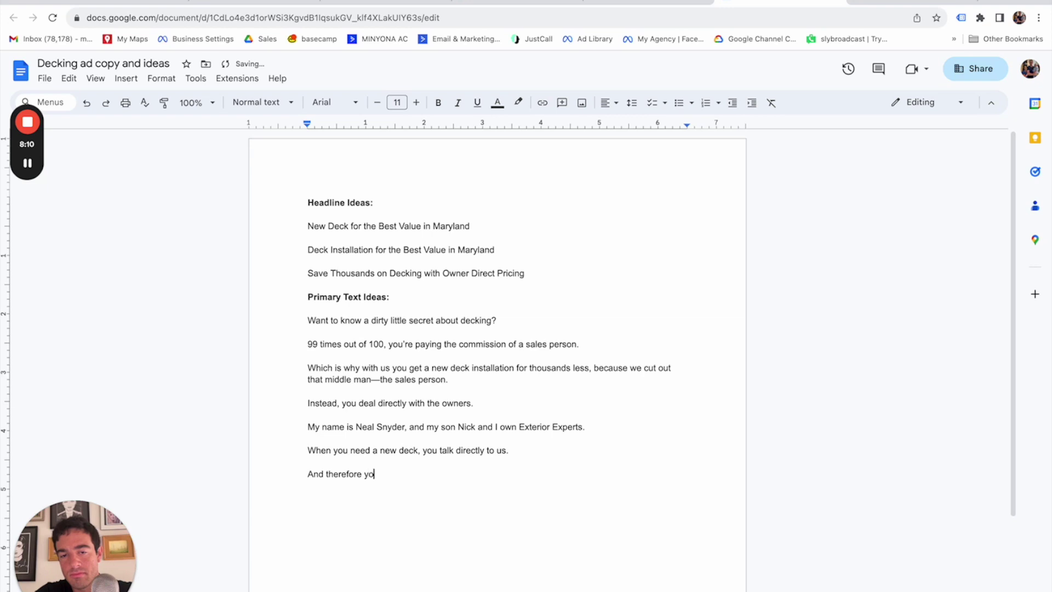
text(u SAV)
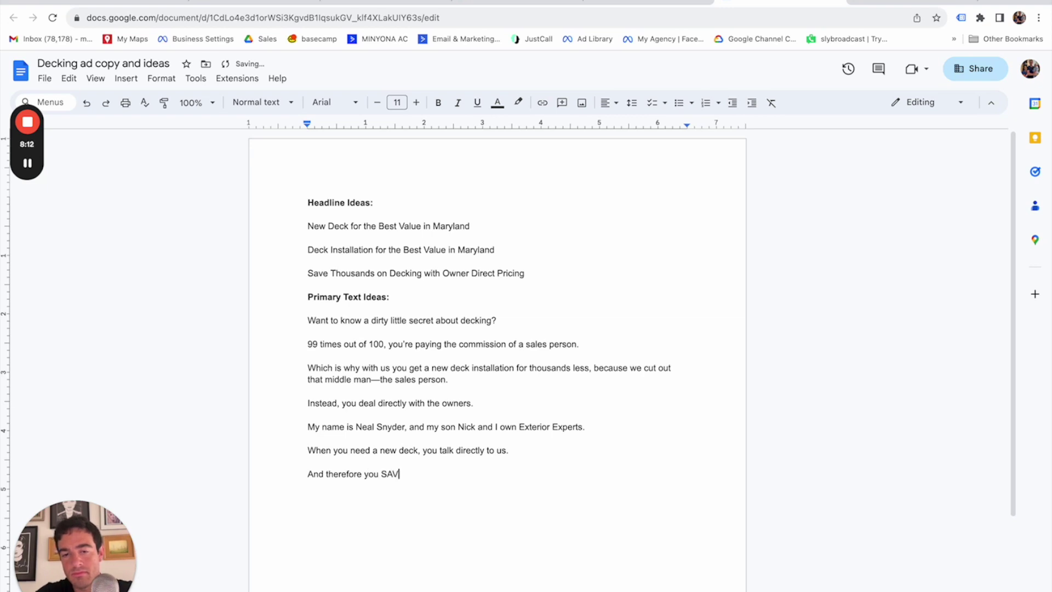
text(E!)
key(Return)
text(Plus, si)
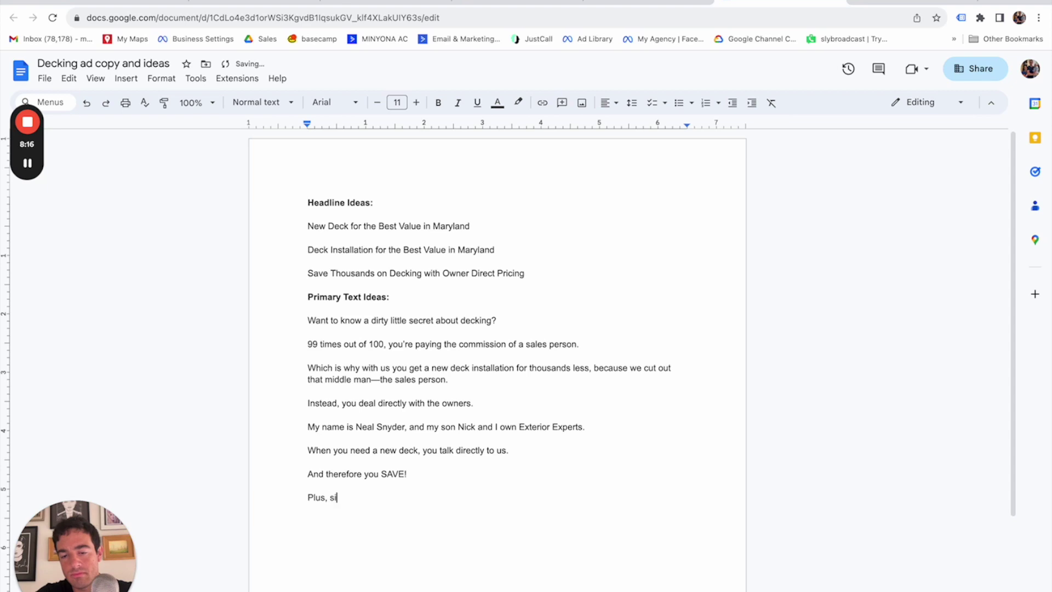
text(nce we are the ow)
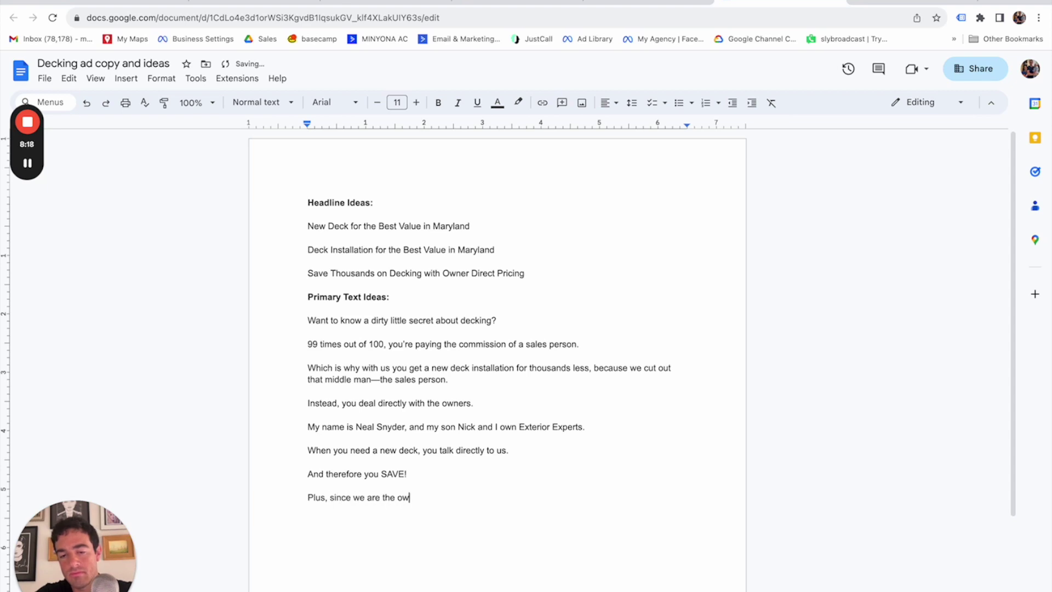
text(ners, we know more about our product)
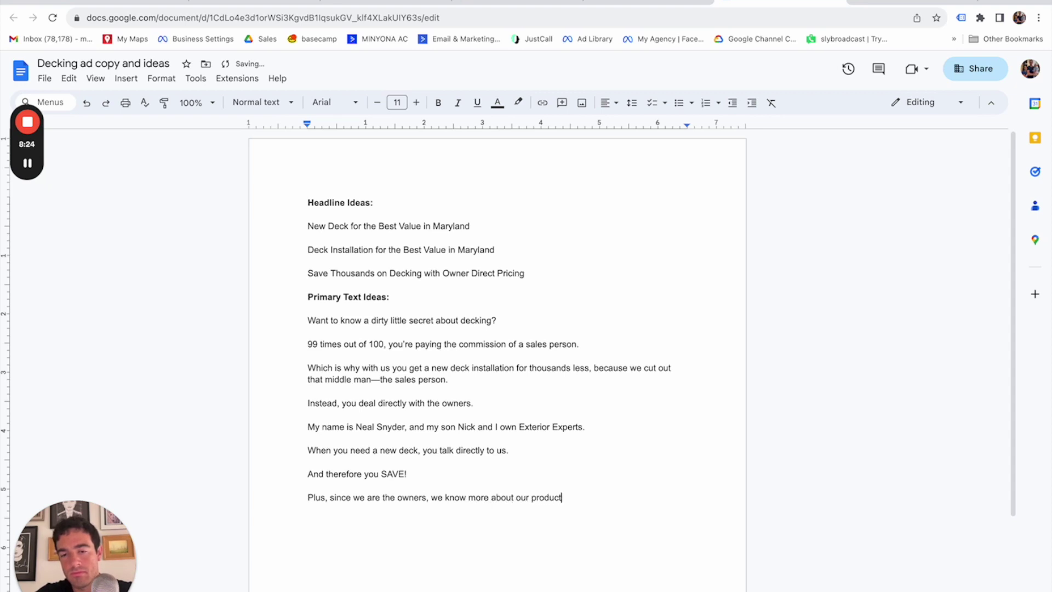
text(s and services that)
key(BackSpace)
text(n a salesperson)
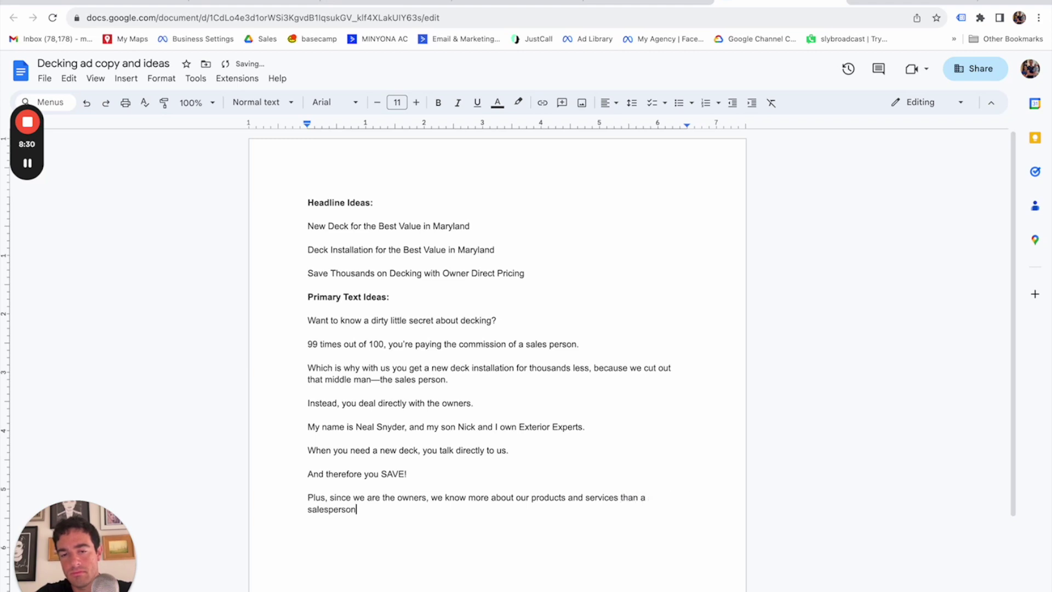
text( e)
key(BackSpace)
key(BackSpace)
text(ever could)
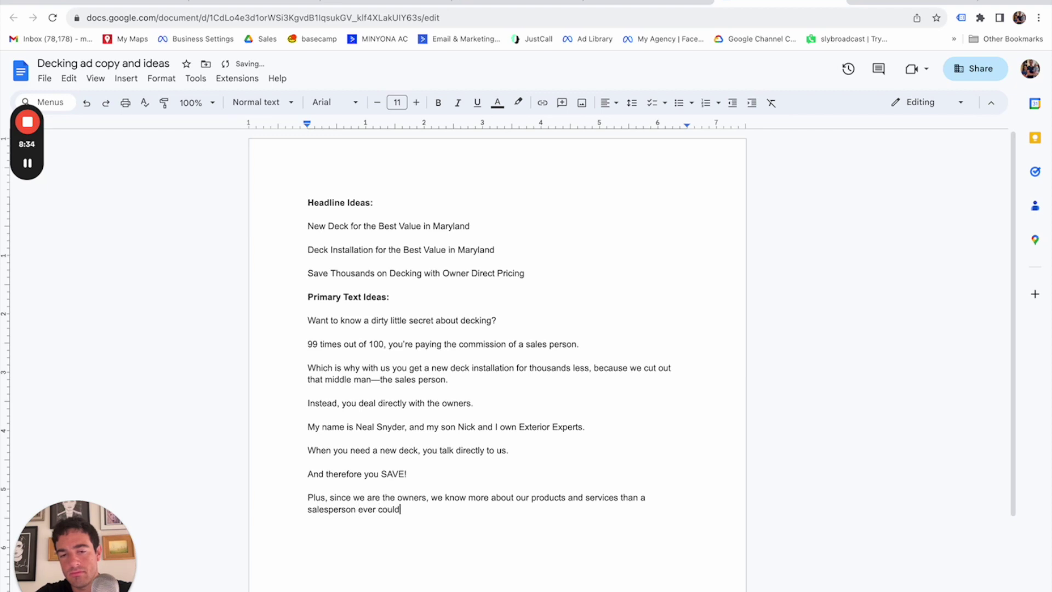
text(.)
key(Return)
Add the hands-on help with choosing materials and budget line, correcting 'hands on' to 'hands-on'.
text(So)
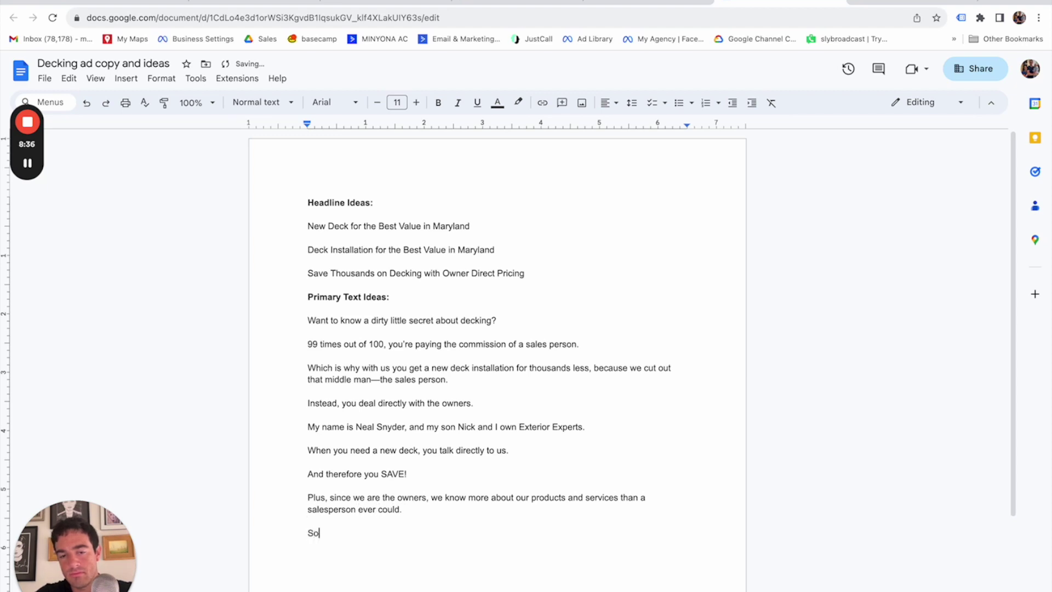
text( not only do you)
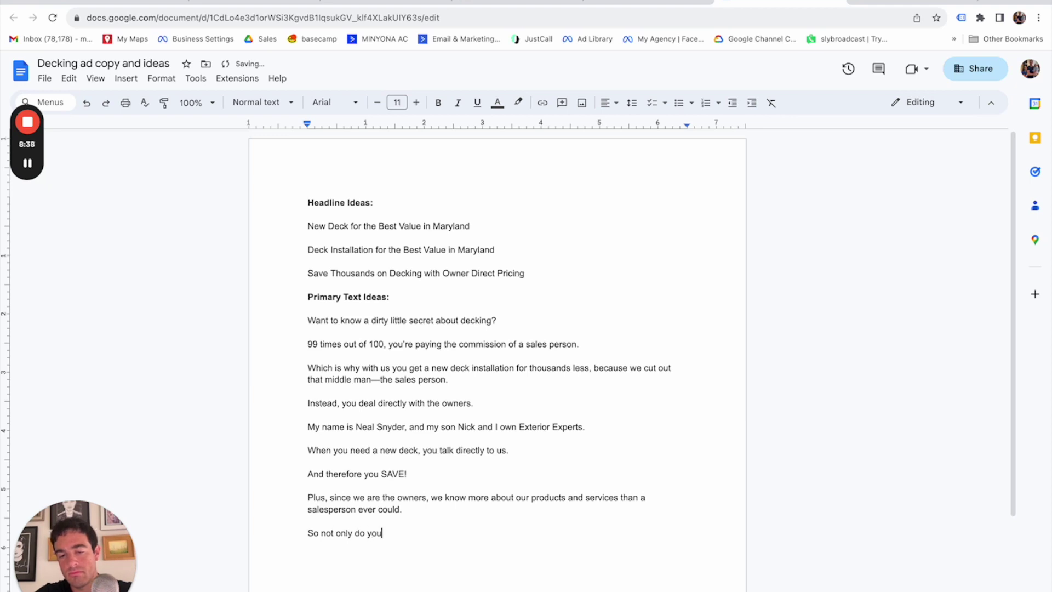
text( save money, but you )
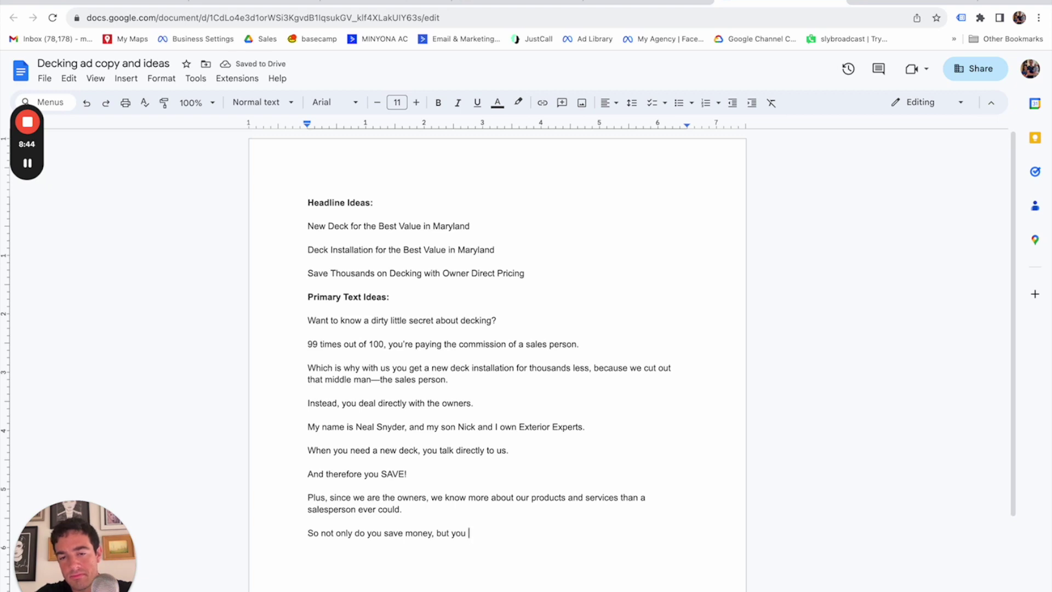
text(get the hands on help you)
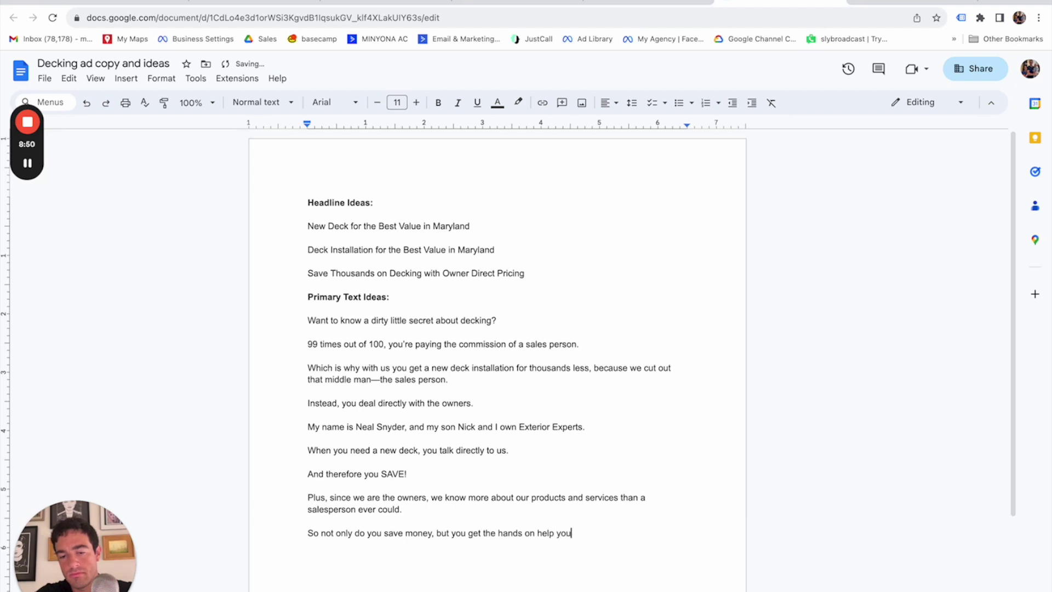
text( need to choos)
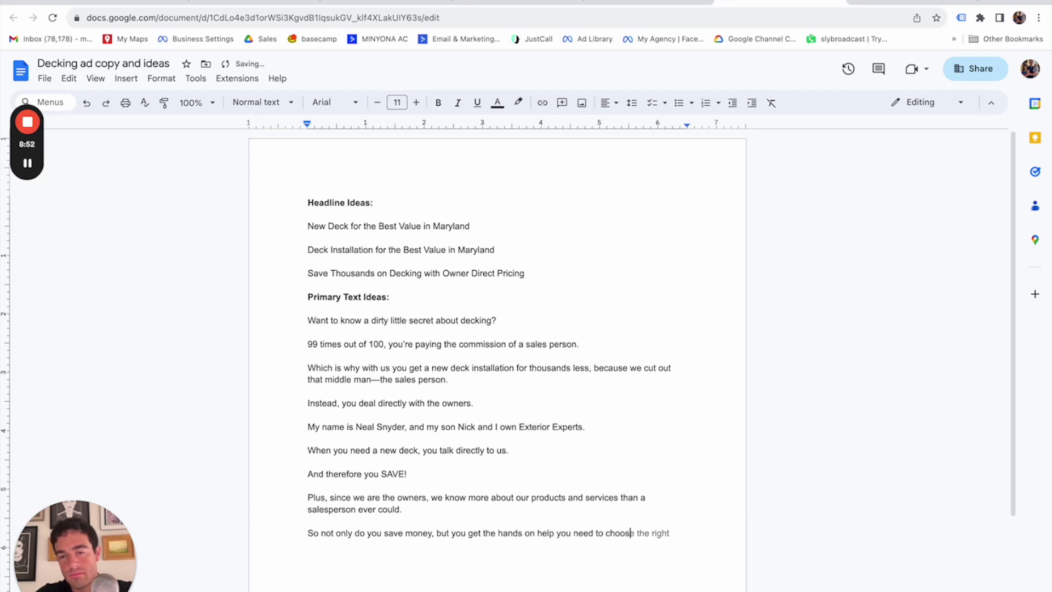
text(e the perfect )
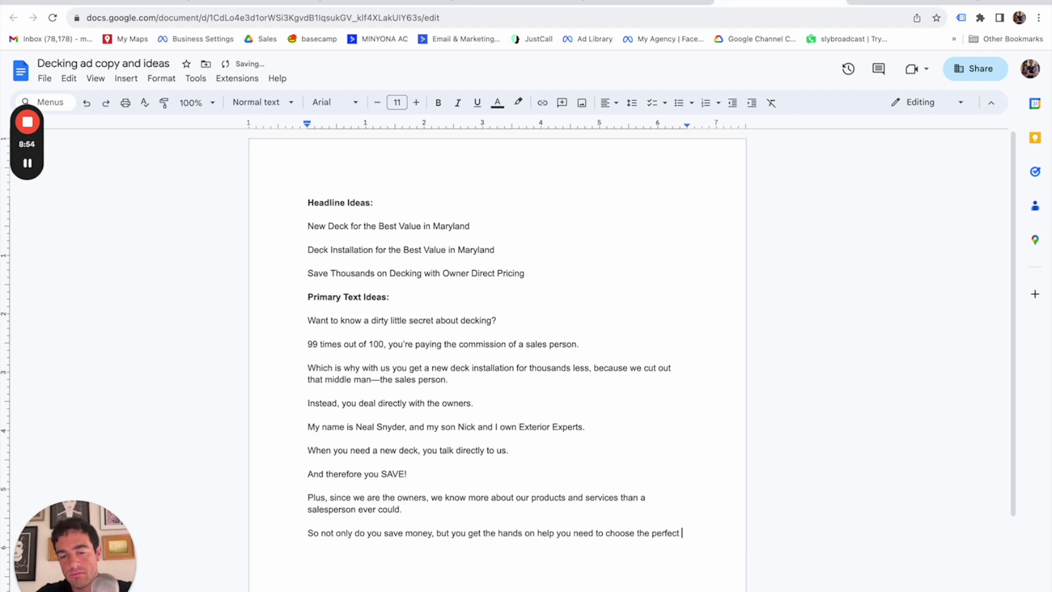
text(materials for your proje)
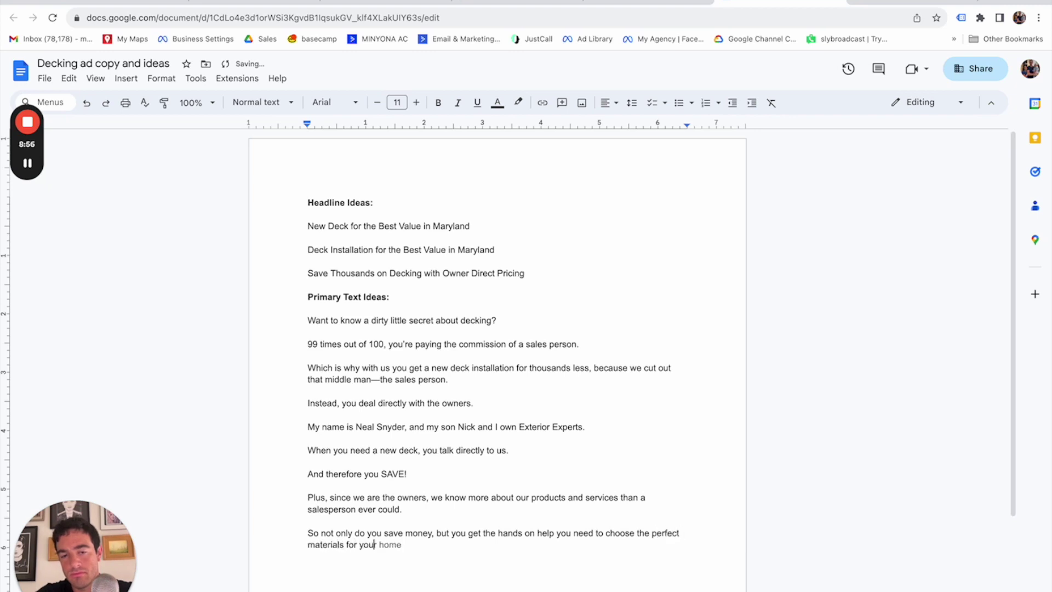
text(ct)
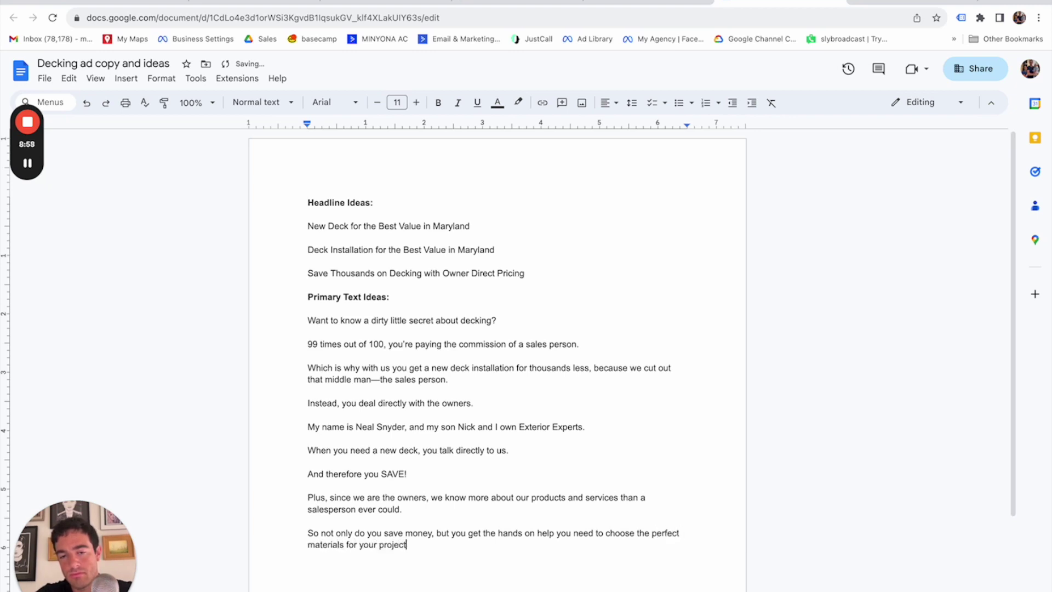
text( based on )
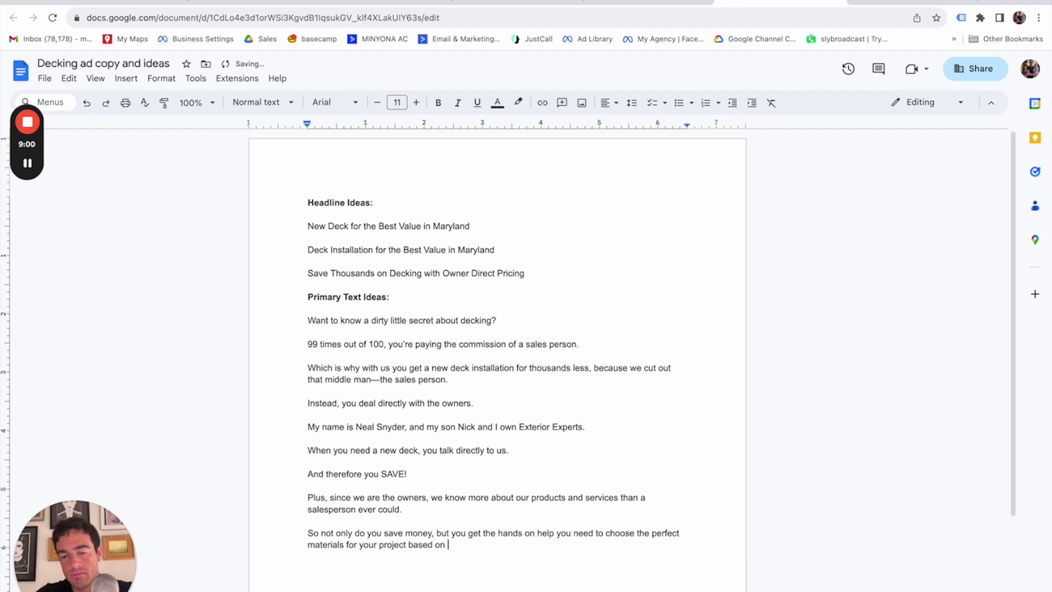
text(the look and f)
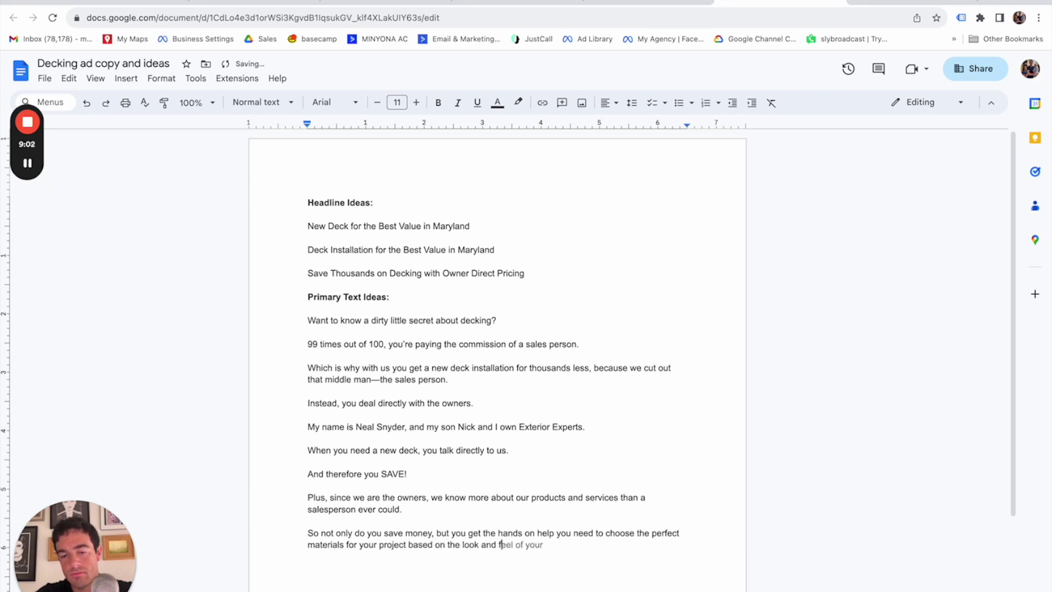
text(eel you want, yo)
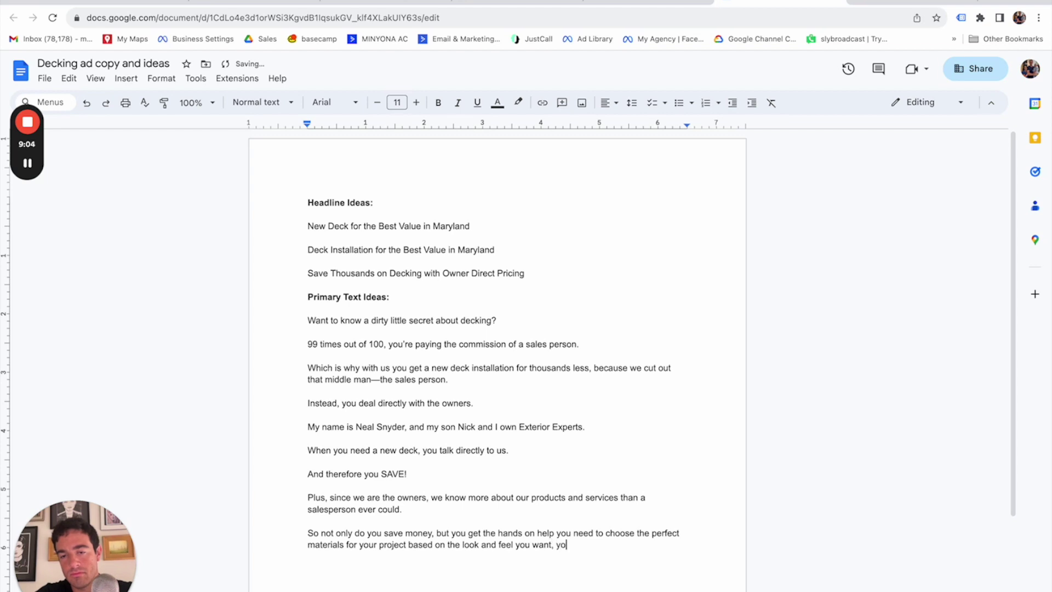
text(ur budget, etc...)
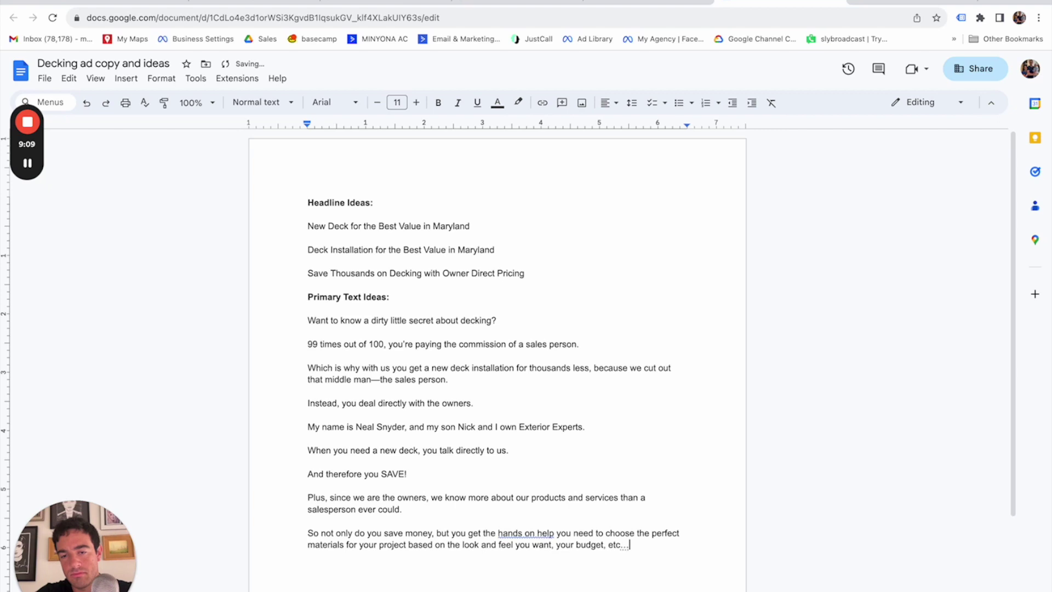
key(Return)
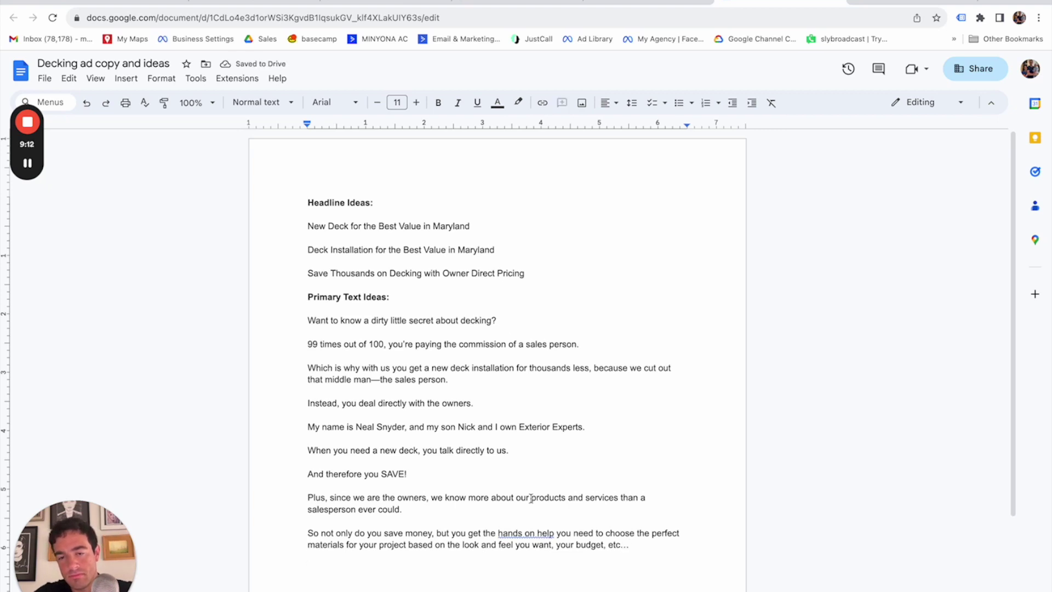
click(535, 534)
click(536, 522)
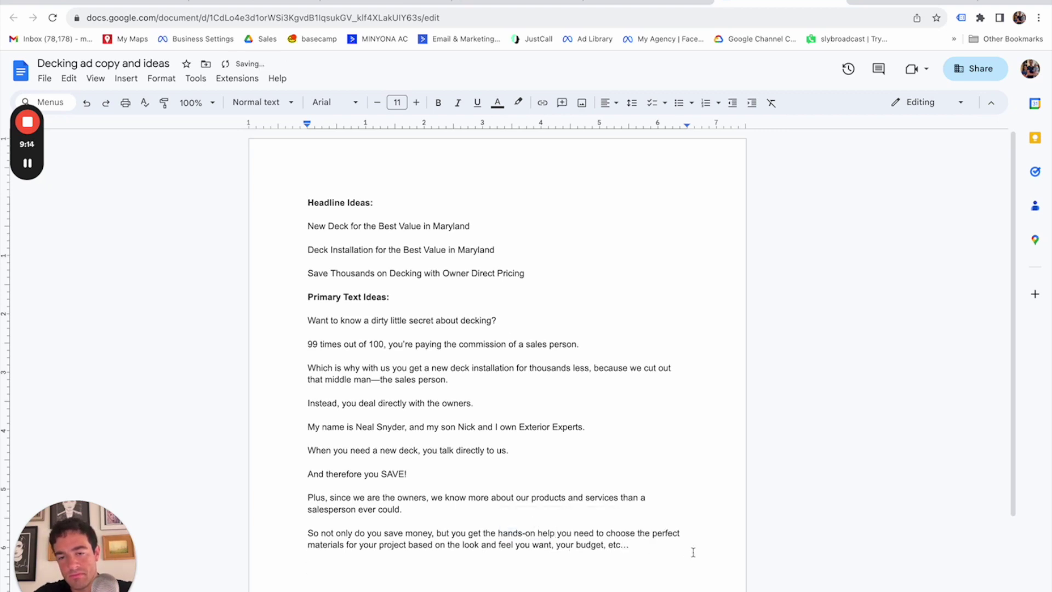
key(Return)
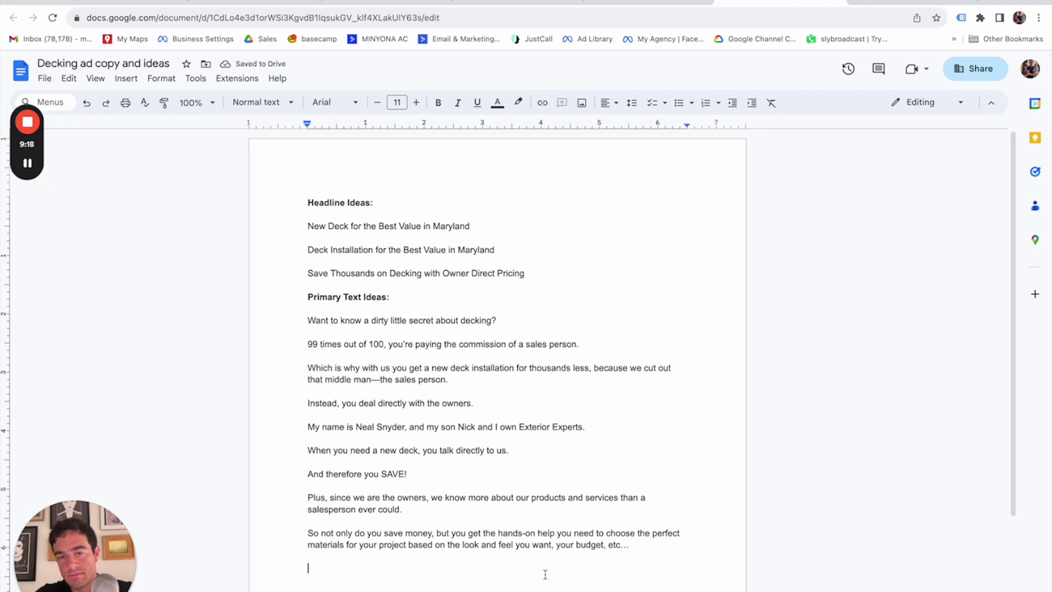
Add the free, fast quote call to action ending 'BEST VALUE in all of Maryland: LINK'.
text(Click here now and get a free, fast quote for )
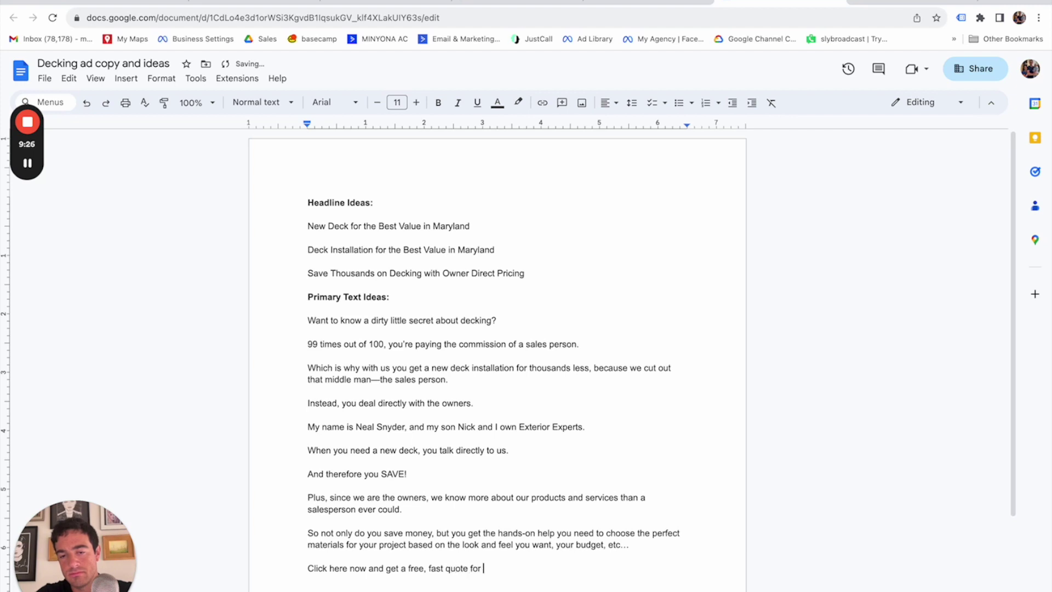
text(a new, gorgeous deck)
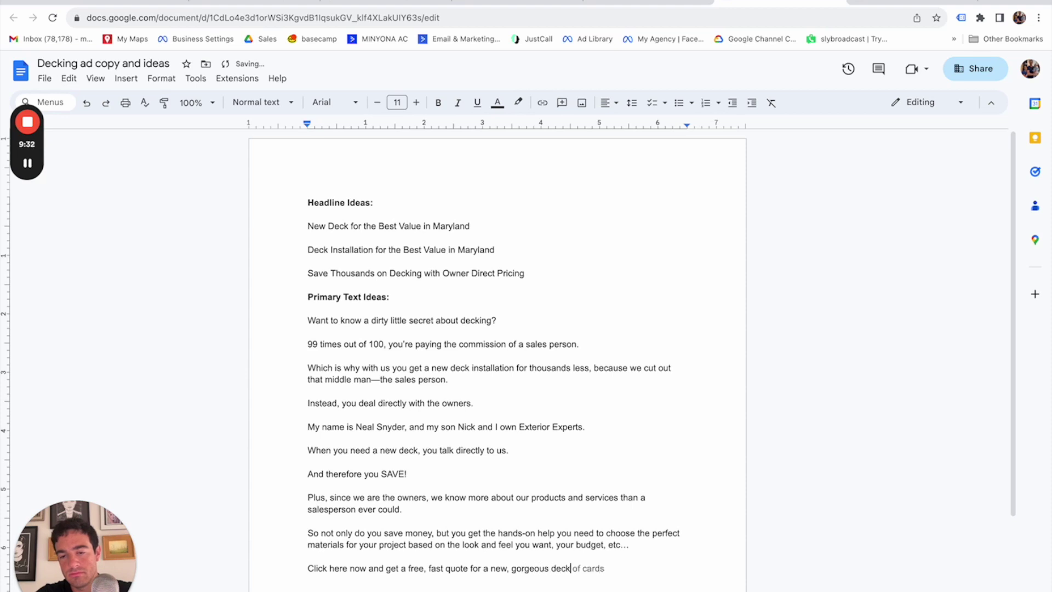
text( for the)
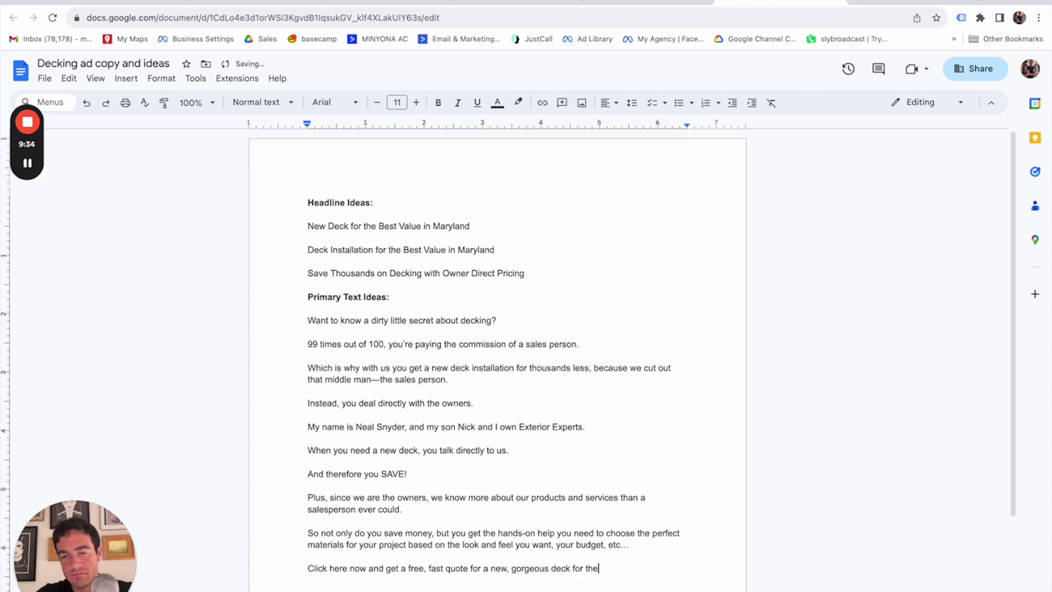
text( BEST VALU)
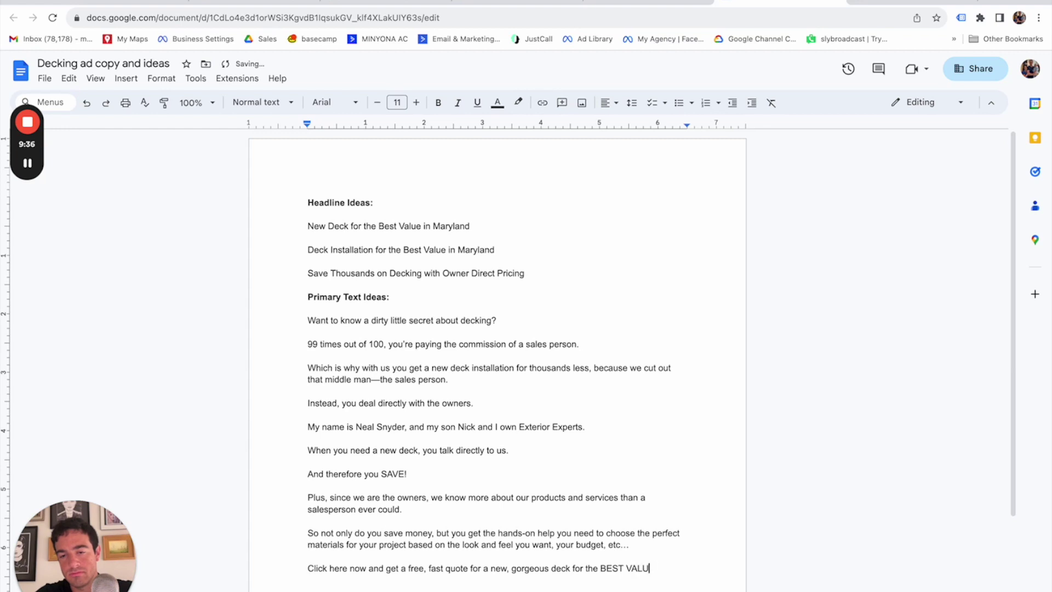
text(E in all of Maryland!)
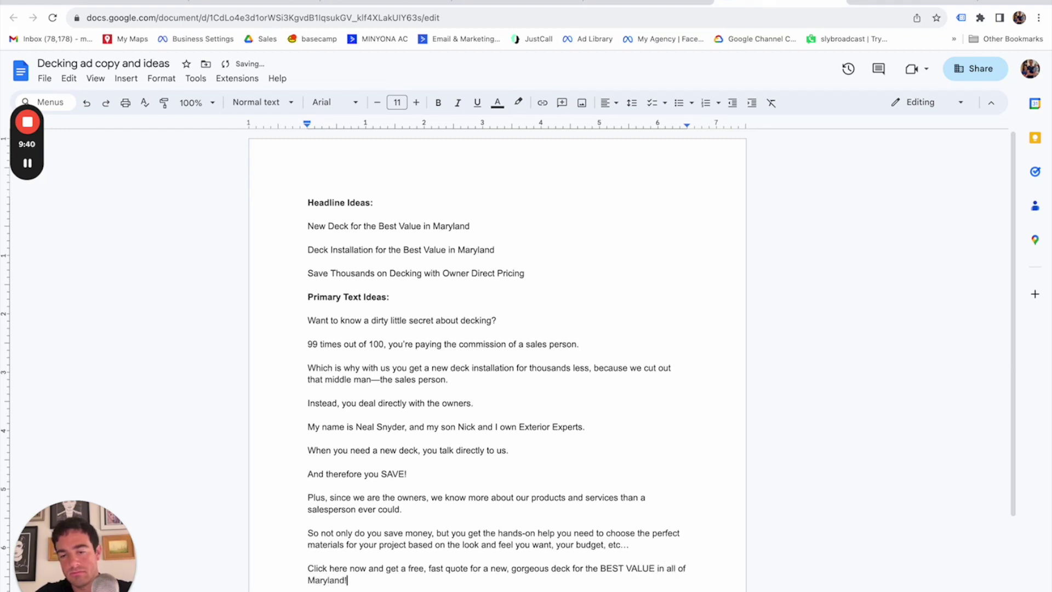
key(BackSpace)
text(: LINK)
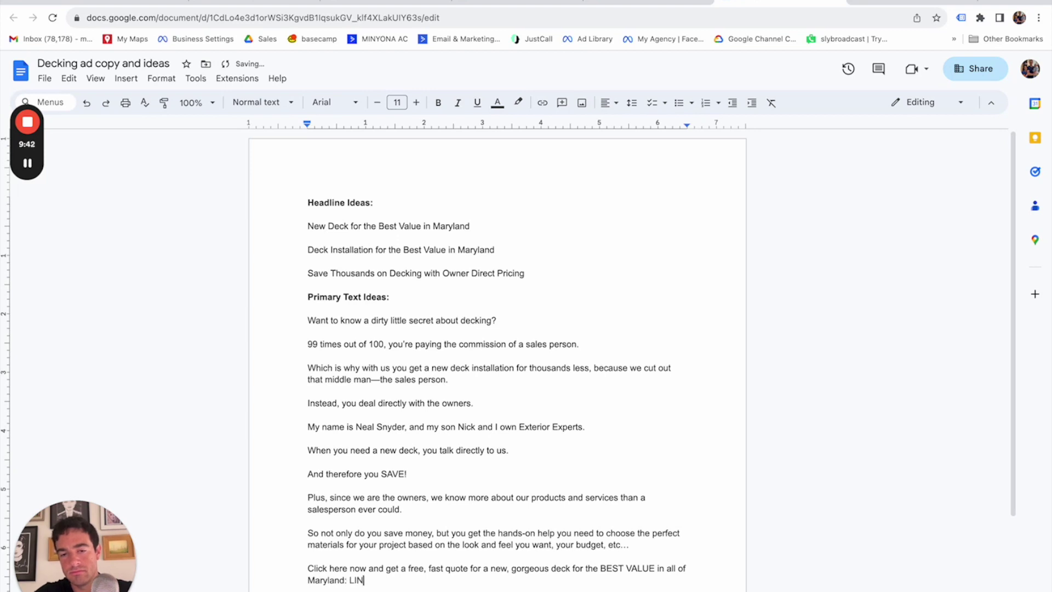
scroll(563, 438, down, 3)
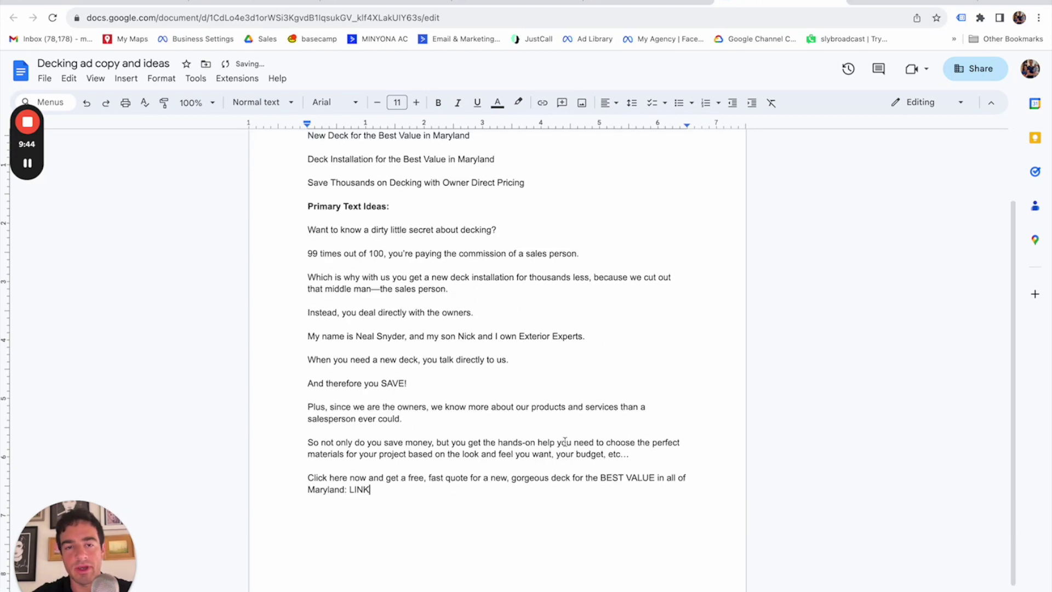
scroll(565, 442, up, 2)
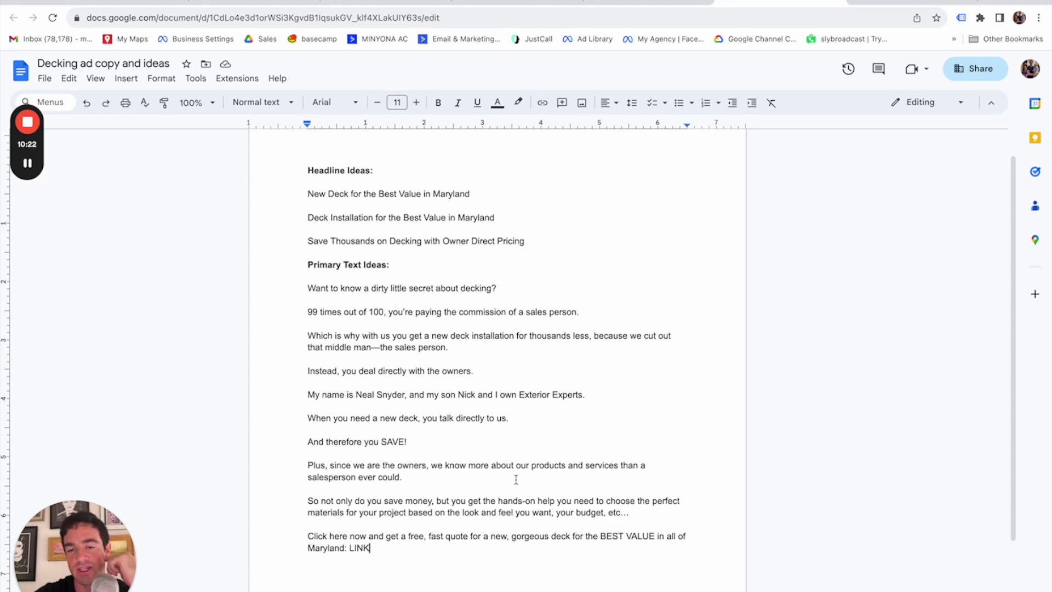
scroll(354, 495, down, 1)
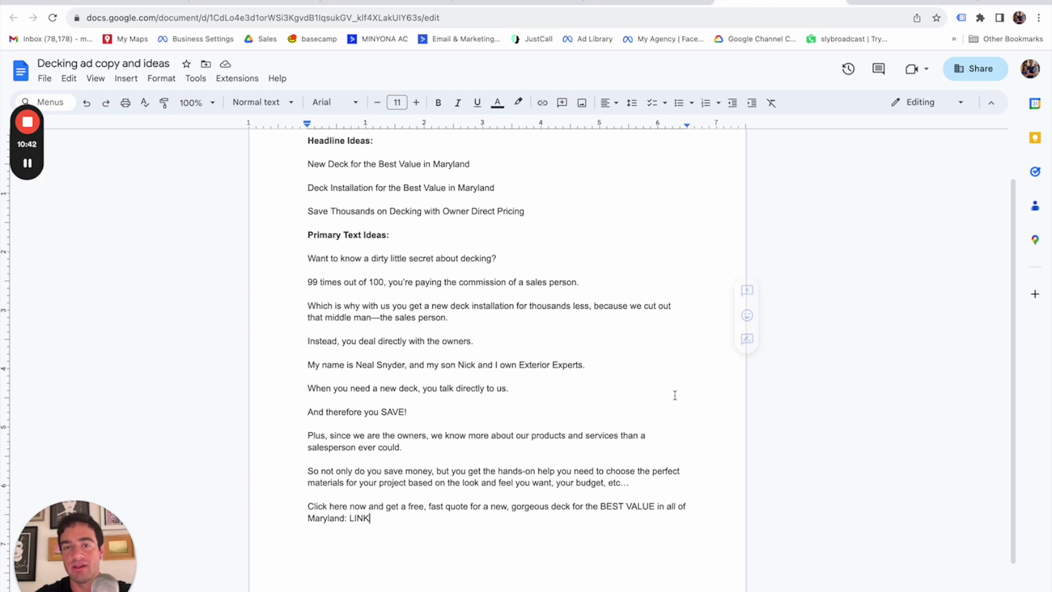
scroll(646, 399, up, 1)
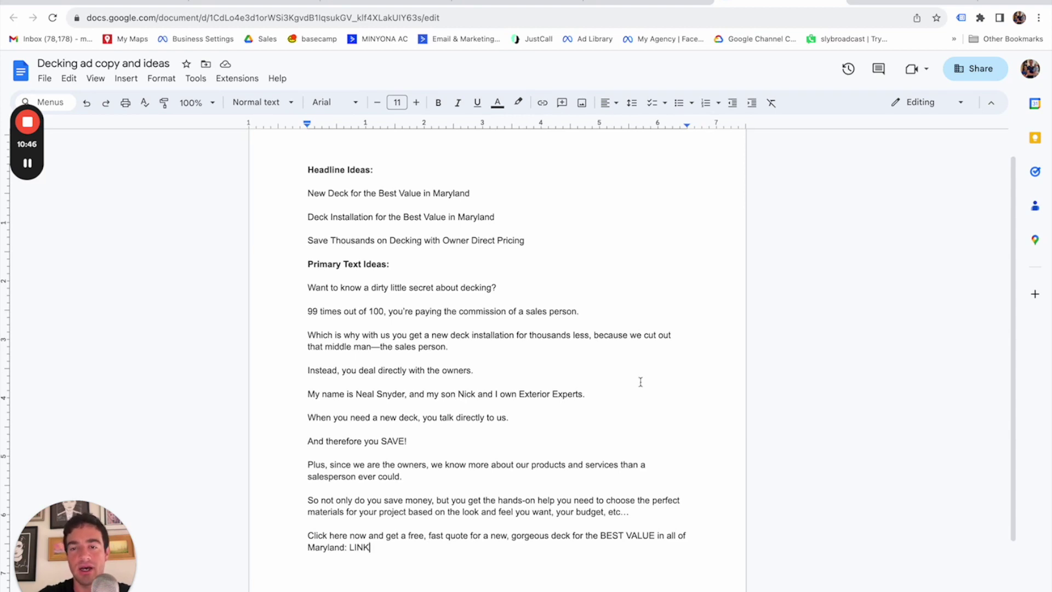
scroll(641, 382, up, 1)
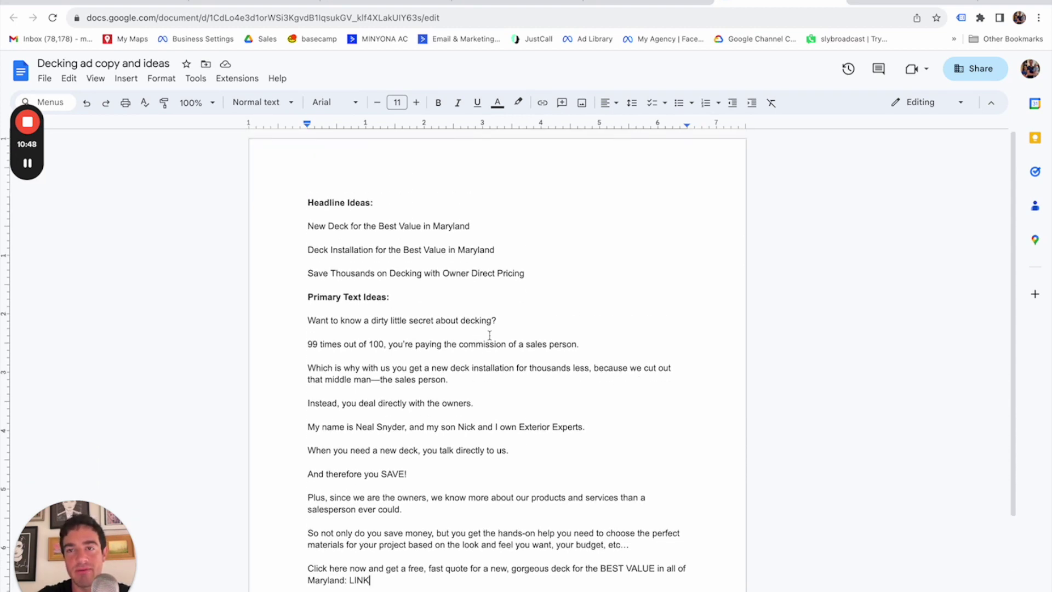
scroll(680, 364, down, 3)
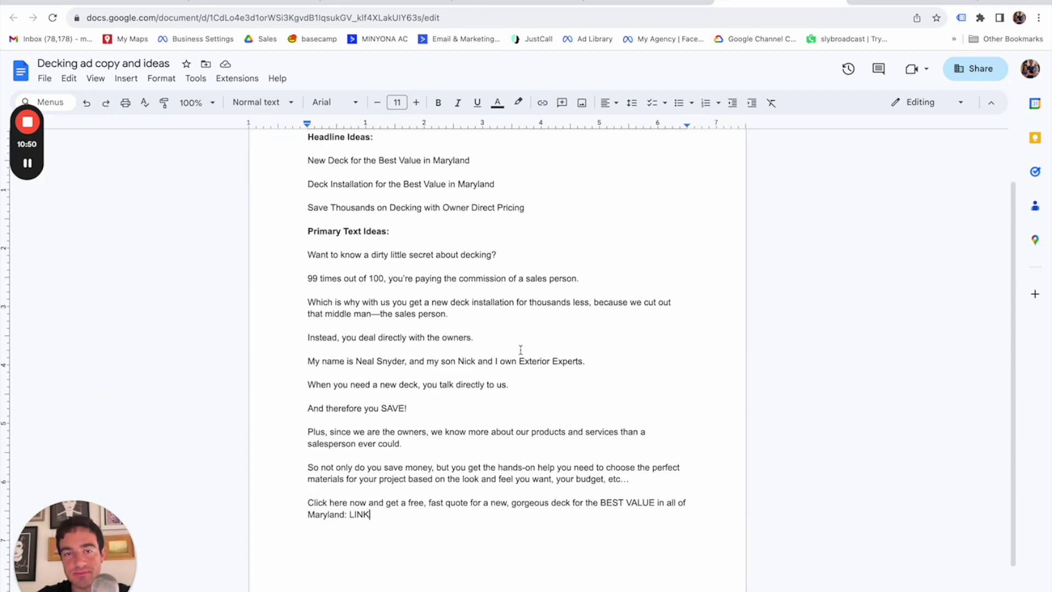
scroll(520, 349, up, 3)
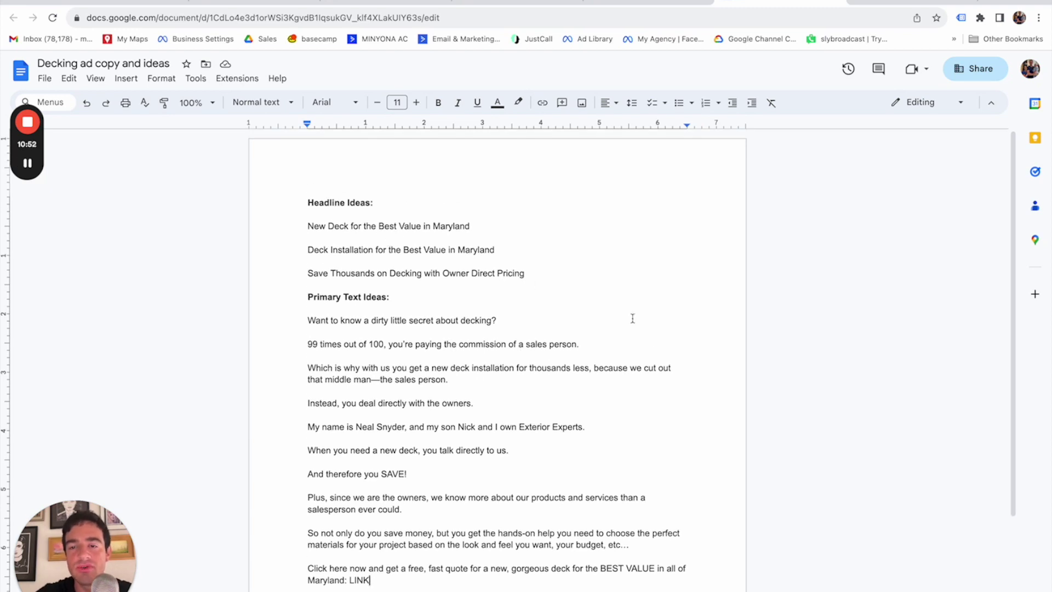
scroll(815, 397, down, 1)
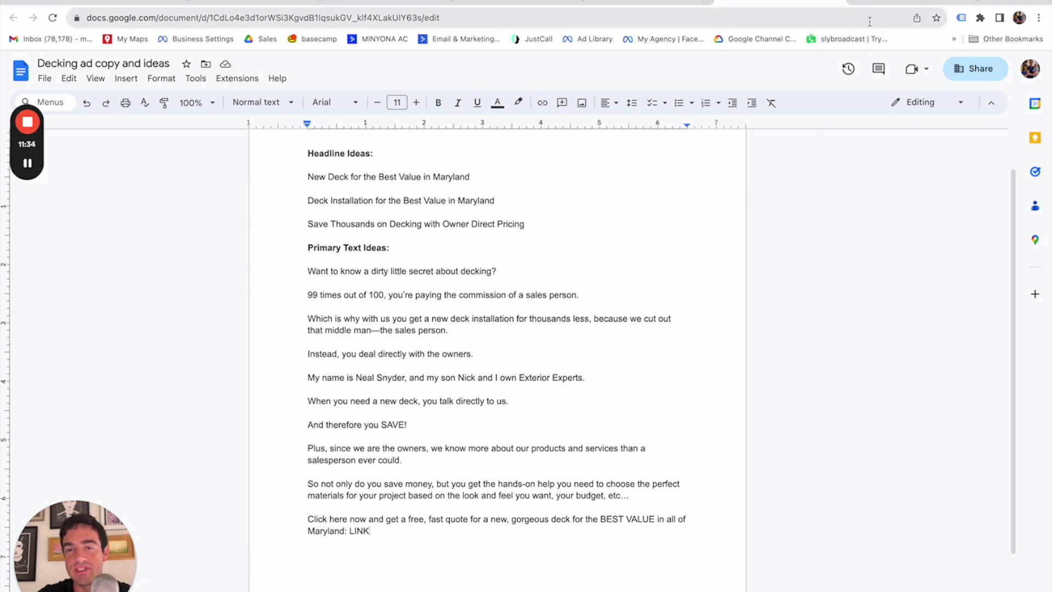
scroll(411, 399, up, 1)
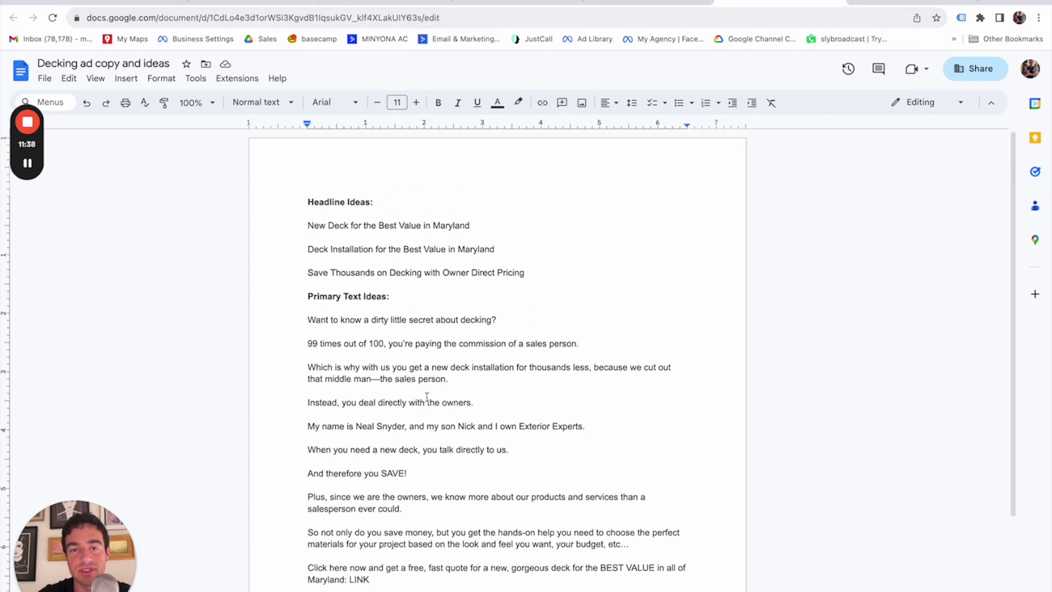
scroll(337, 245, down, 1)
scroll(455, 481, down, 3)
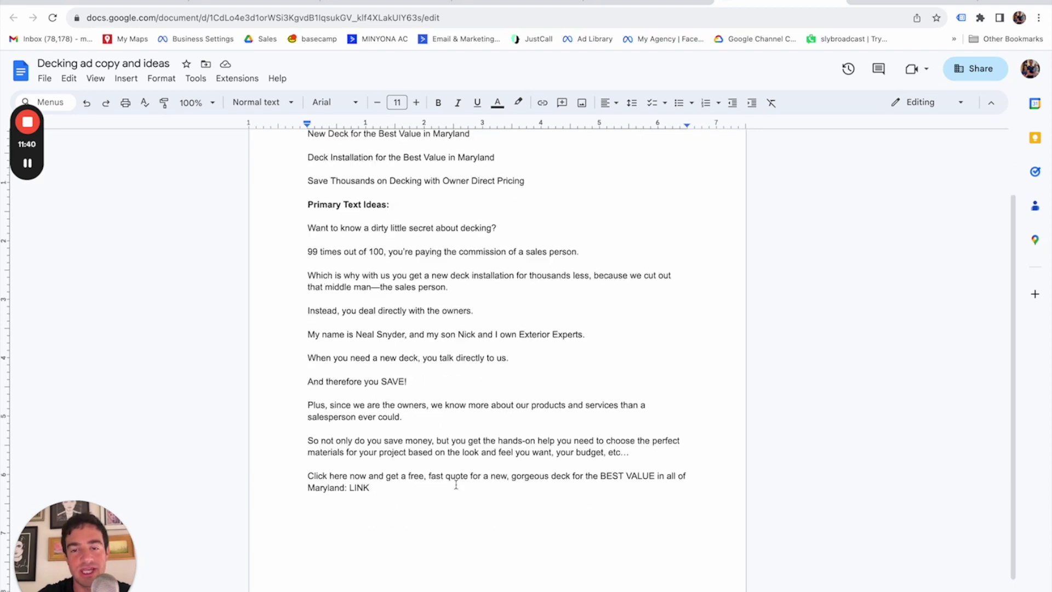
scroll(432, 491, up, 3)
scroll(434, 491, down, 1)
scroll(434, 490, up, 1)
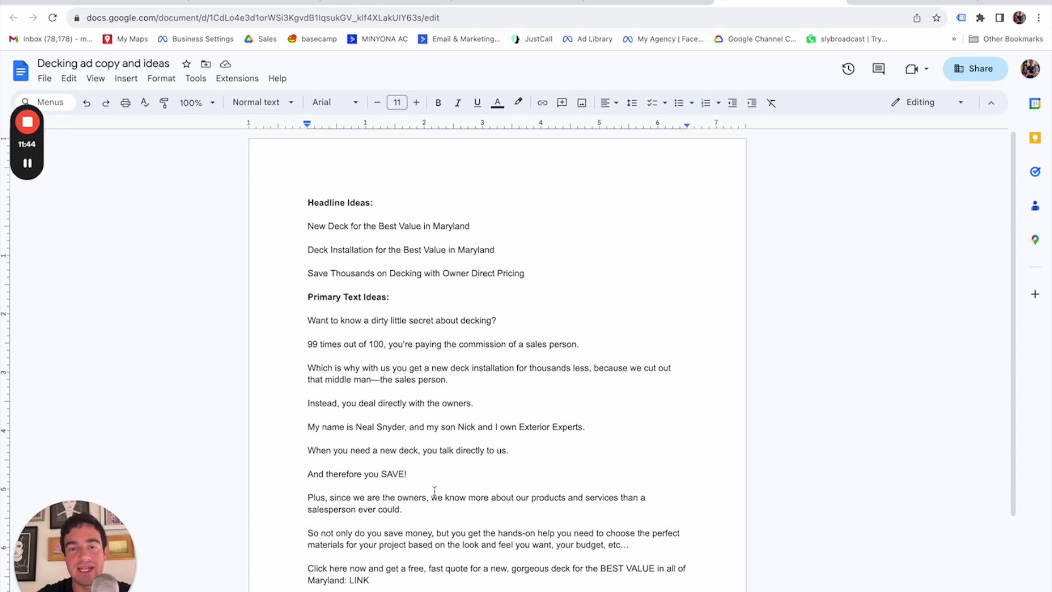
scroll(434, 491, down, 1)
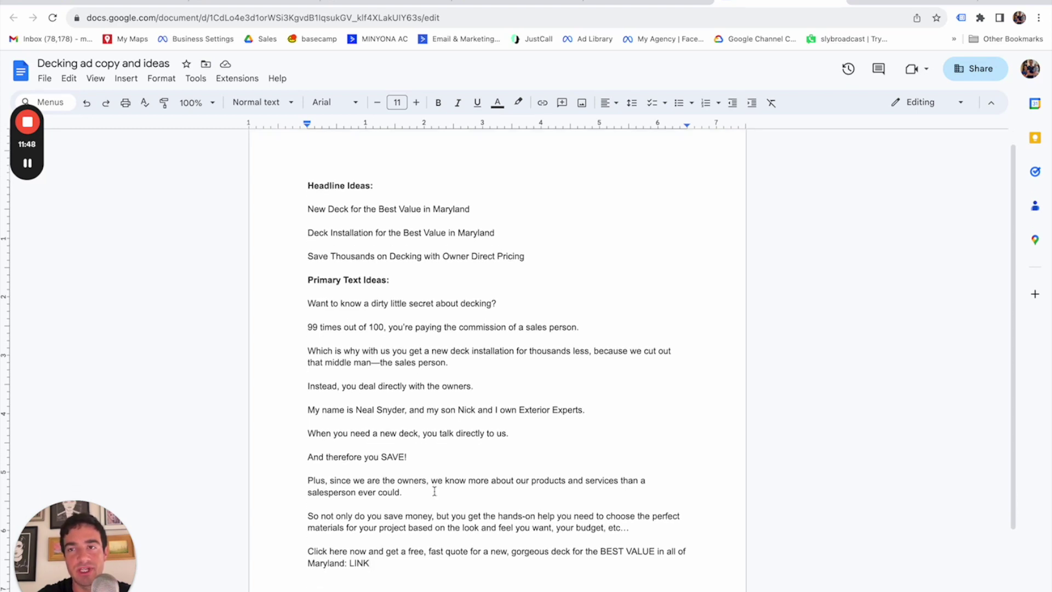
Go to canva.com and create a blank custom-size 1080 × 1920 px design.
key(ctrl+t)
text(canv)
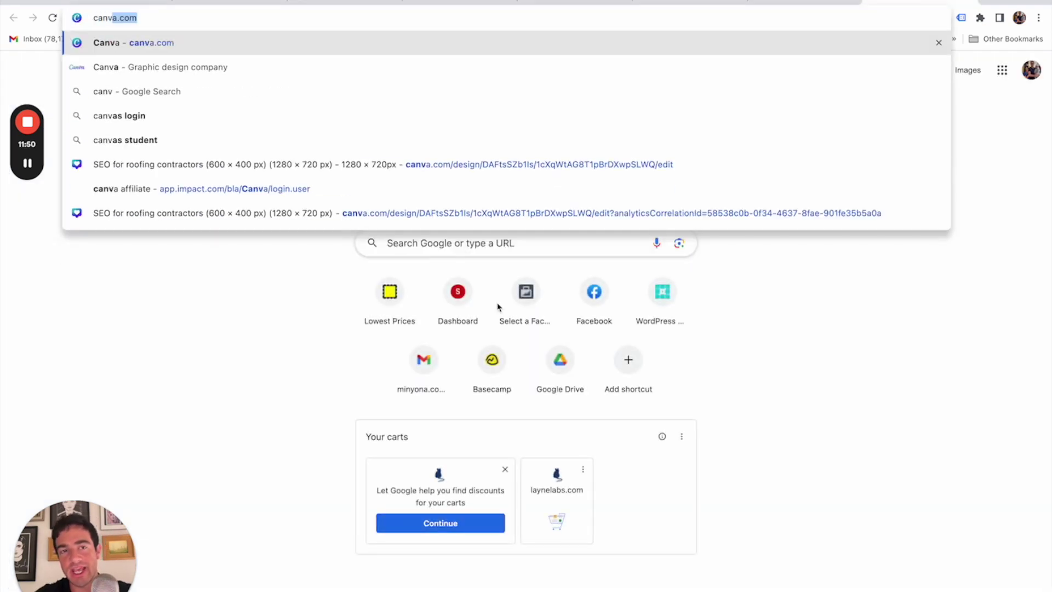
key(Return)
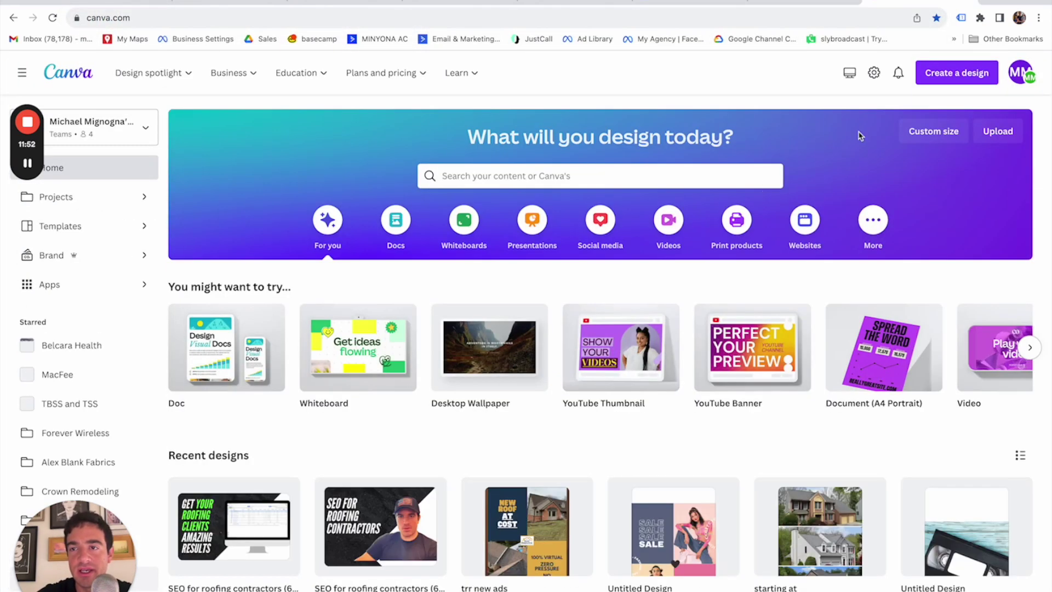
click(956, 72)
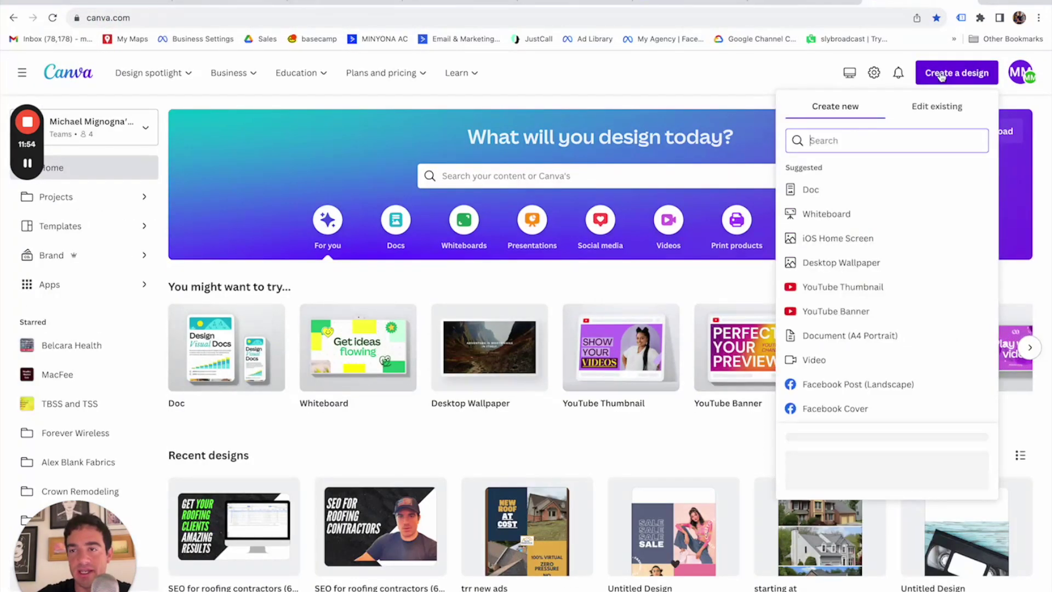
click(809, 481)
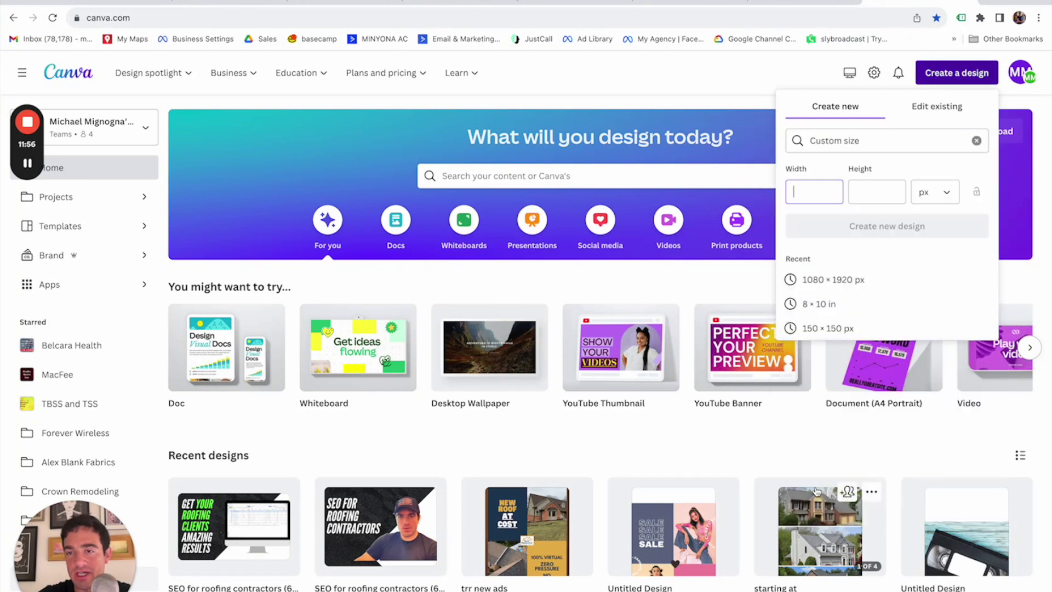
click(822, 280)
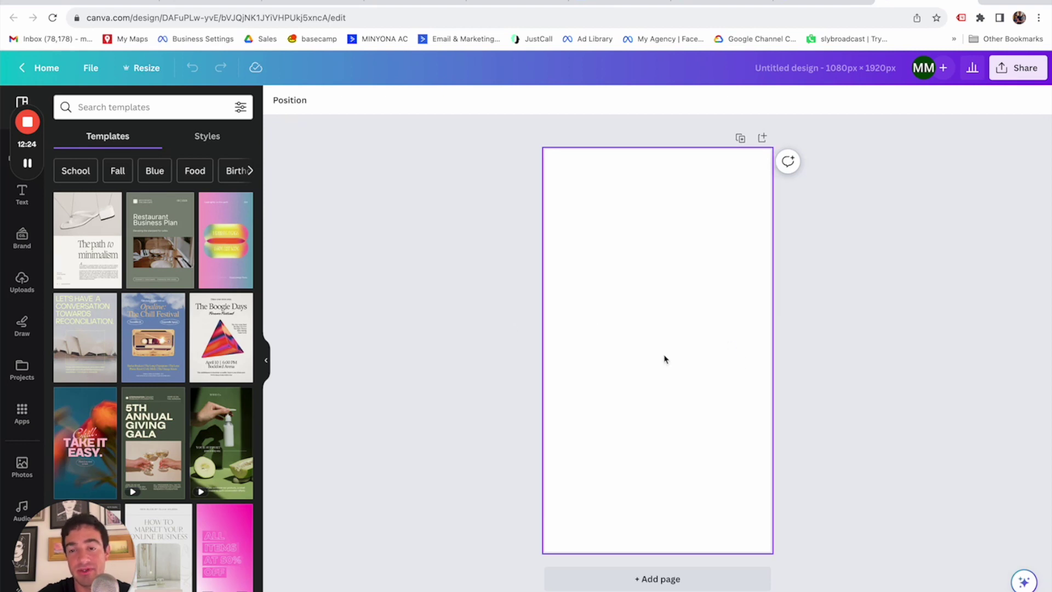
Leave the new design for a fresh empty browser tab.
mouse_move(43, 143)
drag(43, 147, 35, 438)
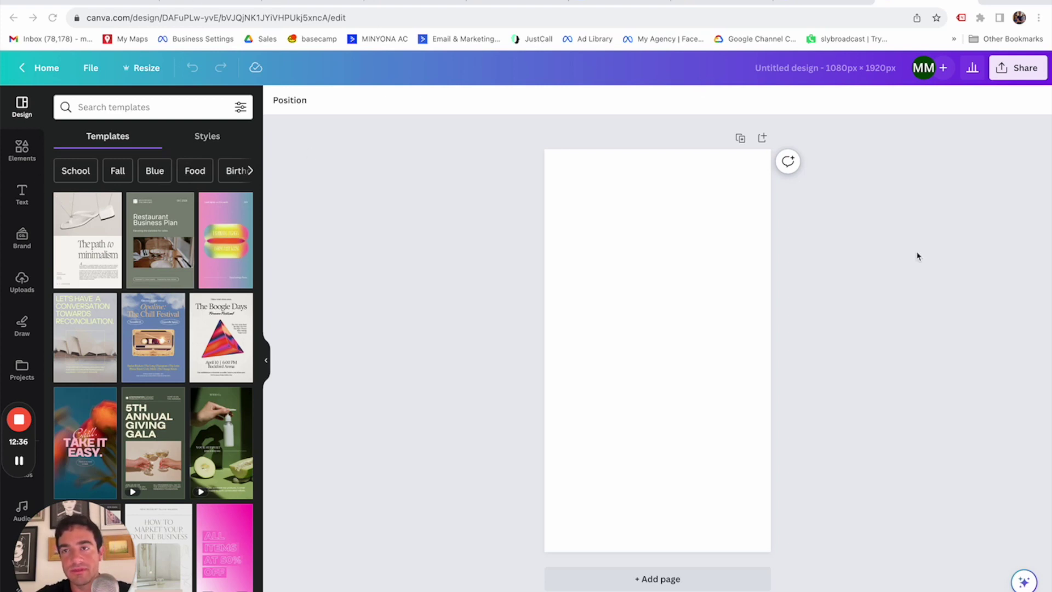
key(super+t)
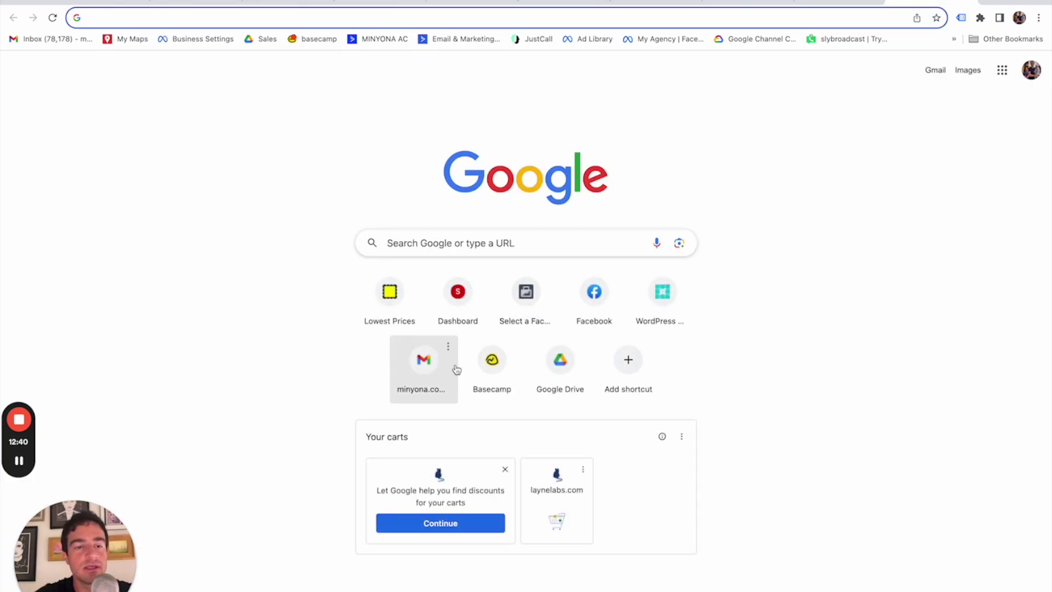
Go to exteriorexpertmd.com and browse its photo gallery.
text(exter)
key(Return)
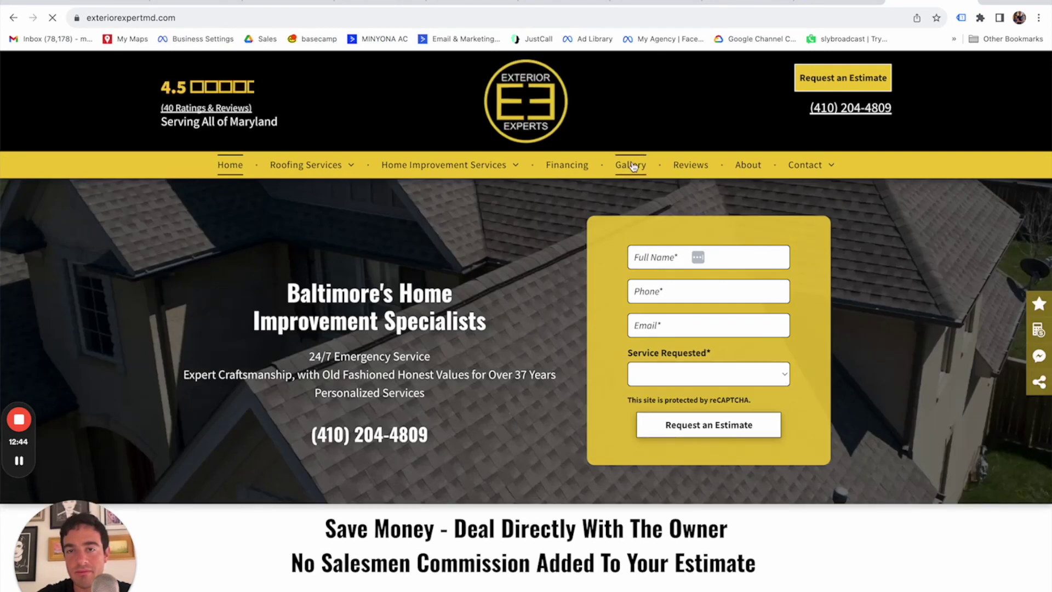
click(630, 165)
scroll(518, 336, down, 10)
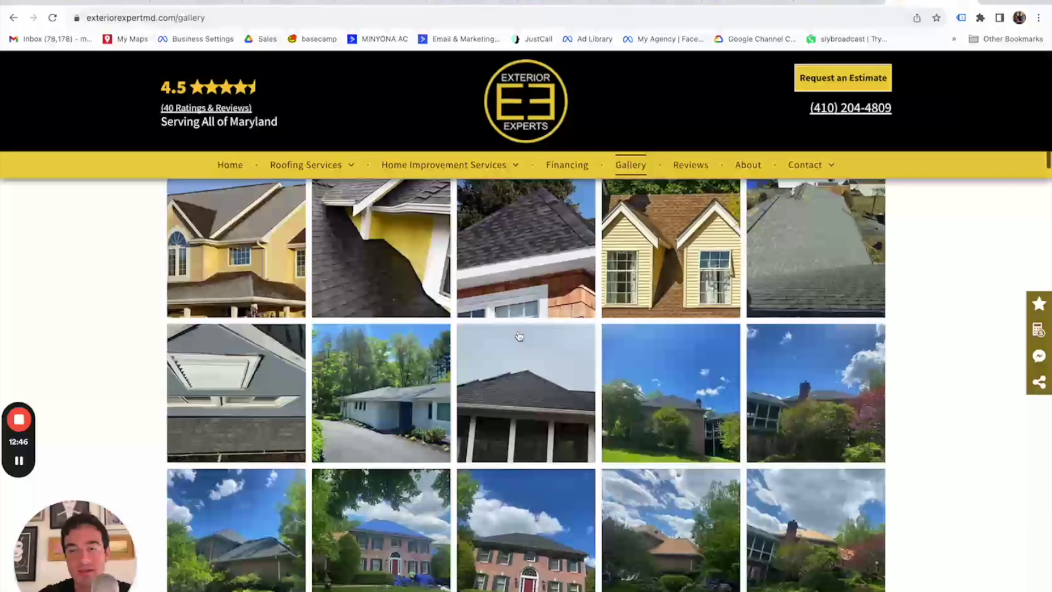
scroll(518, 336, down, 15)
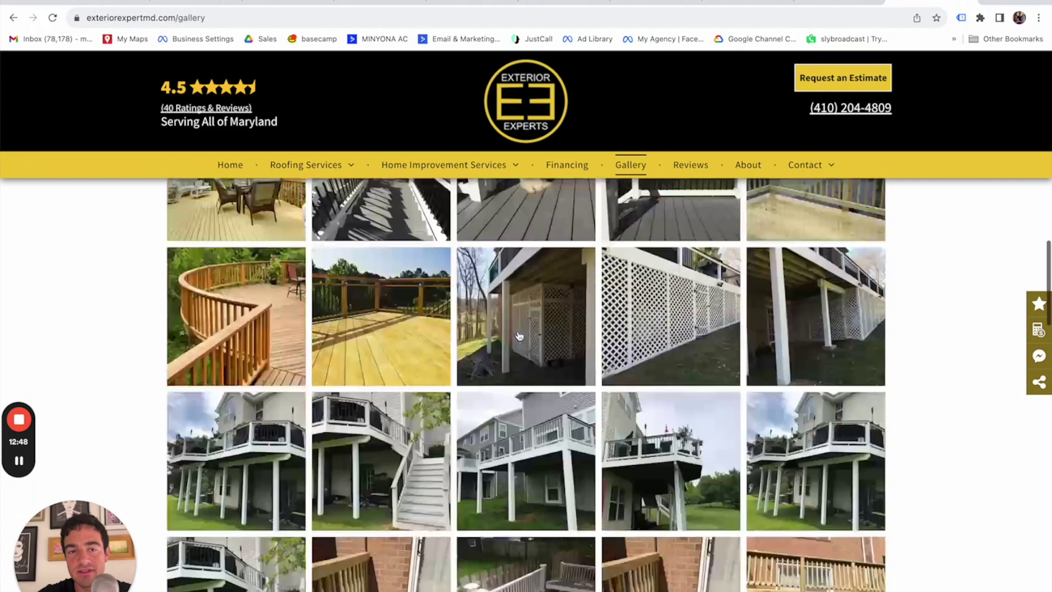
scroll(519, 335, down, 2)
scroll(519, 336, up, 2)
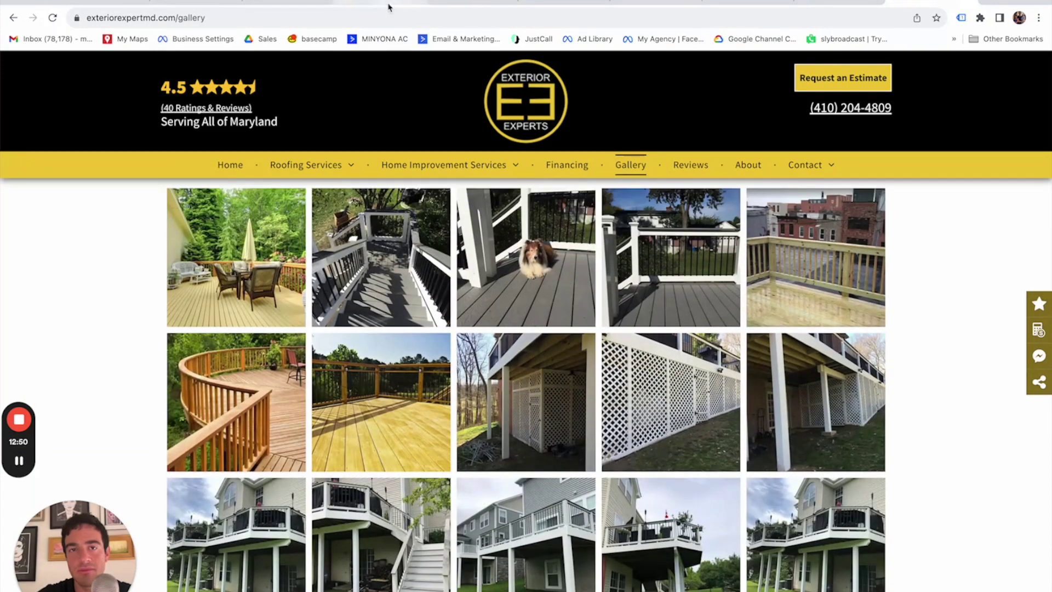
scroll(429, 108, down, 3)
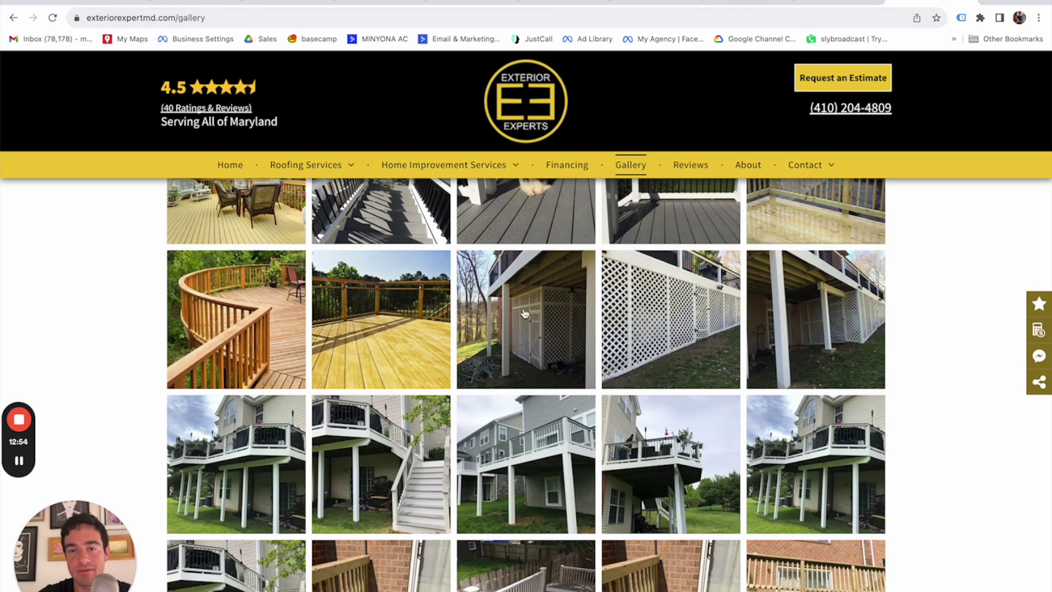
scroll(524, 313, down, 1)
Save the yellow deck photo and the black-railing stair photo to the computer.
click(385, 322)
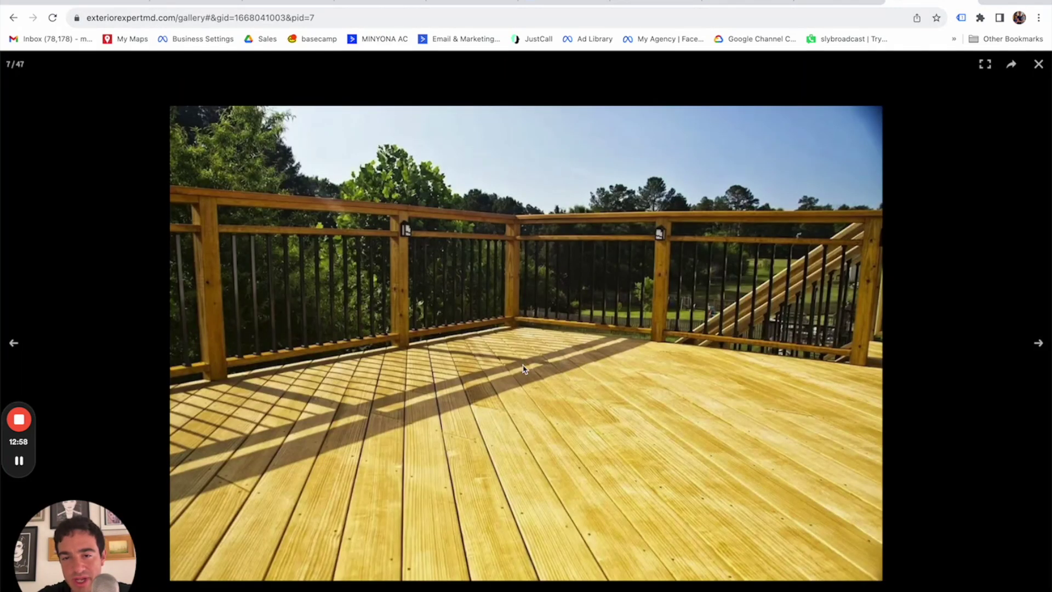
right_click(523, 368)
click(570, 386)
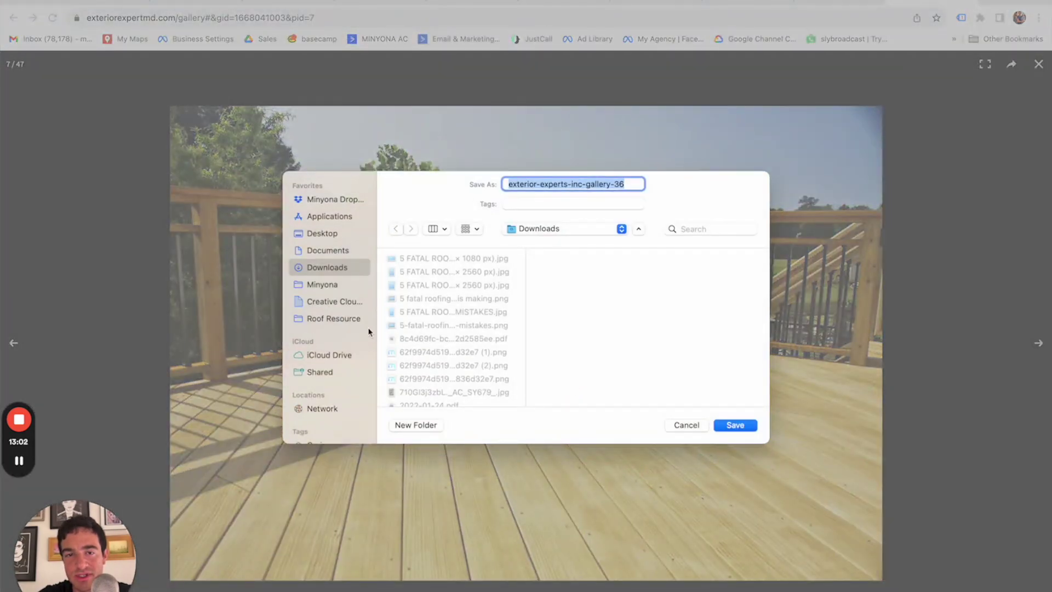
key(Return)
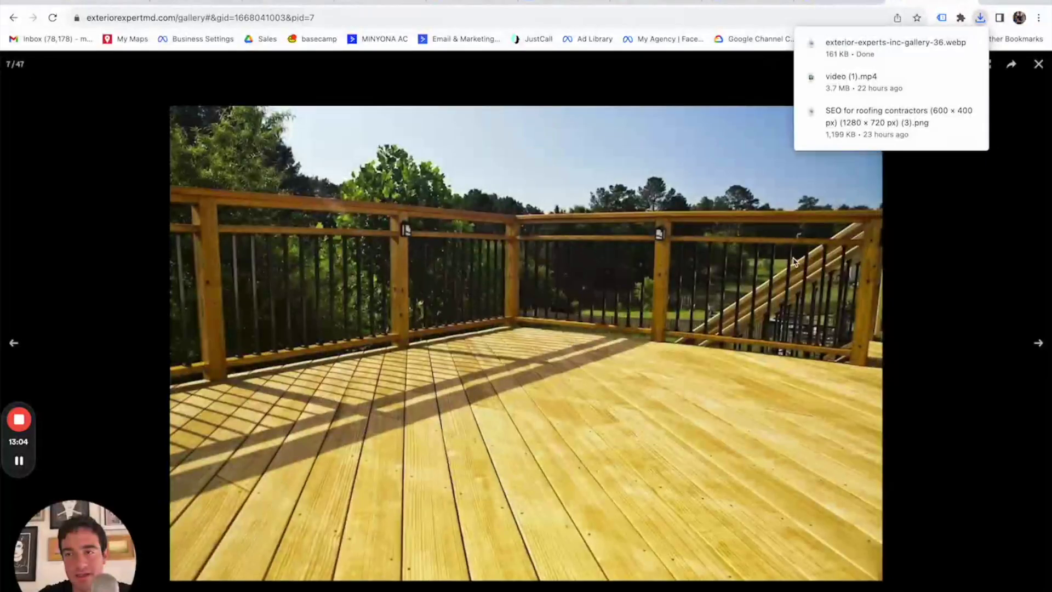
click(1016, 141)
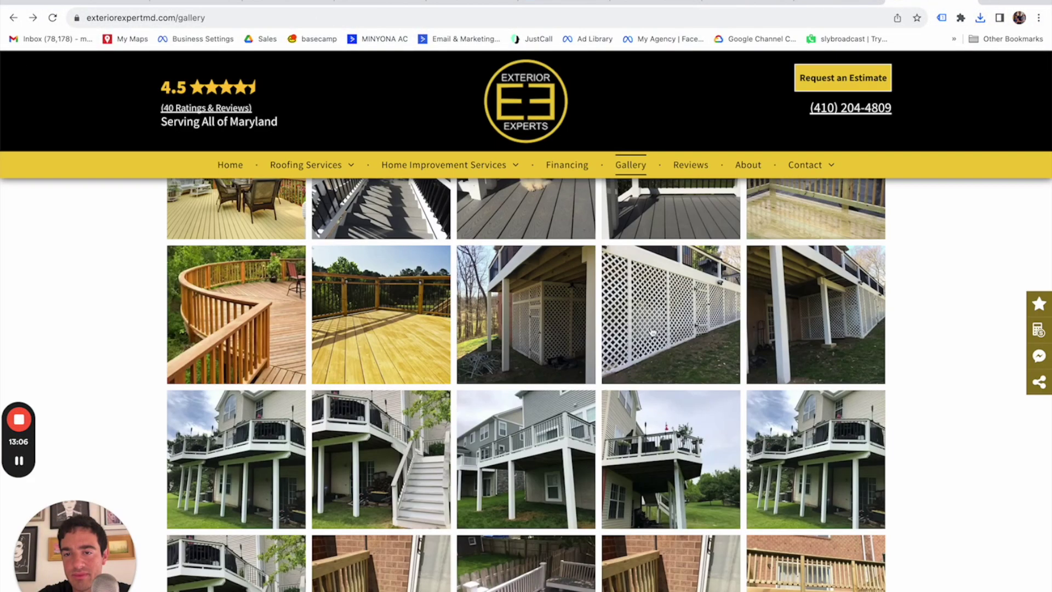
scroll(616, 350, down, 2)
scroll(526, 375, down, 6)
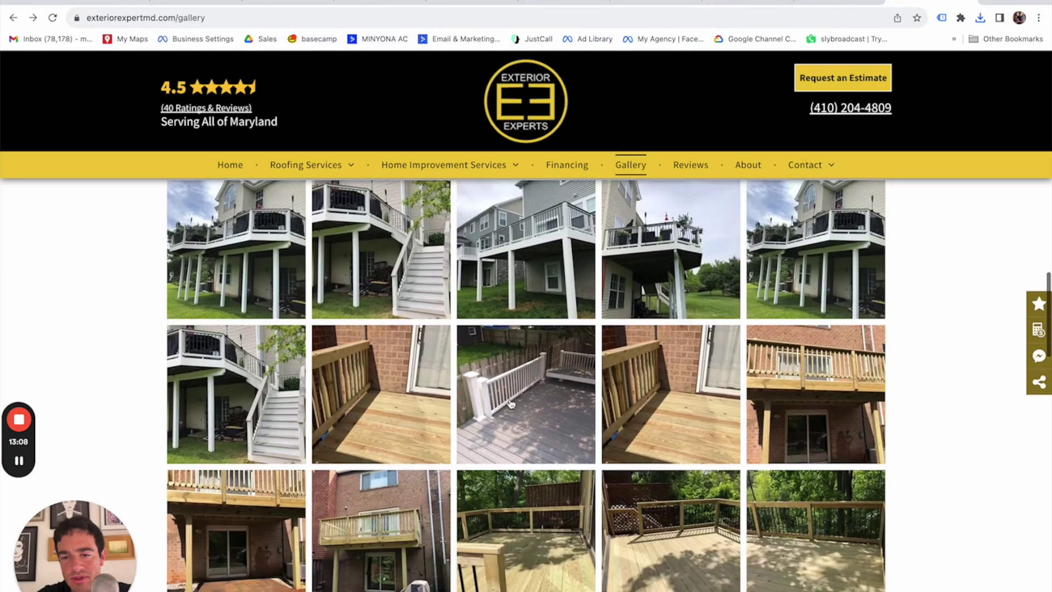
scroll(510, 403, down, 8)
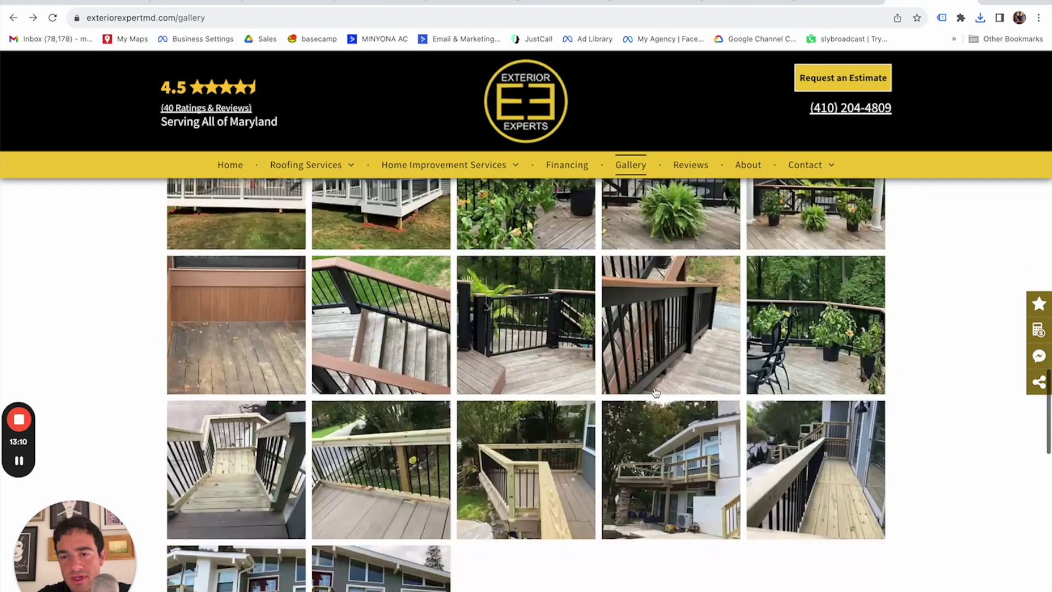
click(634, 388)
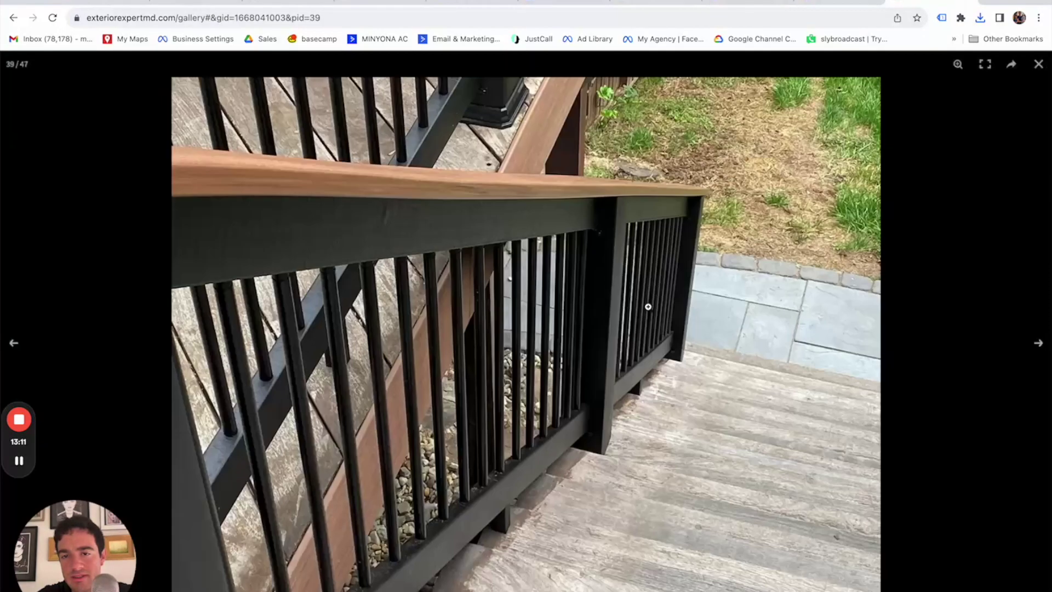
right_click(513, 330)
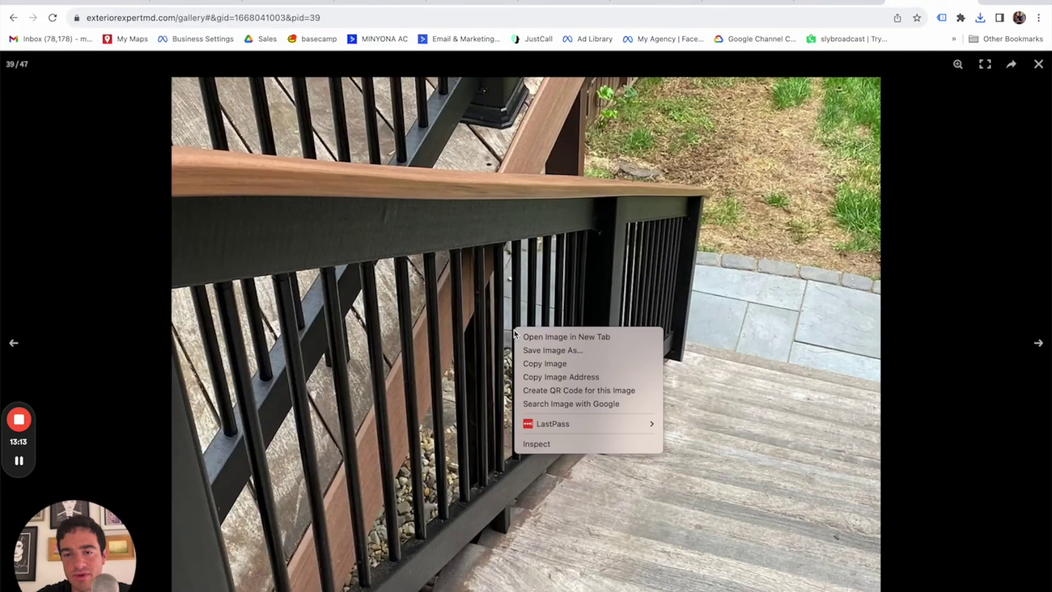
click(551, 350)
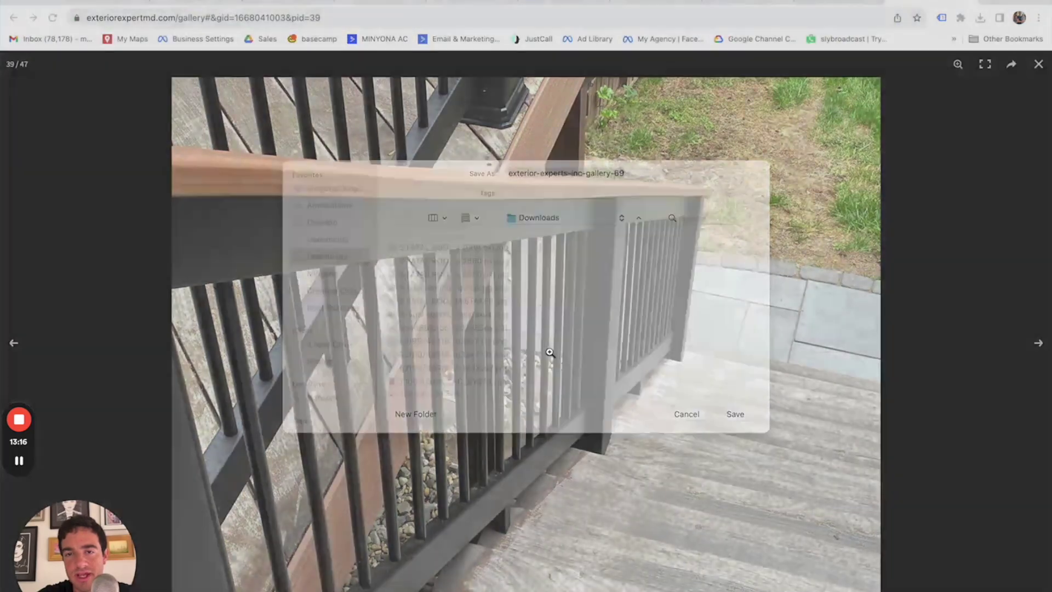
key(Return)
Save the deck gate photo and the flowers-on-deck photo.
click(1037, 64)
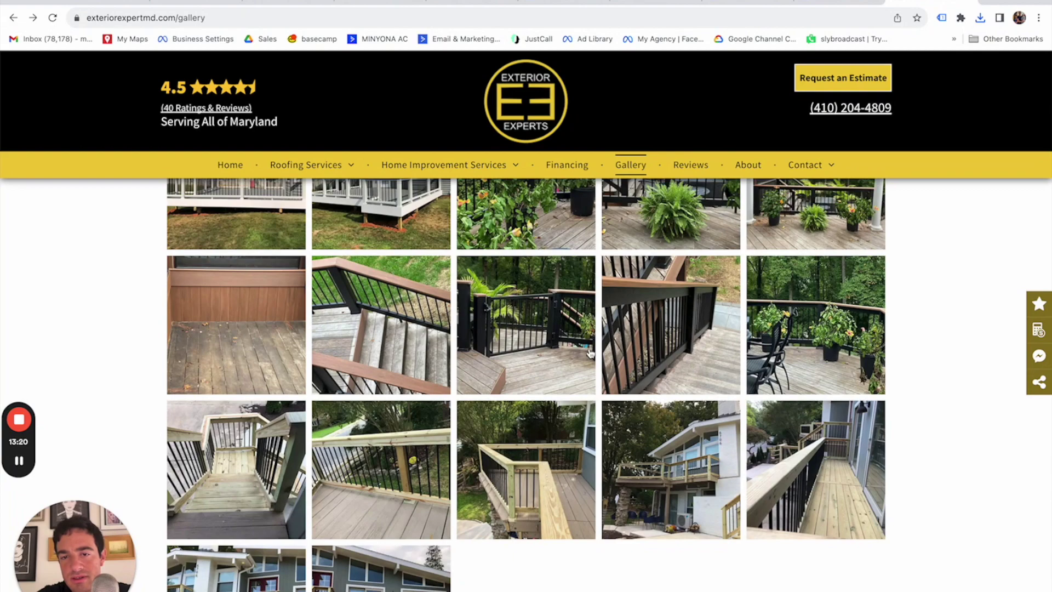
click(538, 341)
right_click(526, 373)
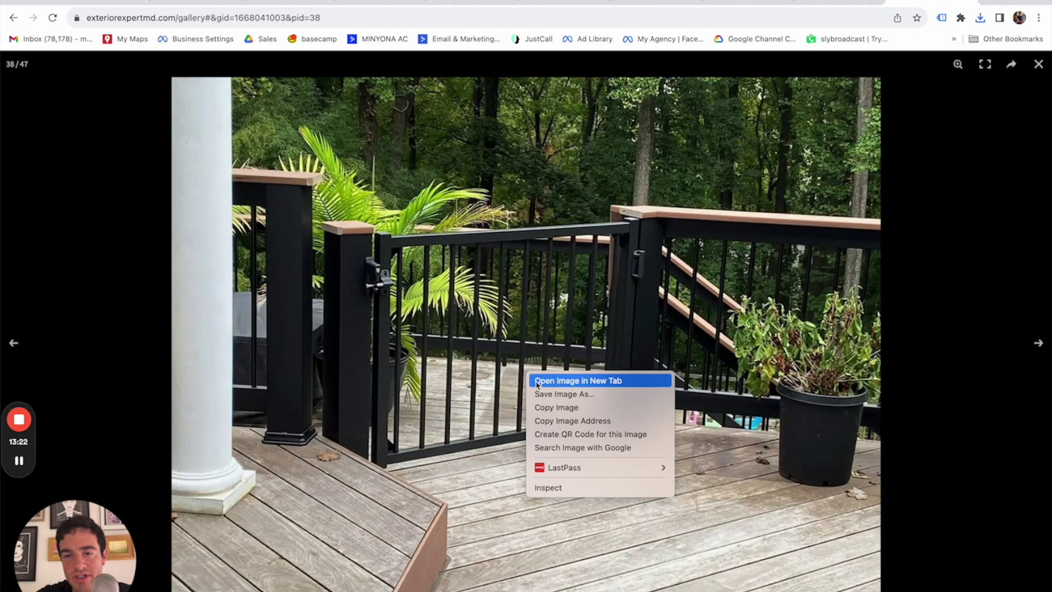
click(554, 393)
key(Return)
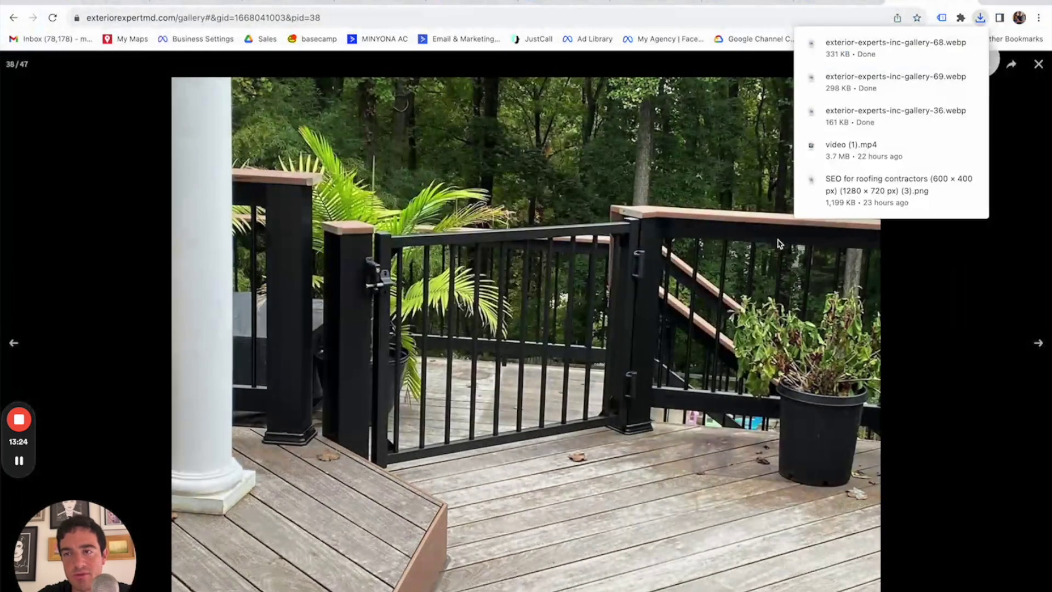
click(1038, 65)
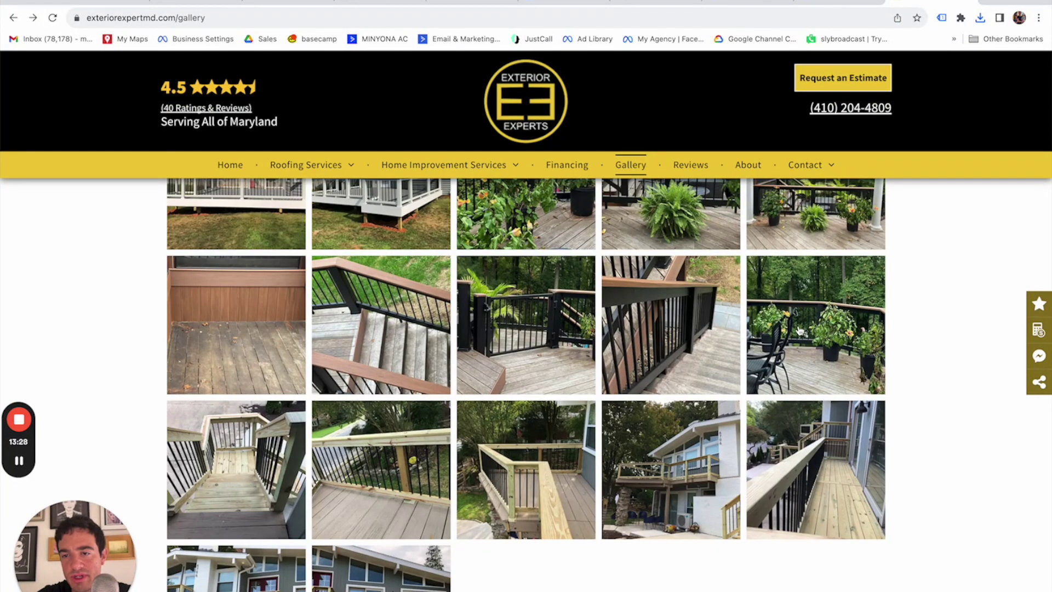
click(796, 330)
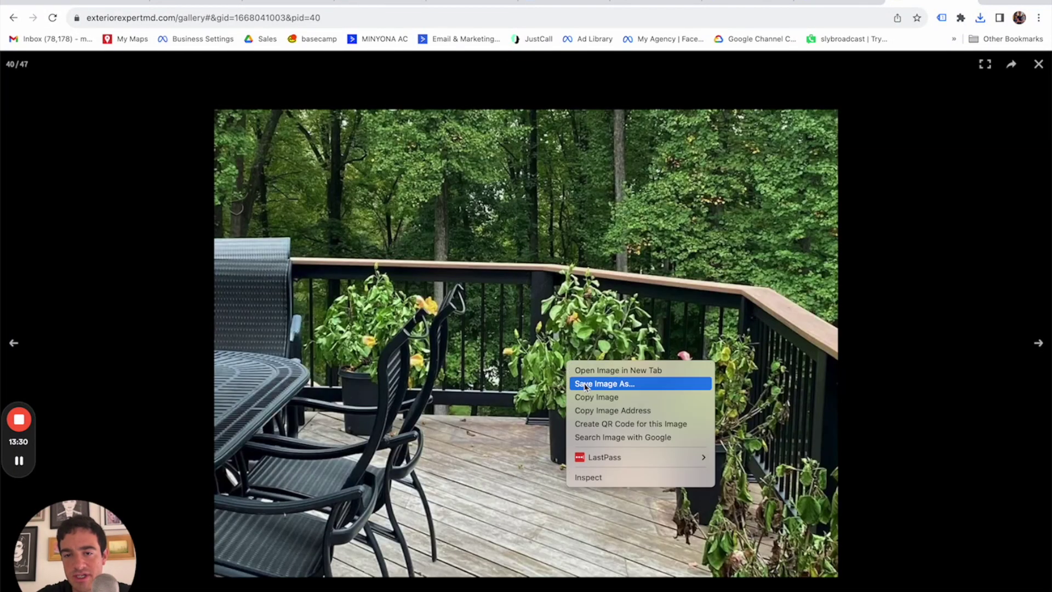
click(581, 383)
key(Return)
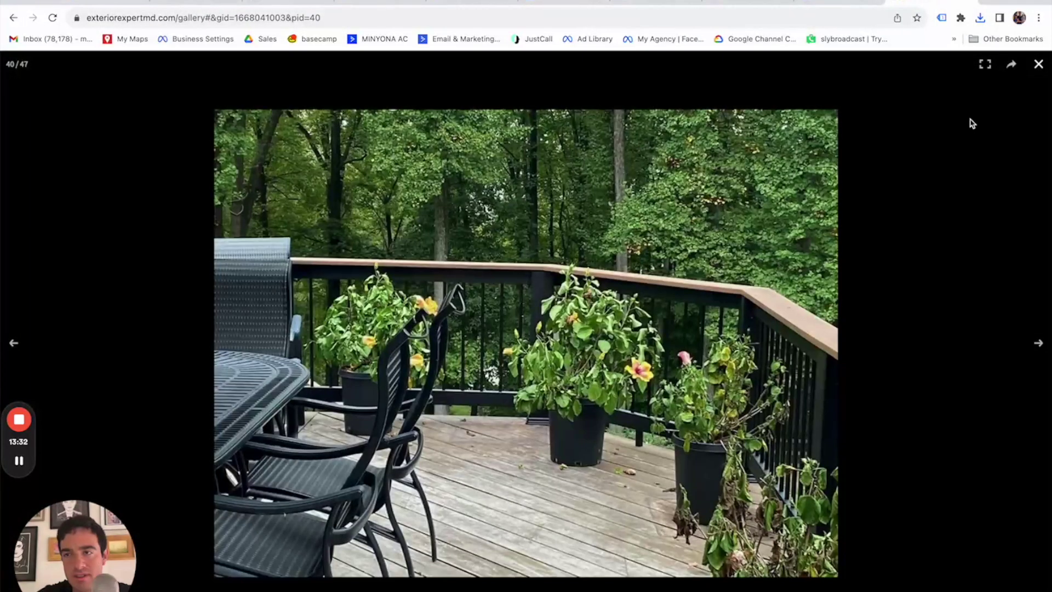
click(1038, 65)
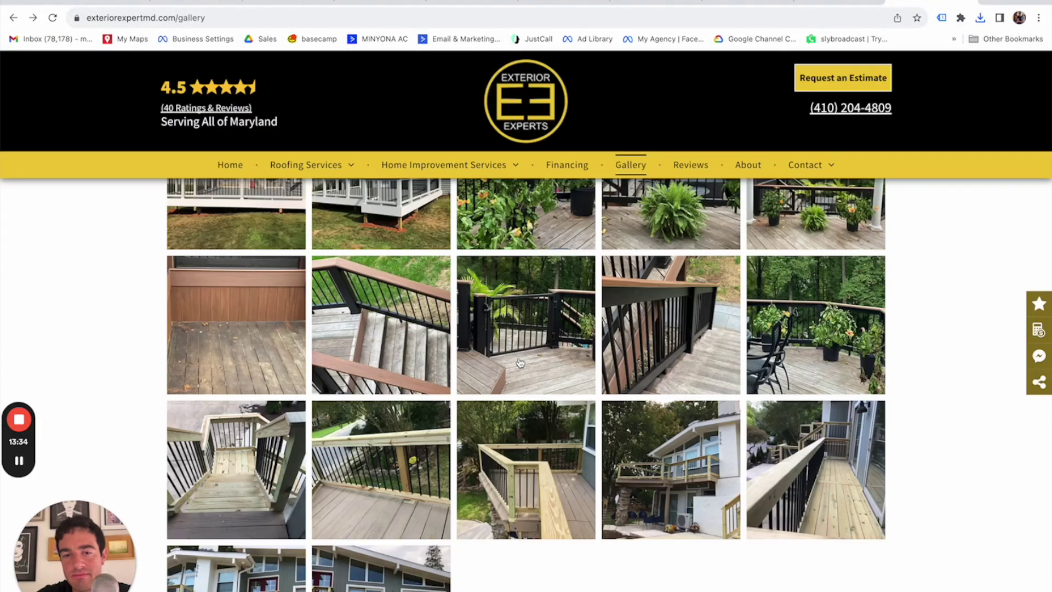
Save the white multi-level deck photo.
scroll(519, 363, up, 10)
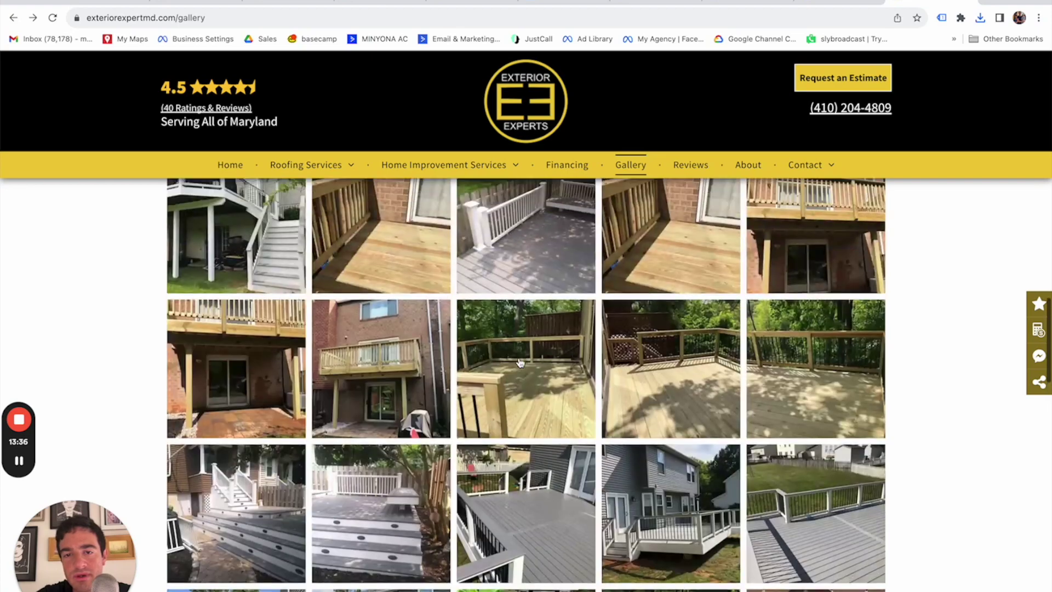
scroll(519, 362, up, 3)
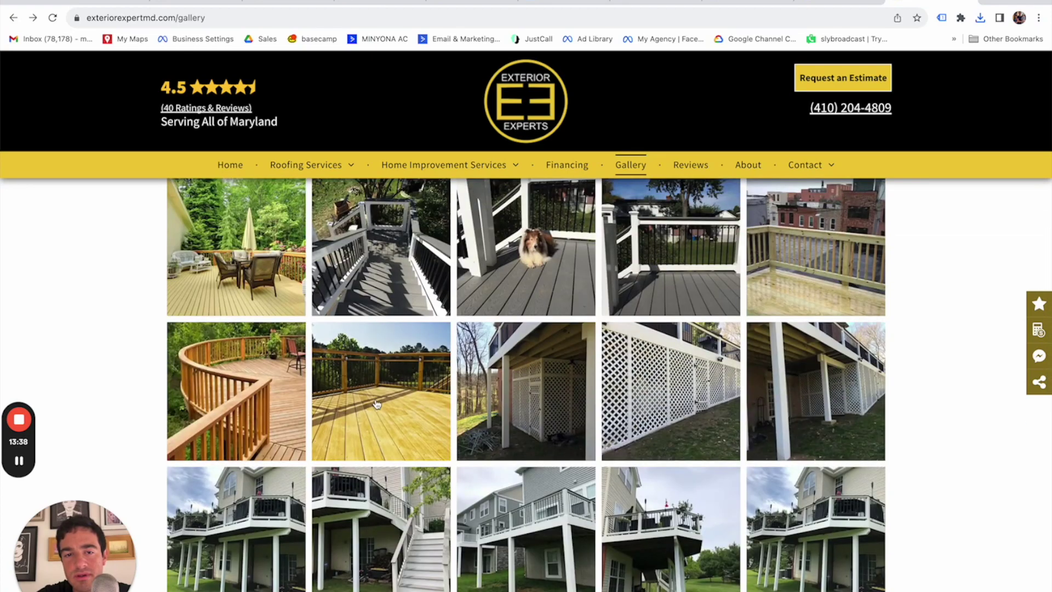
scroll(378, 404, up, 2)
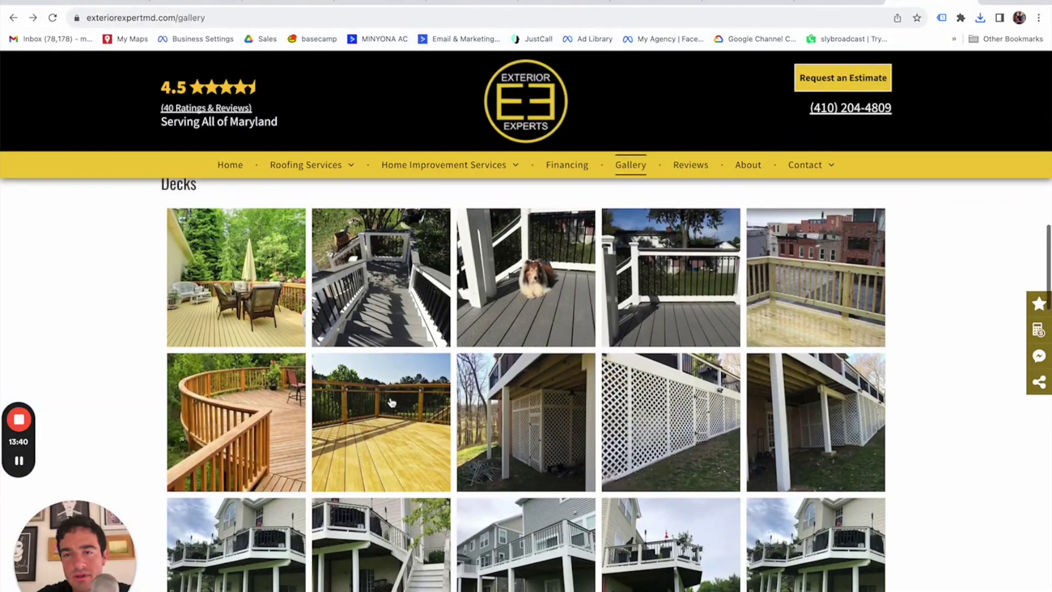
scroll(390, 402, down, 5)
scroll(390, 402, down, 2)
scroll(329, 378, up, 1)
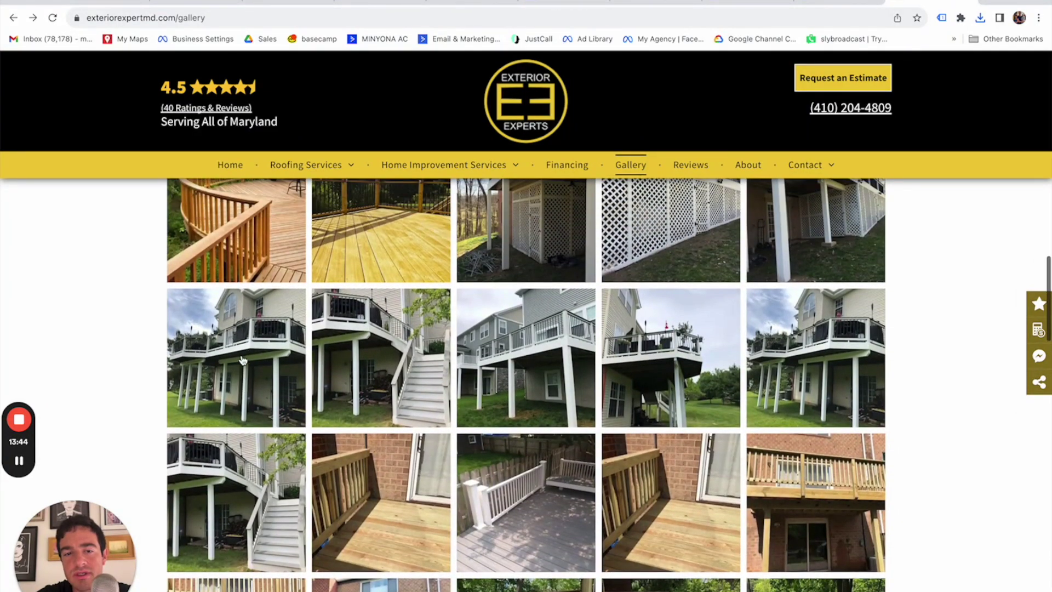
click(244, 353)
click(468, 378)
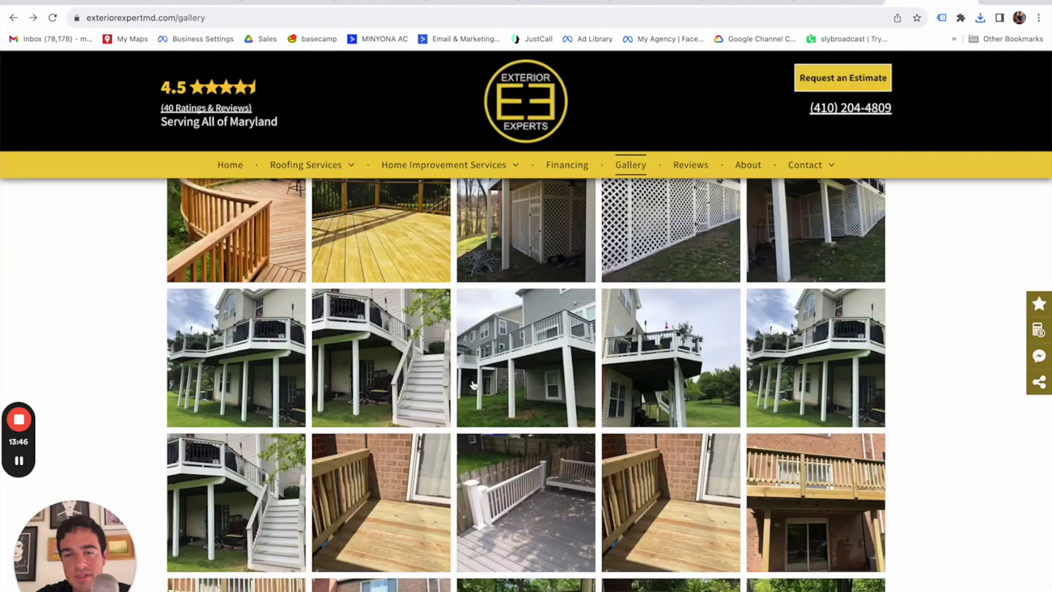
click(260, 355)
right_click(593, 349)
click(612, 370)
key(Return)
click(484, 345)
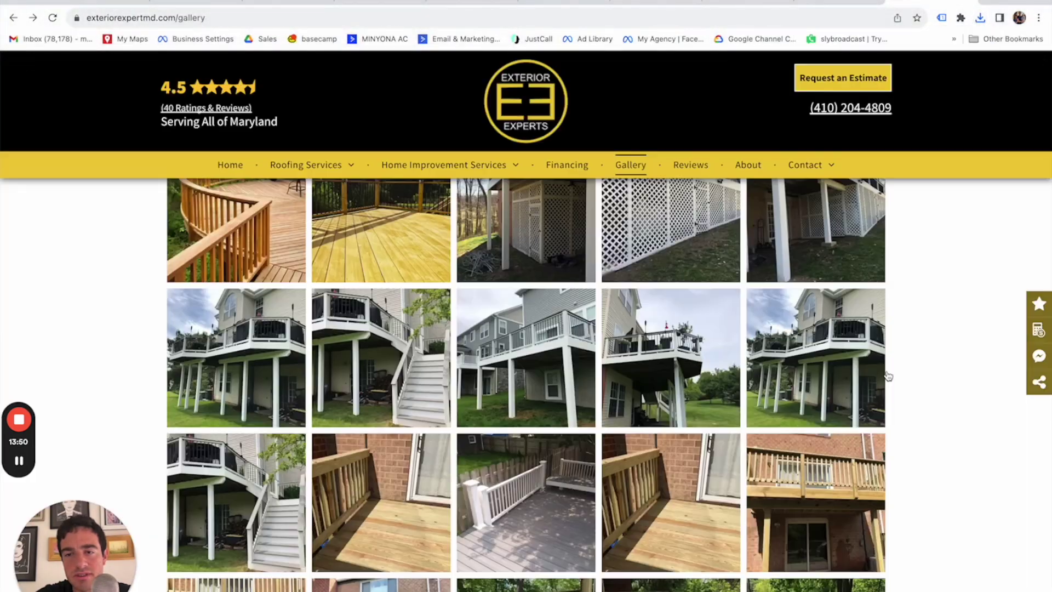
Save the white stairs deck photo and the high white deck photo (14/47).
click(261, 482)
right_click(519, 421)
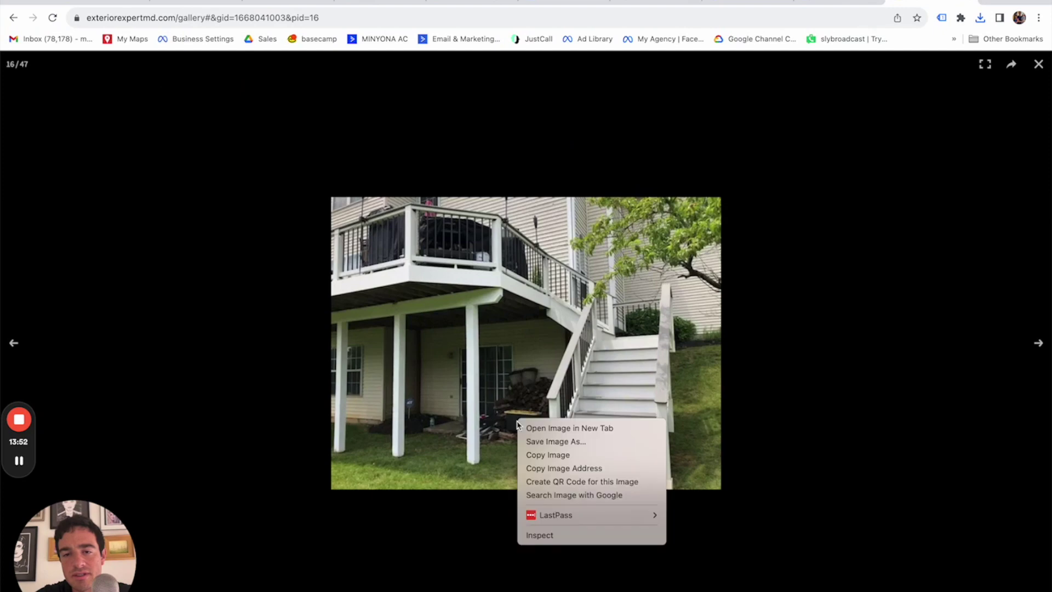
click(554, 441)
key(Return)
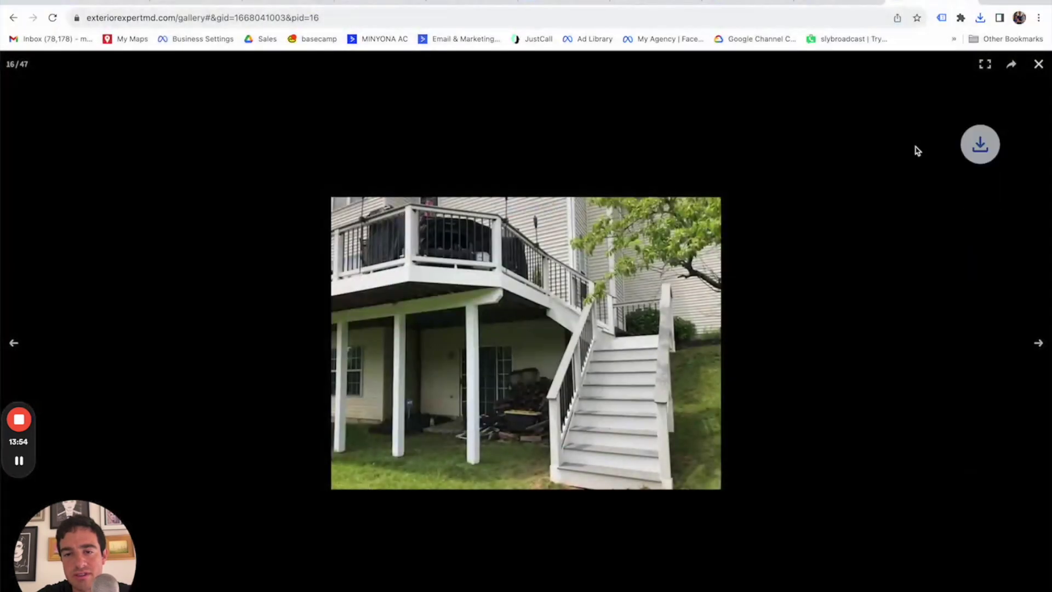
click(1037, 64)
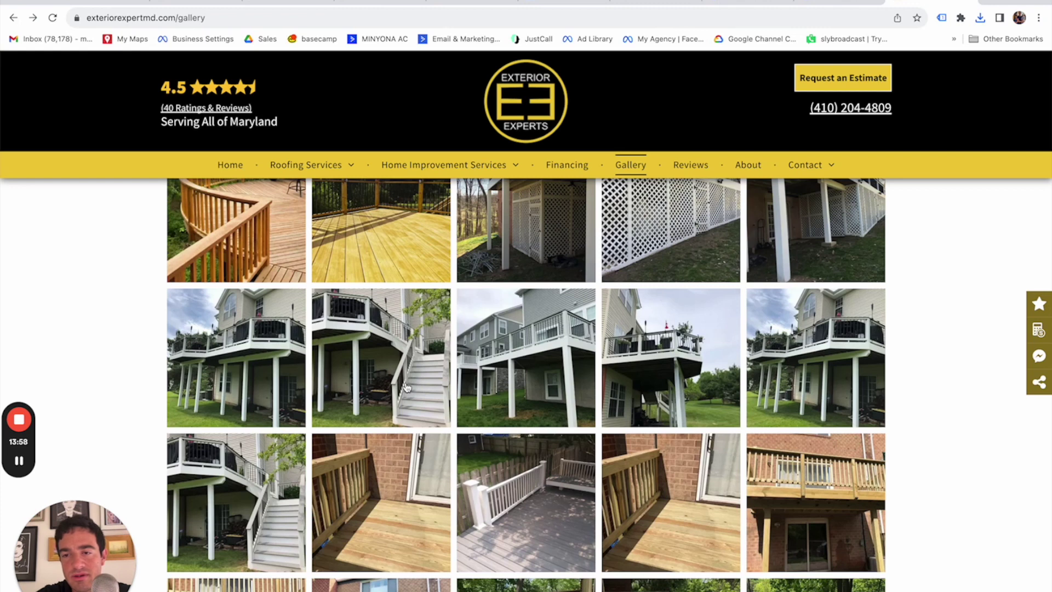
click(690, 363)
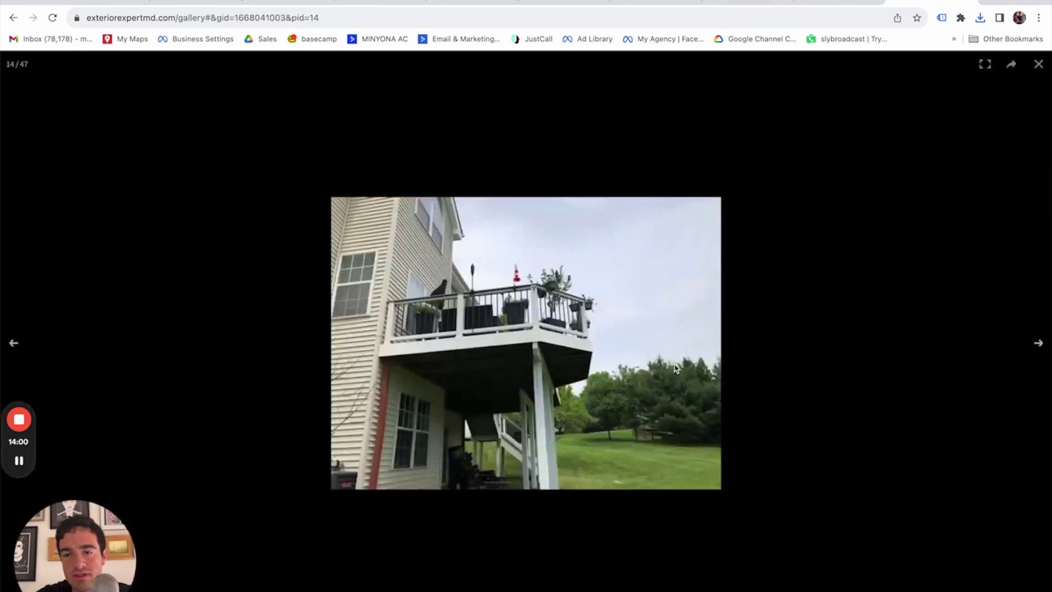
right_click(573, 362)
click(592, 386)
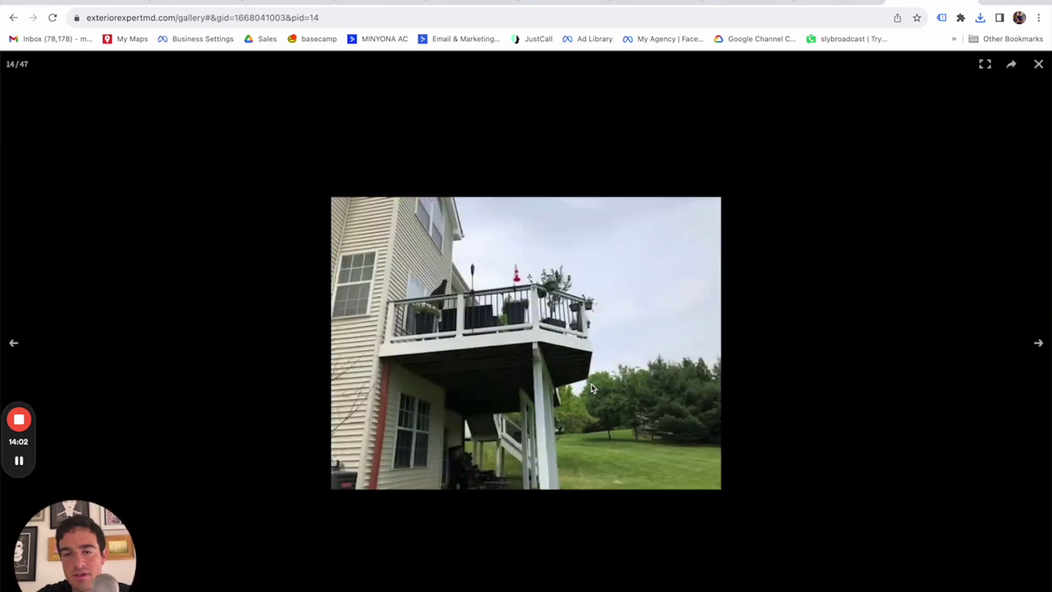
key(Return)
click(1039, 64)
Save the pine railing deck photo (43/47) and the deck railing photo (42/47).
scroll(556, 379, down, 10)
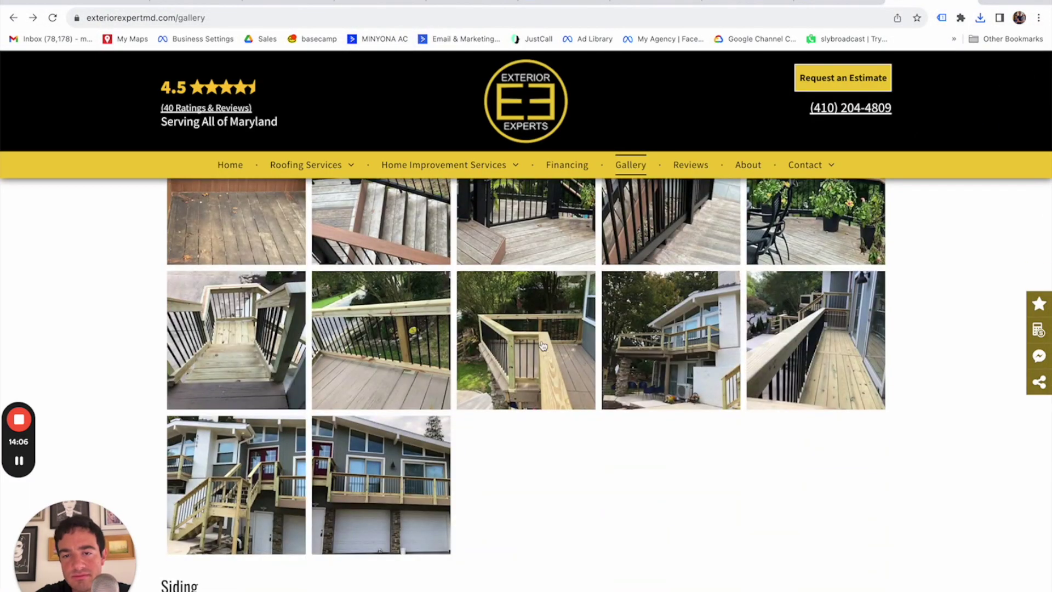
click(533, 359)
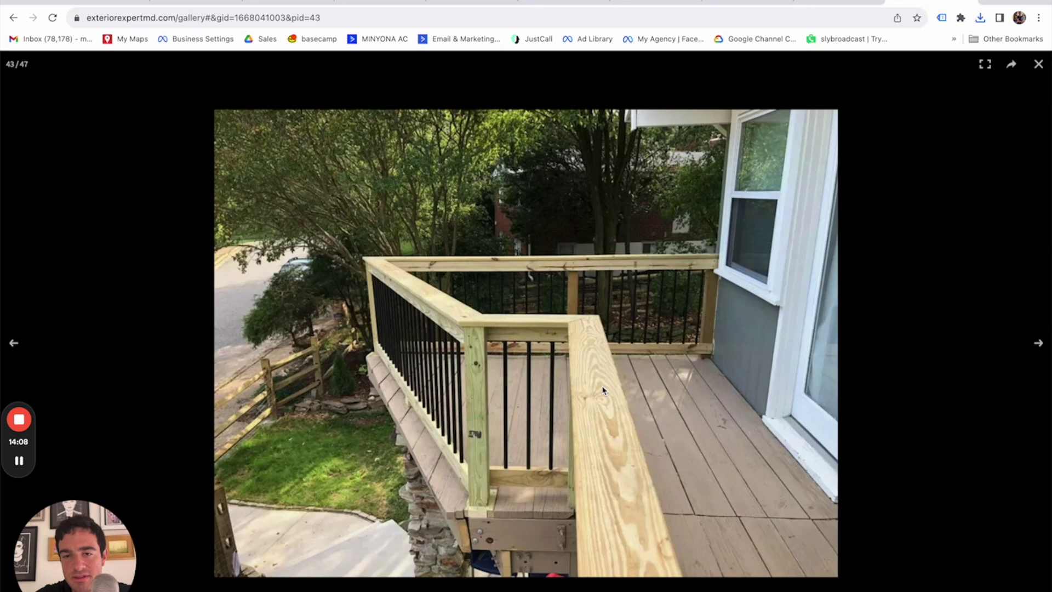
right_click(602, 390)
click(619, 406)
key(Return)
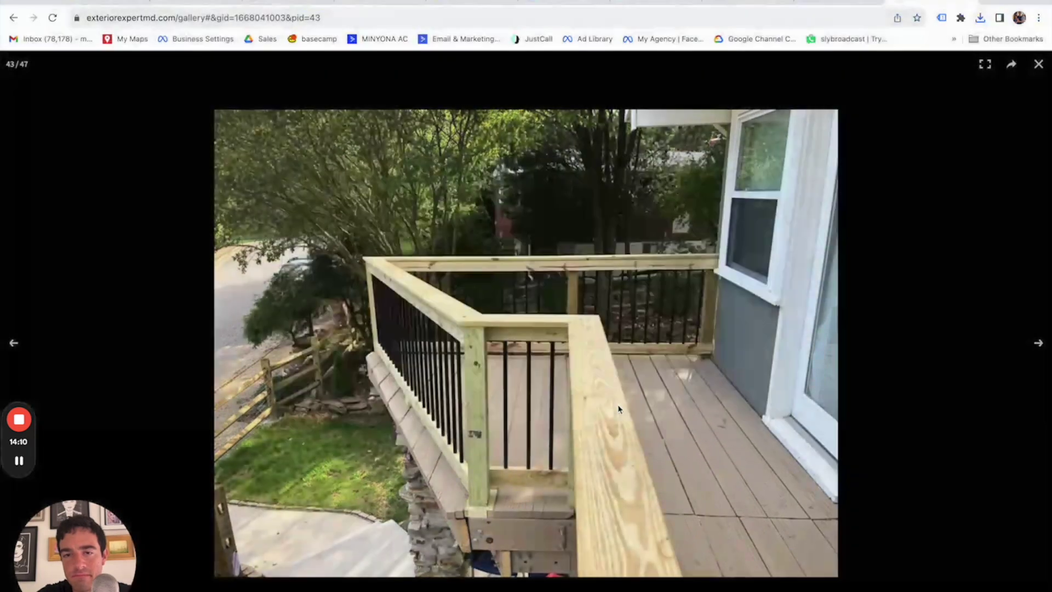
click(1038, 64)
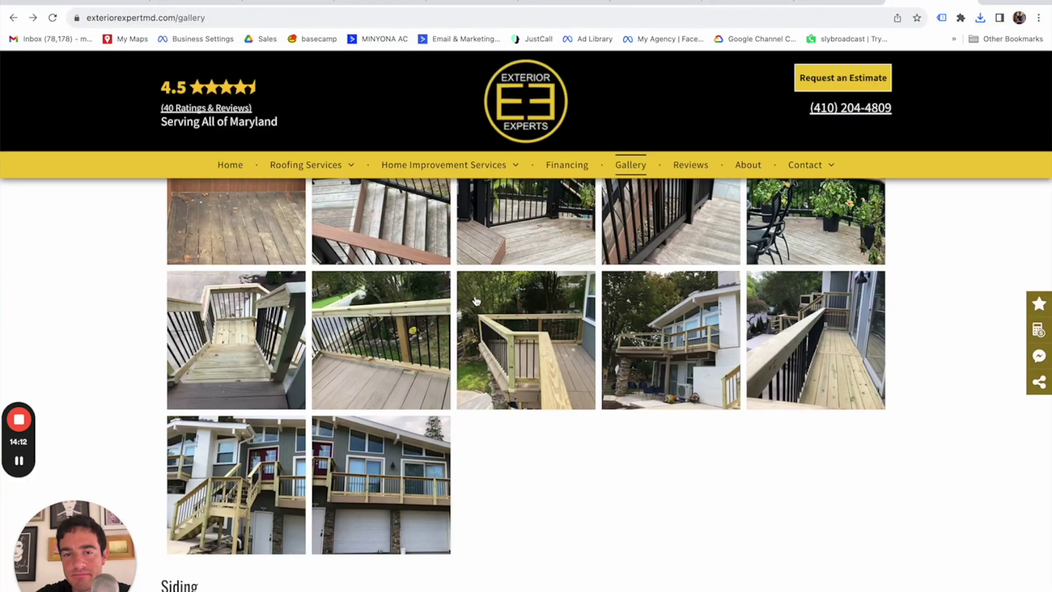
click(378, 354)
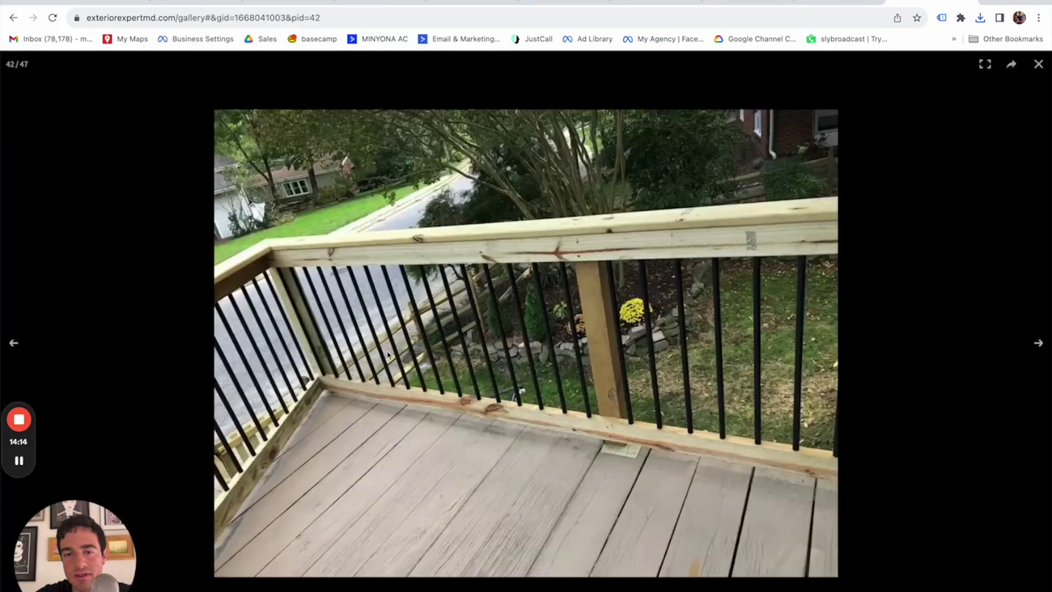
right_click(518, 395)
click(537, 417)
key(Return)
click(1038, 64)
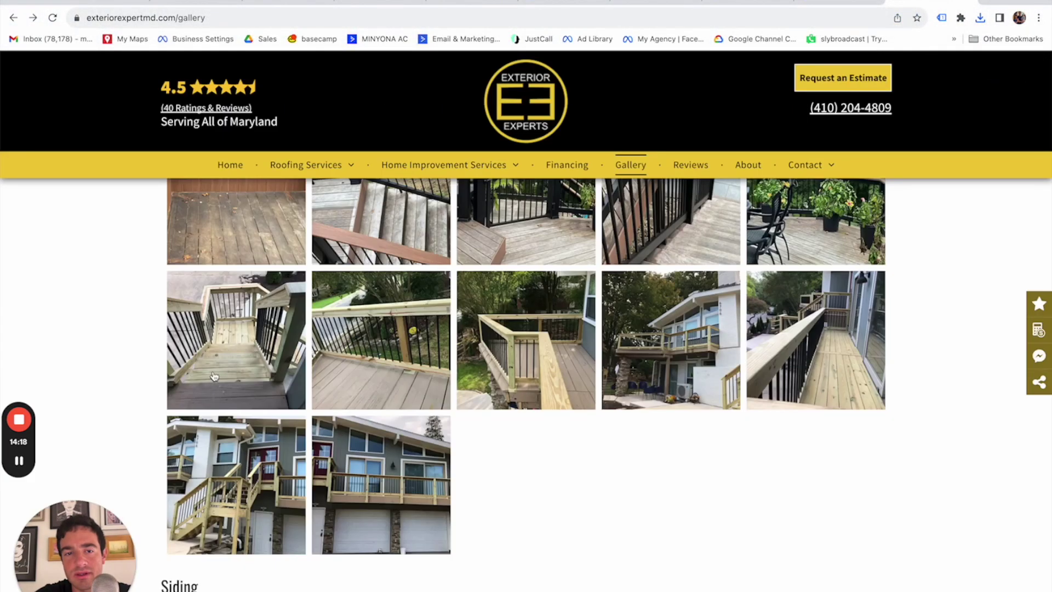
Save the deck walkway photo to the computer.
click(826, 355)
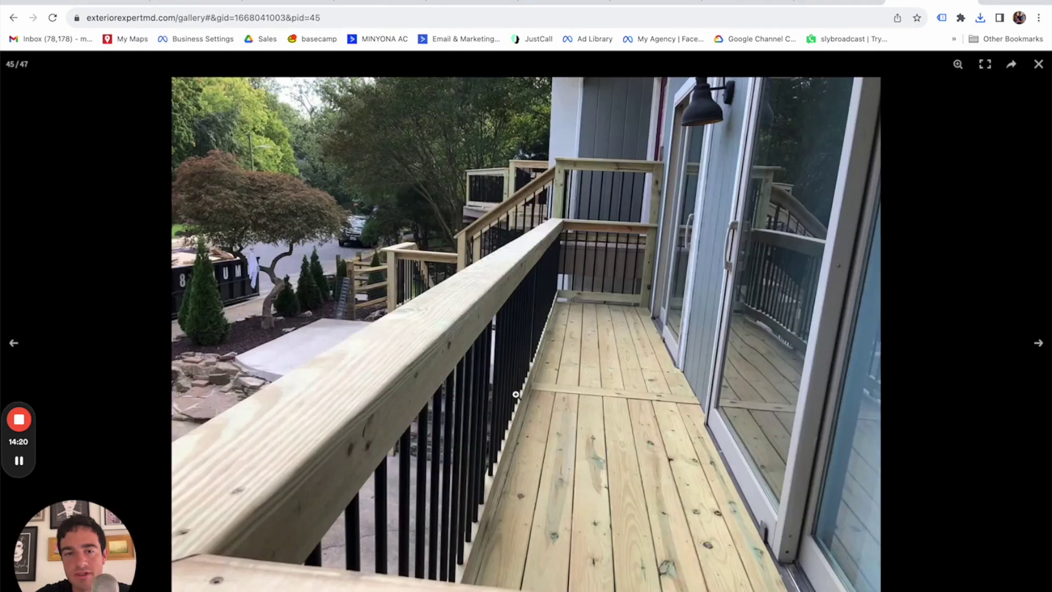
right_click(455, 404)
click(489, 423)
key(Return)
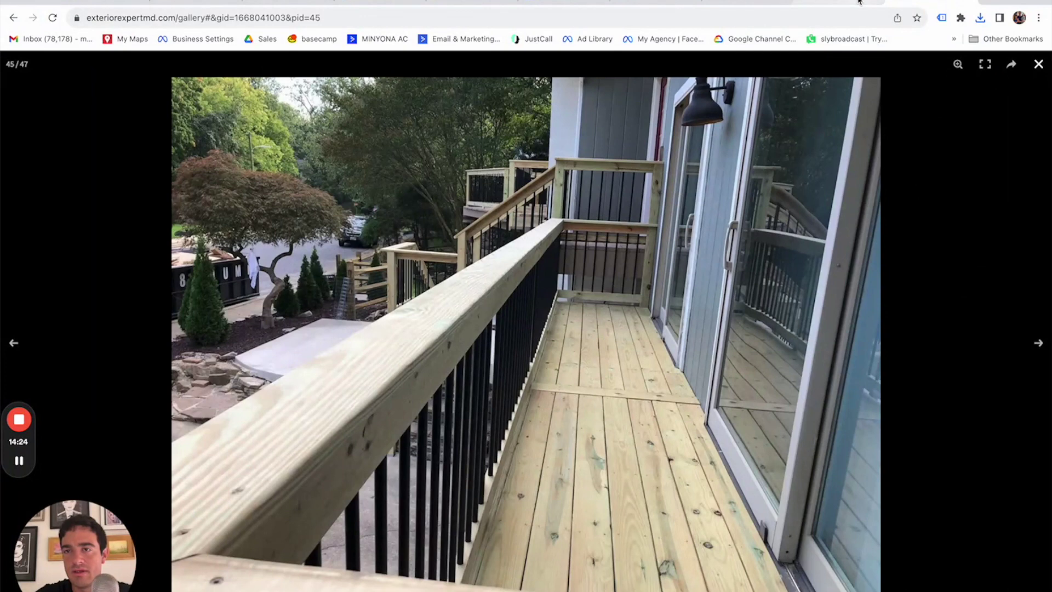
click(841, 3)
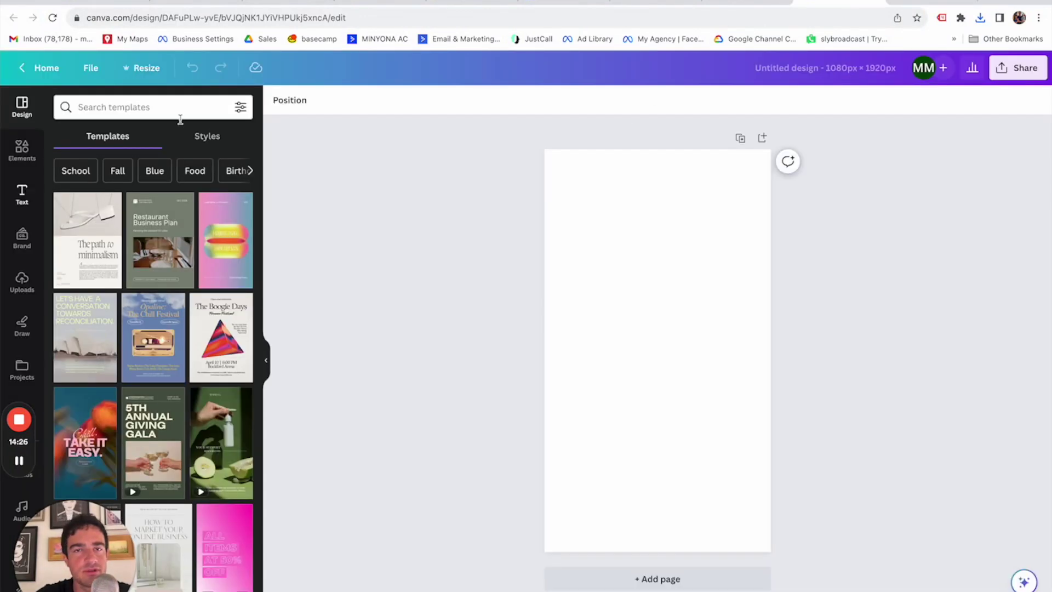
Add the two-over-one photo grid from Elements > Grids to the blank page.
click(22, 151)
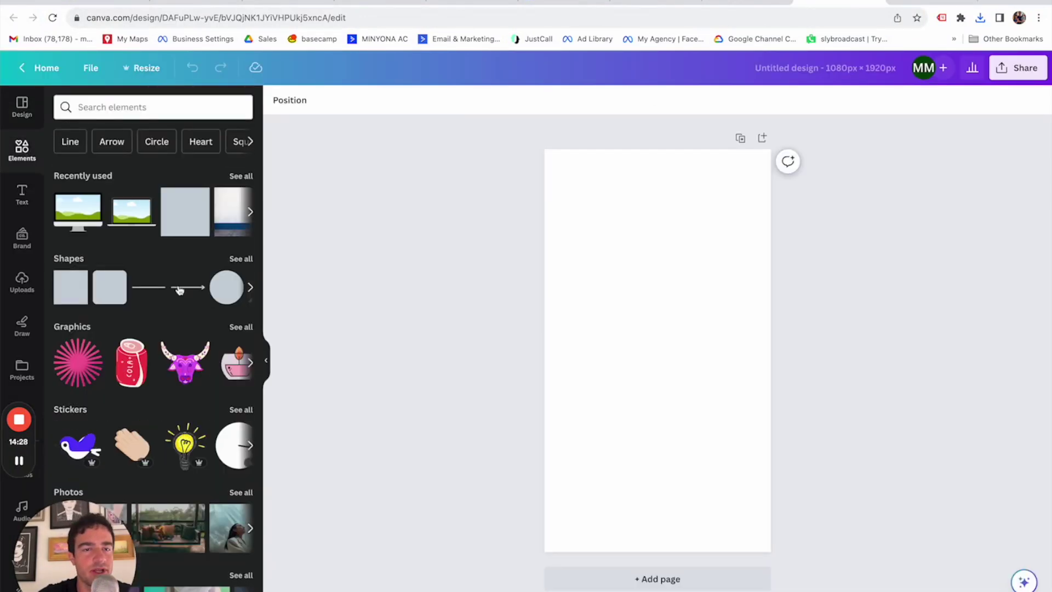
scroll(174, 311, down, 10)
scroll(175, 313, down, 5)
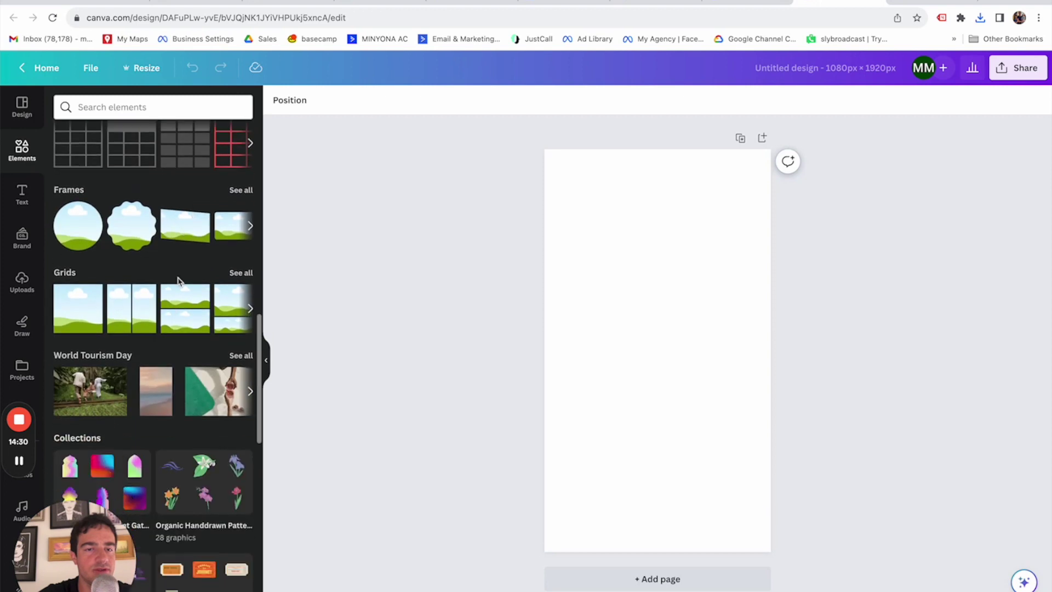
click(240, 272)
scroll(158, 312, down, 3)
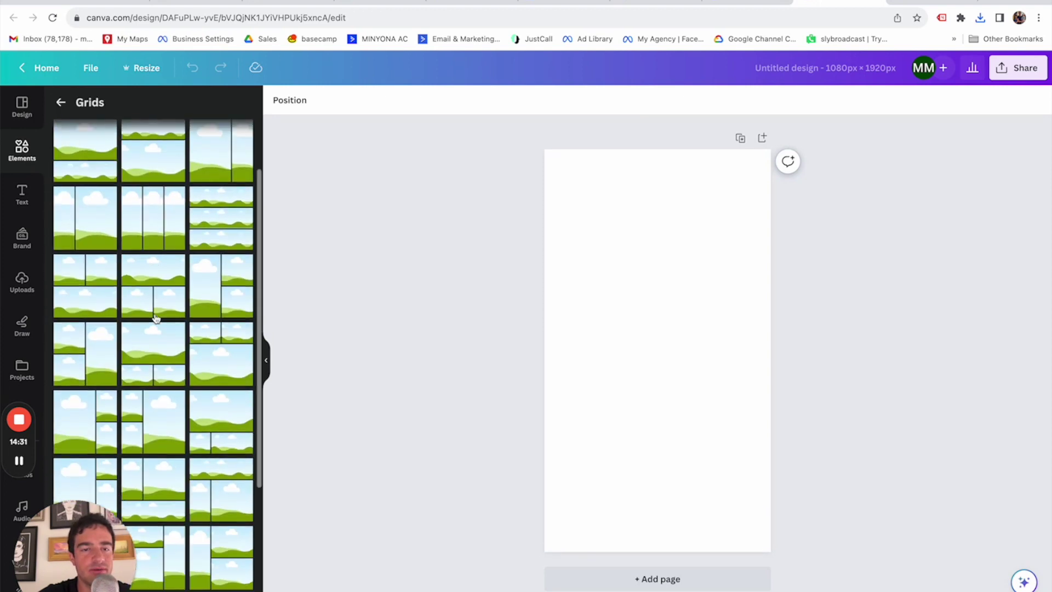
click(89, 296)
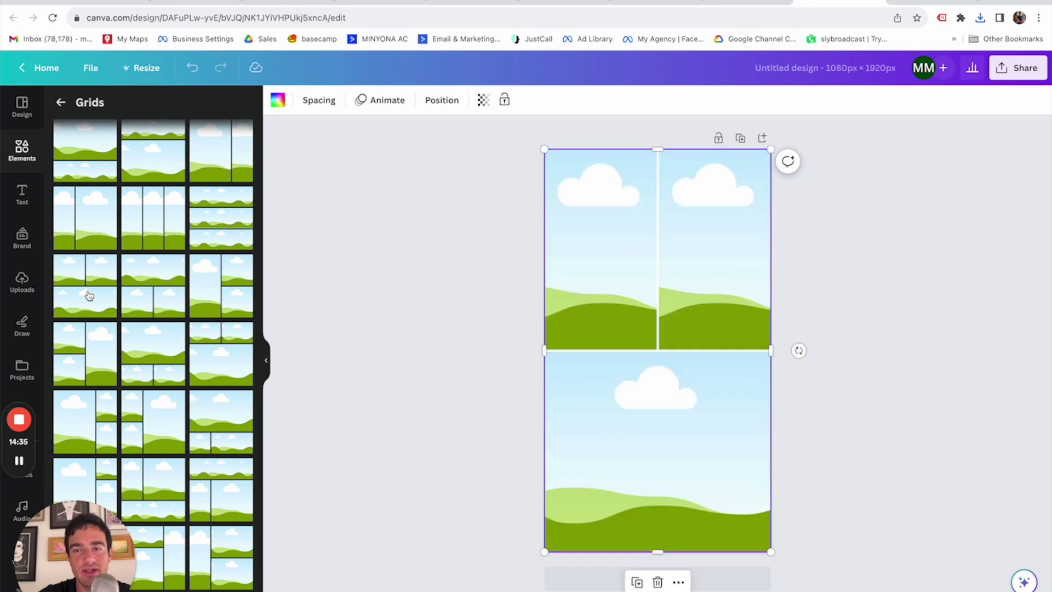
click(869, 296)
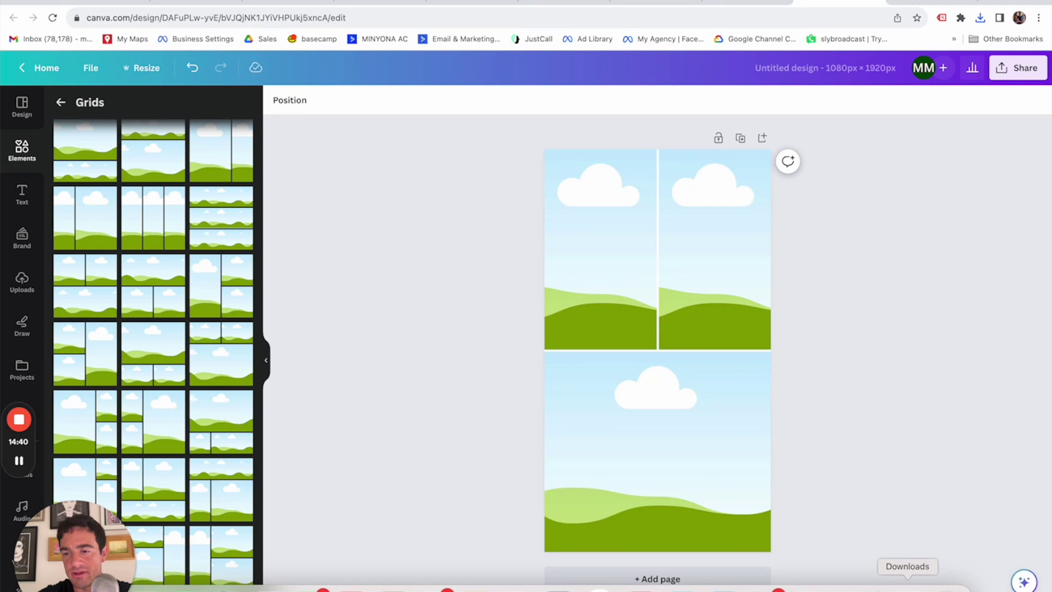
click(907, 588)
Upload the ten downloaded gallery images from Downloads into Canva's side panel.
click(971, 131)
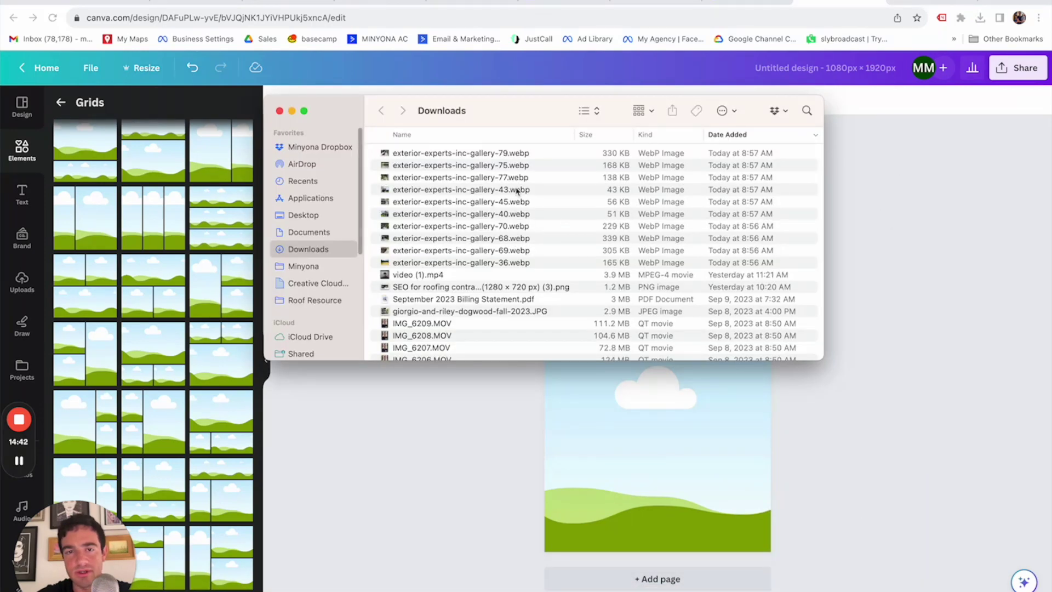
click(455, 262)
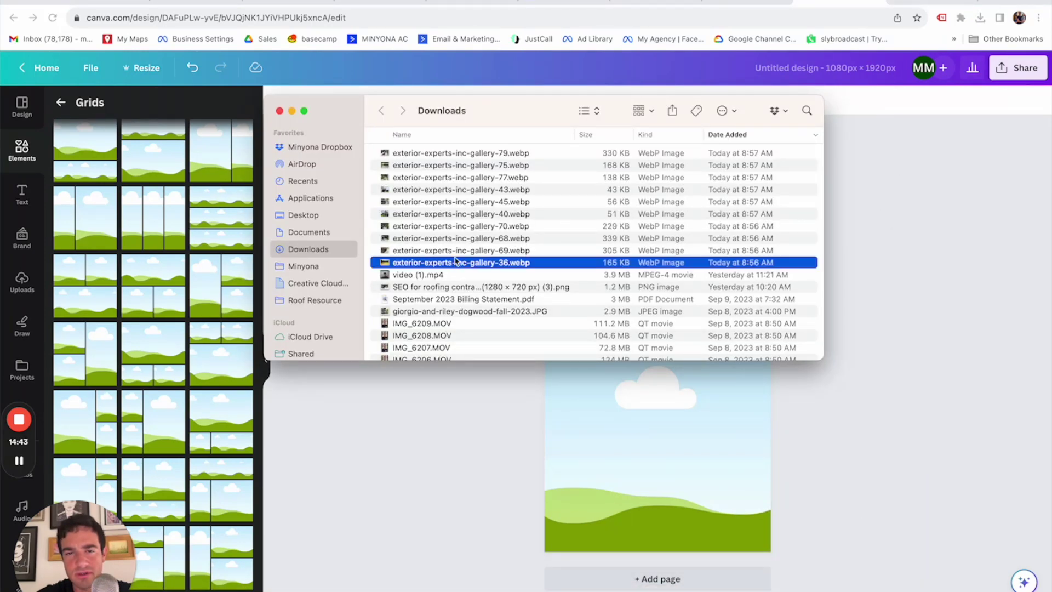
shift+click(453, 154)
drag(453, 156, 184, 248)
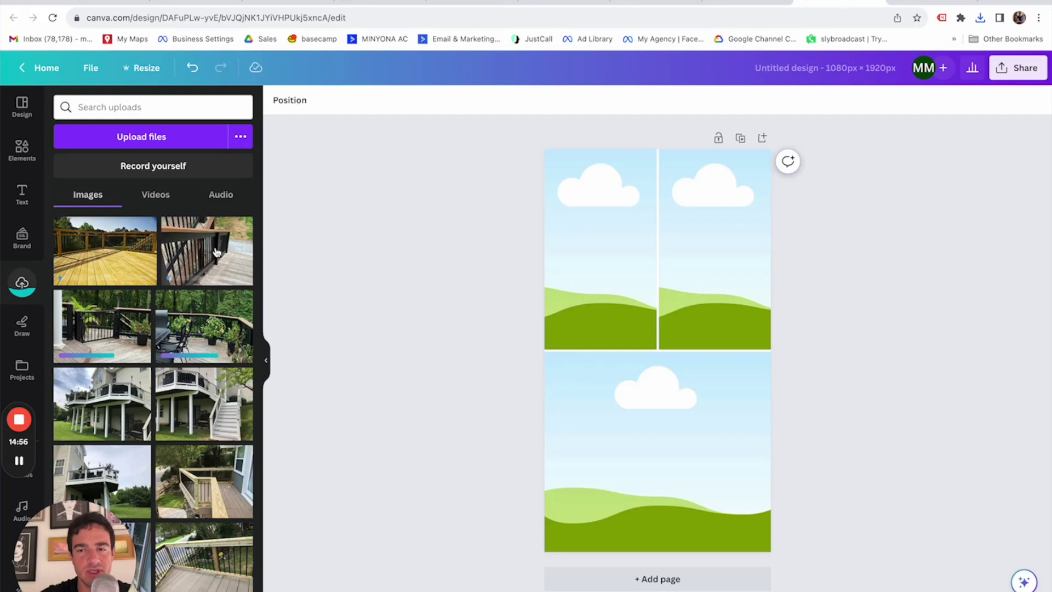
Fill the grid with the railing, railing-with-palm (shifted left) and potted-plants deck photos.
drag(216, 252, 604, 242)
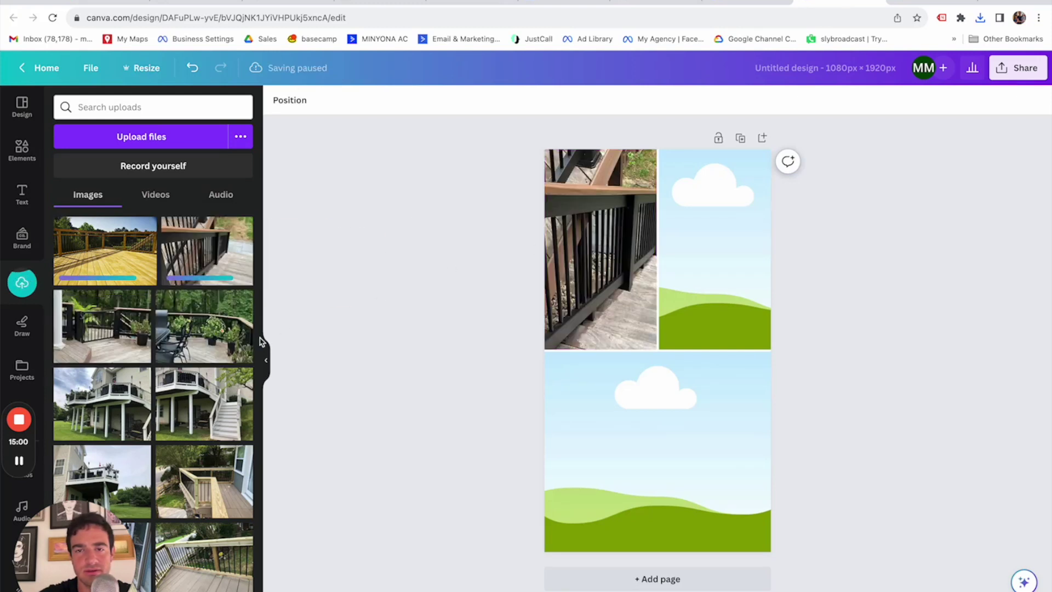
drag(104, 328, 722, 322)
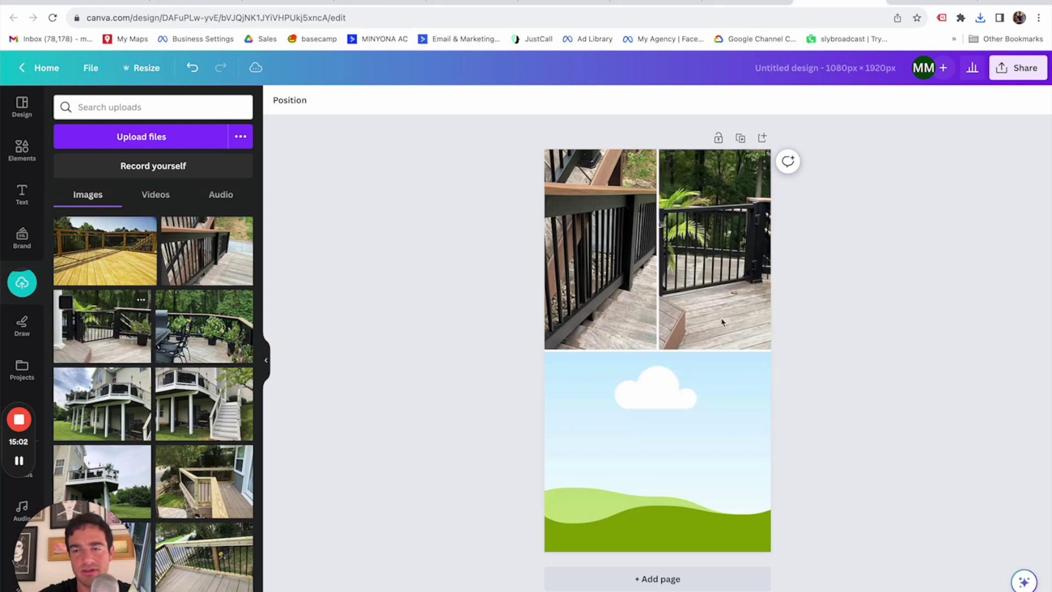
click(712, 258)
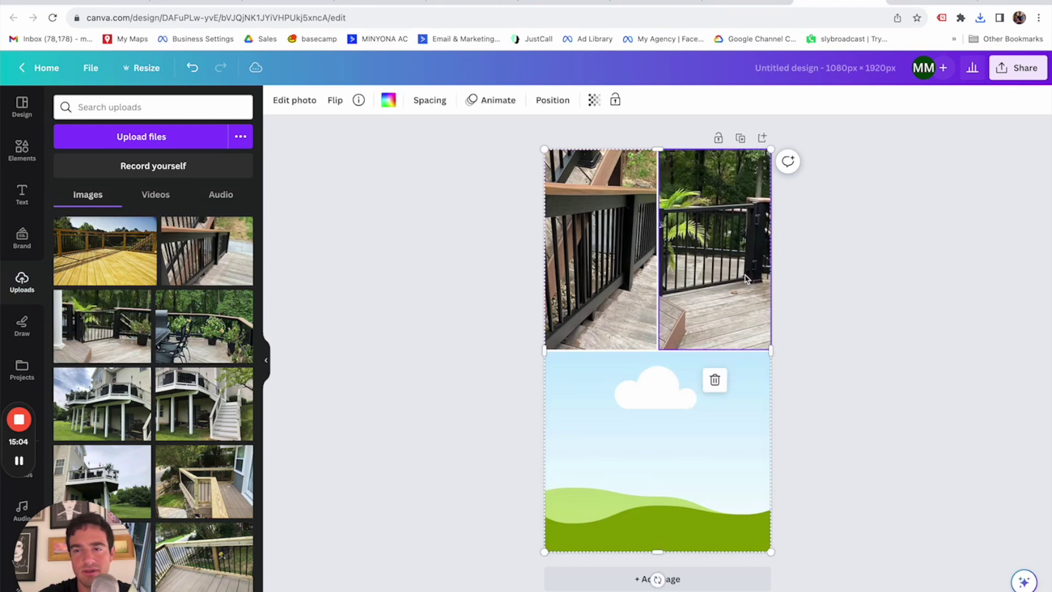
double_click(712, 257)
drag(728, 269, 679, 275)
key(Return)
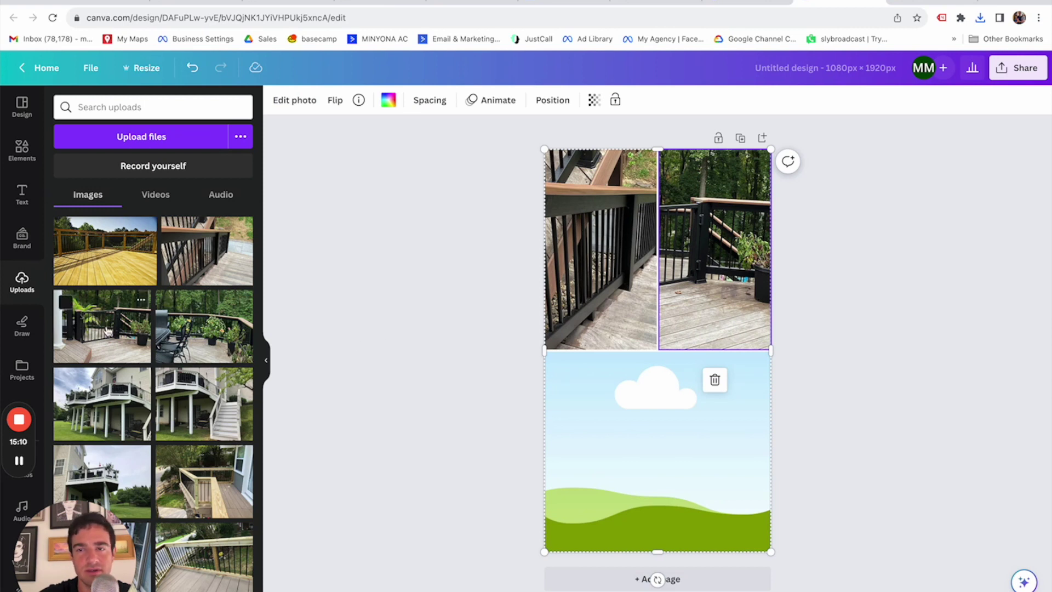
drag(202, 347, 673, 496)
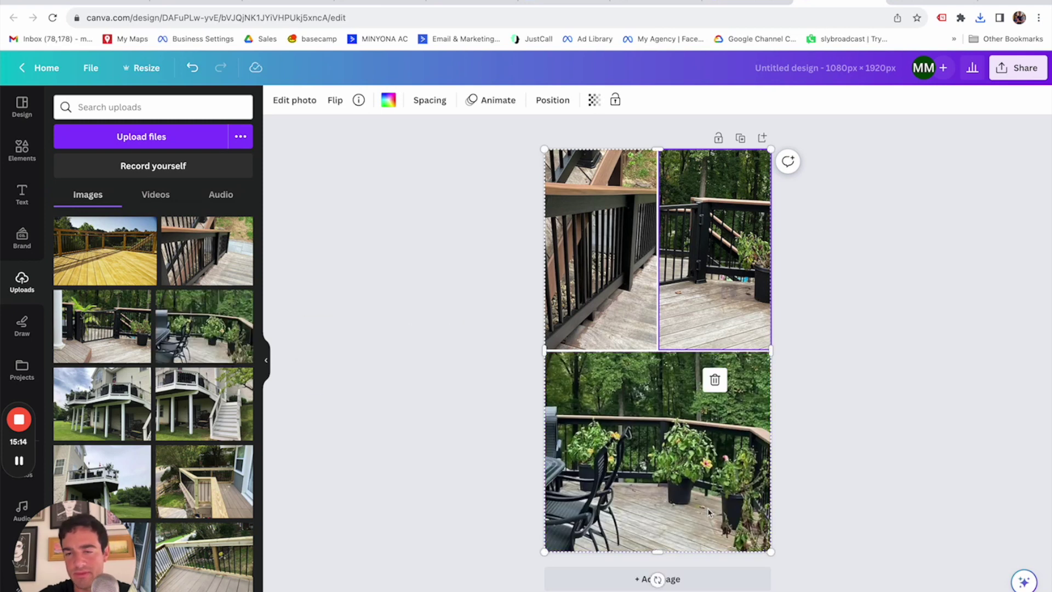
click(880, 434)
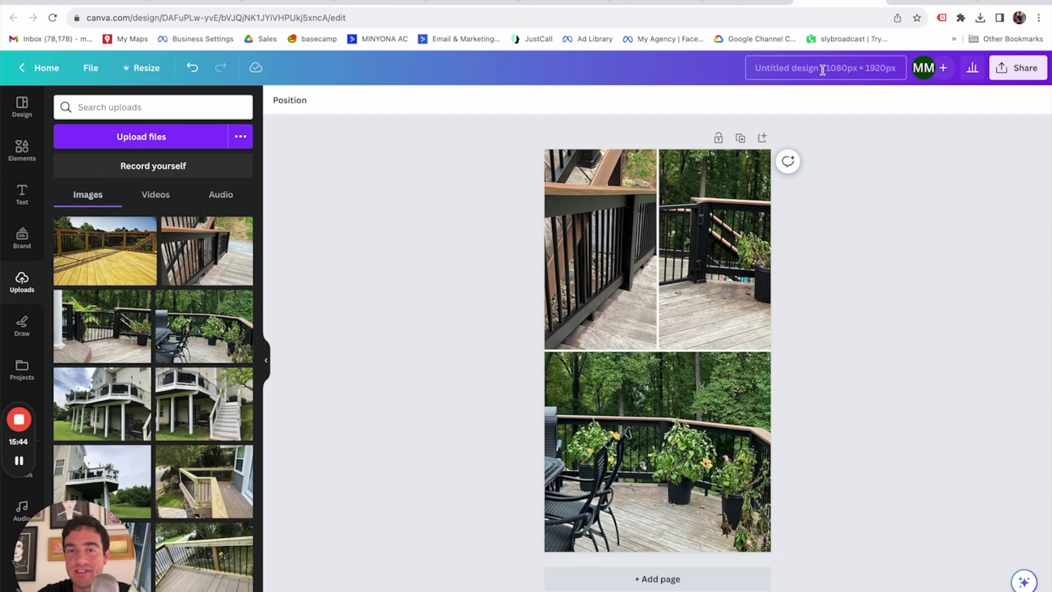
Retitle the design 'exterior experts deck photos'.
click(822, 69)
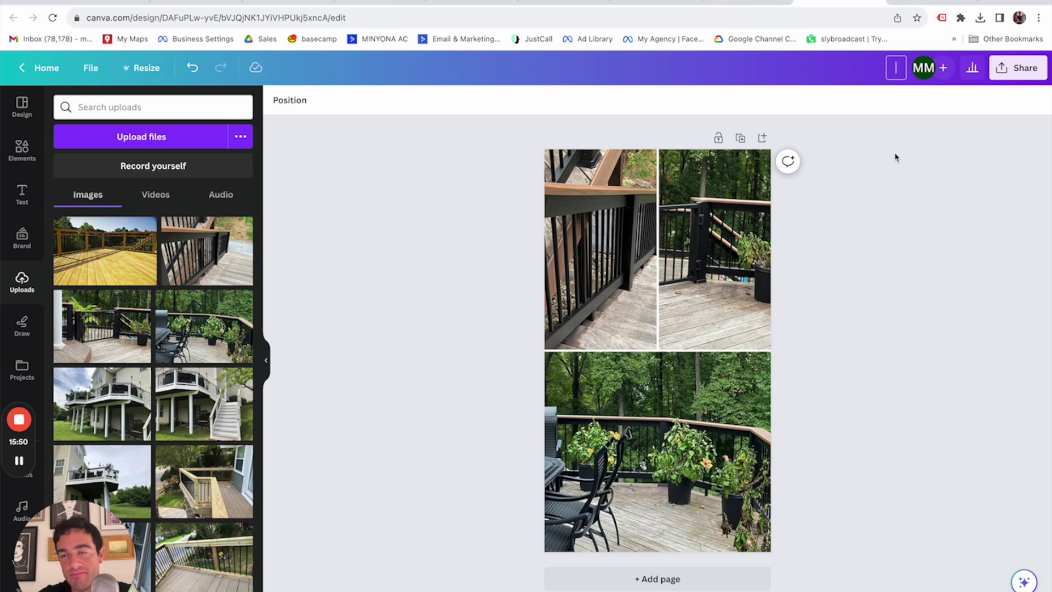
text(exterior ex)
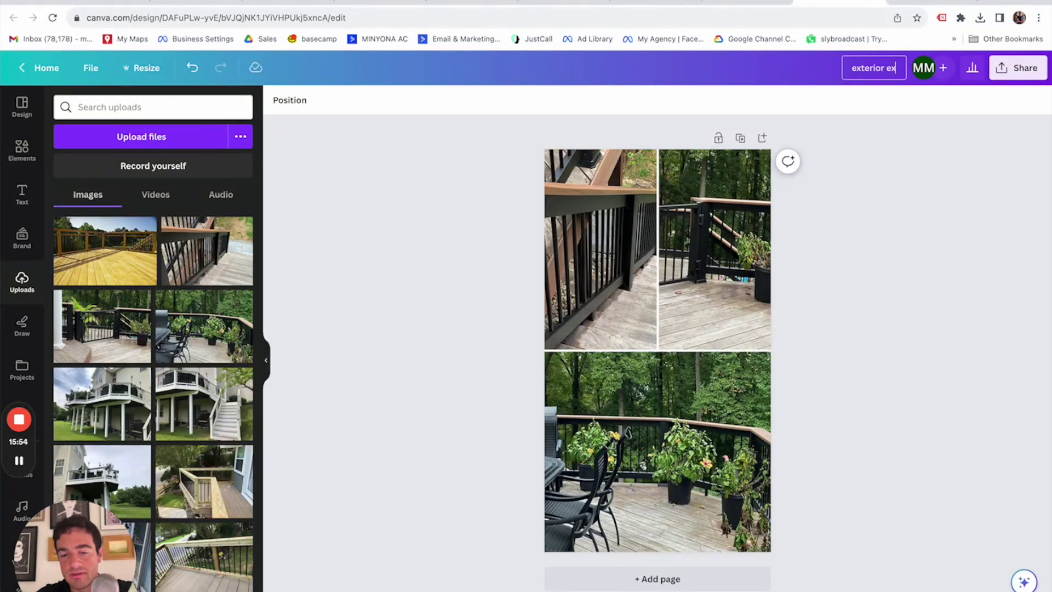
text(perts pro)
key(BackSpace)
key(BackSpace)
key(BackSpace)
key(BackSpace)
key(Return)
text(deck photos)
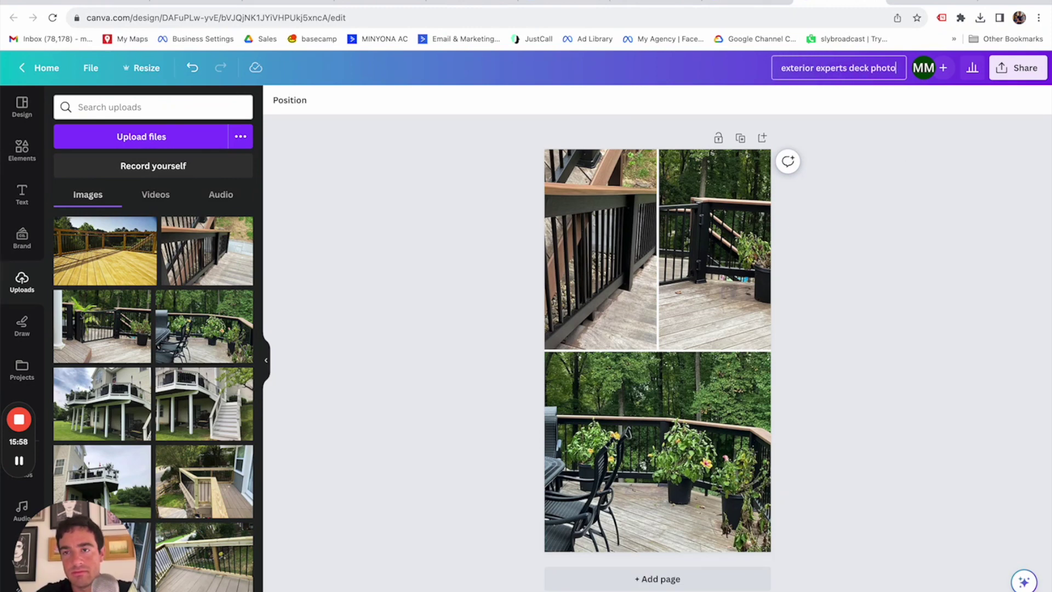
key(Return)
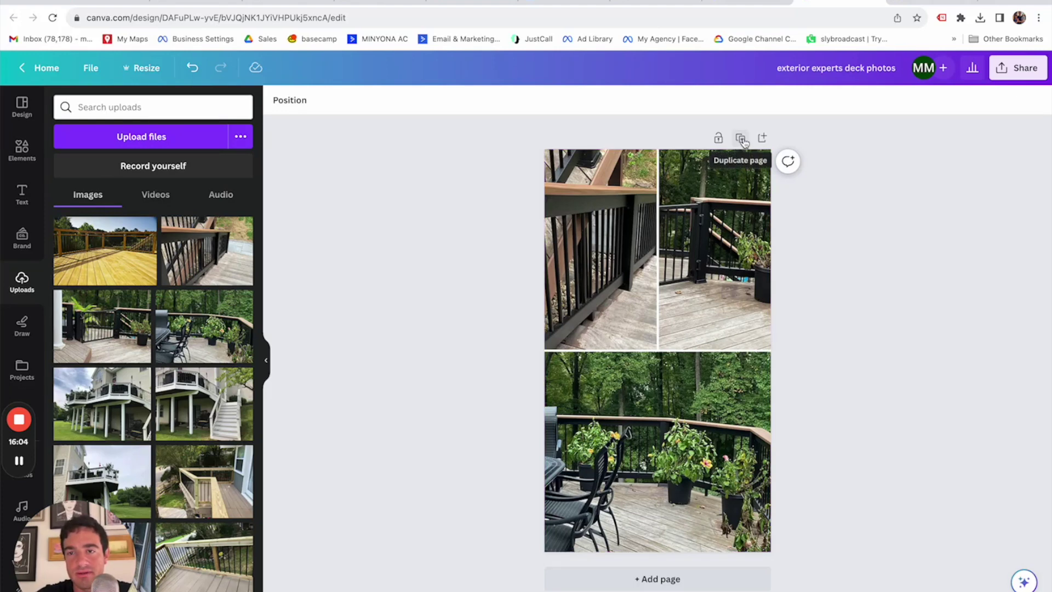
click(741, 139)
Add a square shape over the bottom photo and flatten it into a thin banner.
click(27, 144)
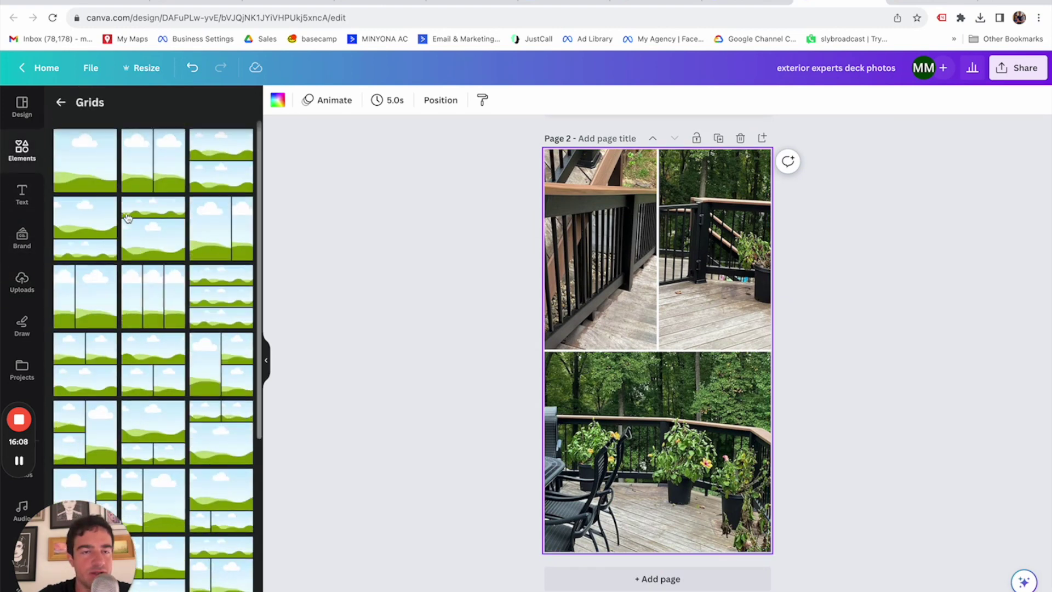
click(60, 102)
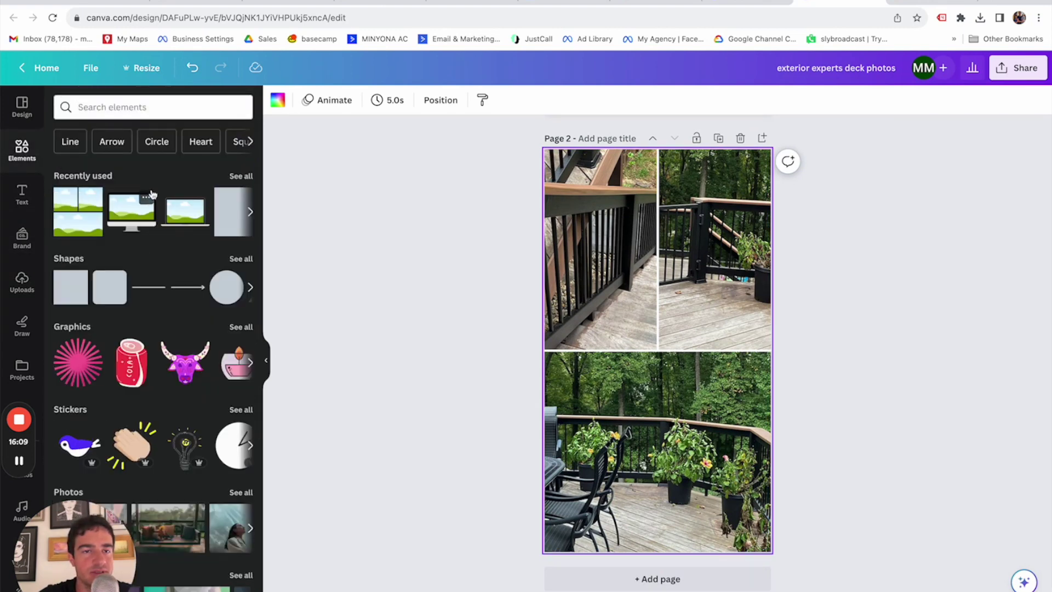
click(81, 299)
drag(666, 358, 697, 391)
drag(656, 425, 660, 393)
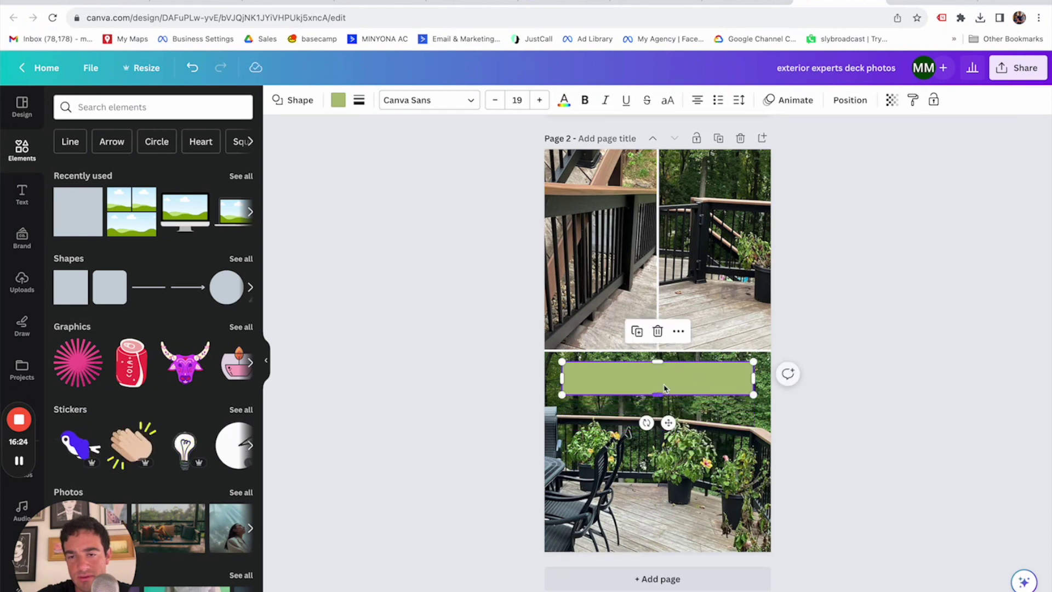
double_click(704, 381)
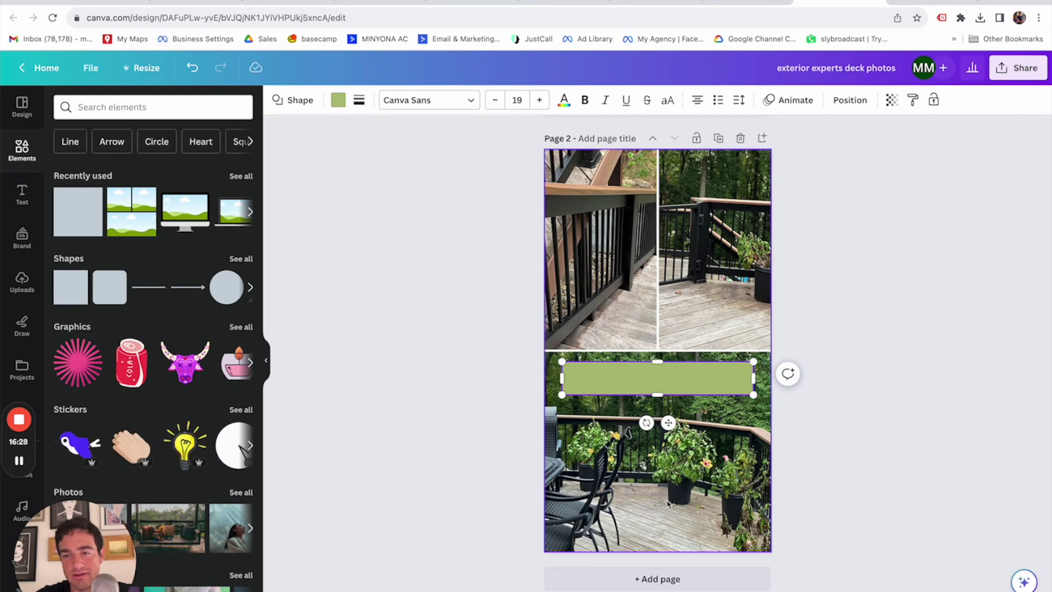
Recolour the page-2 banner to a near-black shade from the photo palette.
click(338, 99)
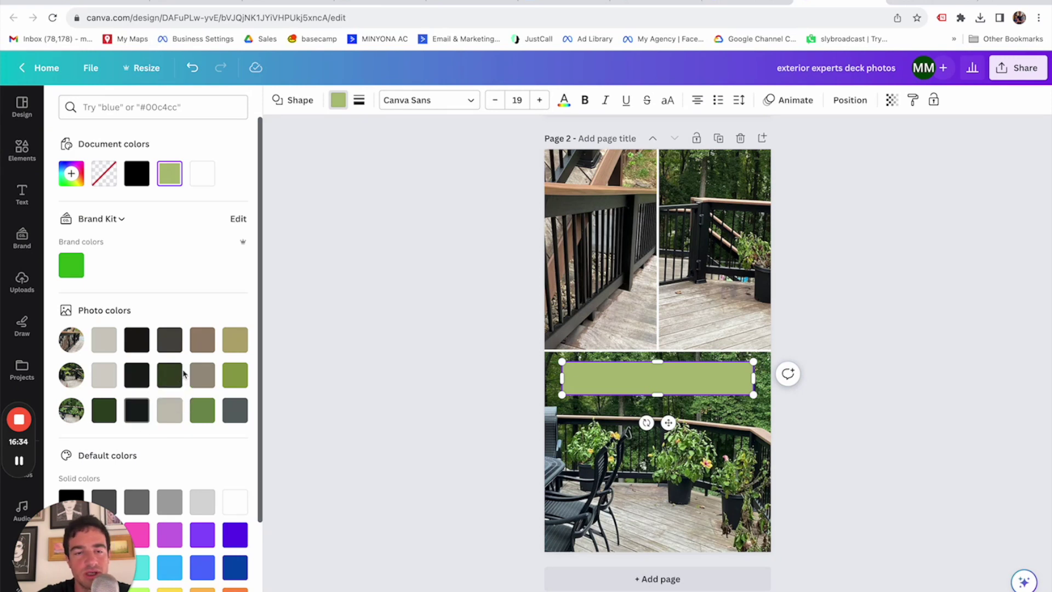
click(172, 383)
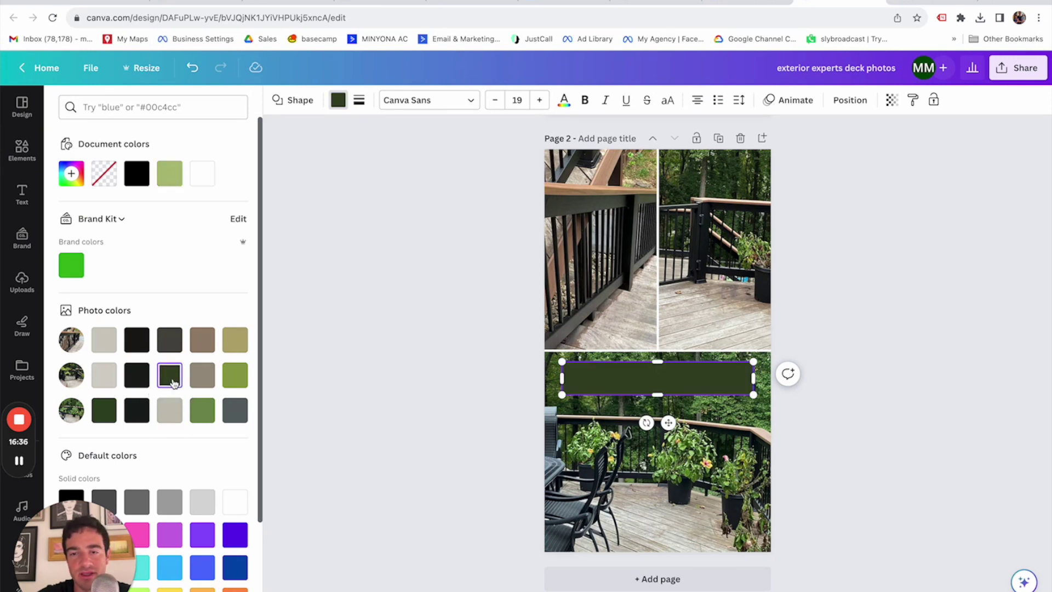
click(136, 375)
click(136, 339)
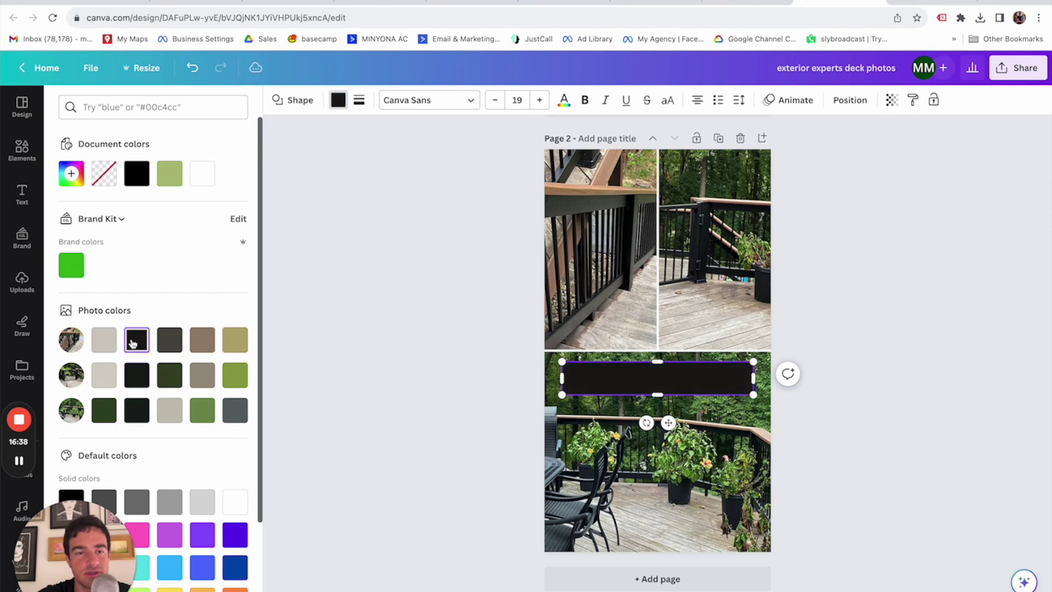
click(141, 409)
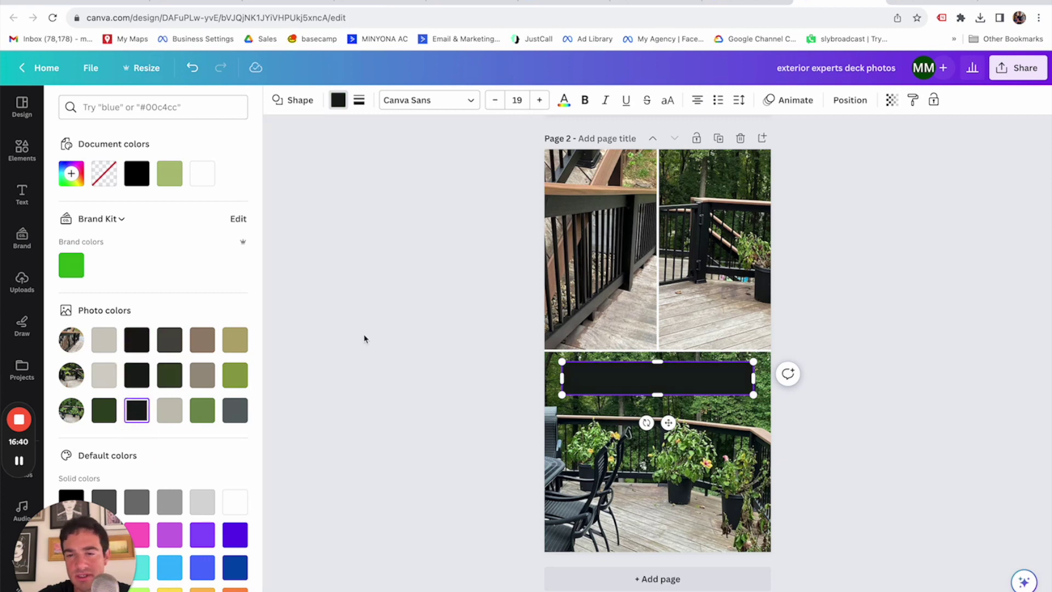
key(Escape)
key(Escape)
click(684, 388)
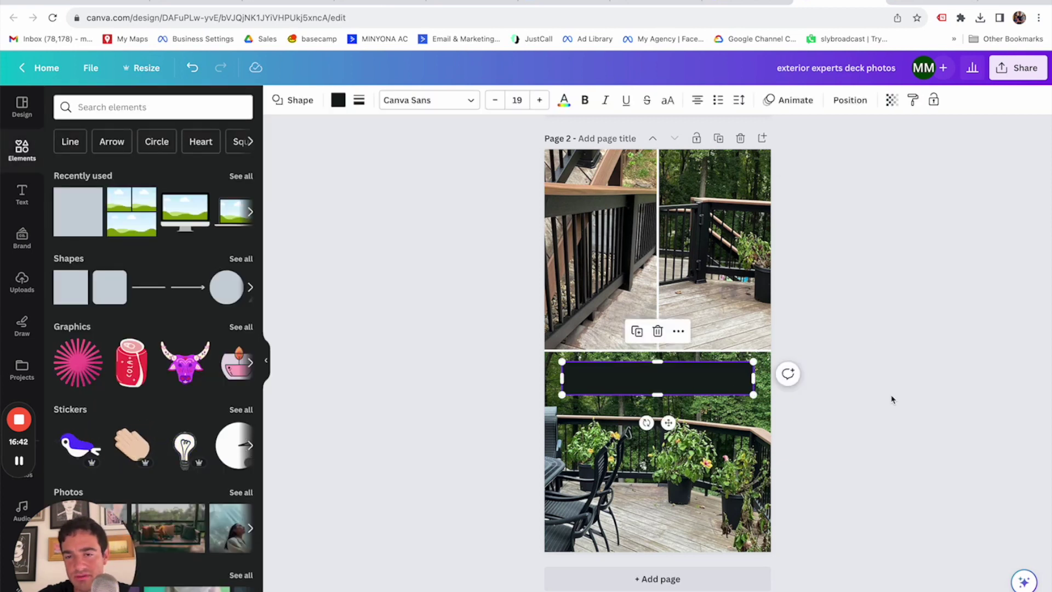
click(666, 379)
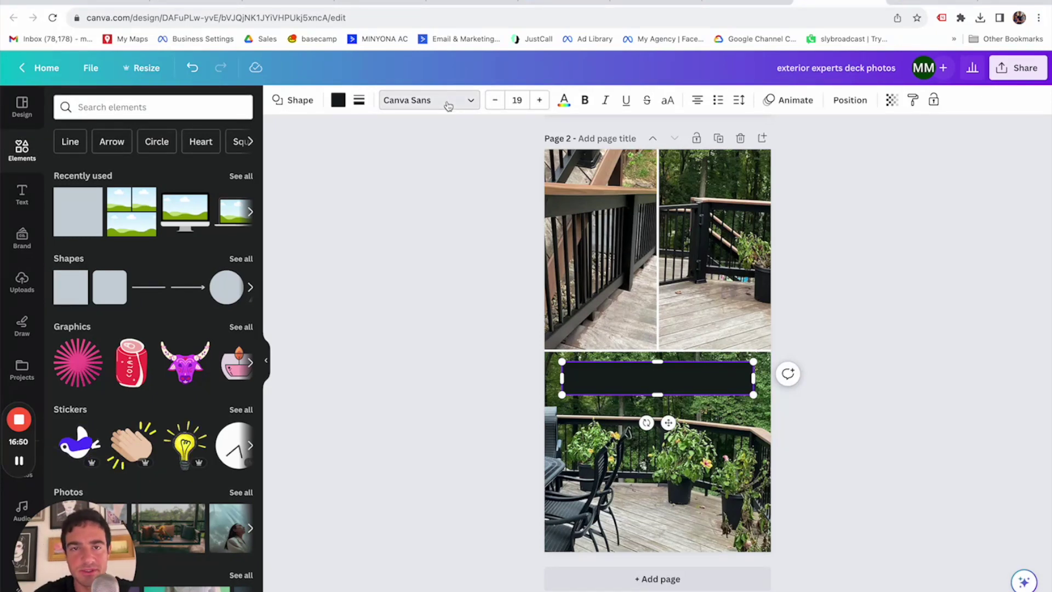
click(481, 100)
Style the banner text as white Impact at font size 37.
click(137, 264)
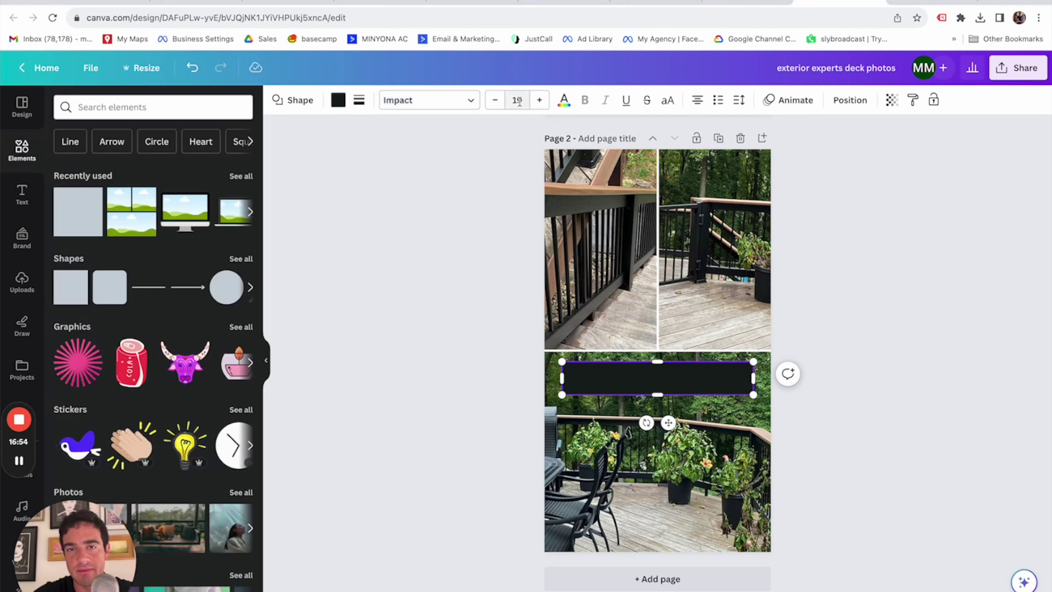
click(563, 100)
click(169, 173)
click(539, 100)
click(540, 99)
click(540, 100)
click(539, 100)
click(540, 100)
click(540, 100)
click(541, 100)
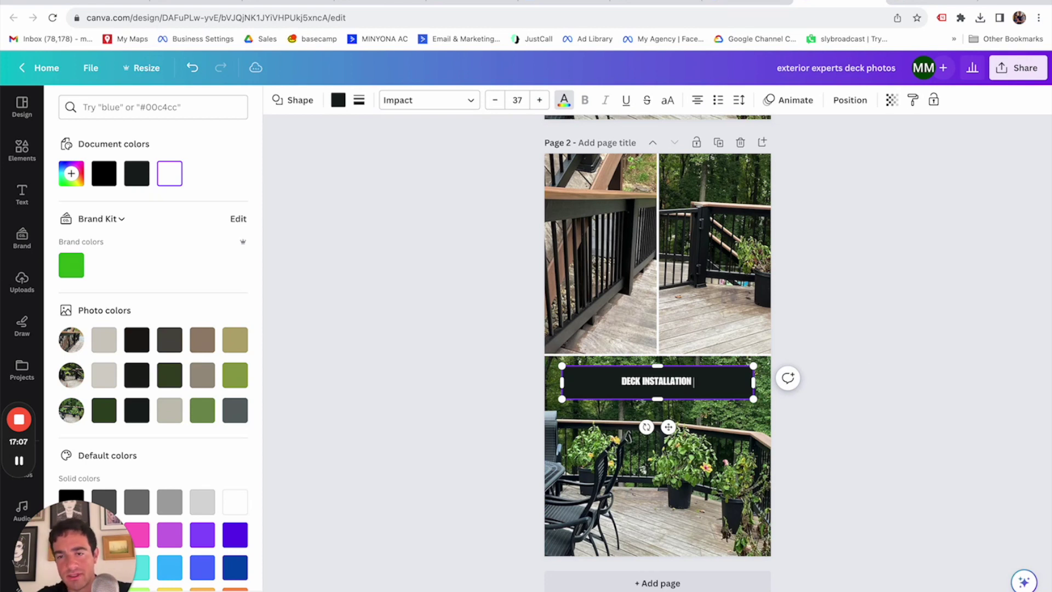
Finish the headline with 'VALUE IN MARYLAND' and break it onto two lines before THE.
text(VALUE IN )
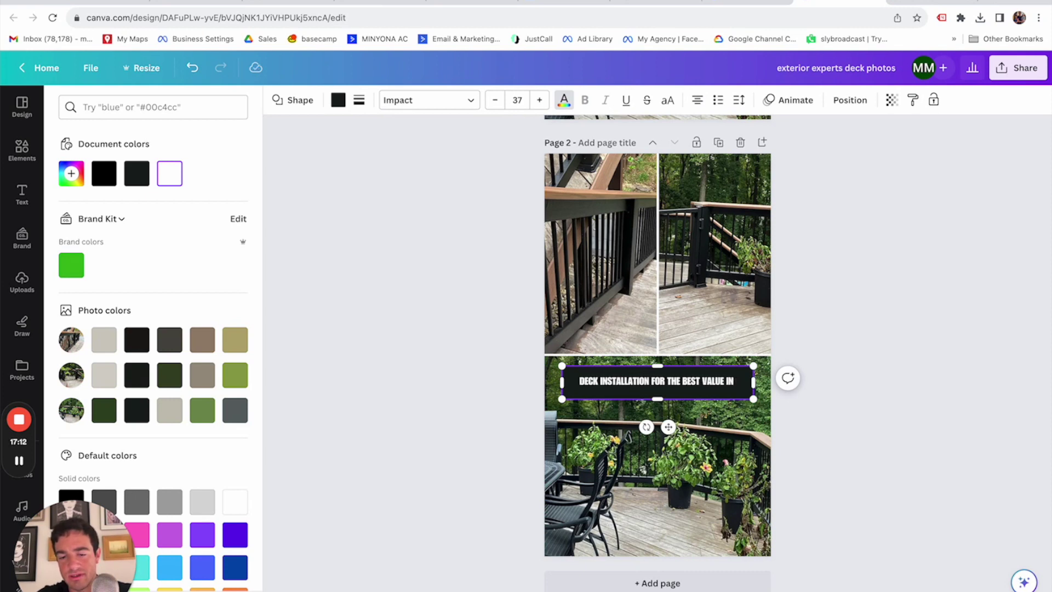
text(MARYLAND)
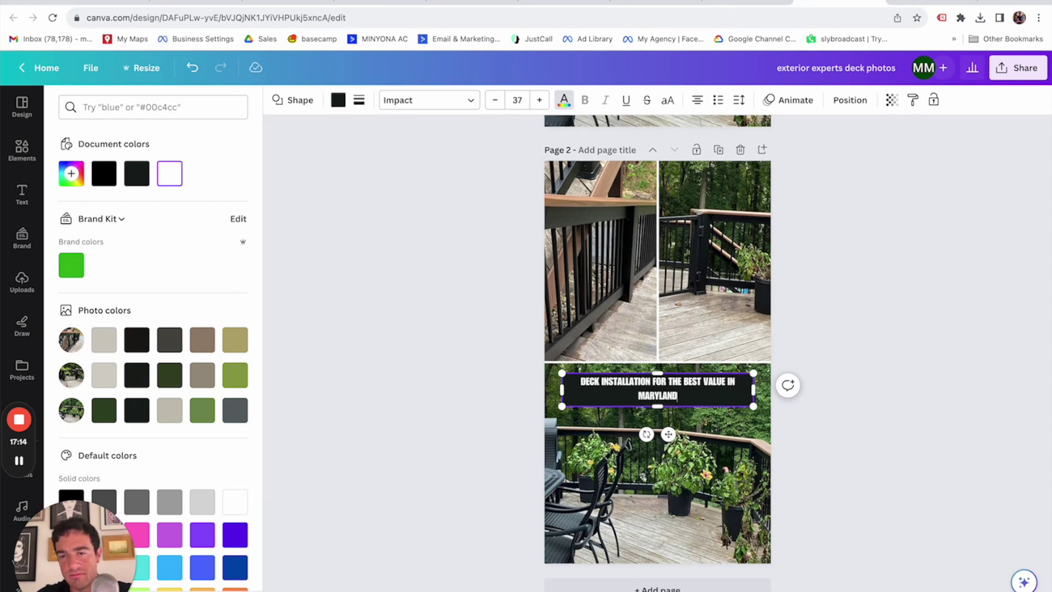
click(670, 381)
key(Return)
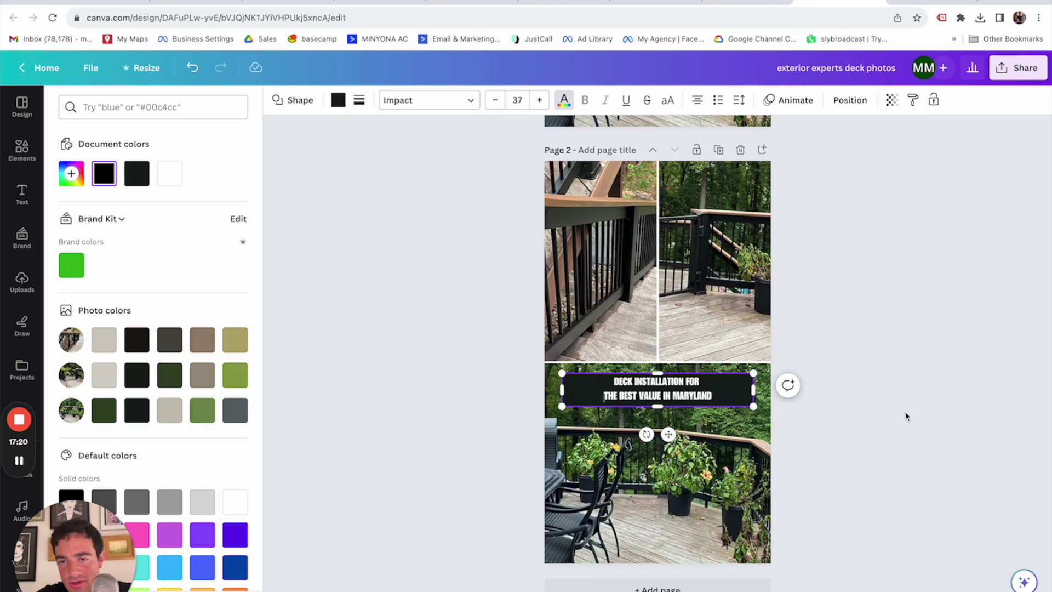
Tighten the headline's line spacing to 0.64.
click(734, 101)
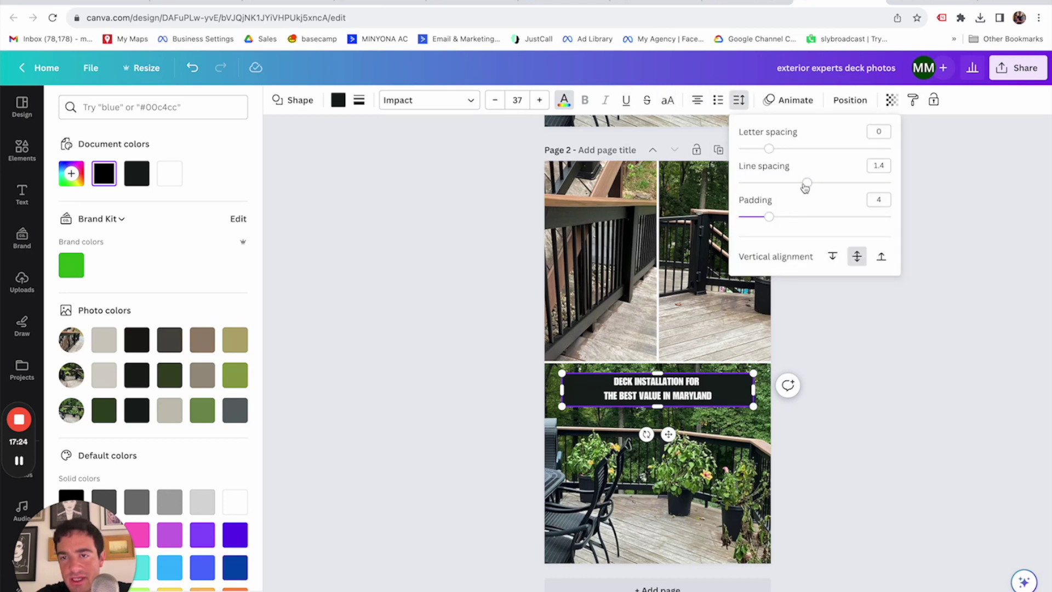
drag(807, 185, 750, 188)
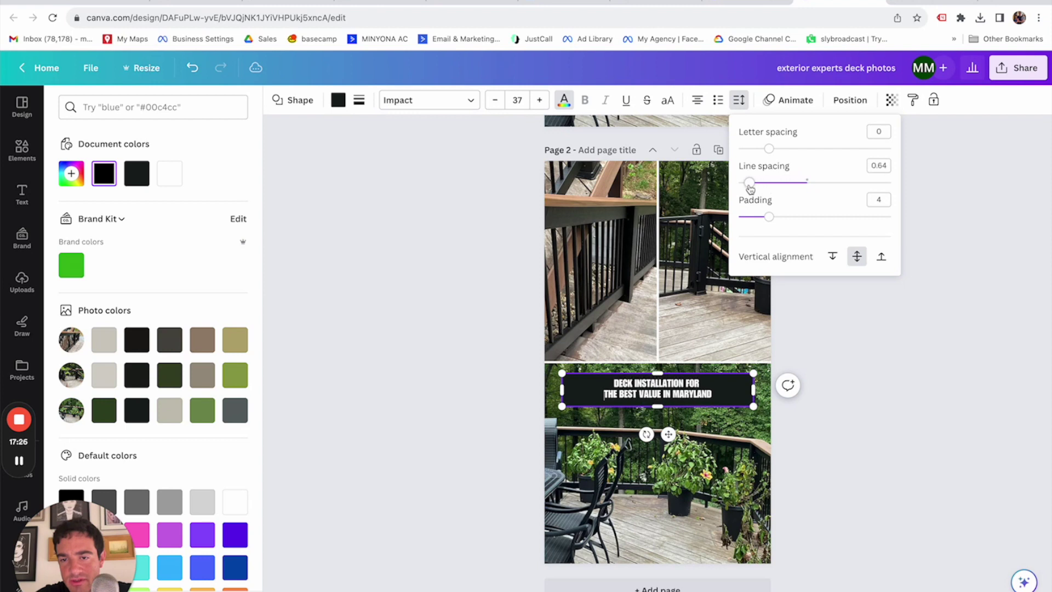
click(849, 363)
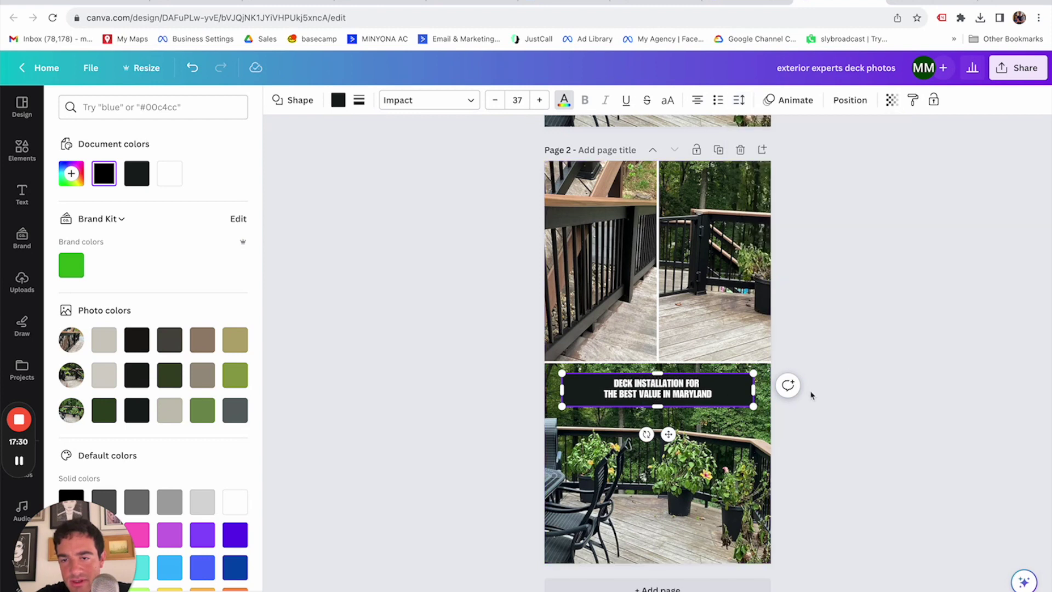
Enlarge both headline lines to font size 48 and stretch the black banner taller upward.
click(811, 394)
triple_click(697, 385)
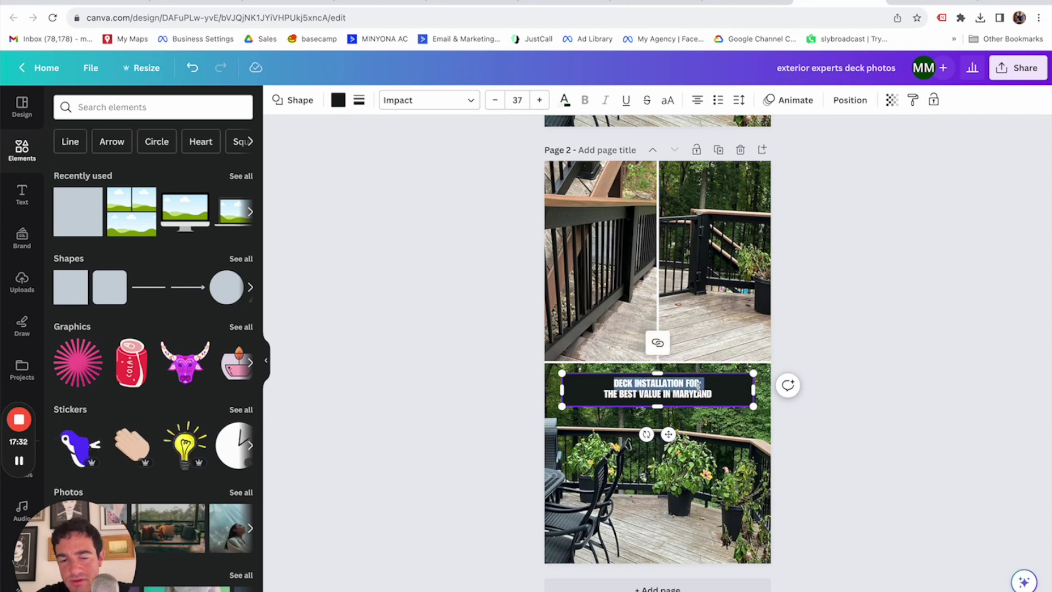
click(539, 99)
click(540, 100)
click(539, 100)
click(540, 100)
click(540, 100)
click(540, 100)
click(540, 100)
click(539, 100)
click(539, 99)
click(540, 100)
click(539, 99)
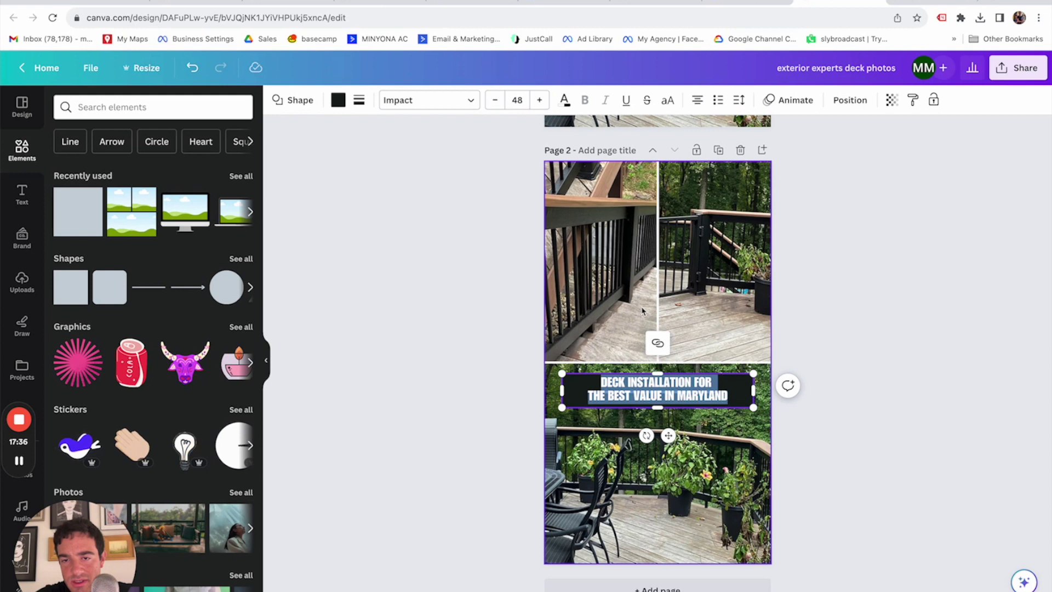
drag(657, 374, 660, 370)
click(911, 387)
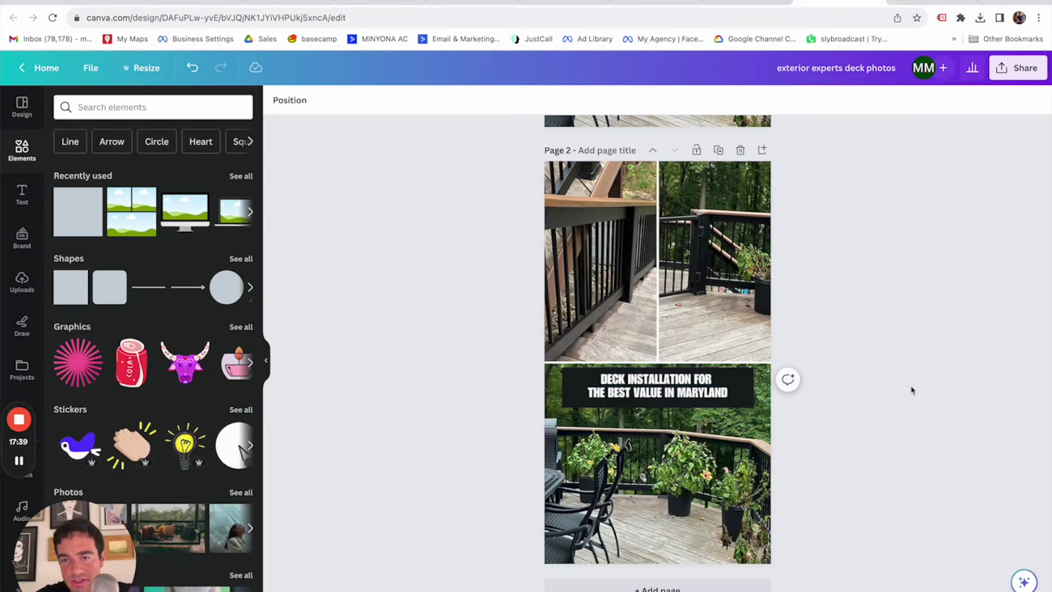
click(691, 385)
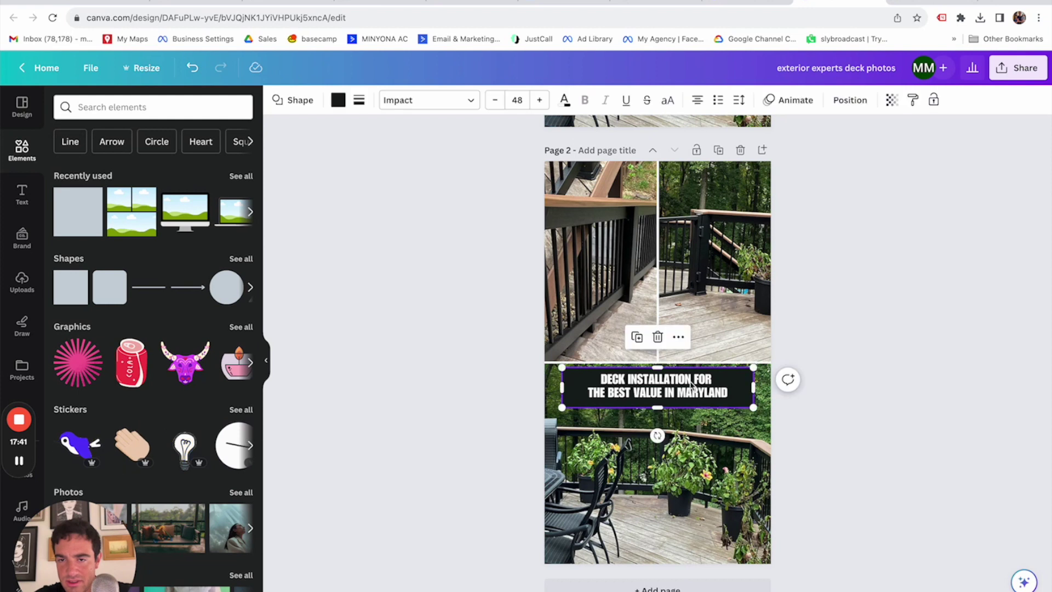
Raise the banner padding to 5 and try top, middle and bottom vertical alignment.
click(738, 100)
mouse_move(769, 216)
mouse_down()
mouse_move(758, 215)
mouse_move(776, 219)
mouse_up()
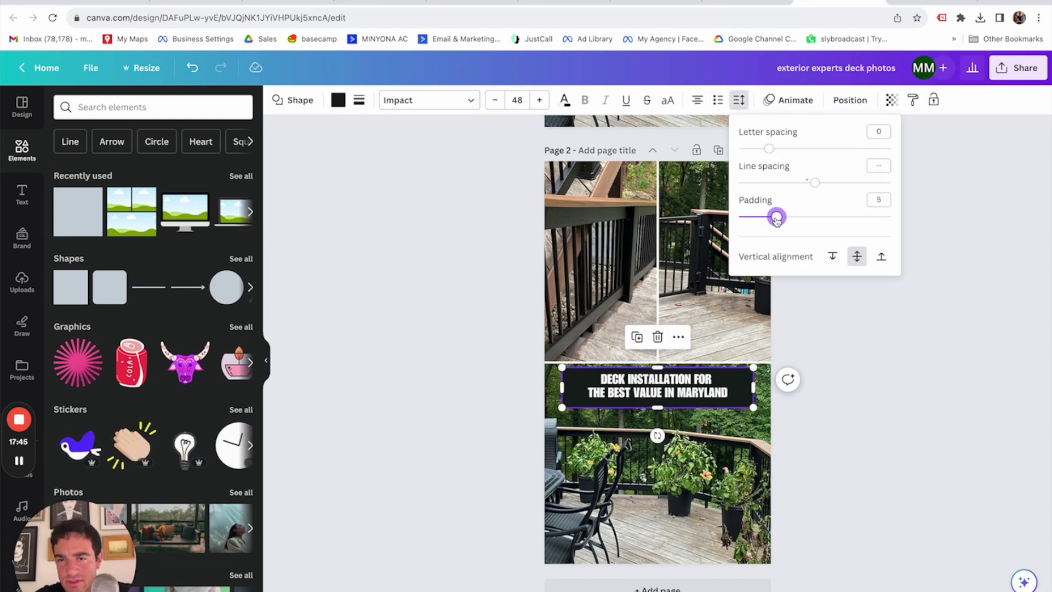
click(834, 258)
click(857, 259)
click(881, 260)
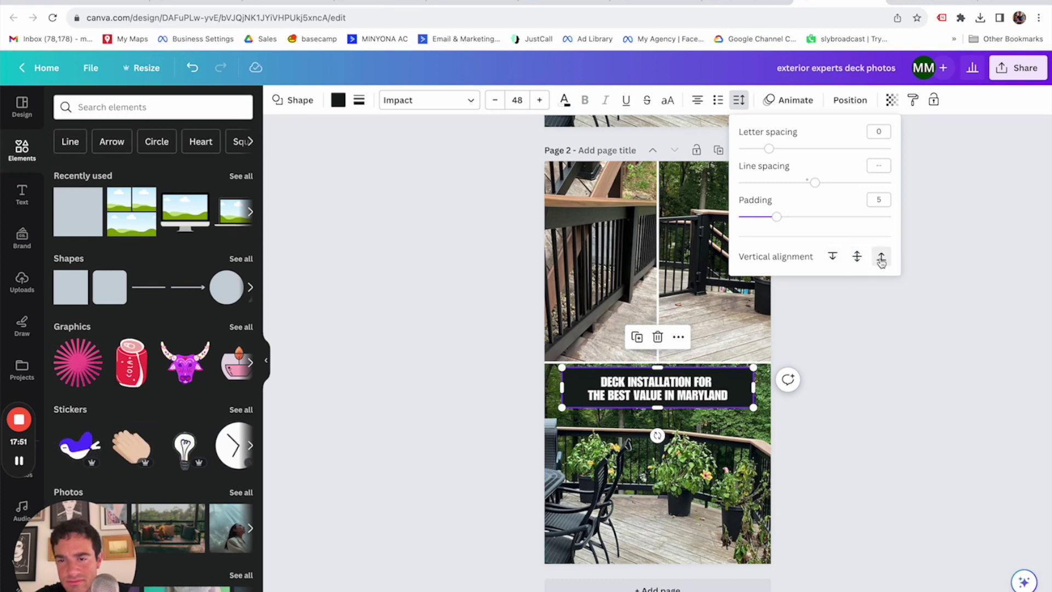
click(989, 282)
click(989, 283)
Set the headline's vertical alignment back to middle inside the banner.
click(689, 385)
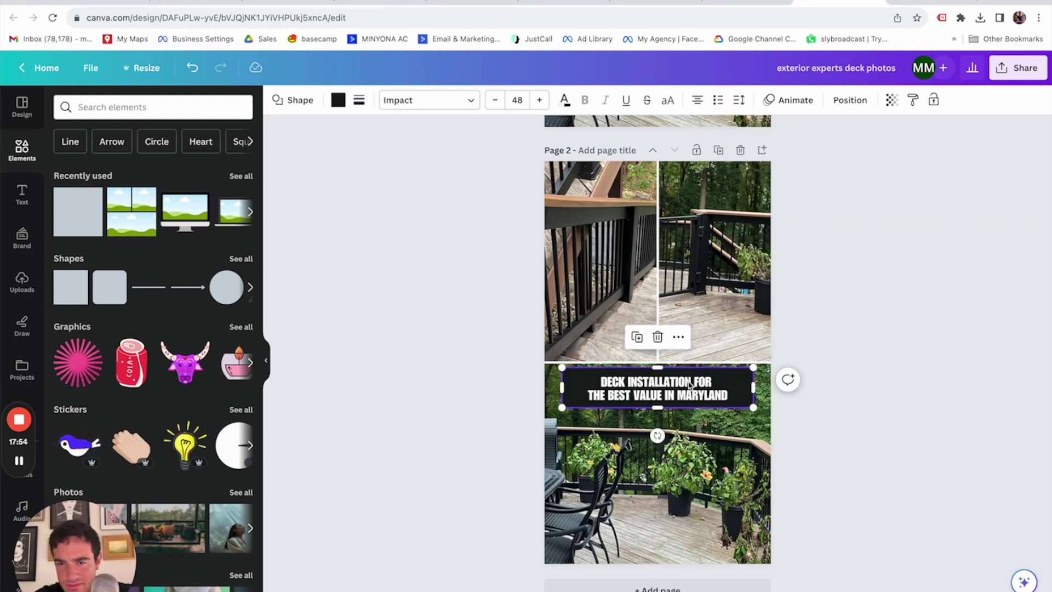
click(739, 100)
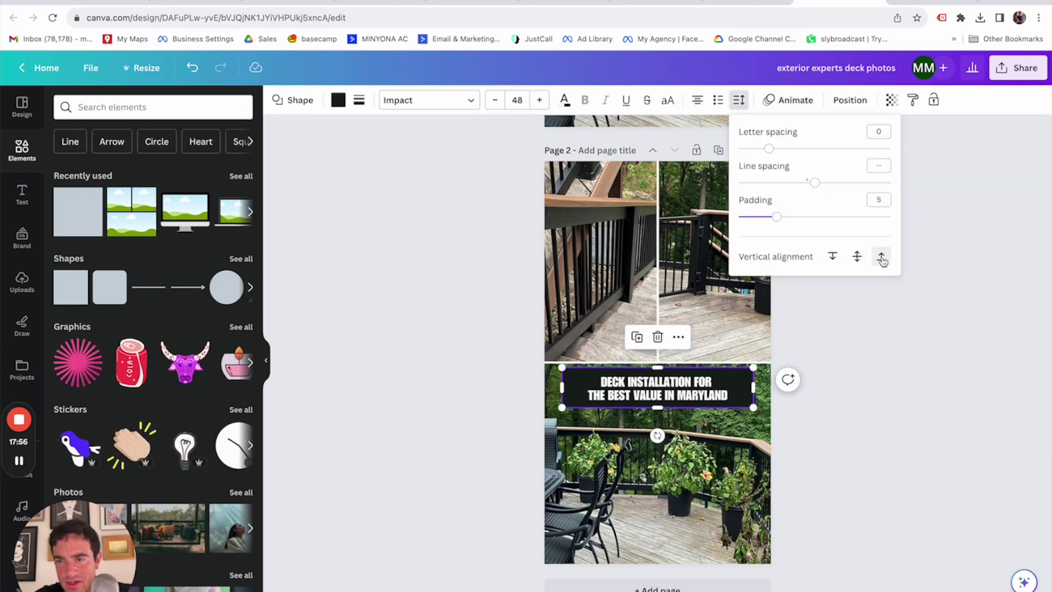
click(857, 259)
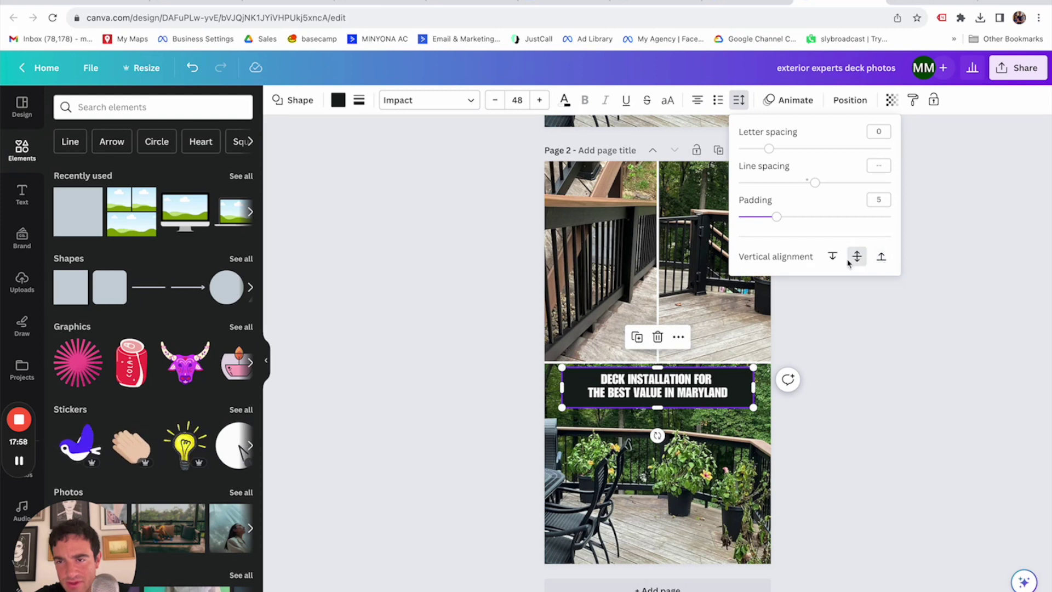
click(880, 256)
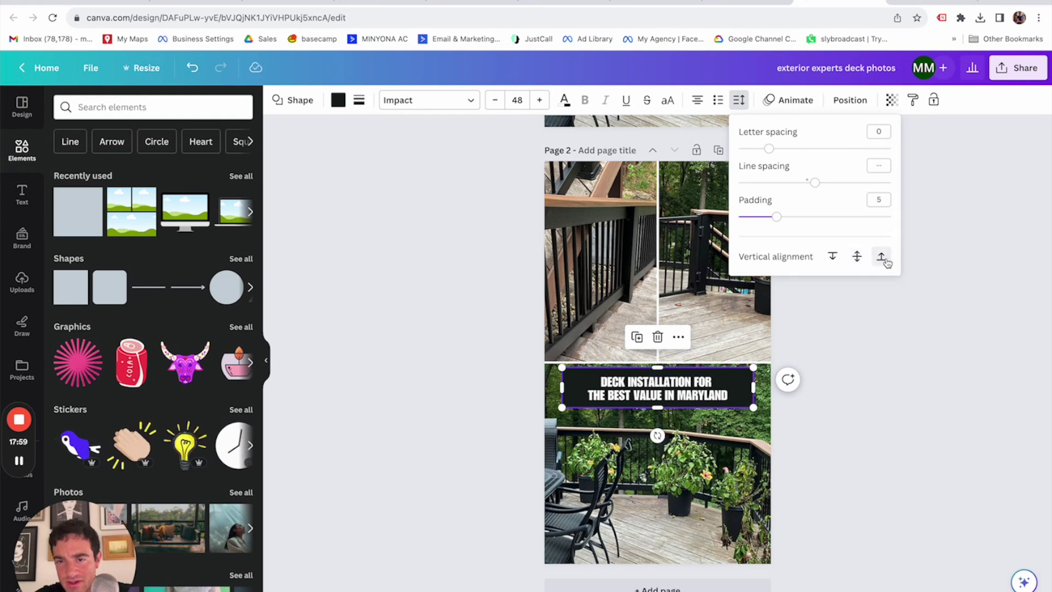
click(879, 366)
click(879, 366)
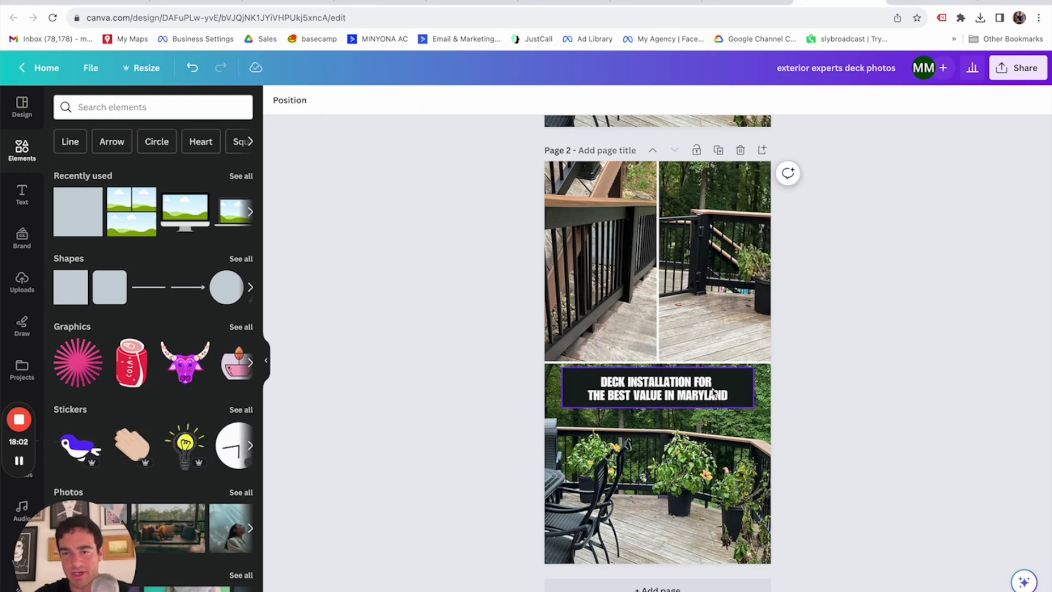
click(682, 396)
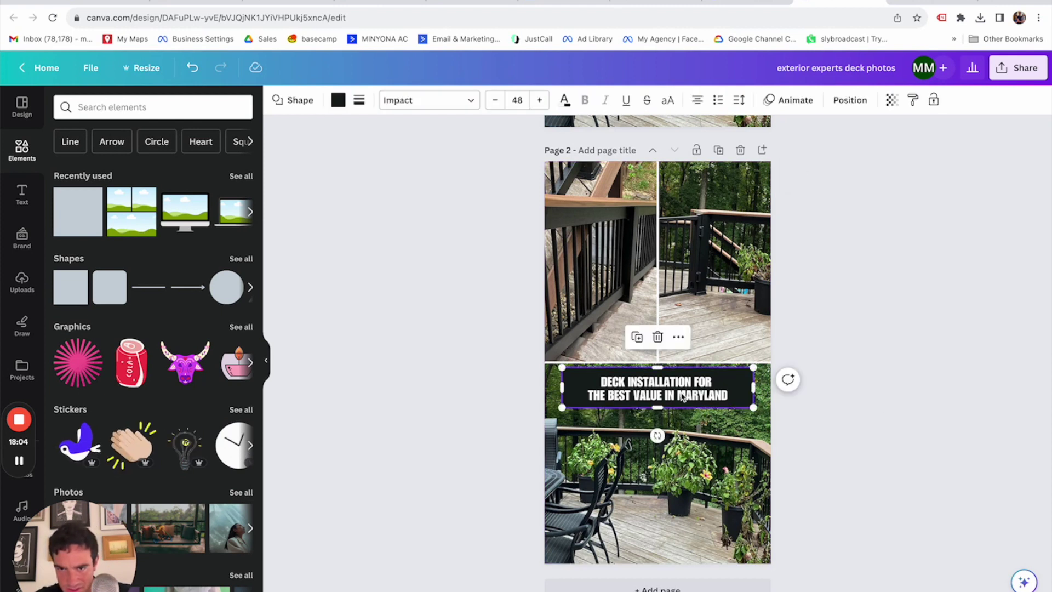
scroll(682, 396, down, 1)
click(739, 100)
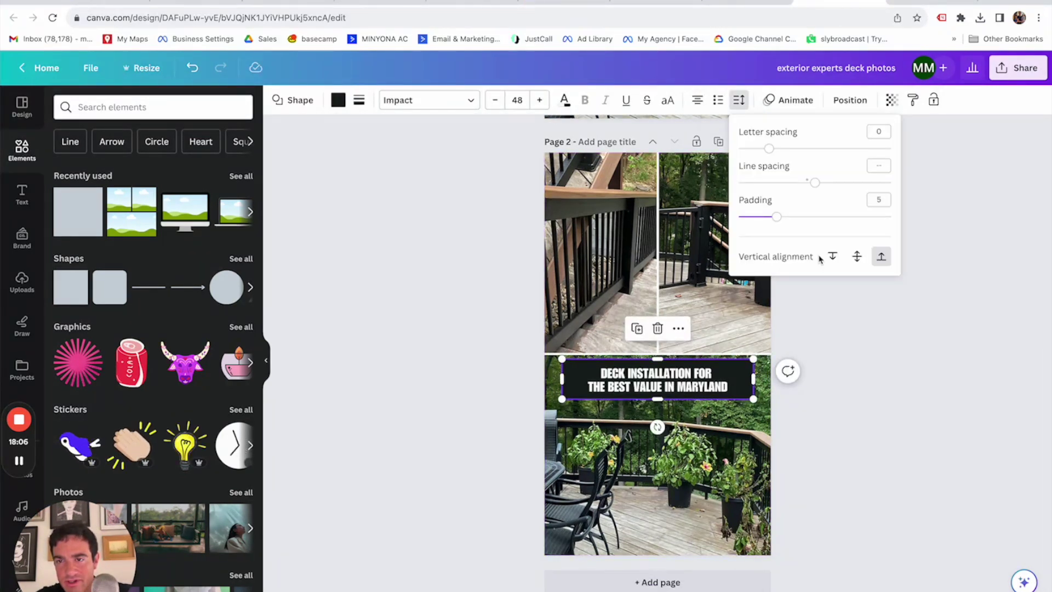
click(857, 256)
click(862, 418)
click(861, 417)
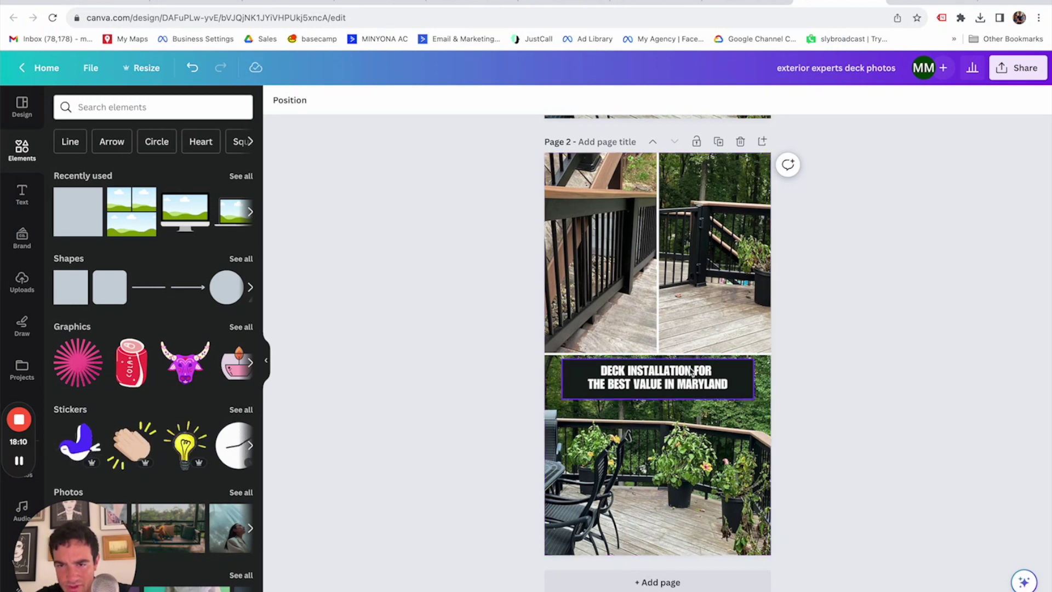
Nudge the banner on the photo and turn the two headline lines into a bulleted list.
click(734, 386)
drag(694, 375, 694, 376)
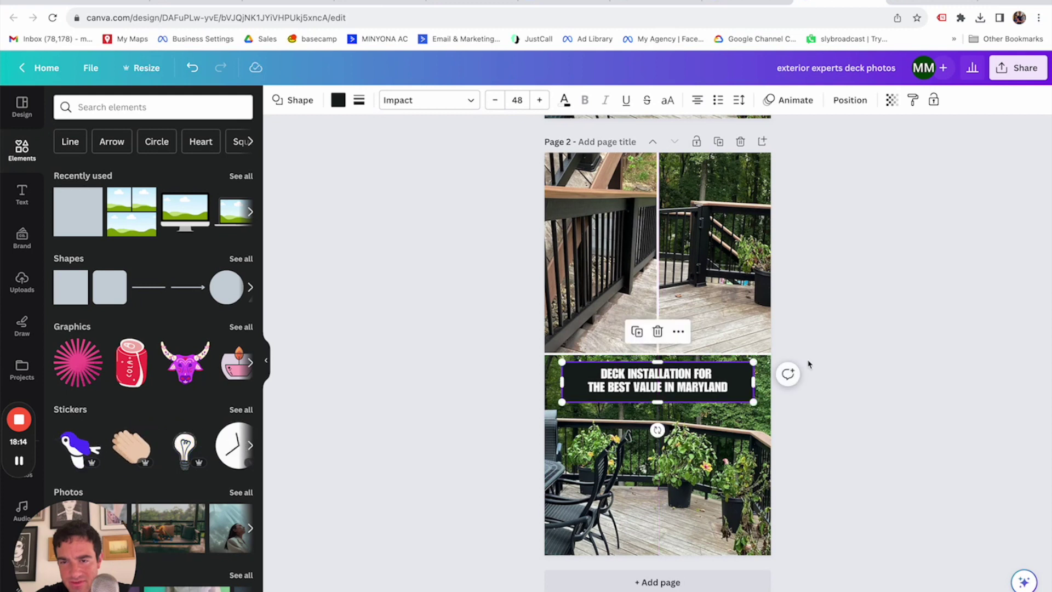
click(739, 99)
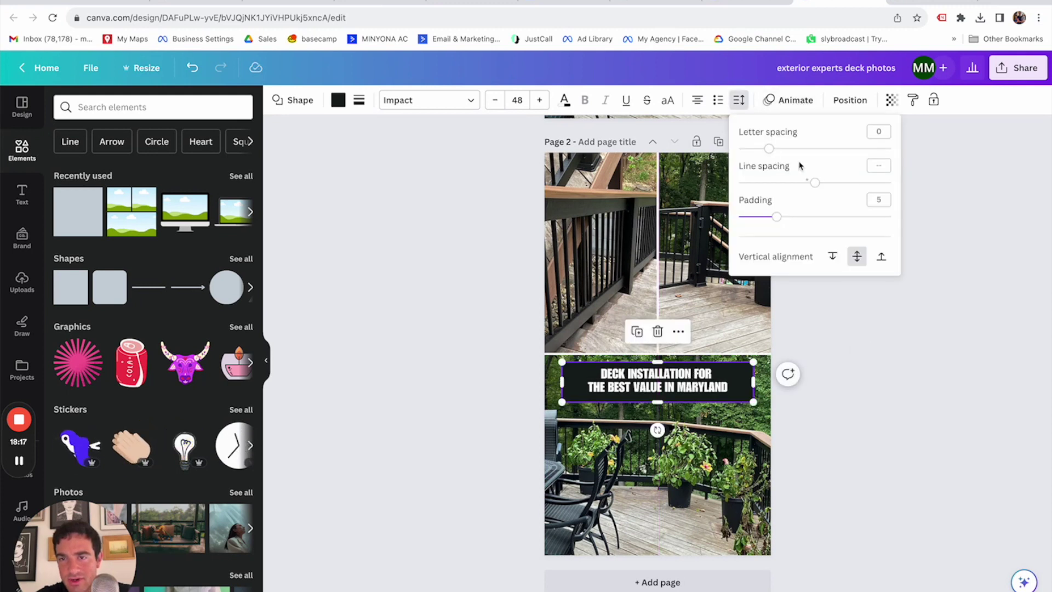
click(722, 104)
click(739, 100)
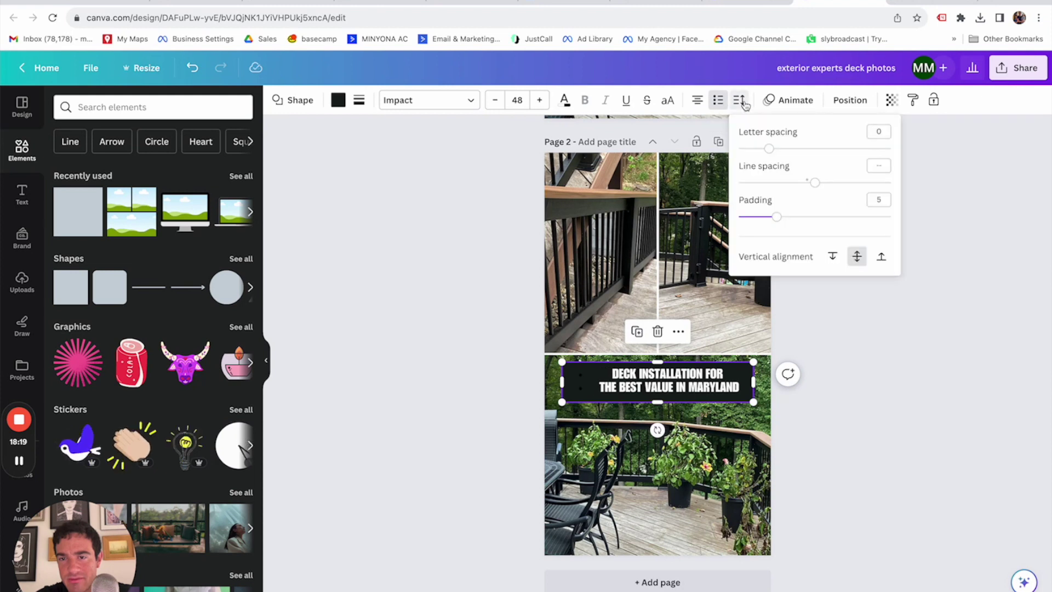
click(917, 341)
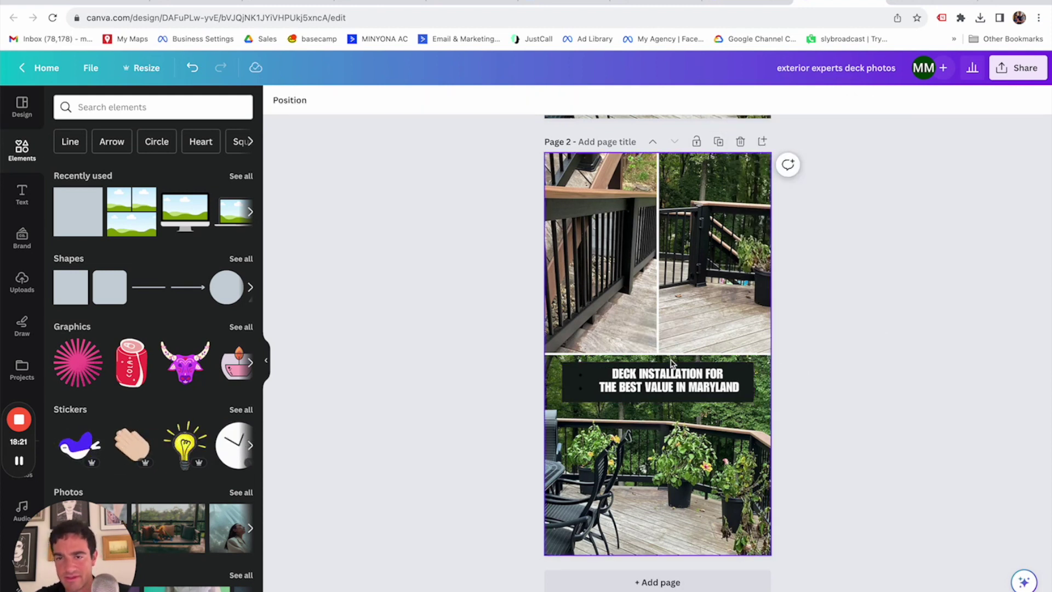
click(684, 383)
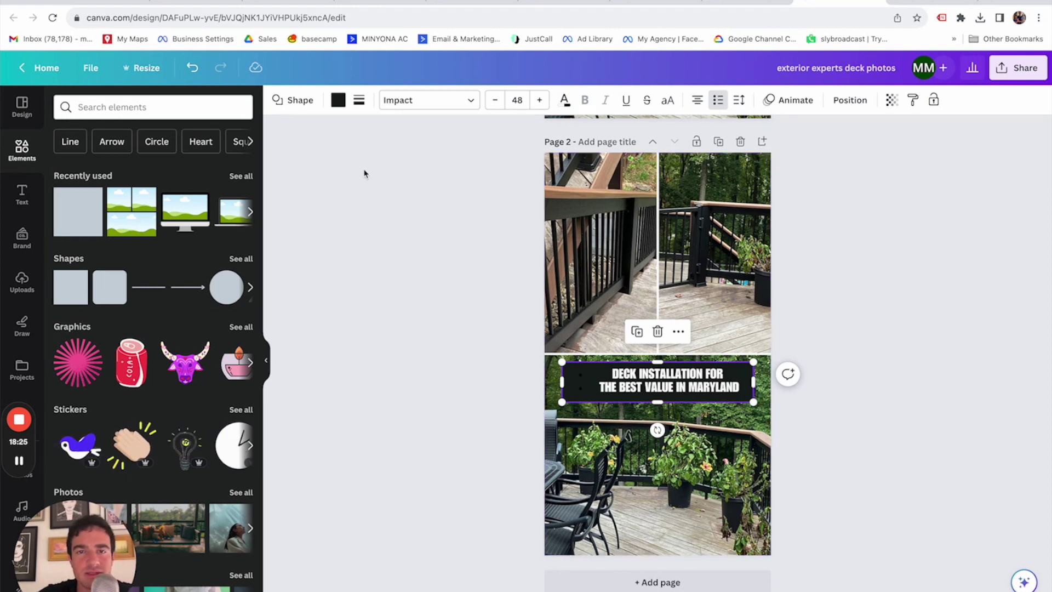
Give the headline box a solid border and a black background.
click(359, 101)
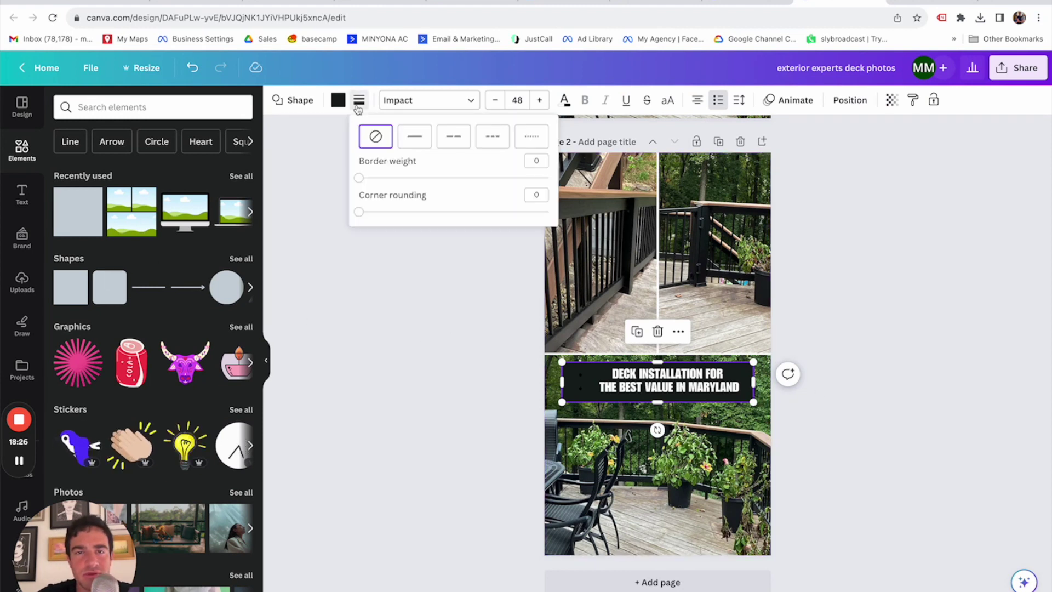
click(415, 138)
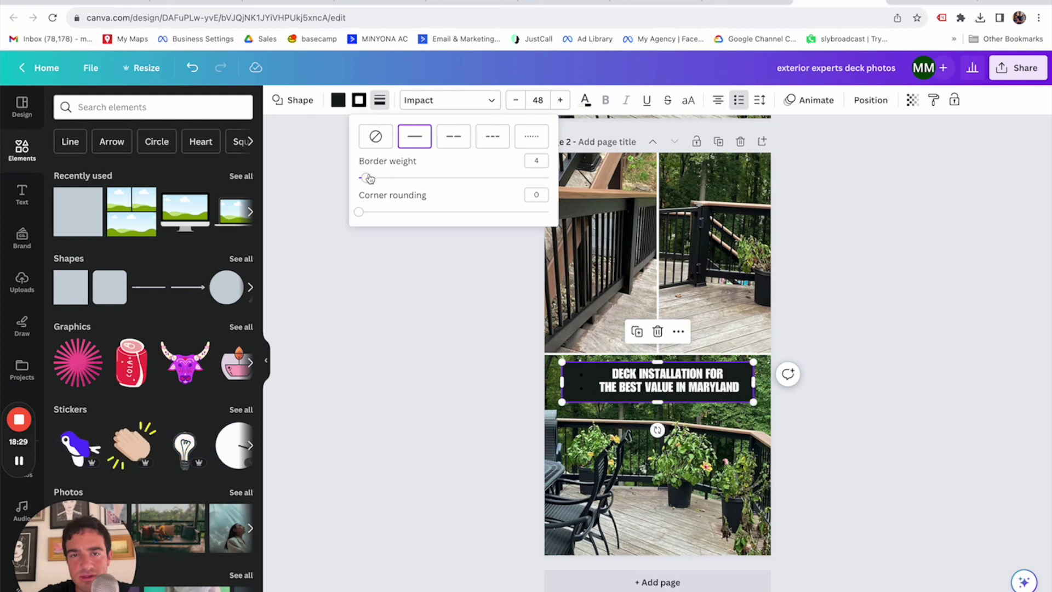
click(338, 100)
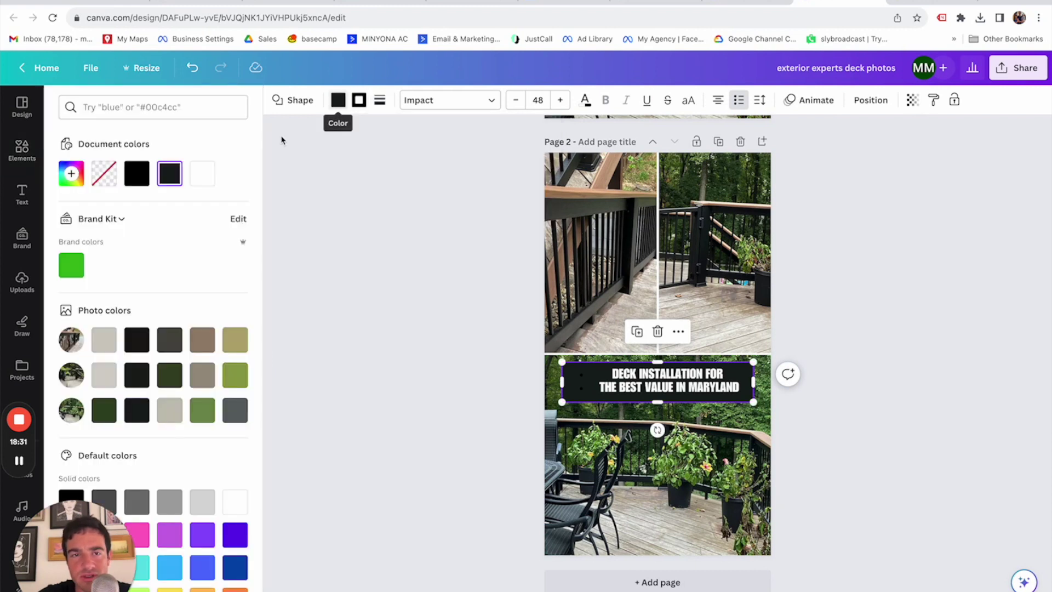
click(209, 173)
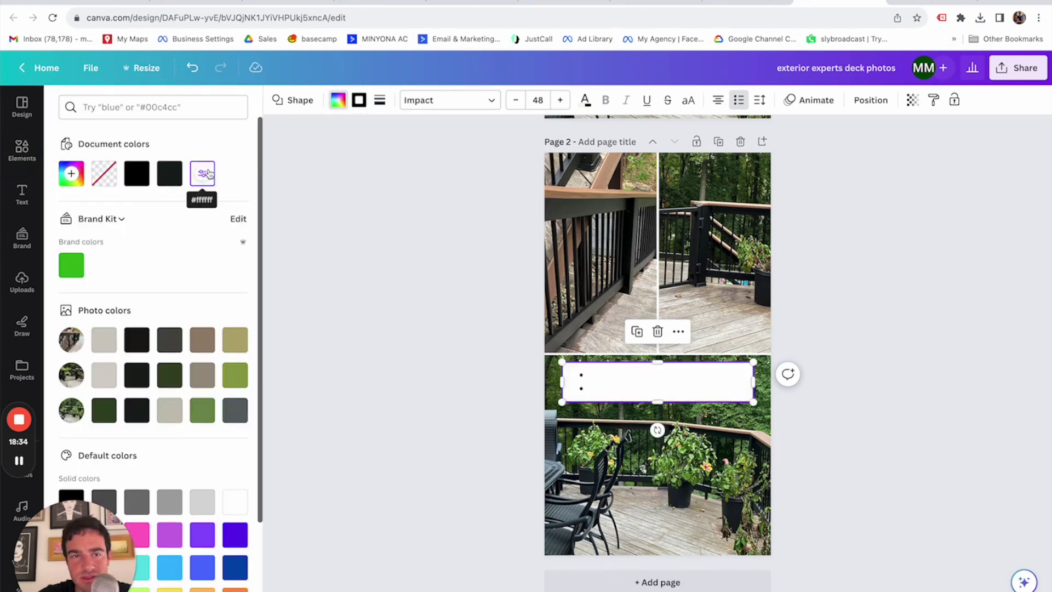
click(335, 102)
click(335, 102)
click(136, 173)
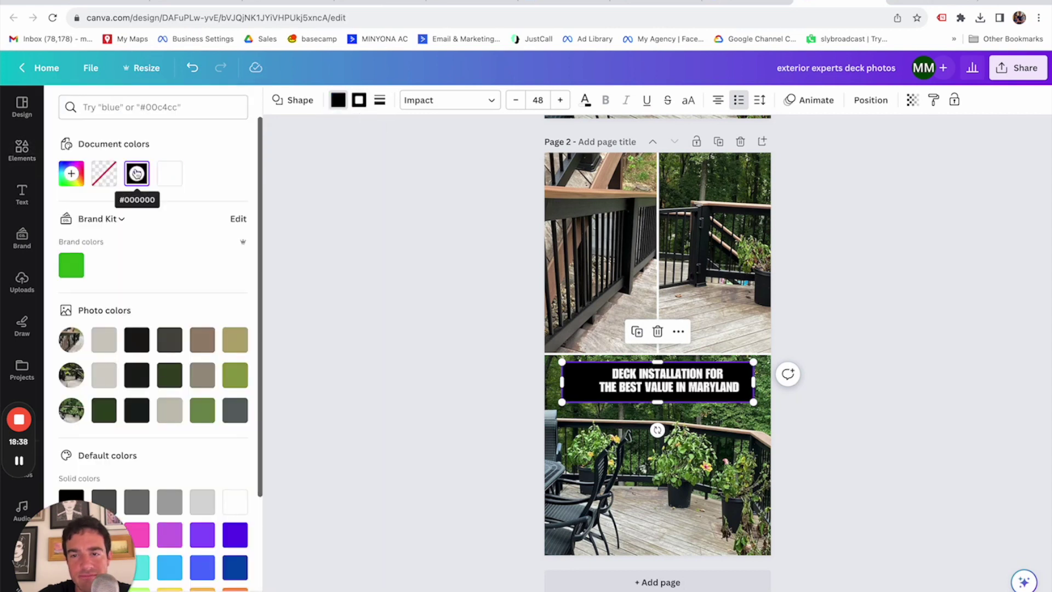
Make the headline box border white with weight 6.
click(357, 102)
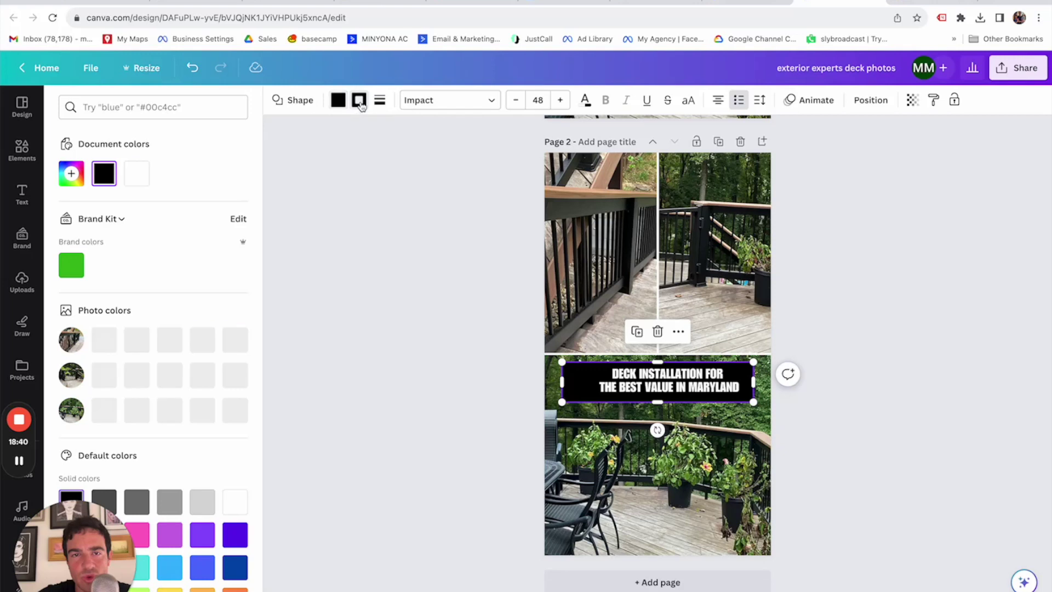
click(140, 175)
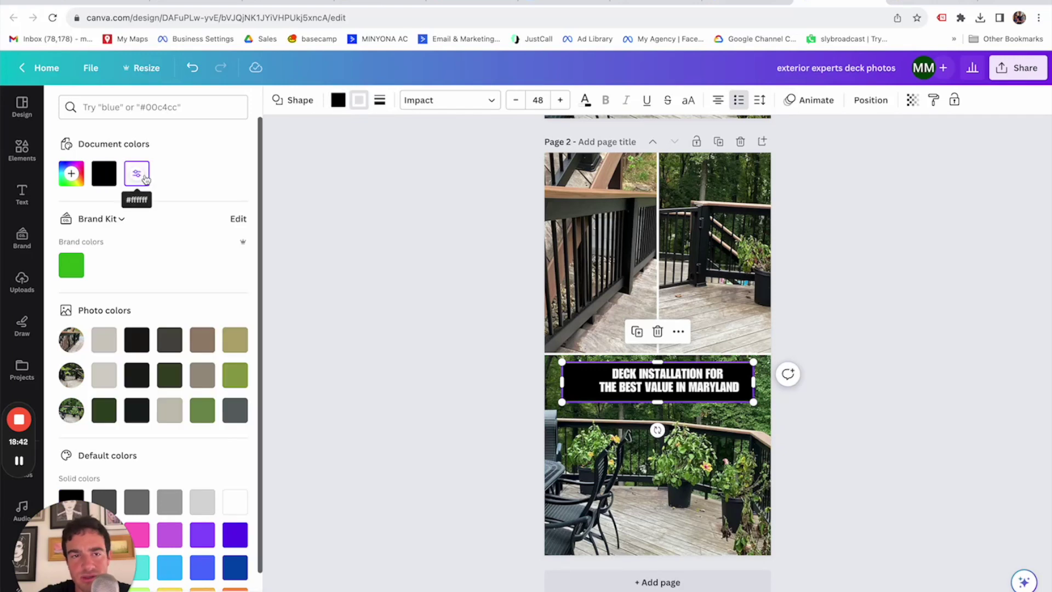
click(379, 100)
drag(387, 177, 393, 181)
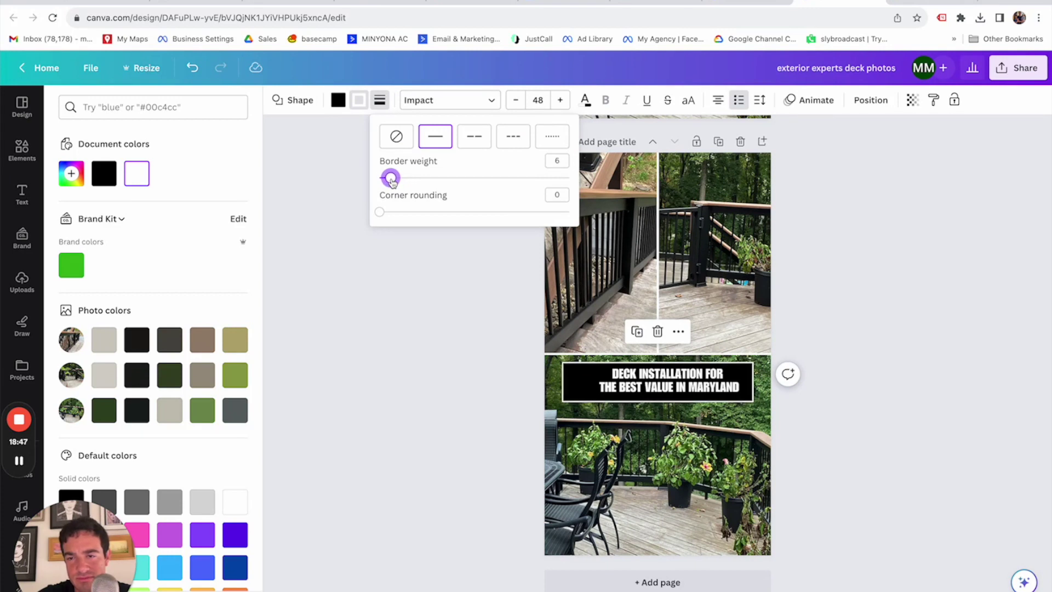
click(847, 390)
click(846, 390)
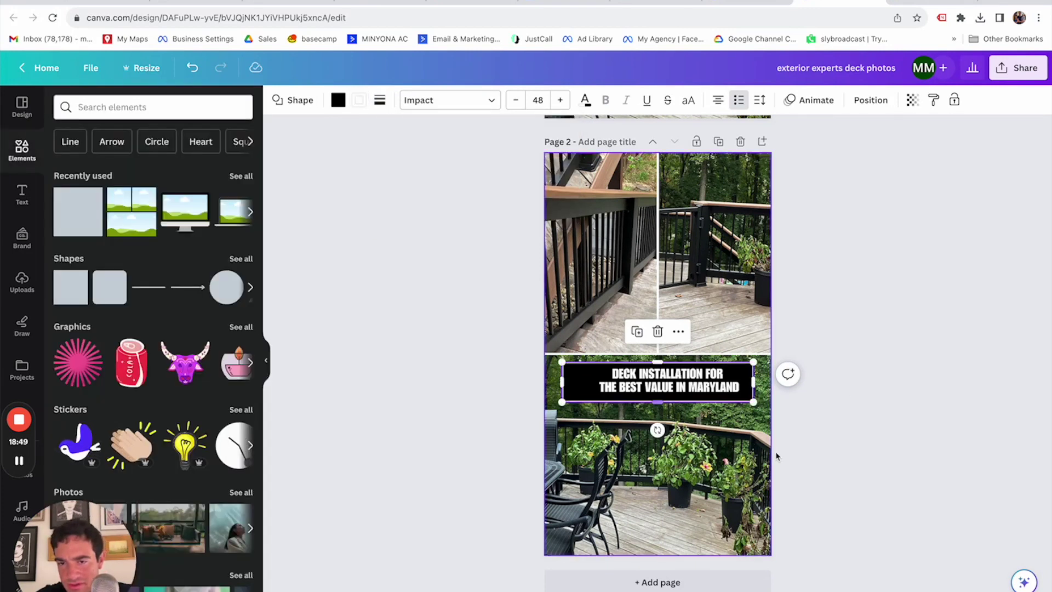
click(825, 477)
click(685, 388)
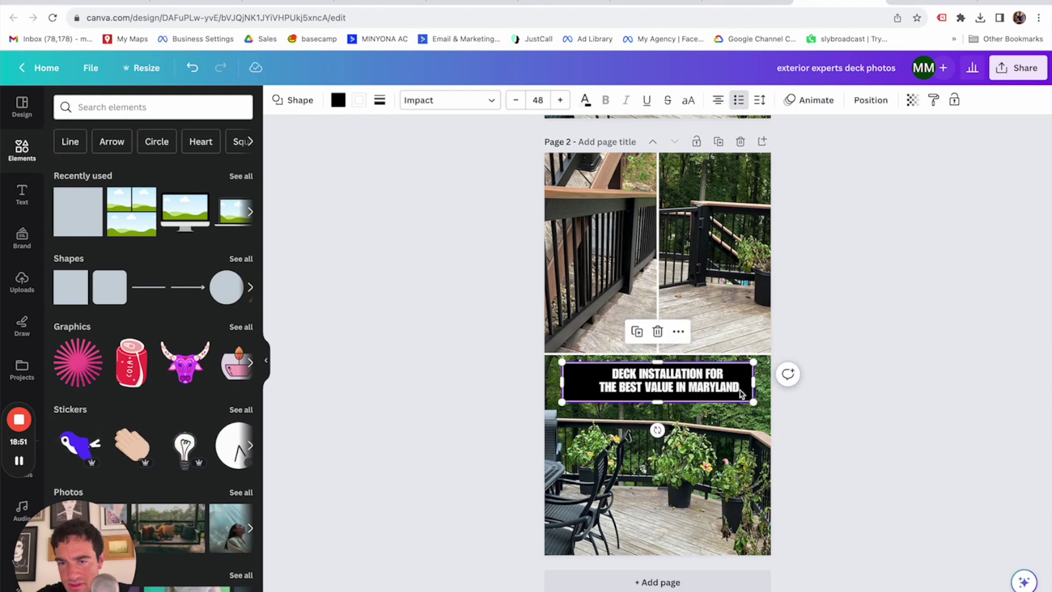
Nudge the banner left, turn off list formatting, and highlight 'DECK INSTALLATION'.
drag(712, 390, 713, 388)
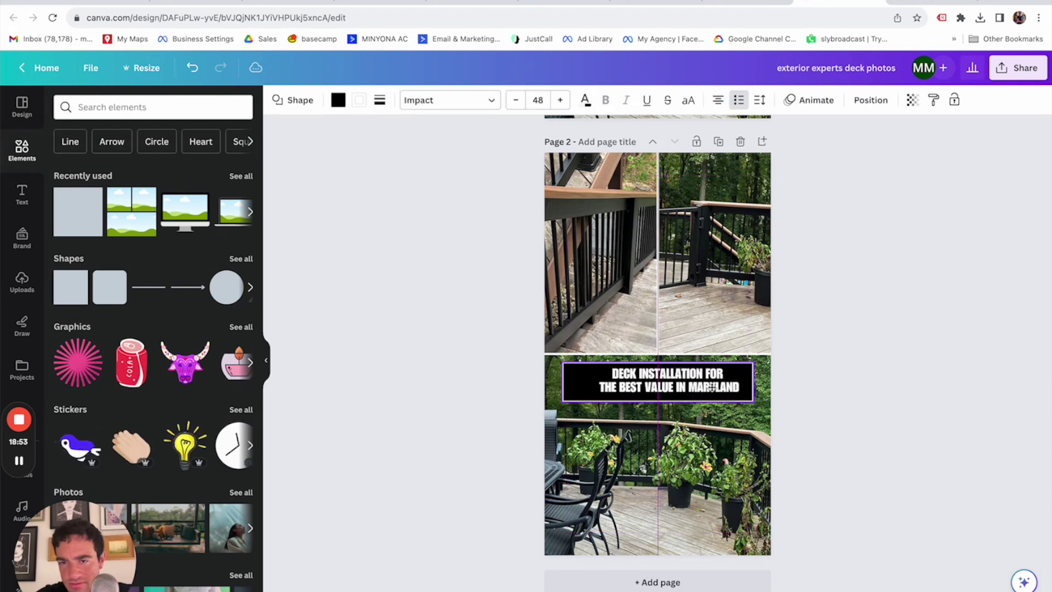
click(739, 102)
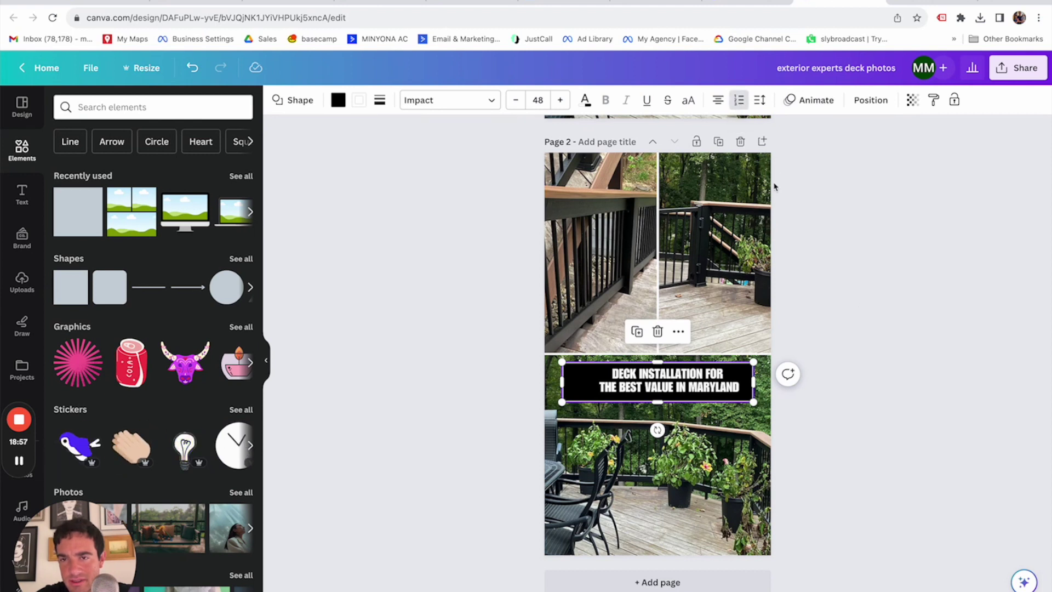
click(738, 104)
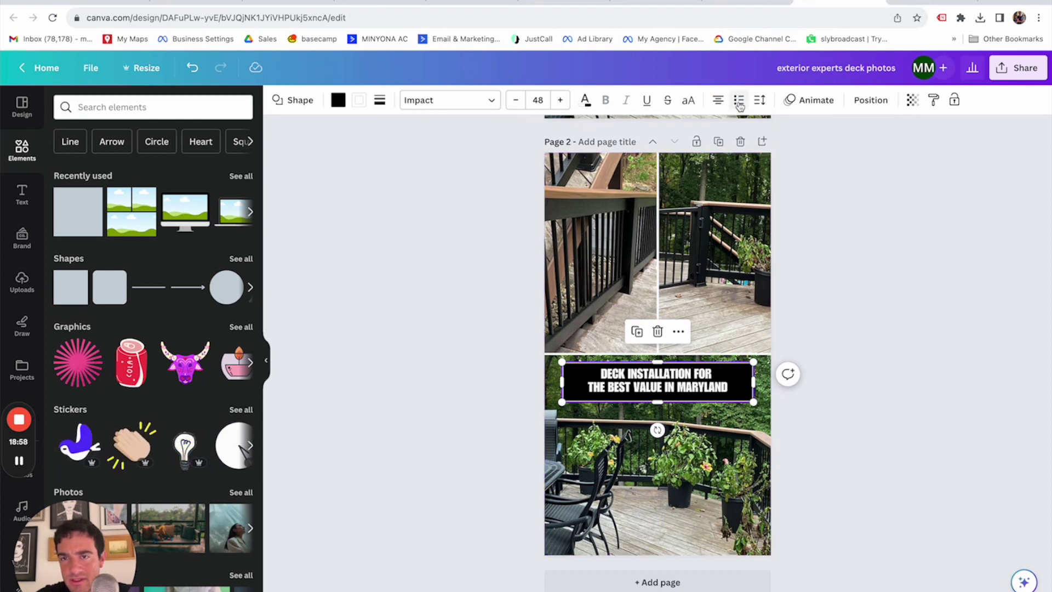
click(825, 190)
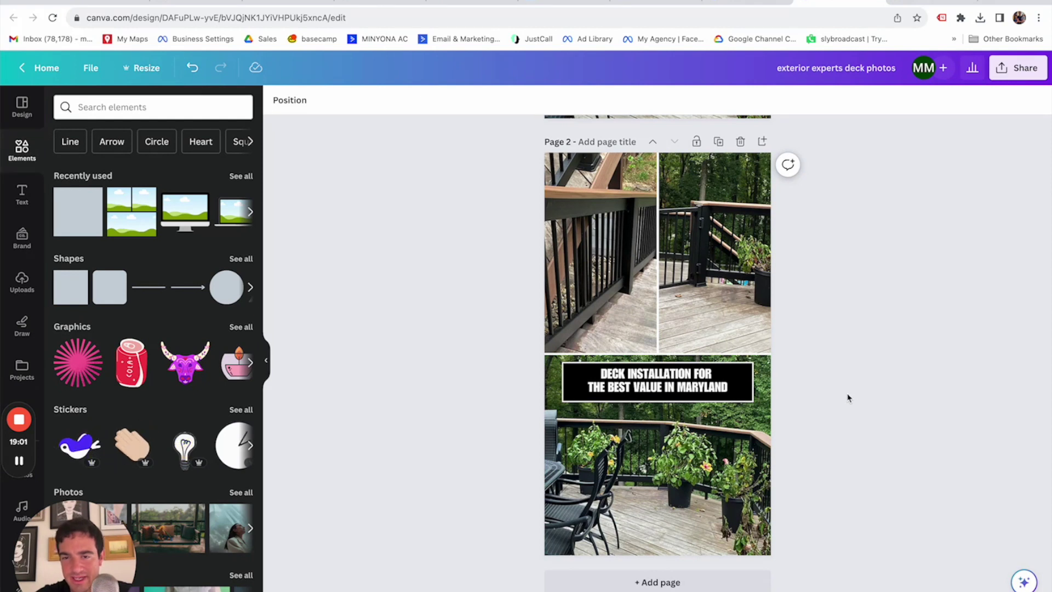
click(647, 379)
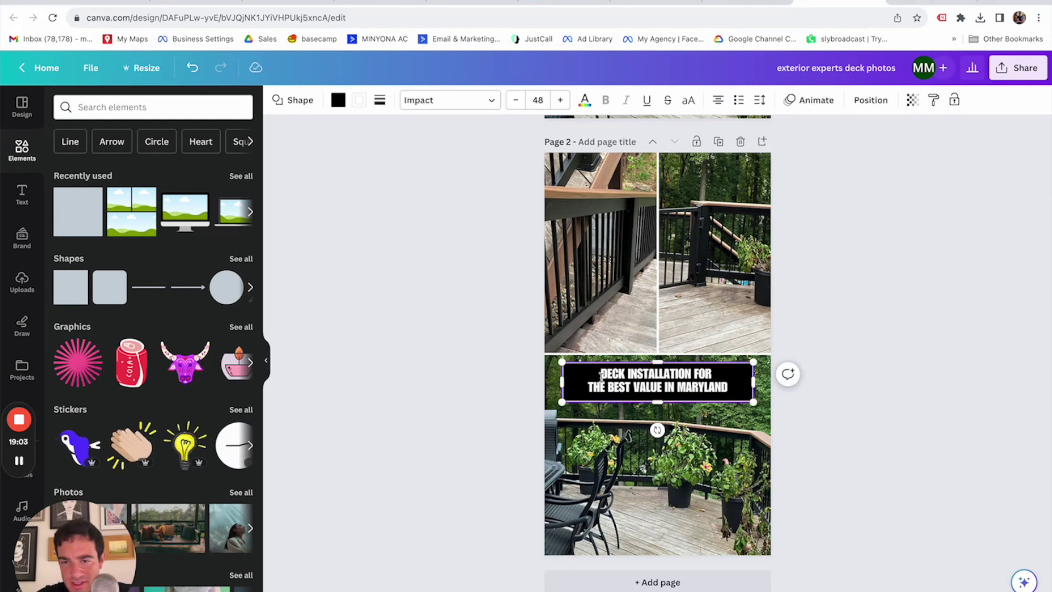
drag(600, 373, 684, 373)
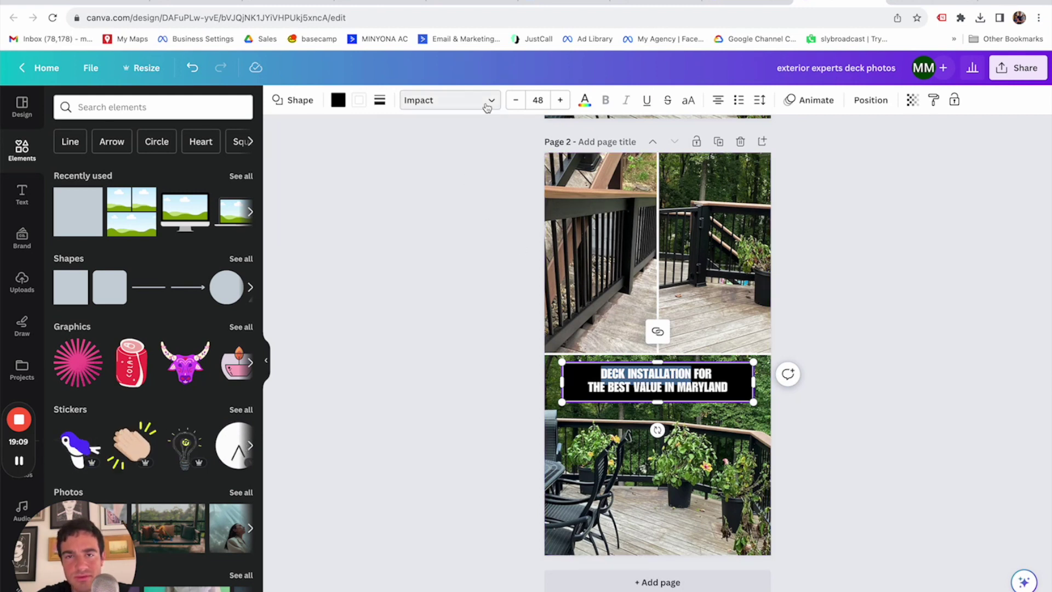
Colour 'DECK INSTALLATION' light green, leaving the rest of the headline white.
click(584, 101)
scroll(181, 475, down, 1)
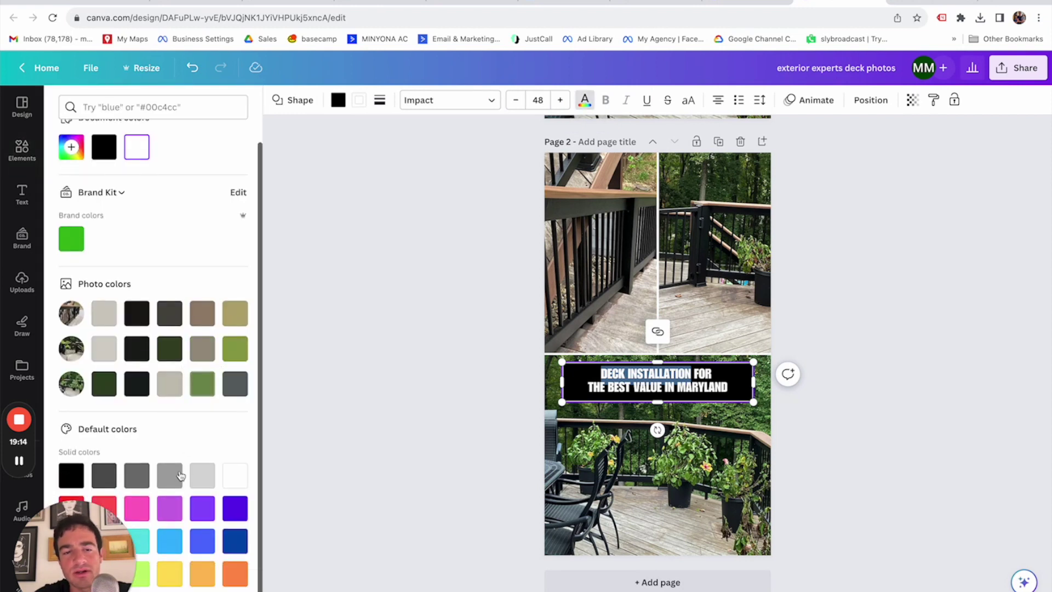
click(142, 582)
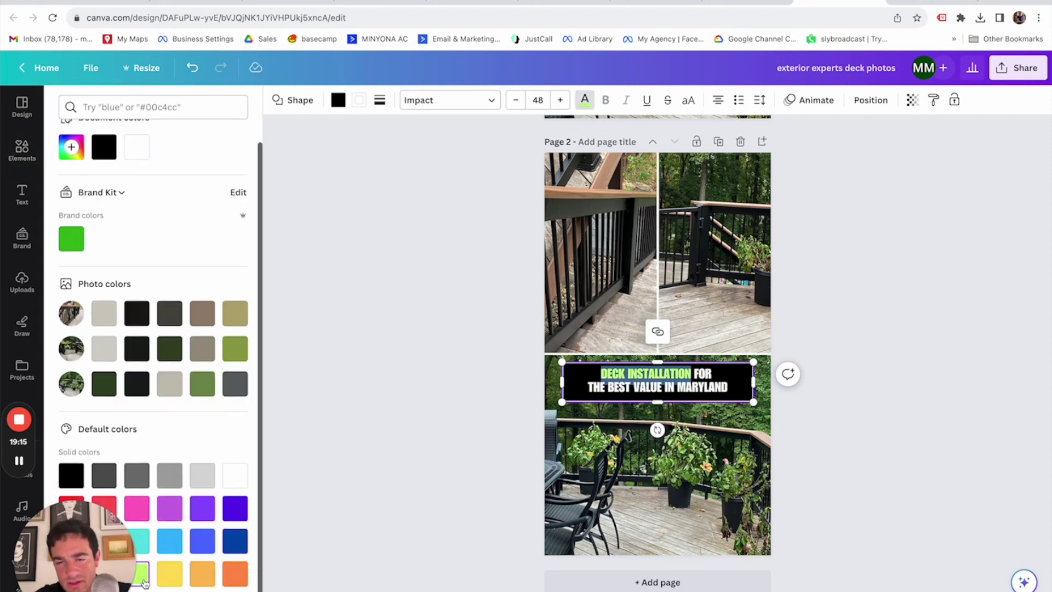
click(352, 444)
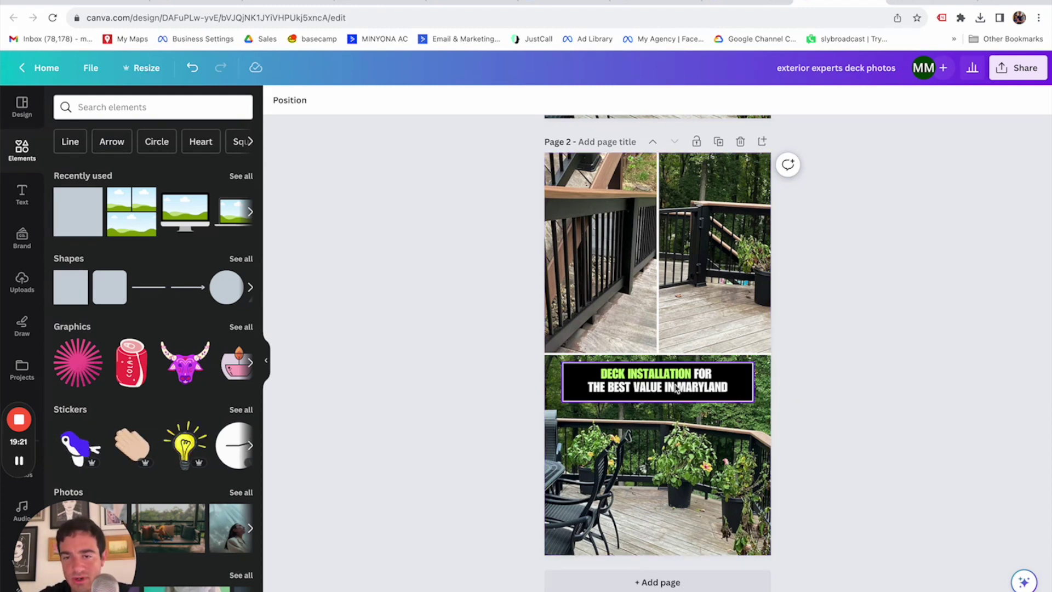
scroll(896, 379, up, 5)
scroll(896, 379, down, 5)
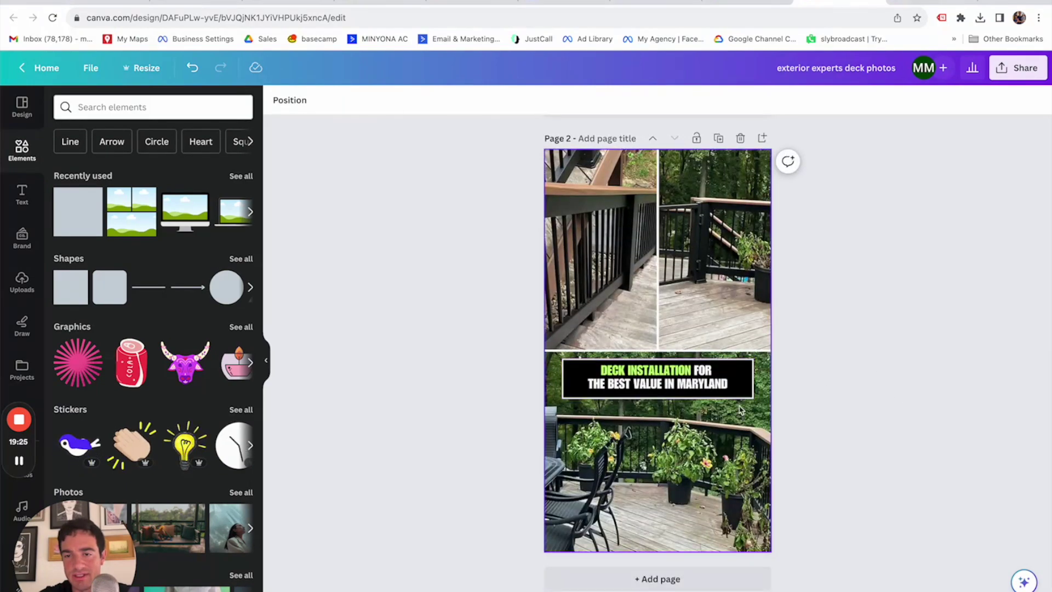
scroll(876, 351, down, 5)
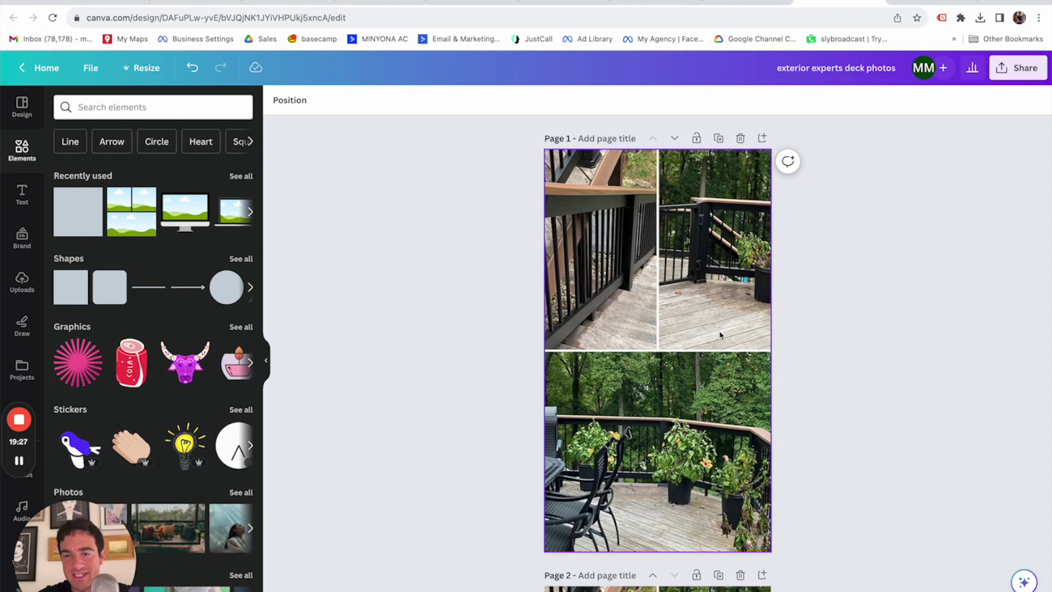
scroll(821, 342, up, 5)
scroll(810, 339, down, 5)
scroll(811, 341, up, 5)
scroll(810, 341, up, 5)
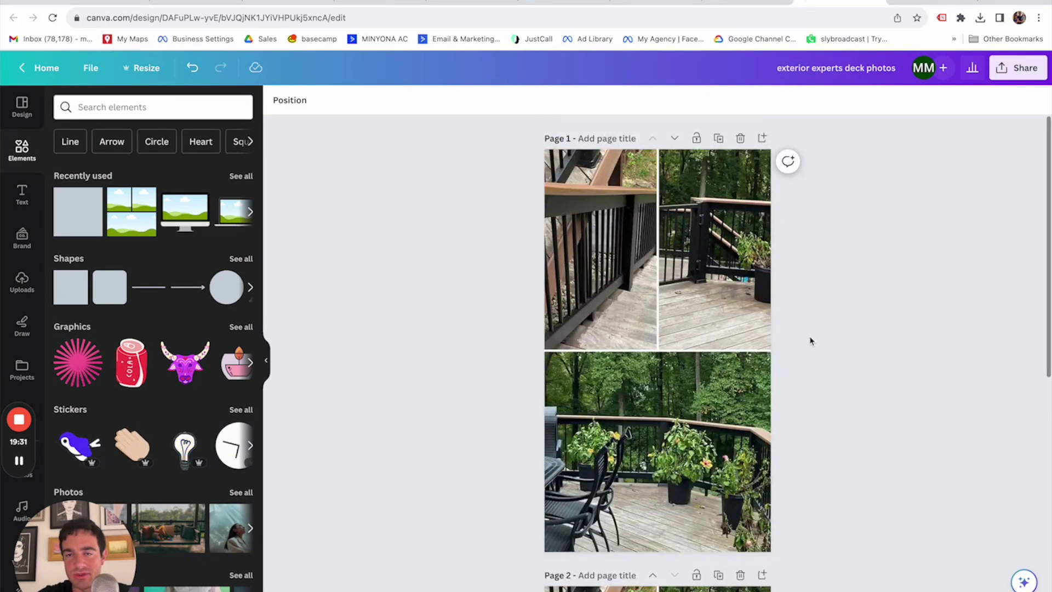
Duplicate the headline-free photo page and move the copy to the end.
click(719, 139)
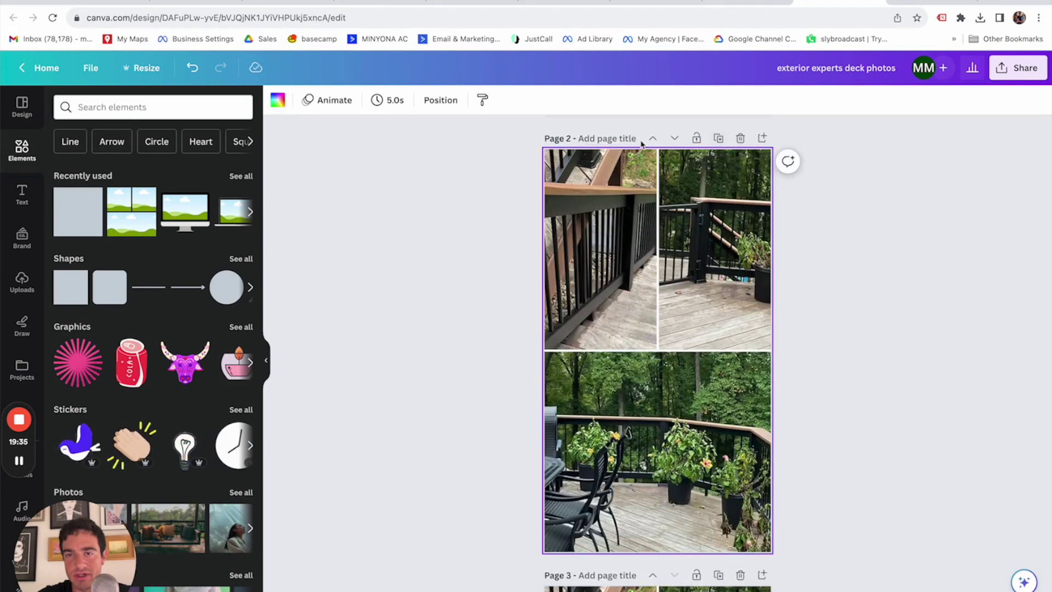
click(676, 139)
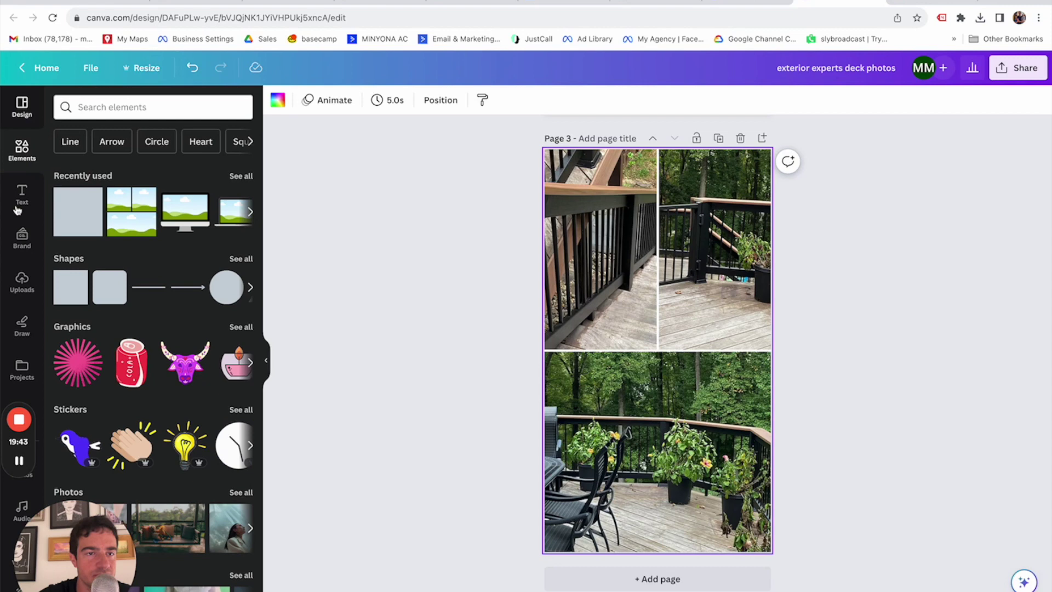
click(22, 282)
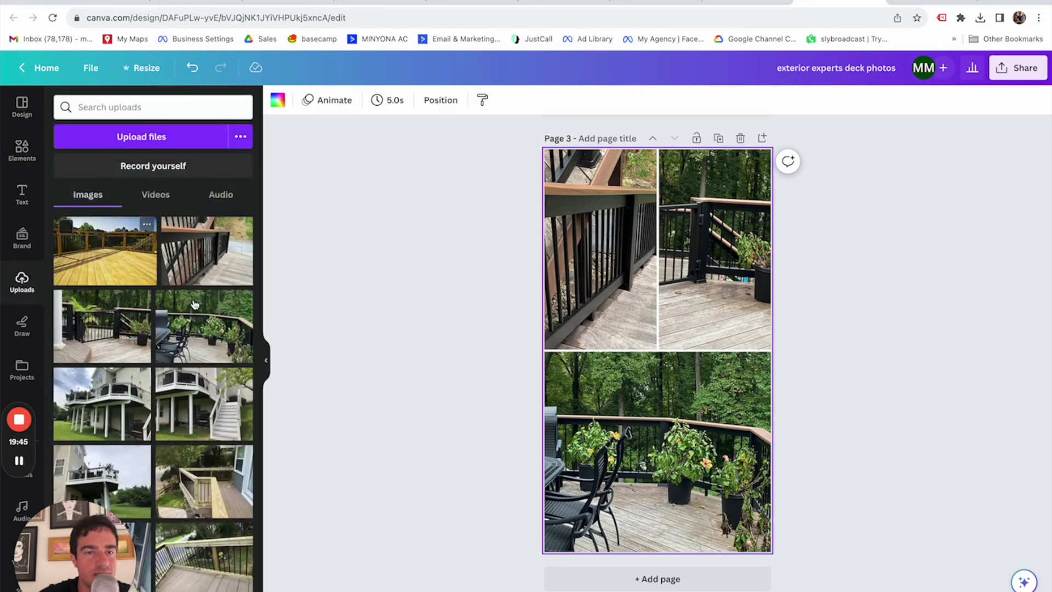
scroll(191, 307, down, 1)
Fill the grid's top-left, top-right and bottom cells with the white-house deck and stairs photos.
drag(123, 353, 580, 274)
drag(219, 364, 696, 274)
double_click(734, 274)
key(Return)
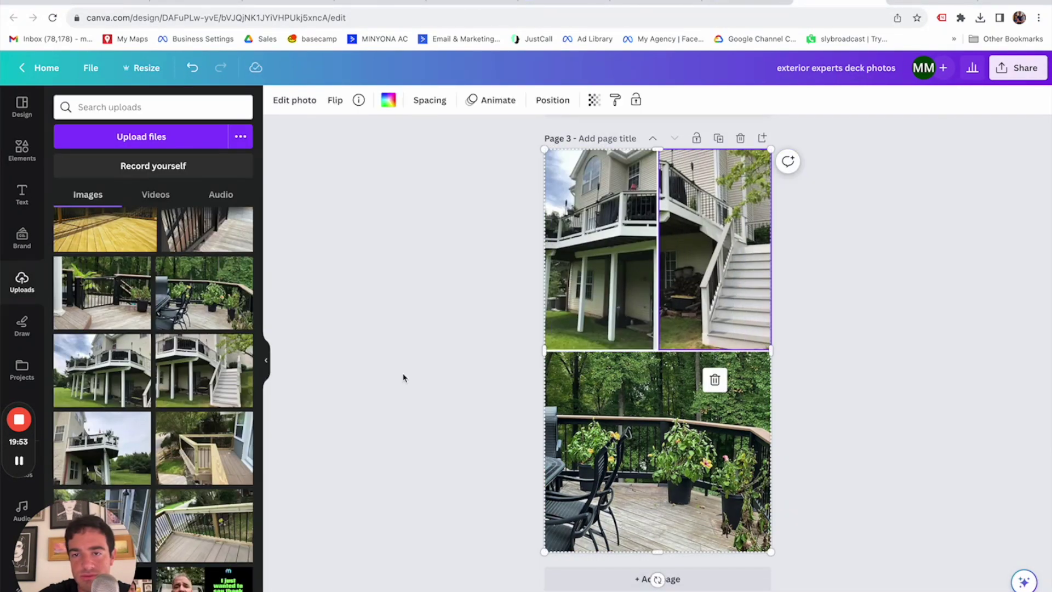
drag(116, 460, 728, 475)
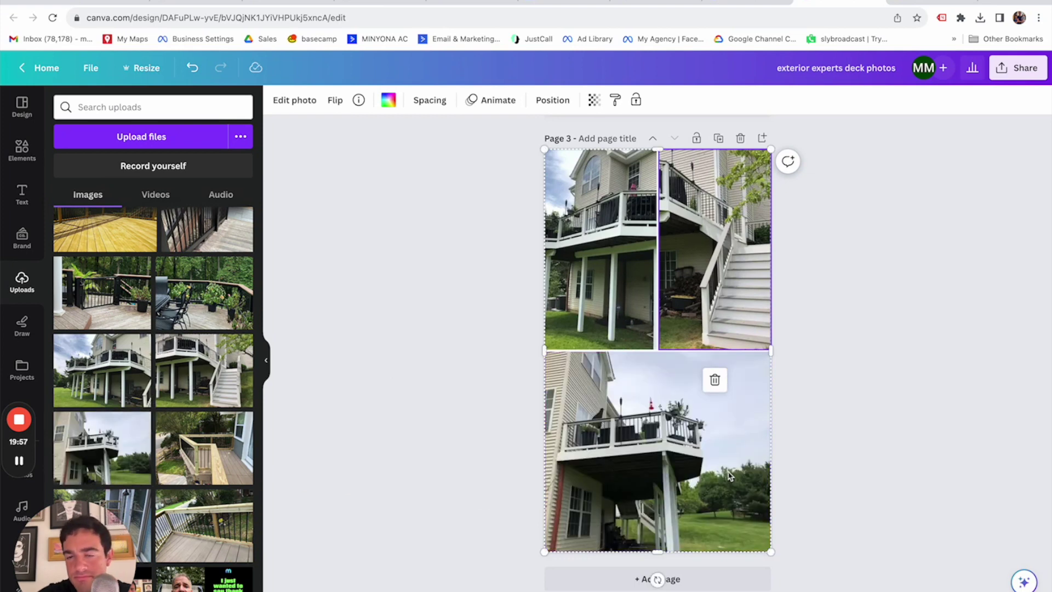
click(850, 458)
scroll(823, 361, up, 2)
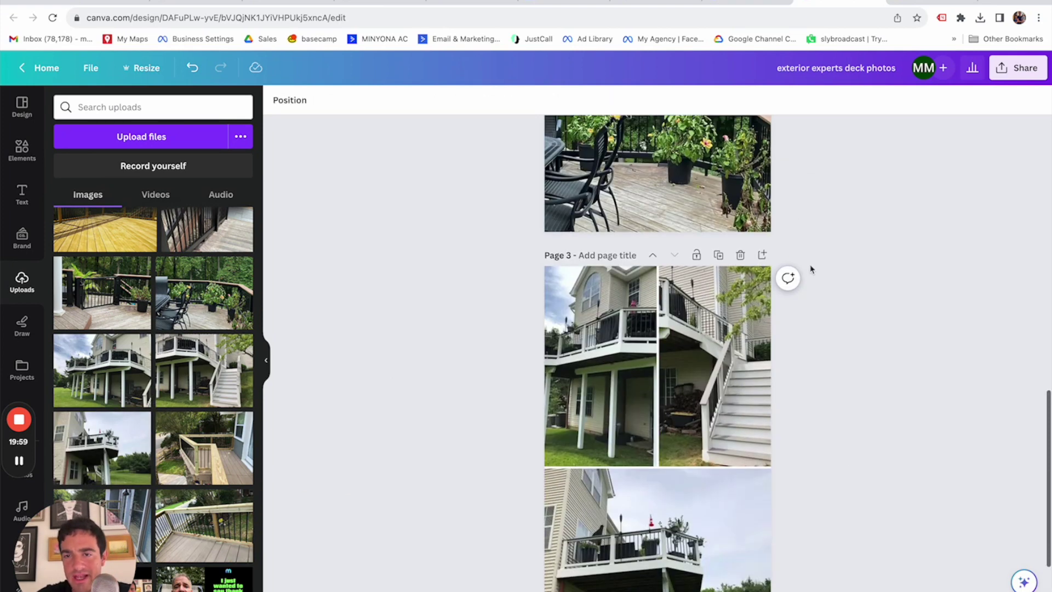
scroll(841, 268, up, 6)
scroll(778, 266, down, 3)
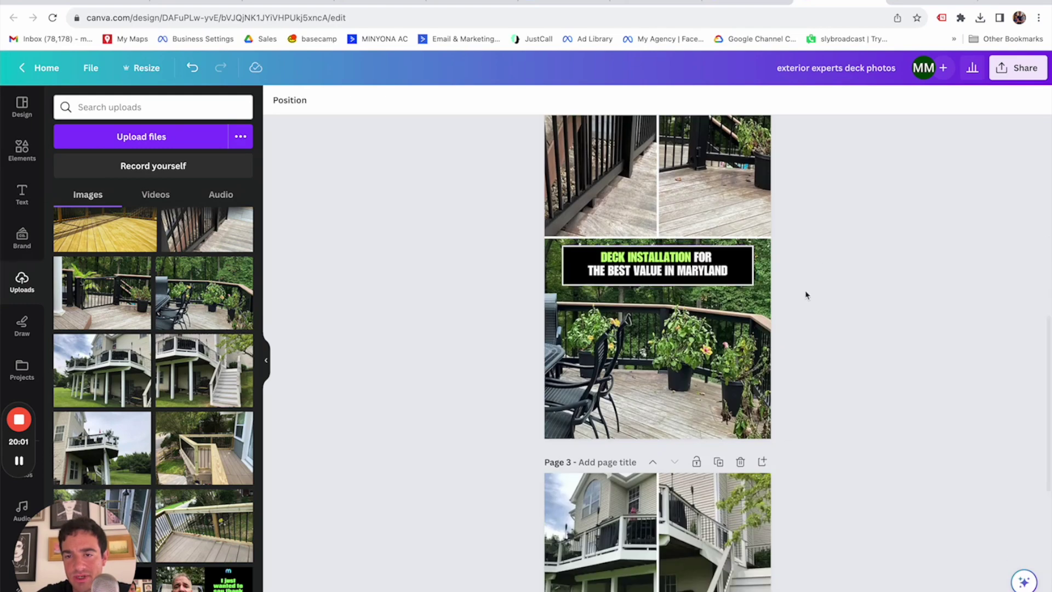
scroll(805, 295, down, 4)
scroll(839, 298, down, 8)
scroll(838, 298, up, 10)
click(700, 281)
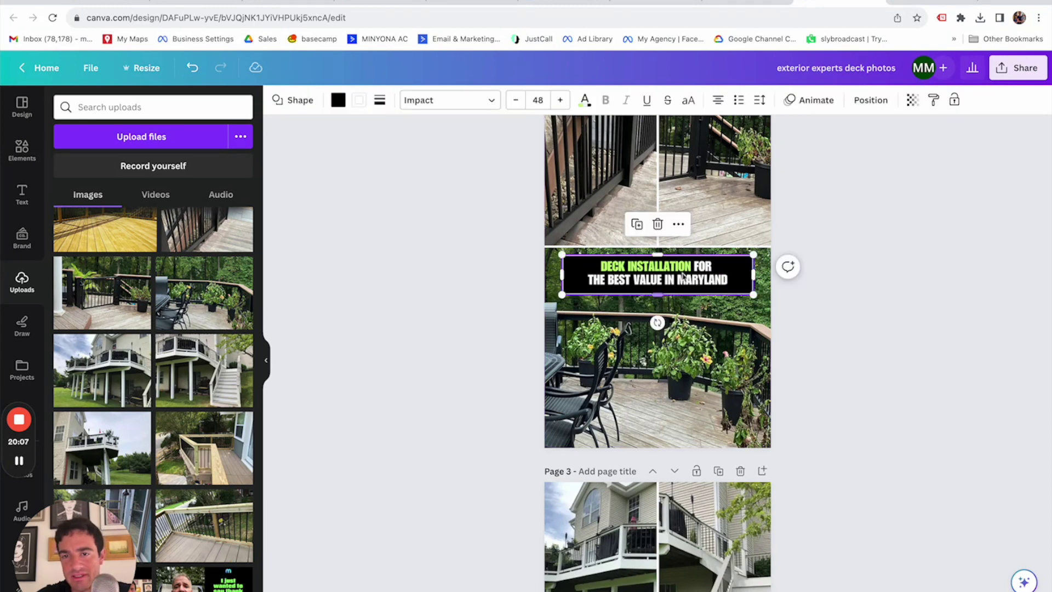
scroll(814, 346, down, 5)
click(703, 384)
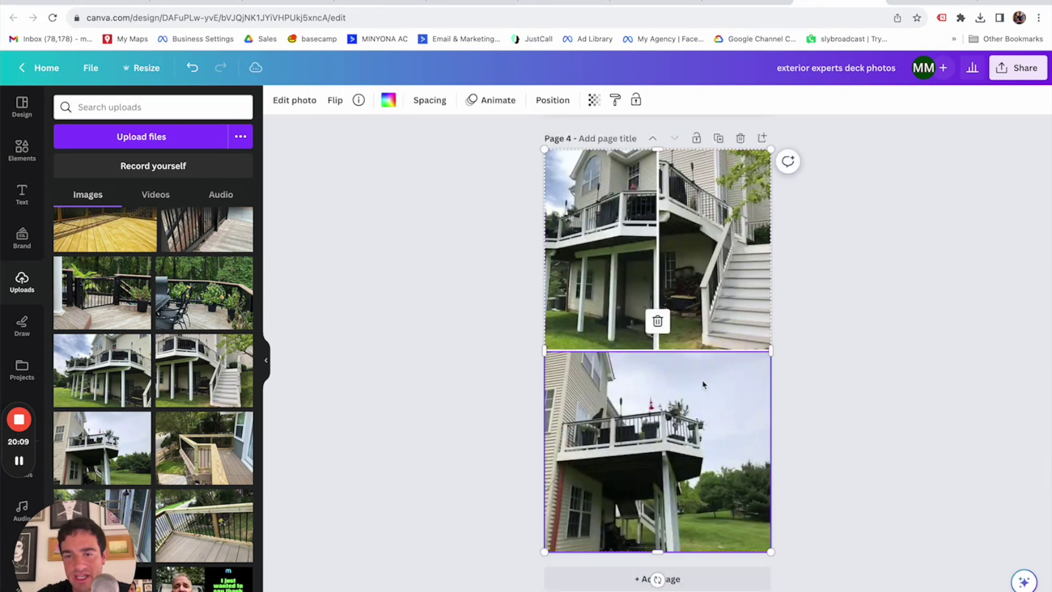
key(ctrl+z)
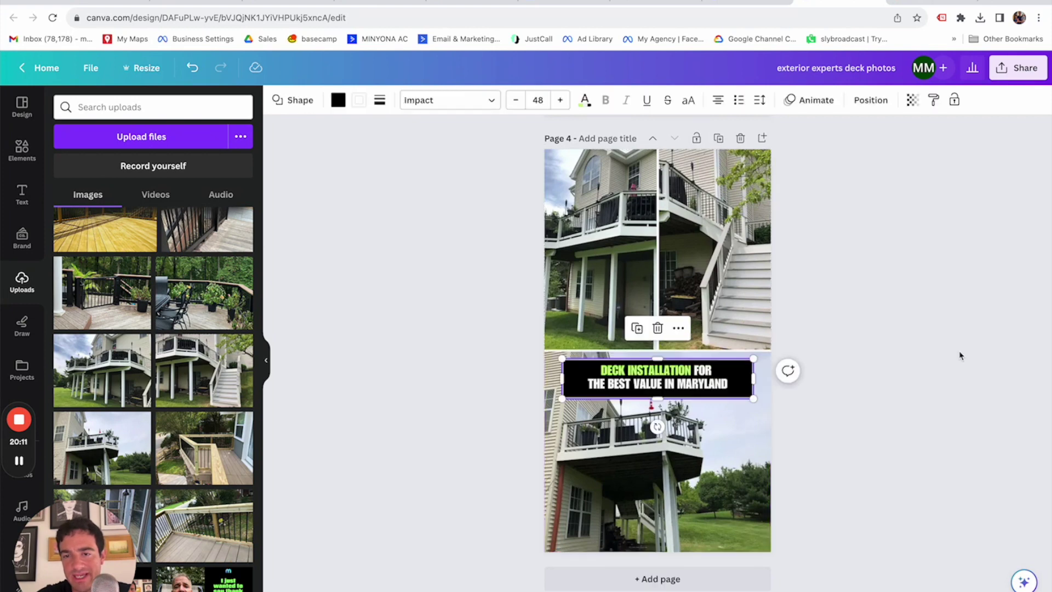
click(938, 335)
scroll(901, 332, up, 12)
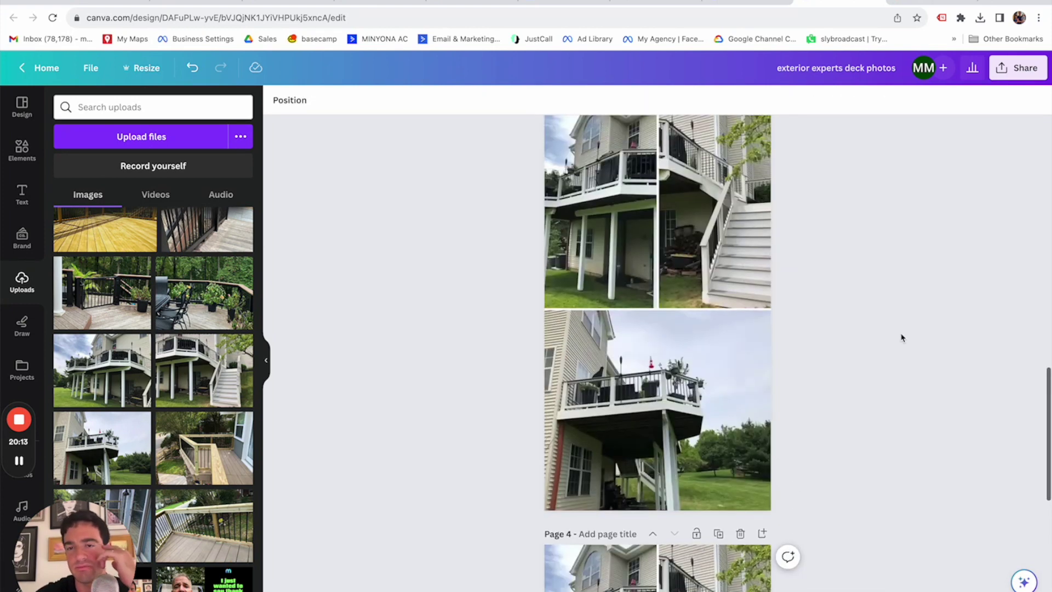
scroll(856, 350, down, 12)
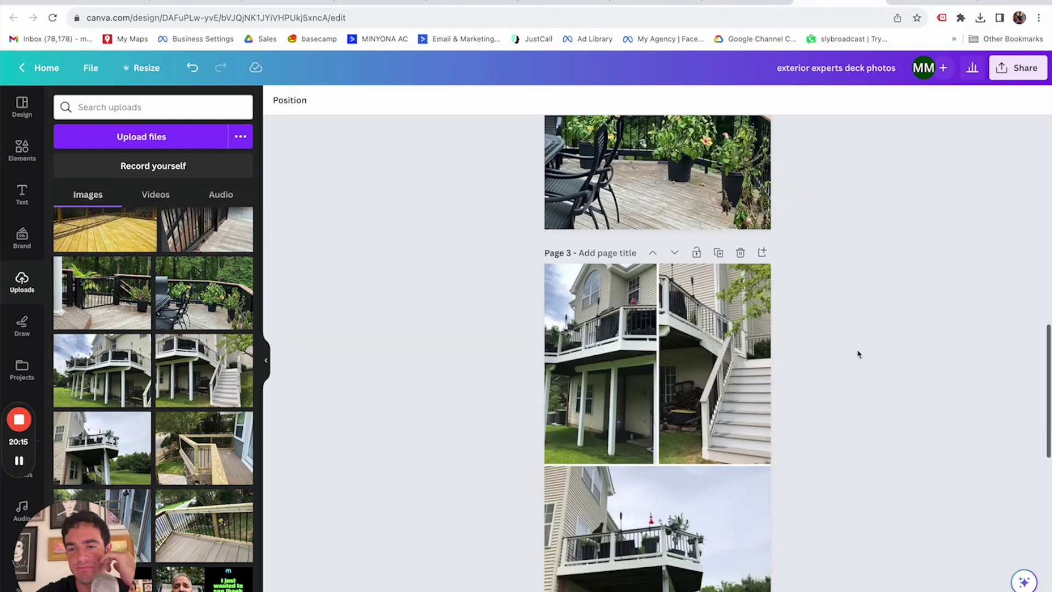
scroll(739, 331, down, 8)
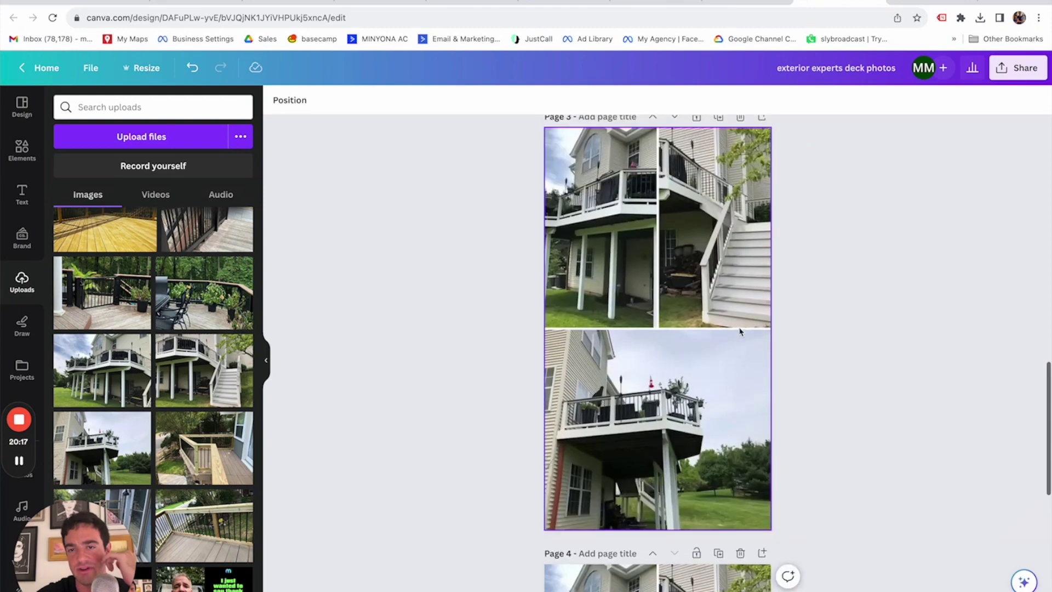
scroll(710, 416, up, 8)
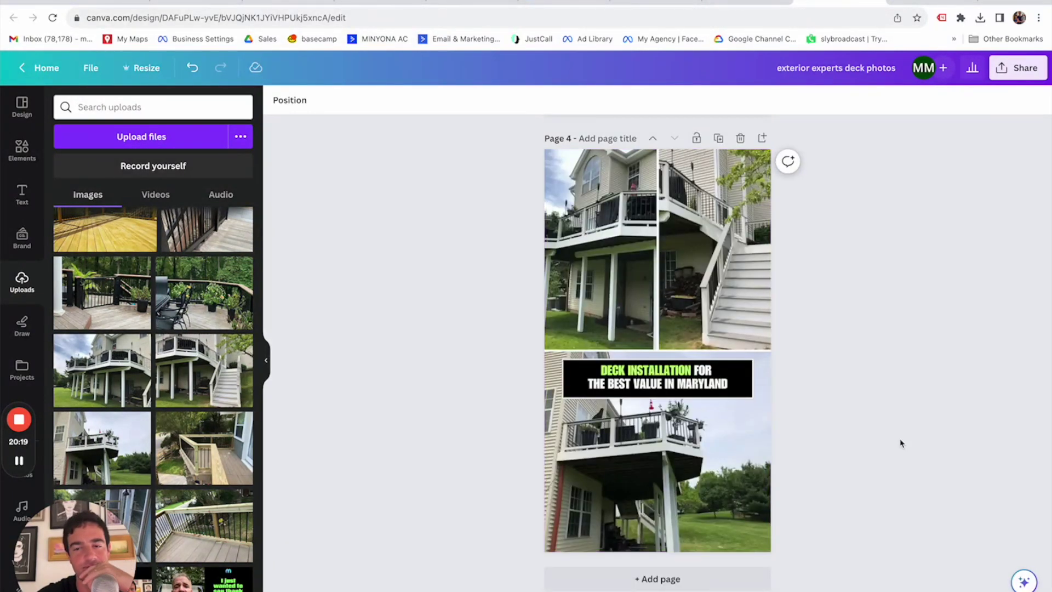
scroll(900, 443, up, 20)
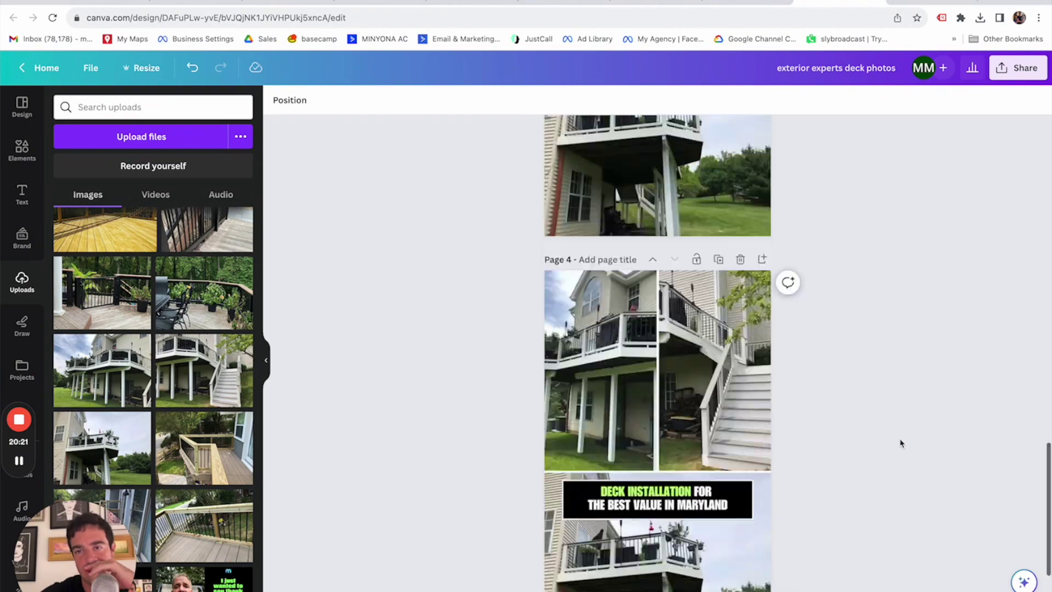
scroll(900, 442, down, 2)
scroll(900, 442, up, 4)
scroll(900, 442, down, 6)
scroll(900, 443, down, 15)
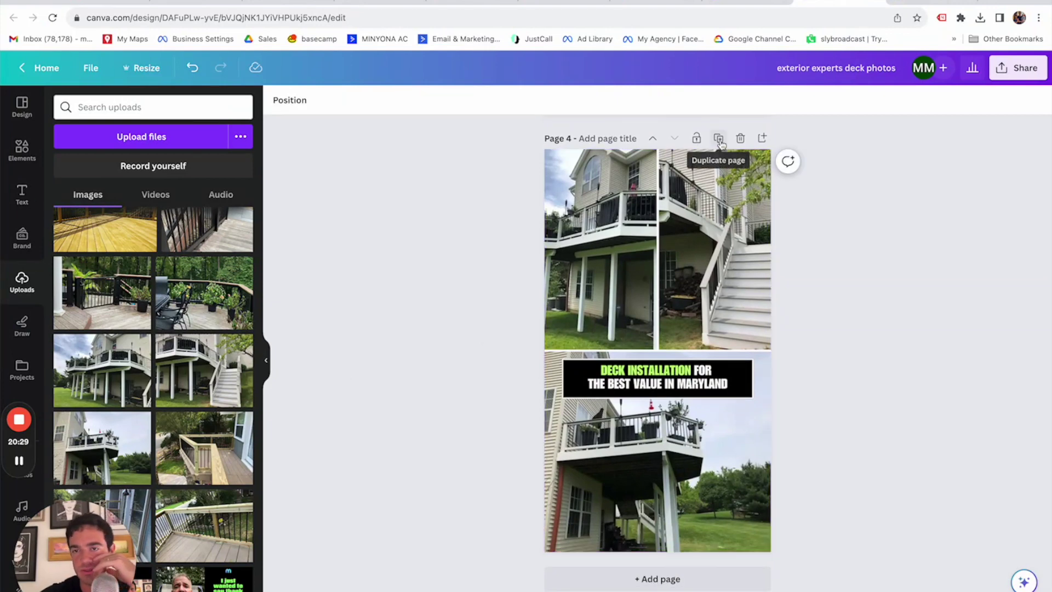
Add page 5 and fill it with the yellow wooden deck photo.
click(651, 577)
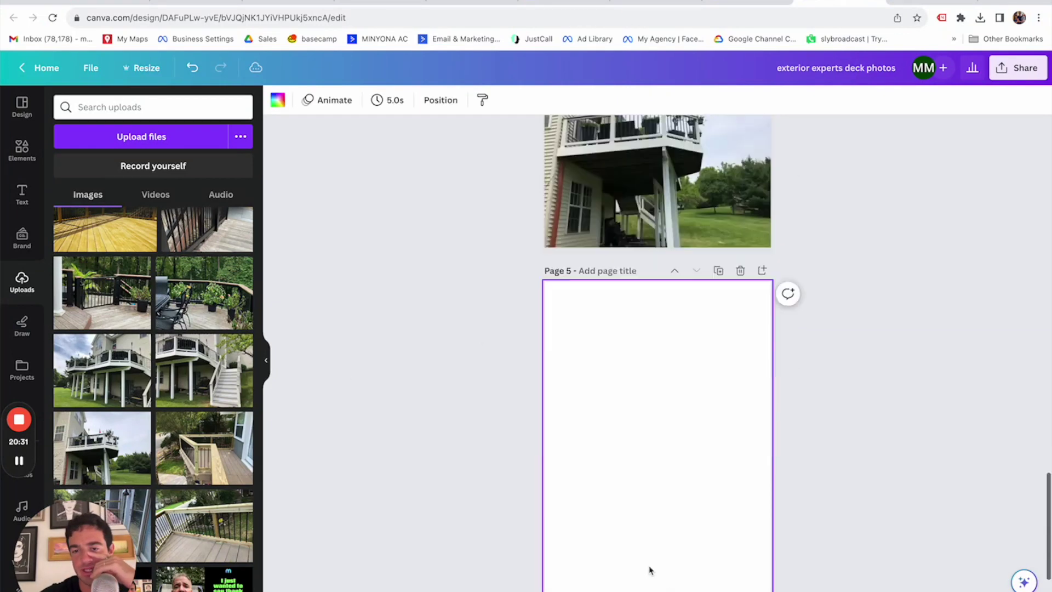
drag(110, 231, 548, 306)
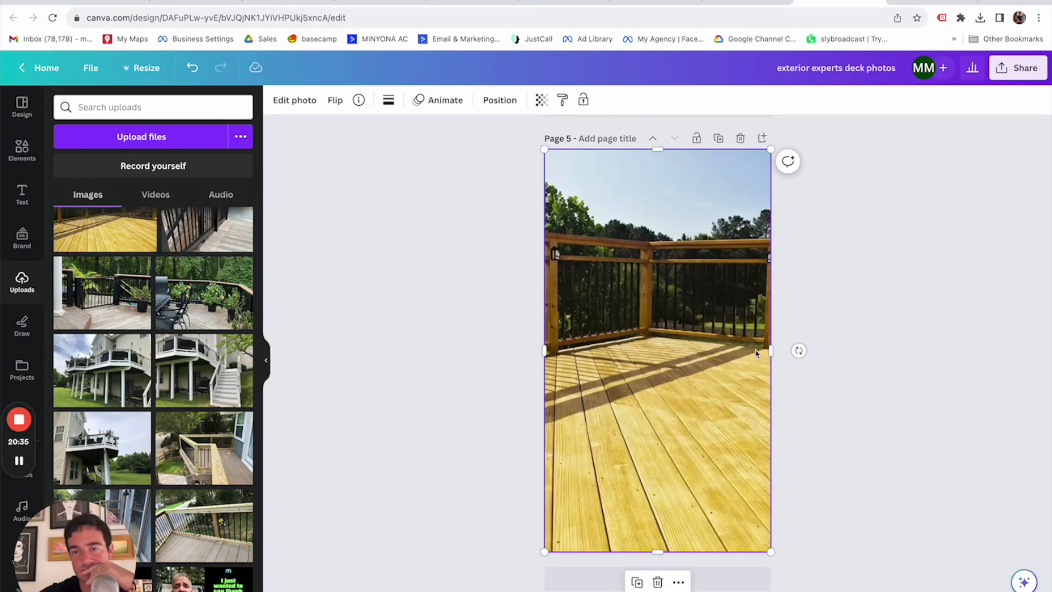
click(885, 361)
scroll(884, 360, up, 5)
scroll(883, 360, down, 5)
scroll(884, 378, up, 6)
scroll(885, 378, up, 5)
scroll(884, 383, down, 8)
scroll(884, 390, up, 6)
scroll(885, 434, down, 6)
scroll(885, 436, down, 1)
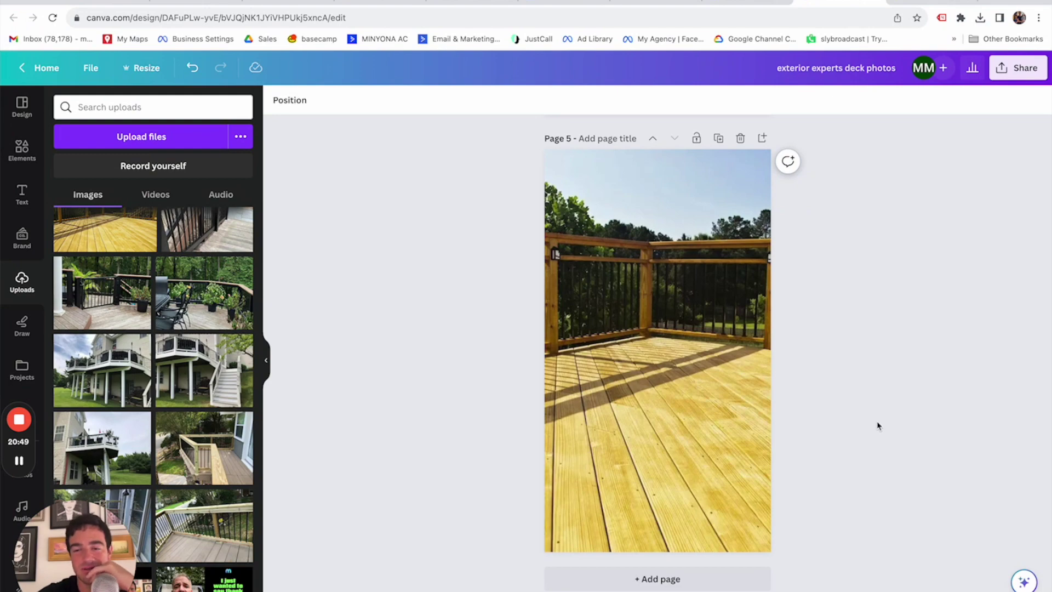
scroll(877, 426, up, 20)
scroll(877, 425, up, 10)
scroll(878, 425, down, 1)
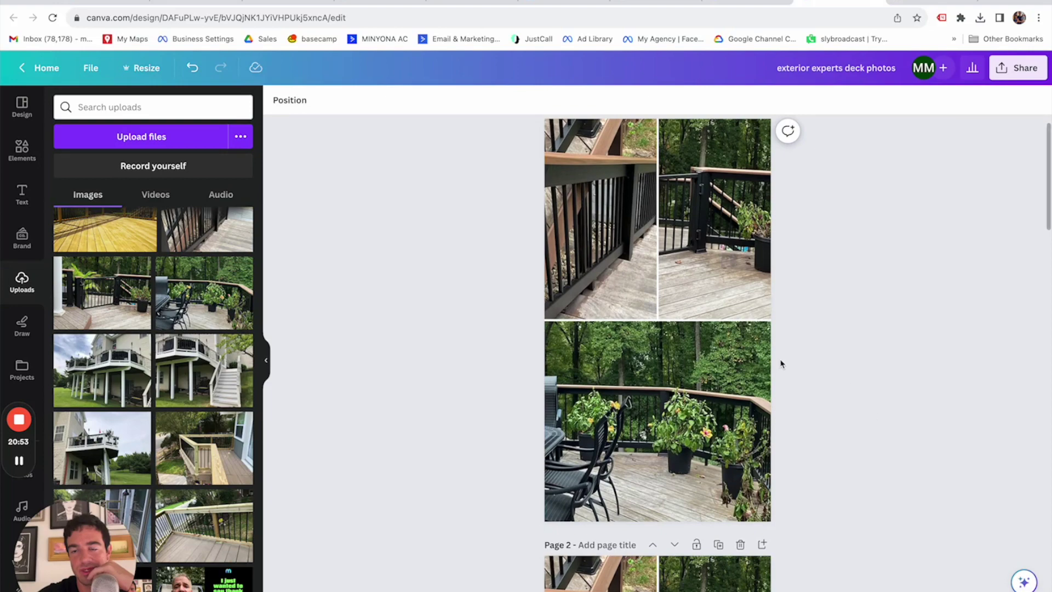
scroll(781, 363, down, 4)
scroll(789, 359, up, 4)
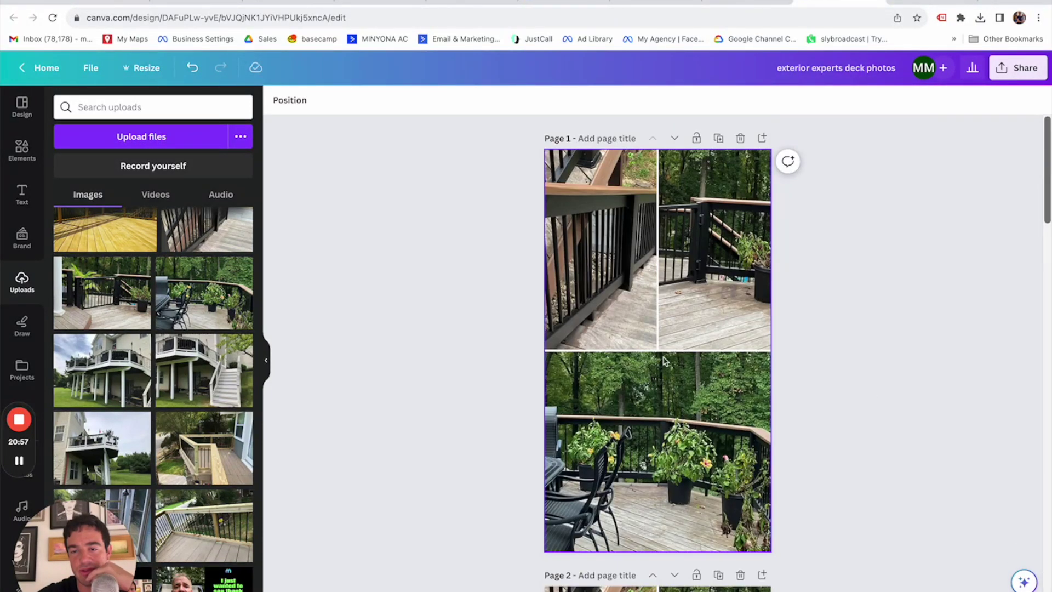
scroll(664, 361, down, 5)
scroll(691, 373, down, 3)
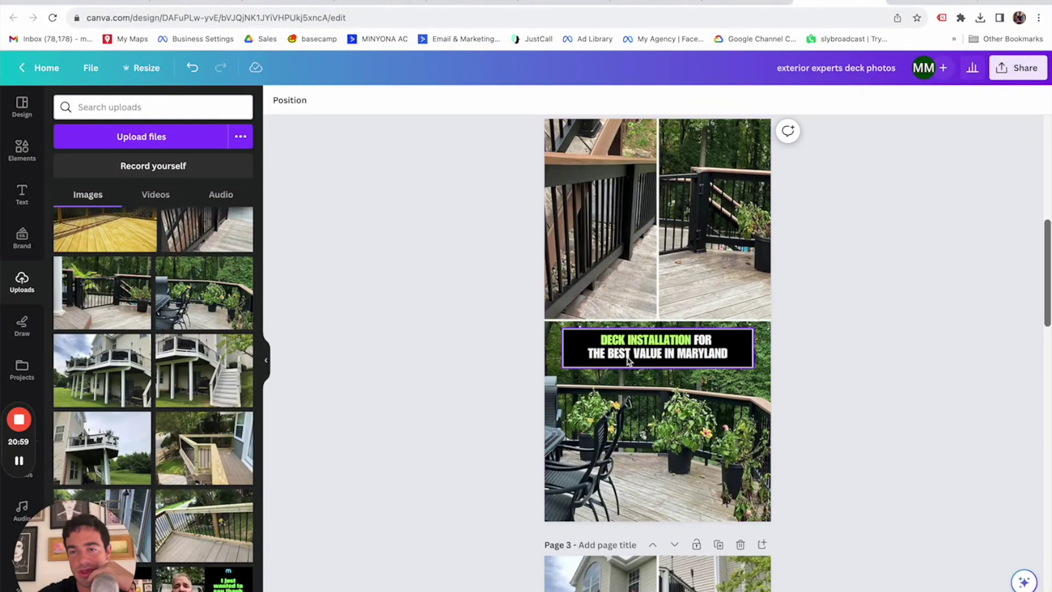
scroll(629, 338, down, 7)
scroll(667, 280, up, 6)
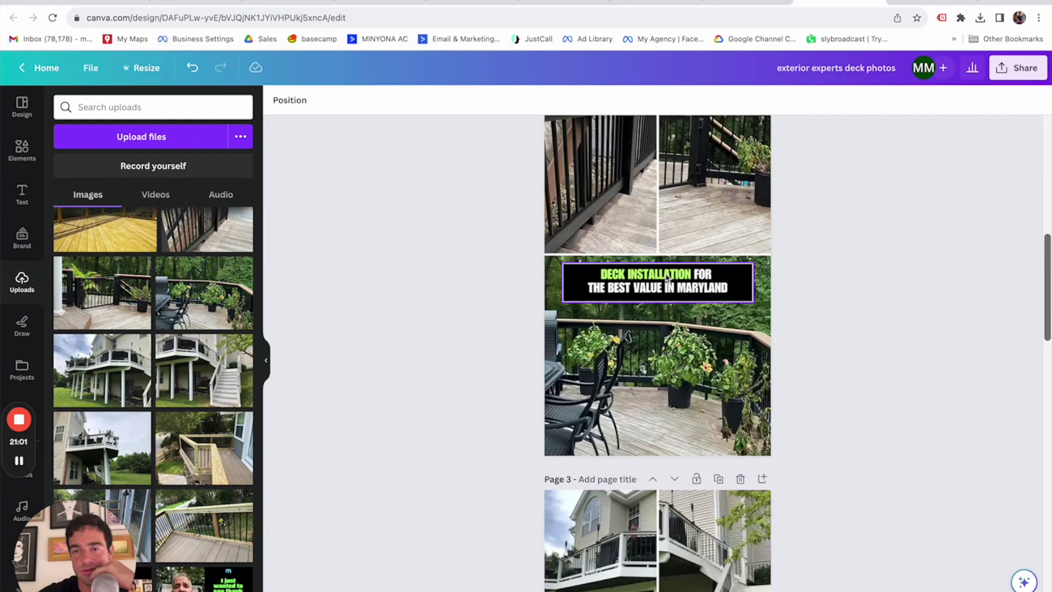
scroll(666, 278, down, 6)
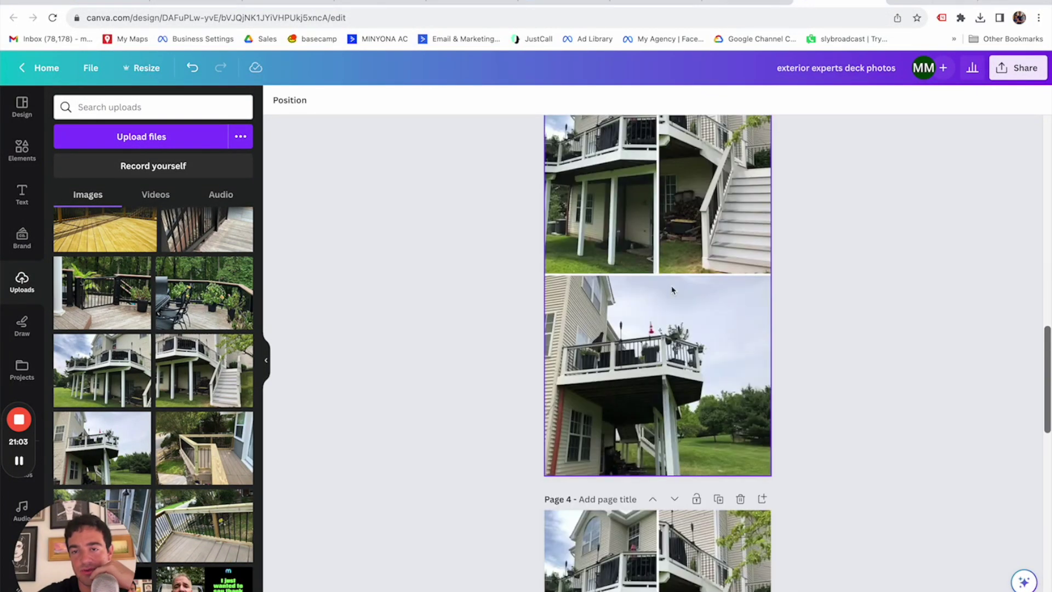
scroll(613, 330, down, 6)
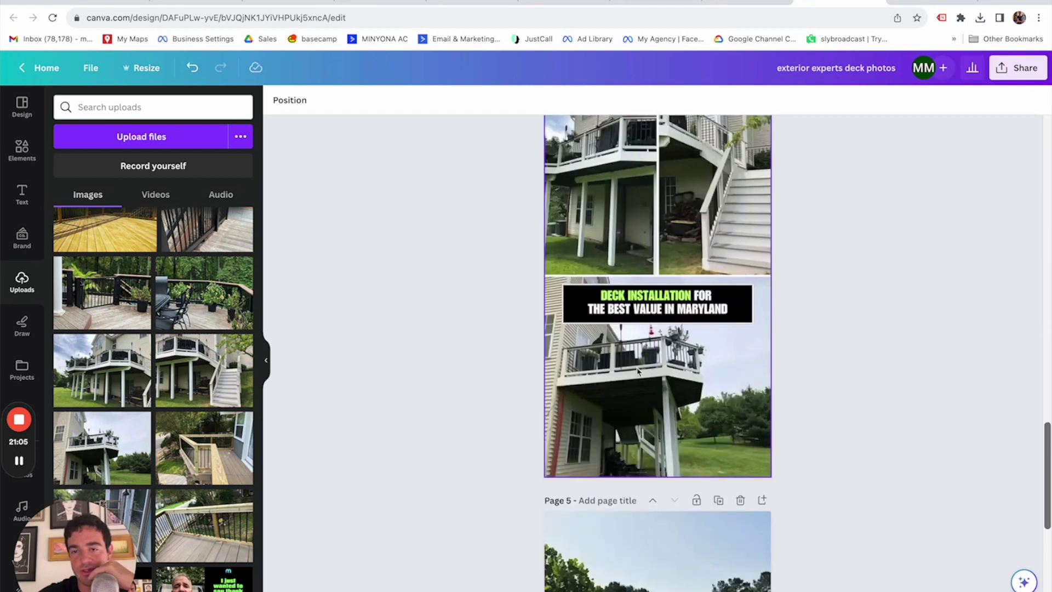
scroll(657, 350, down, 6)
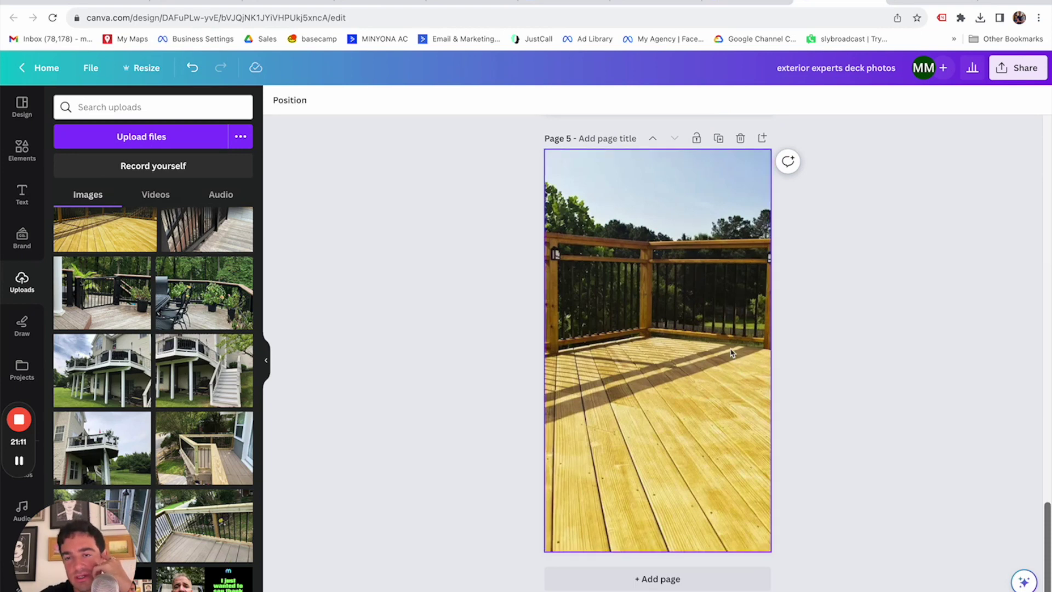
Duplicate the yellow deck page as page 6 carrying the DECK INSTALLATION headline banner.
click(718, 139)
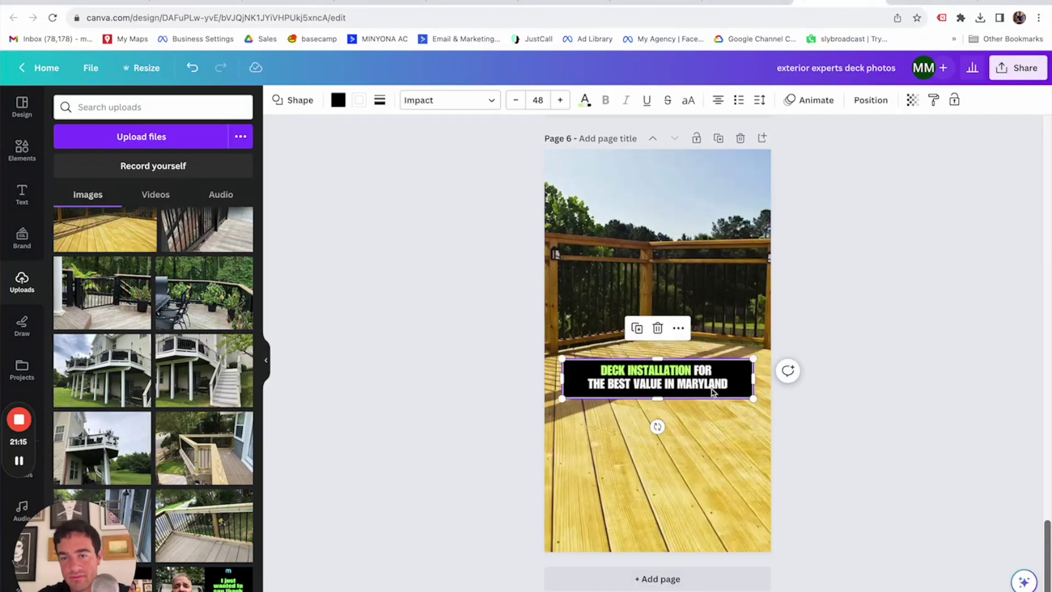
click(872, 374)
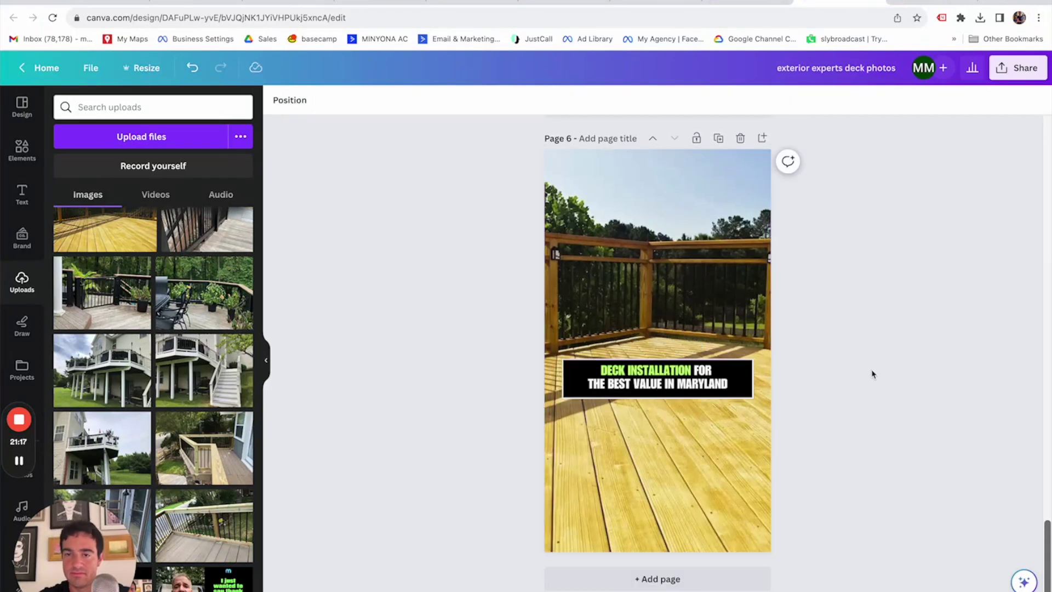
scroll(873, 374, up, 15)
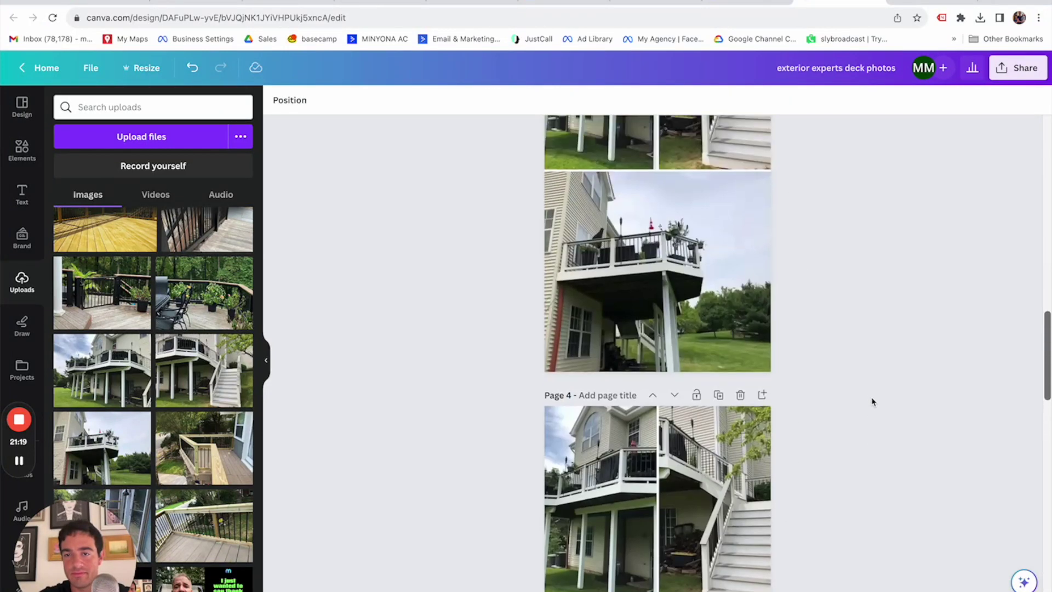
scroll(873, 401, up, 10)
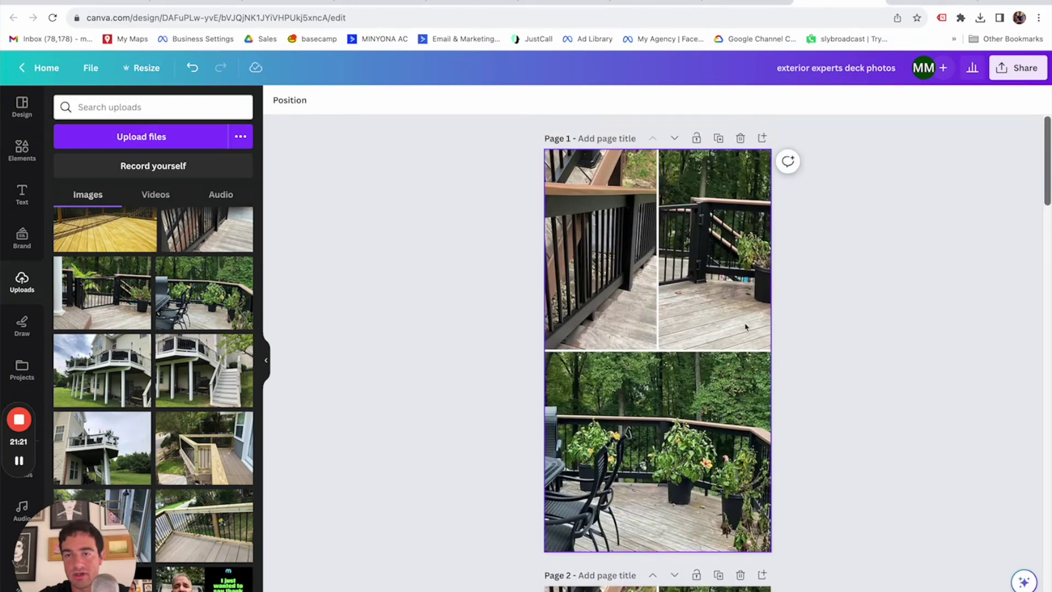
scroll(745, 327, up, 20)
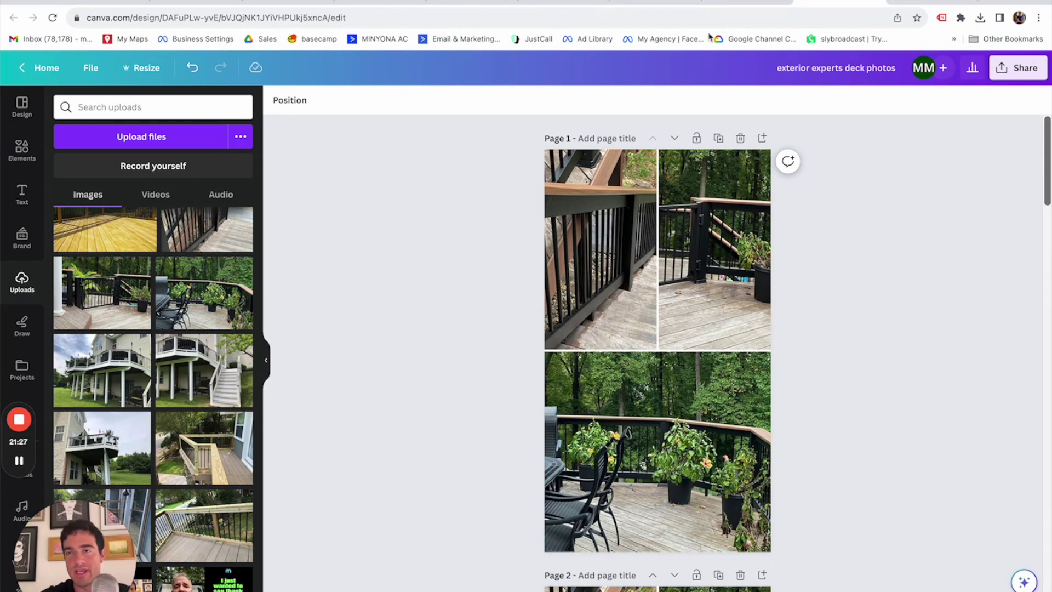
In a new tab, look up the ad account in Ads Manager, then return to Canva.
key(super+t)
text(MINYONA ADS)
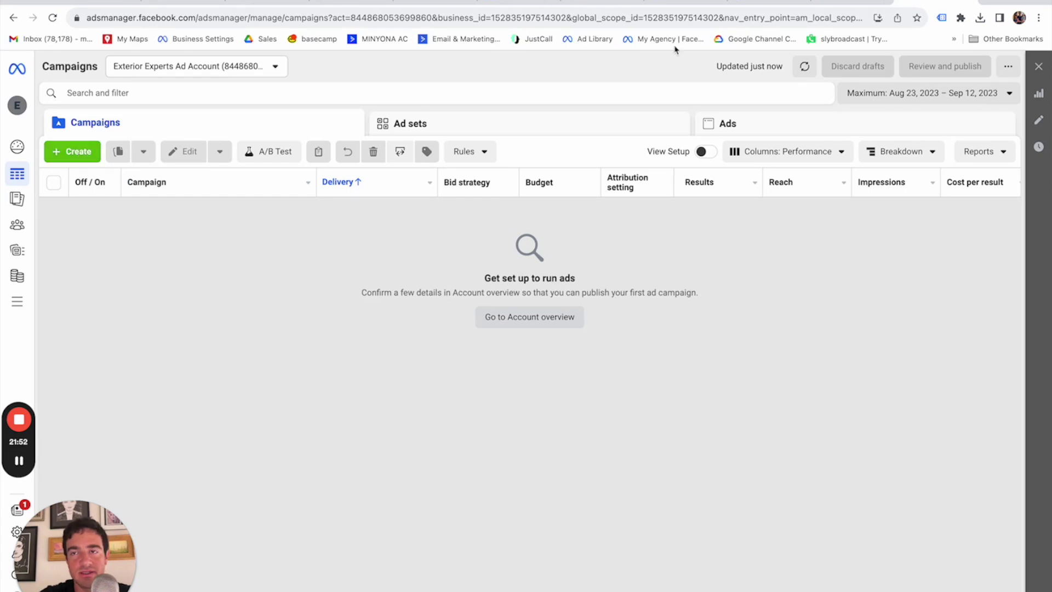
click(810, 10)
Download all six pages of the deck photos design as PNG images.
click(1020, 70)
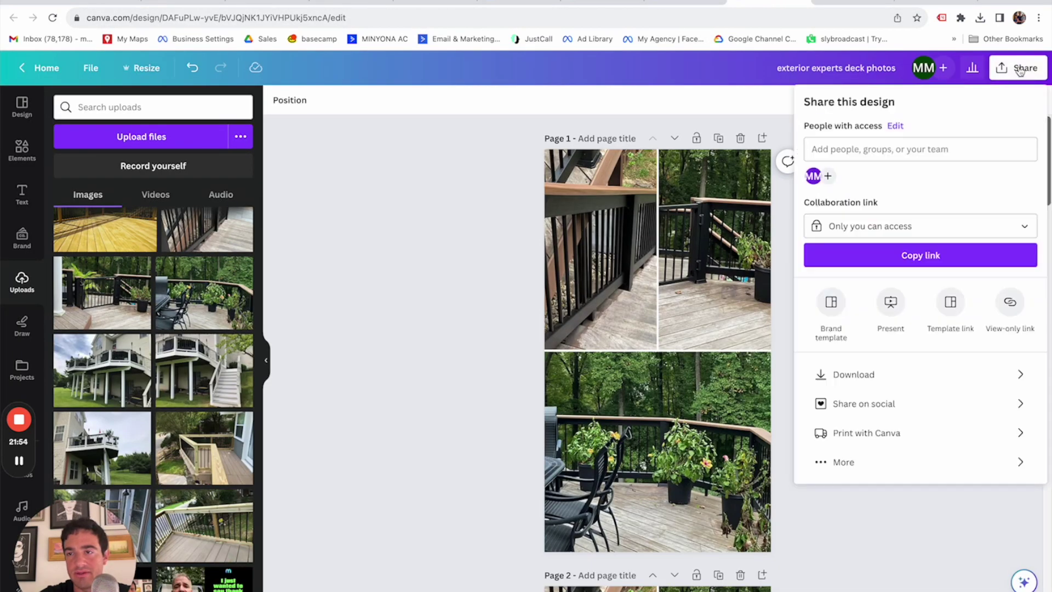
click(865, 372)
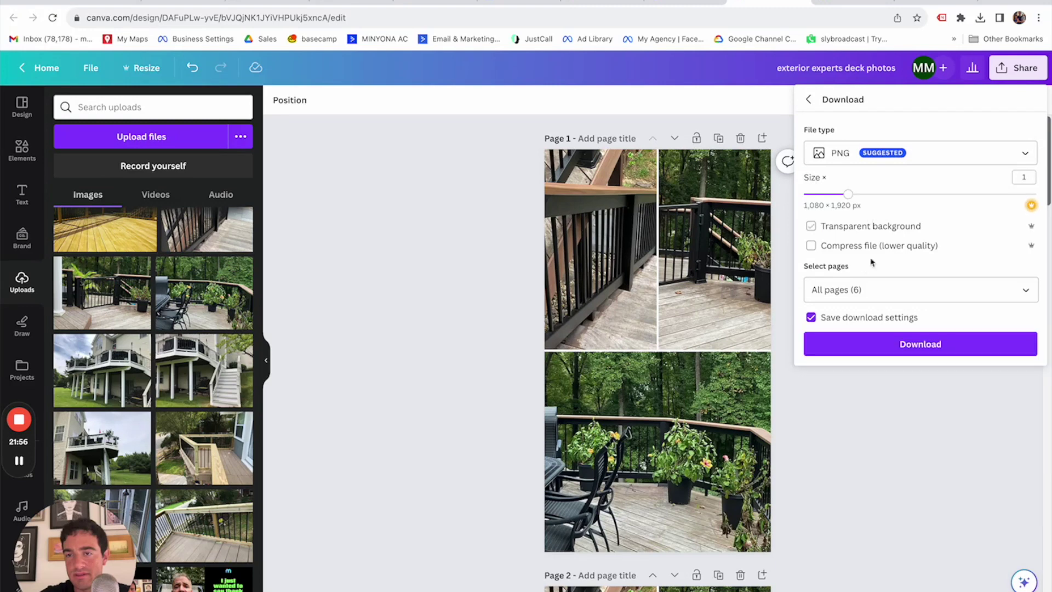
click(886, 349)
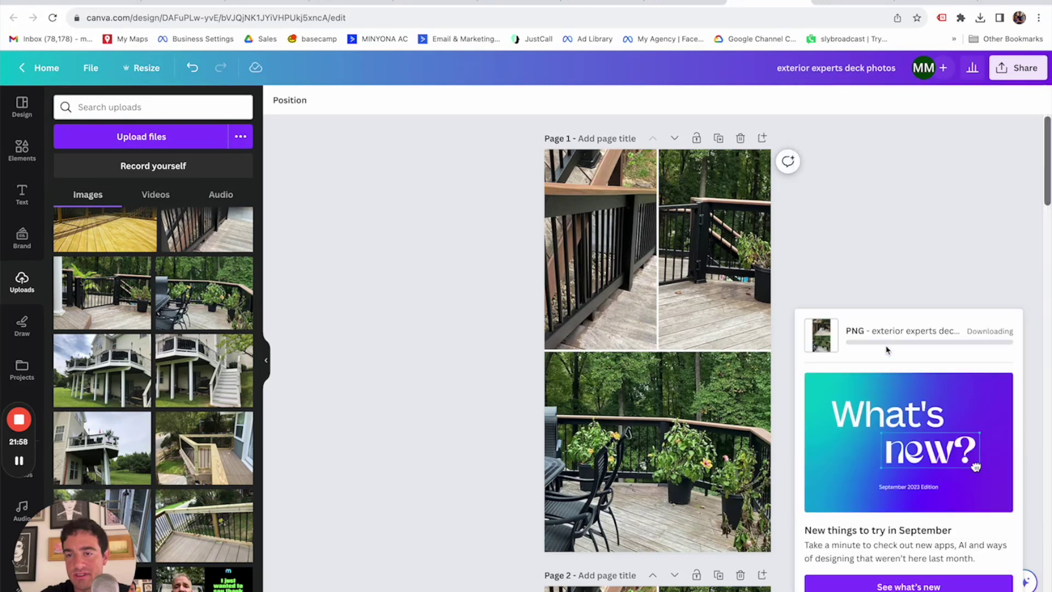
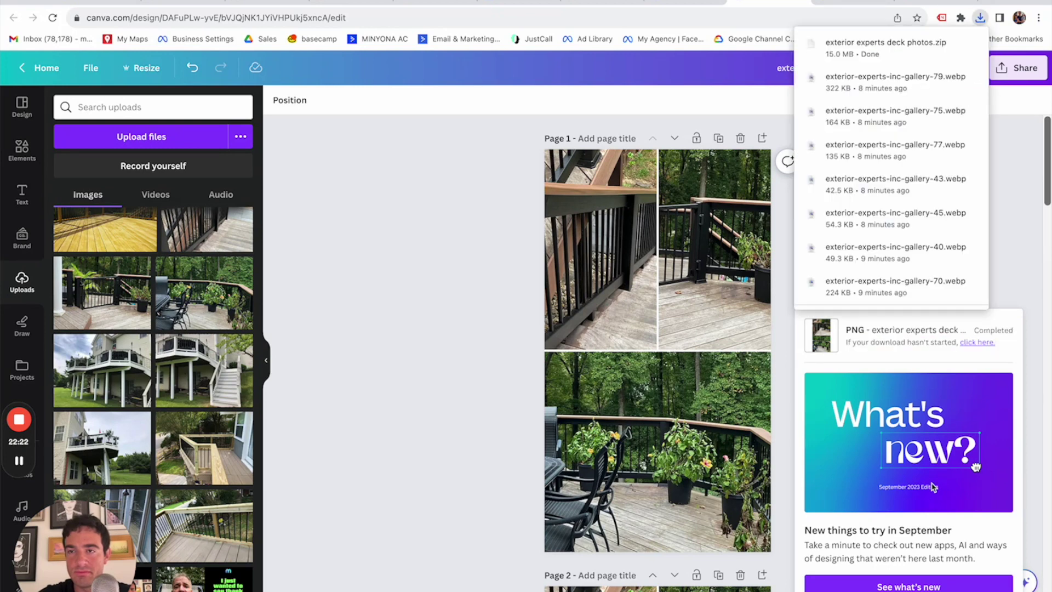
Extract the downloaded deck photos zip into its own Downloads folder and return to Ads Manager.
click(1020, 256)
mouse_move(907, 586)
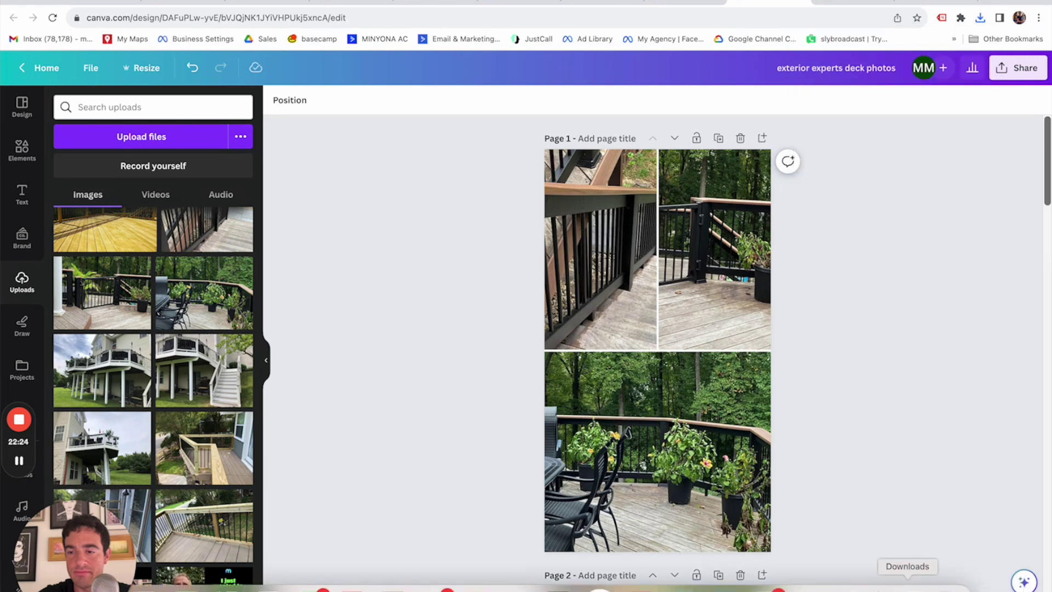
click(909, 586)
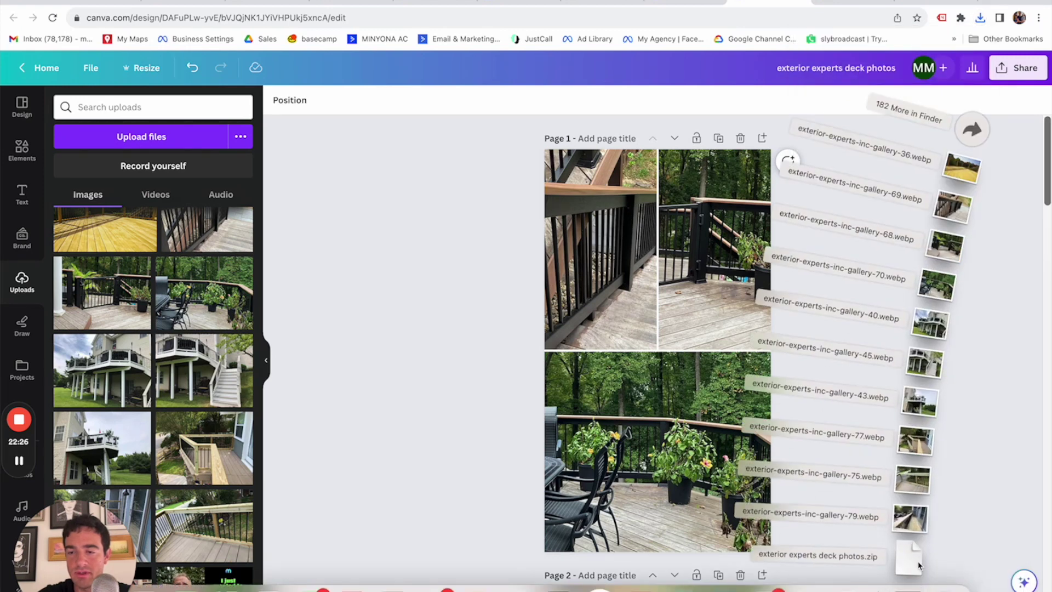
click(911, 564)
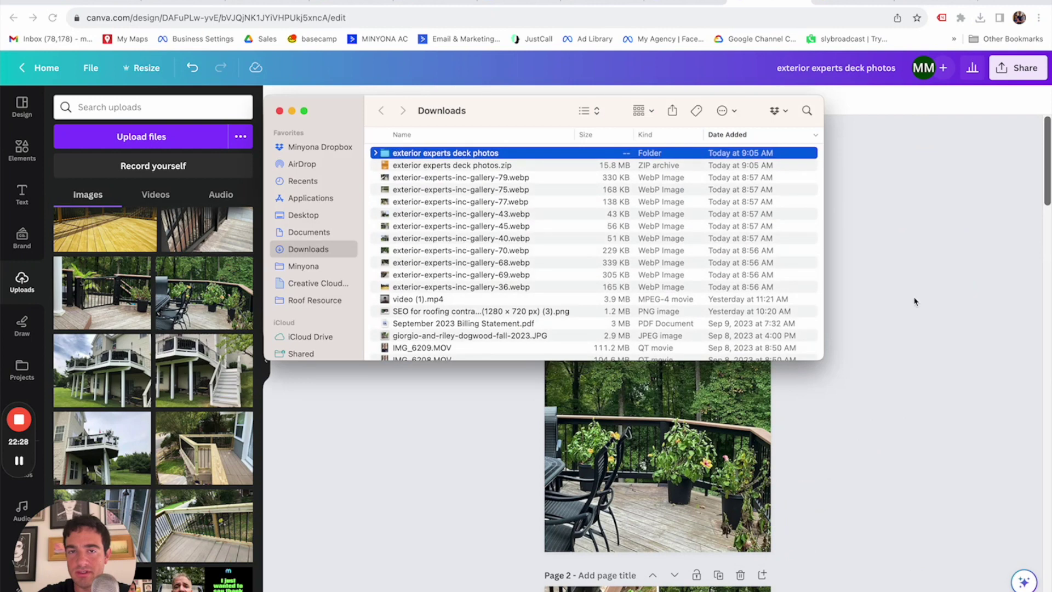
click(915, 300)
click(503, 4)
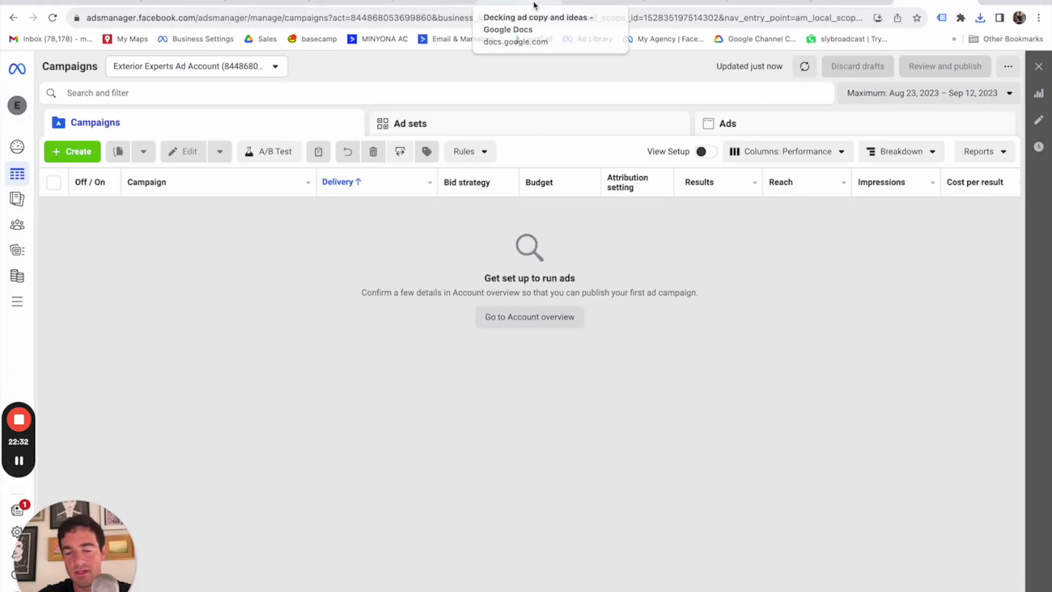
From app.minyona.com's Decking Lead Funnel, open the best-deck-offer landing page in a new tab and select its URL.
key(ctrl+t)
text(app)
key(Return)
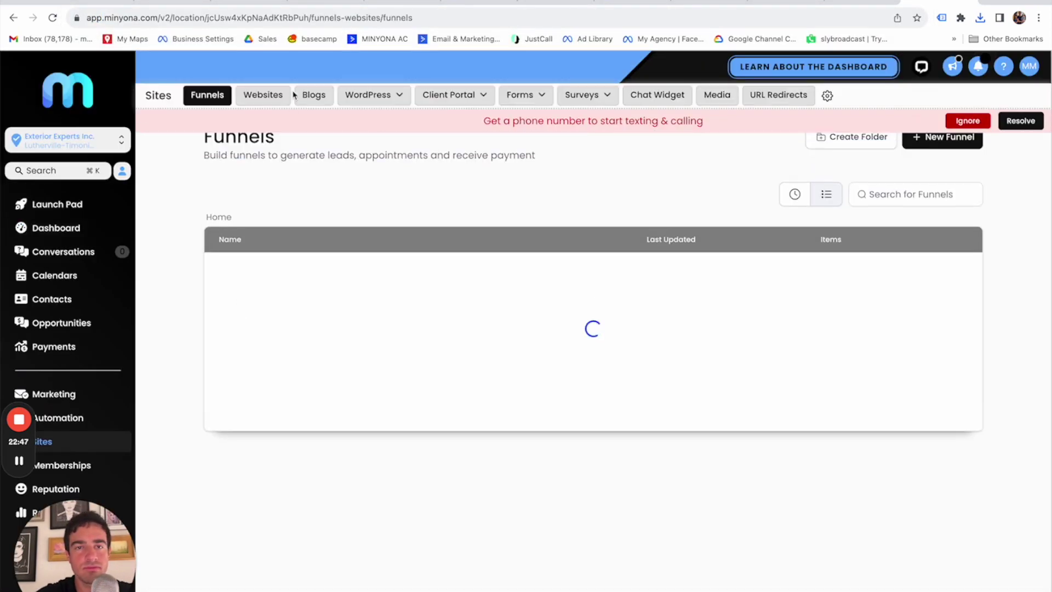
click(284, 271)
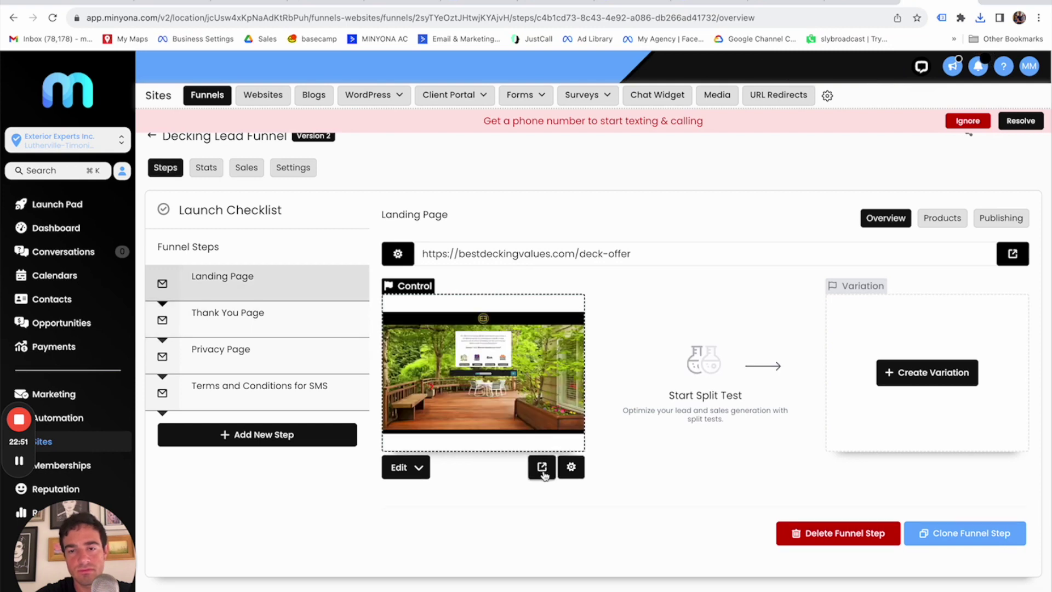
click(541, 467)
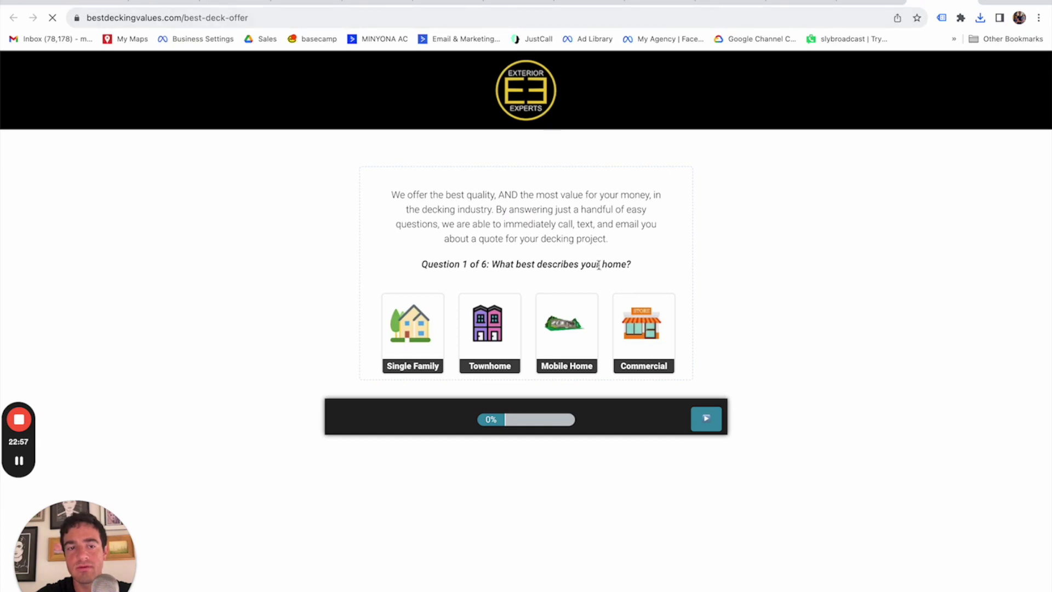
scroll(599, 263, down, 3)
scroll(598, 270, up, 3)
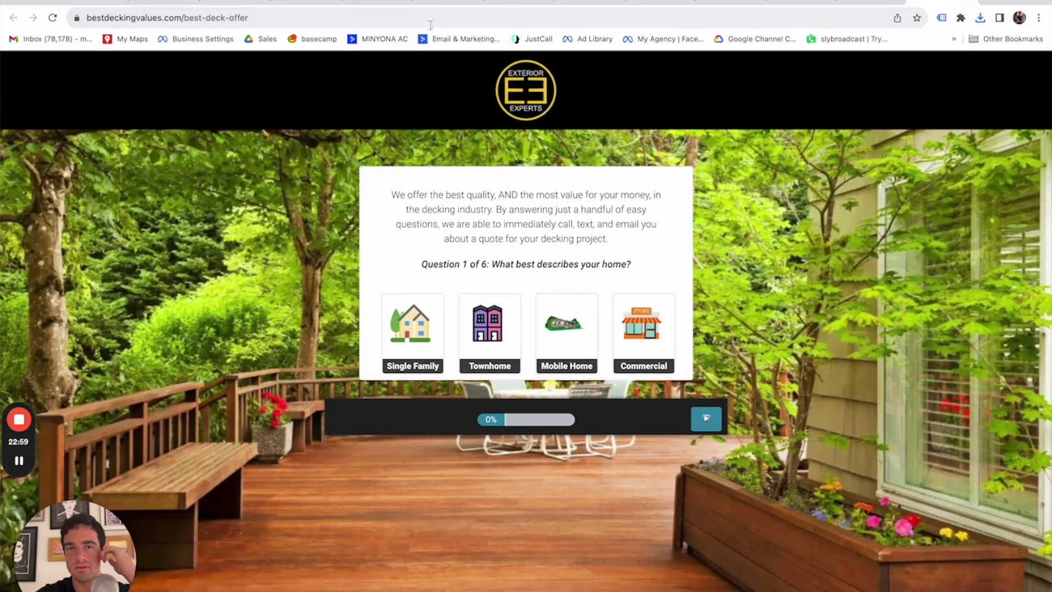
click(428, 21)
key(super+c)
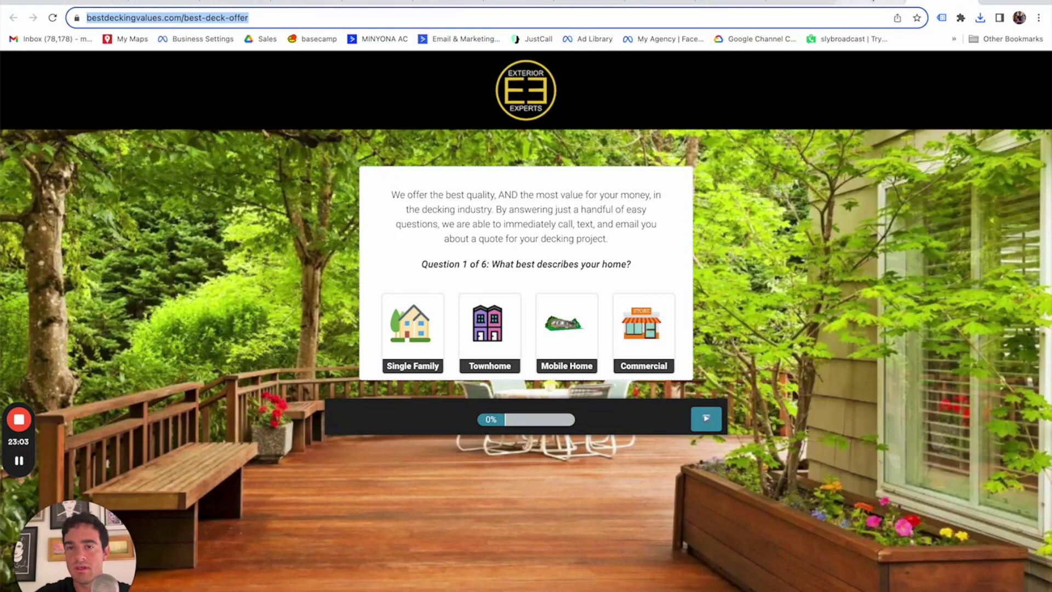
click(450, 5)
Replace LINK in the ad copy with the bestdeckingvalues.com/best-deck-offer URL.
scroll(417, 539, down, 1)
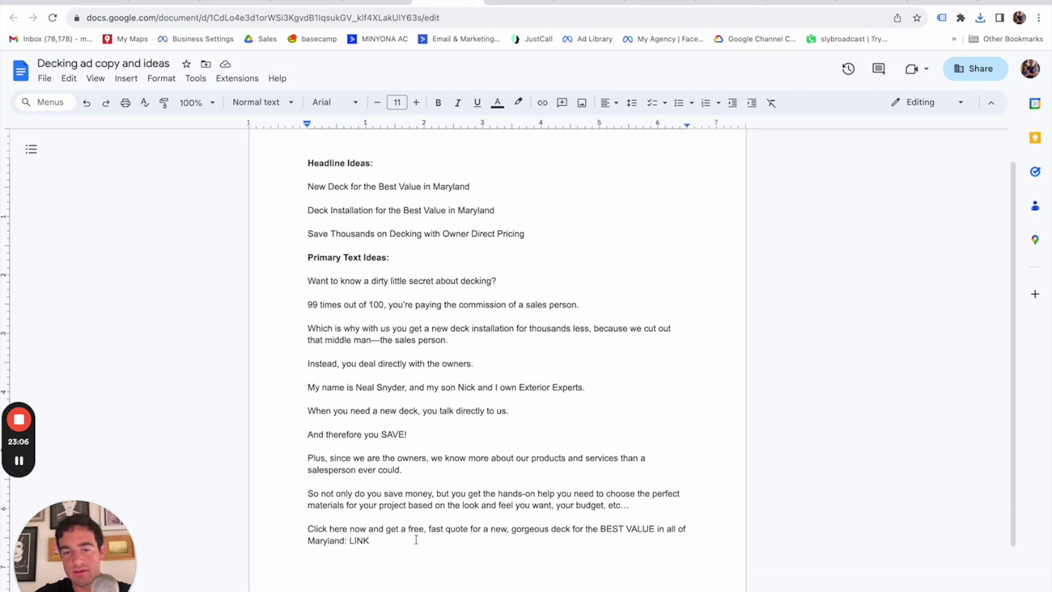
double_click(360, 539)
key(super+v)
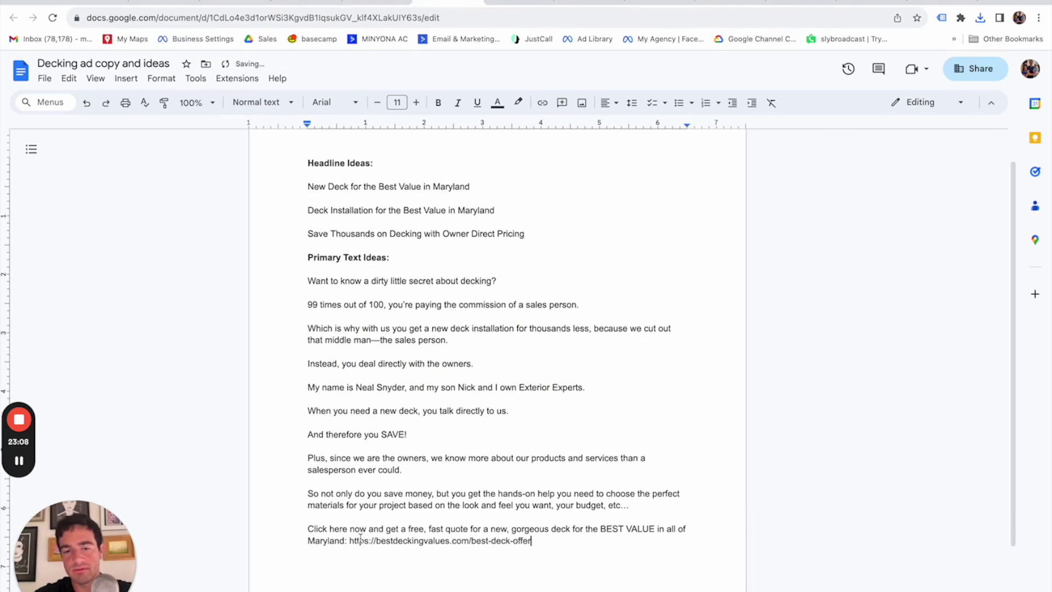
key(Return)
key(ctrl+b)
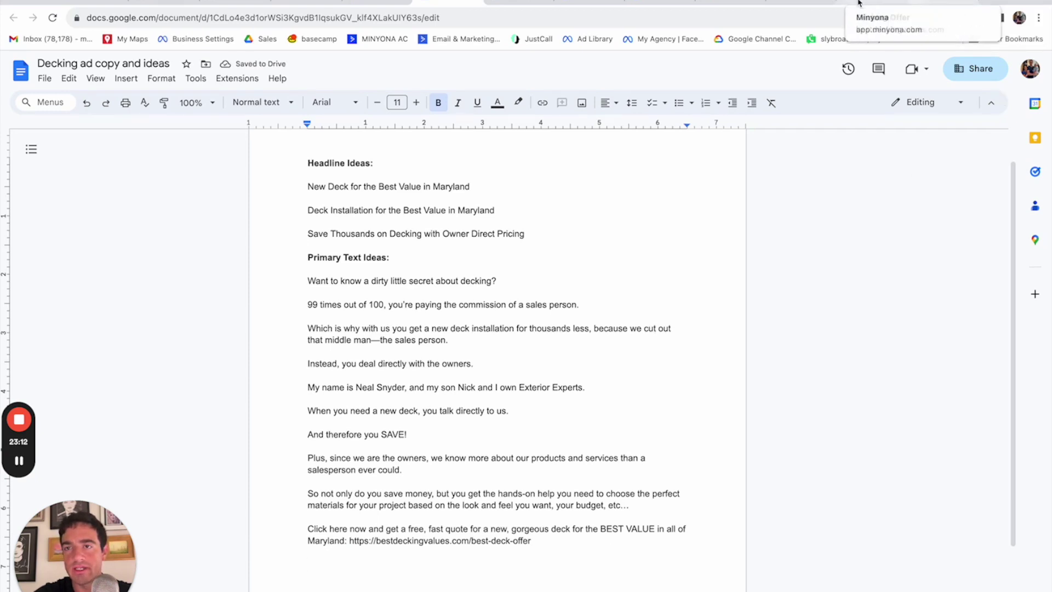
drag(459, 2, 771, 2)
click(801, 1)
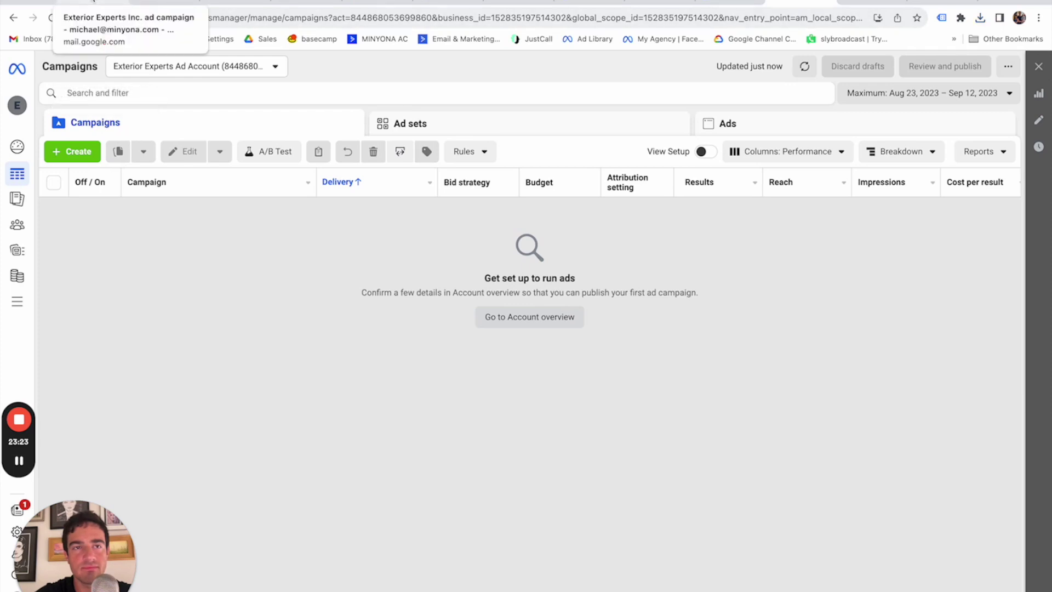
Start a new campaign with the Leads objective, then cancel it for now.
click(83, 151)
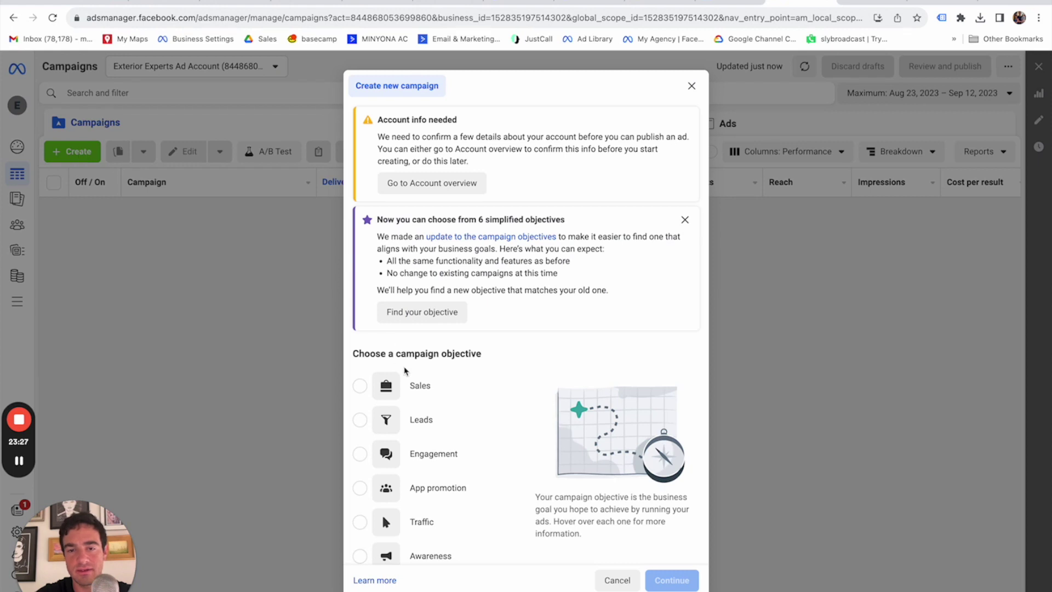
mouse_move(361, 426)
click(360, 420)
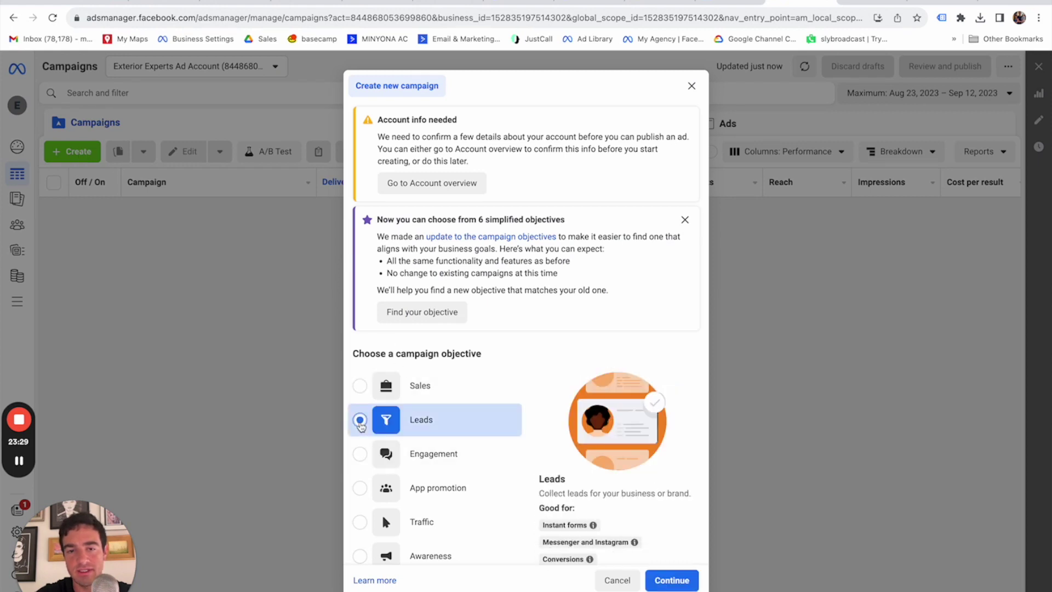
scroll(668, 536, down, 2)
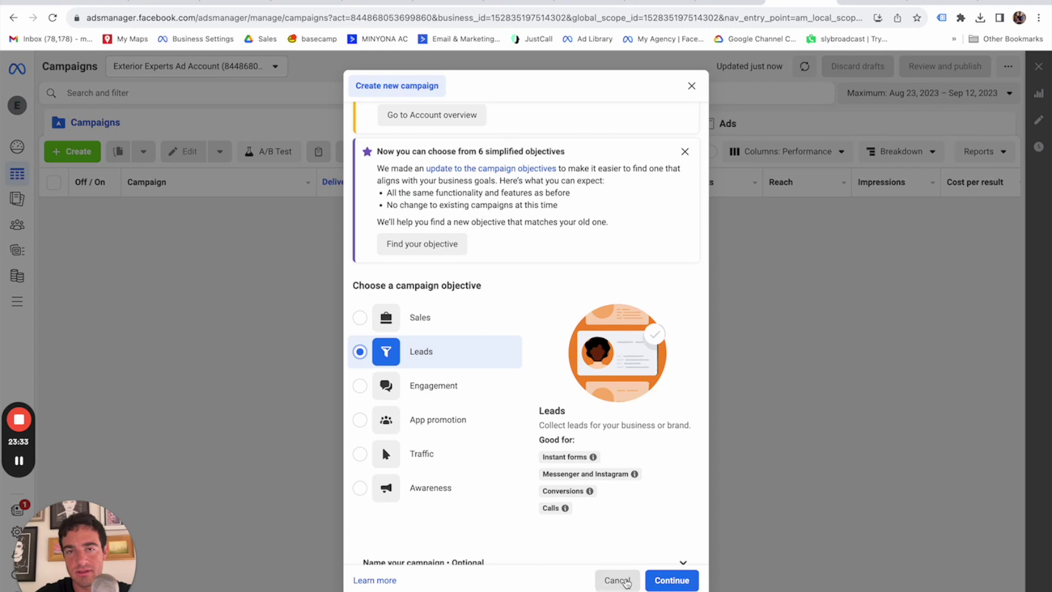
click(626, 582)
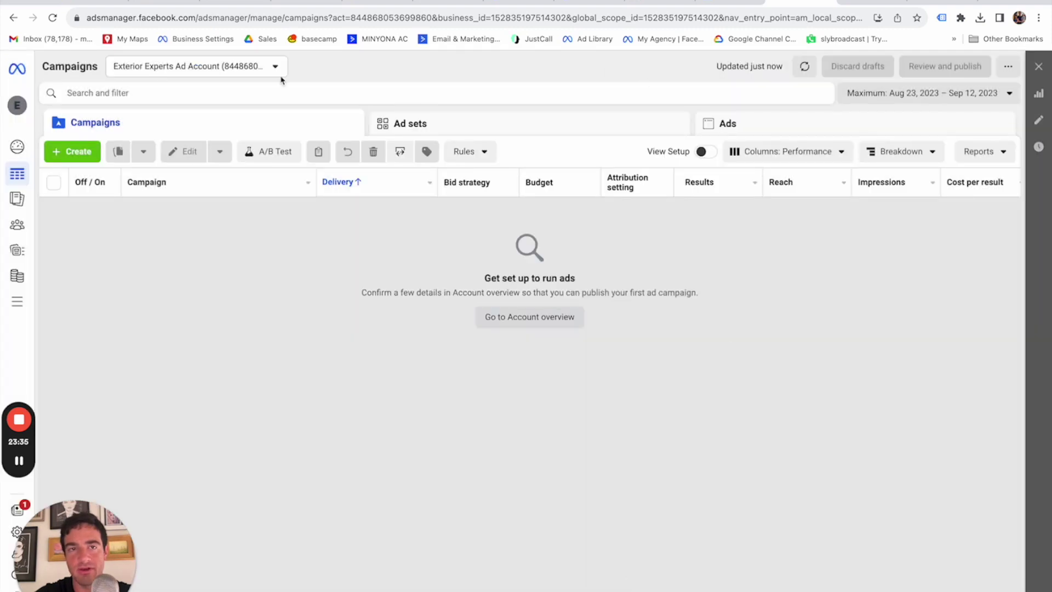
Open Business Settings for Exterior Experts from the account switcher.
mouse_move(17, 104)
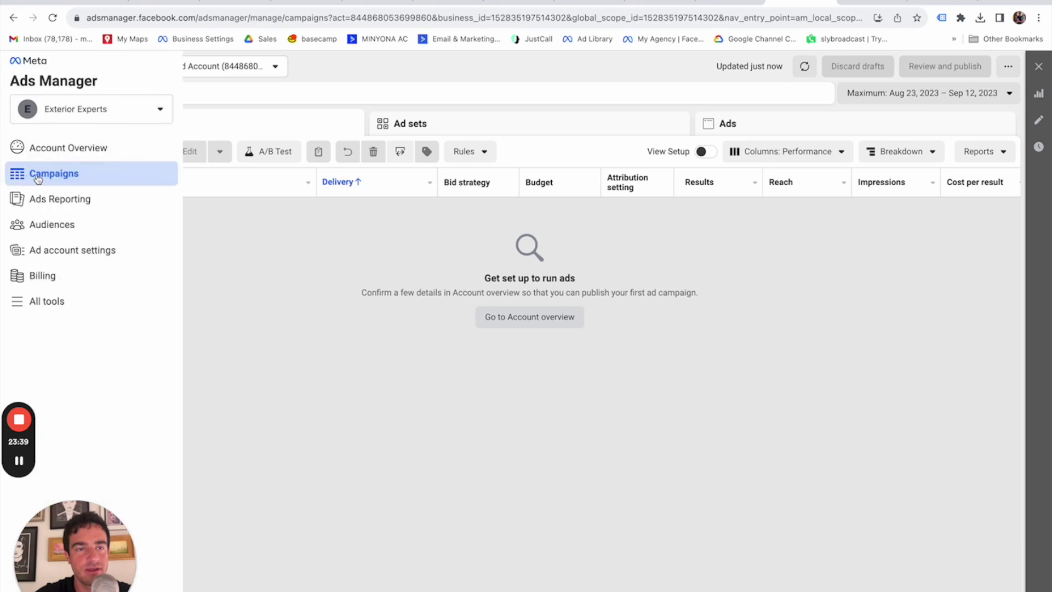
click(122, 110)
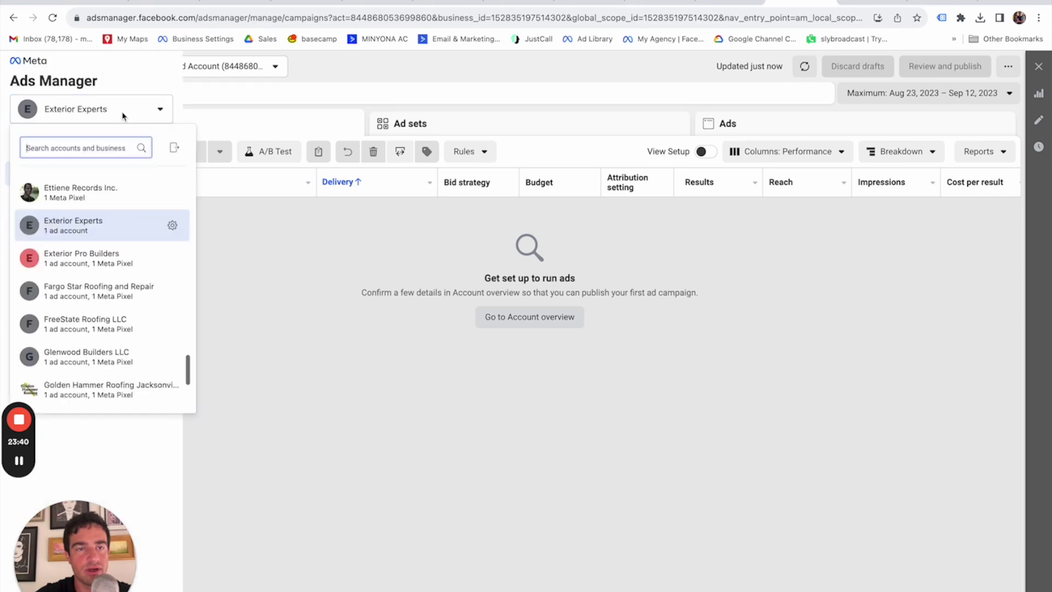
click(173, 227)
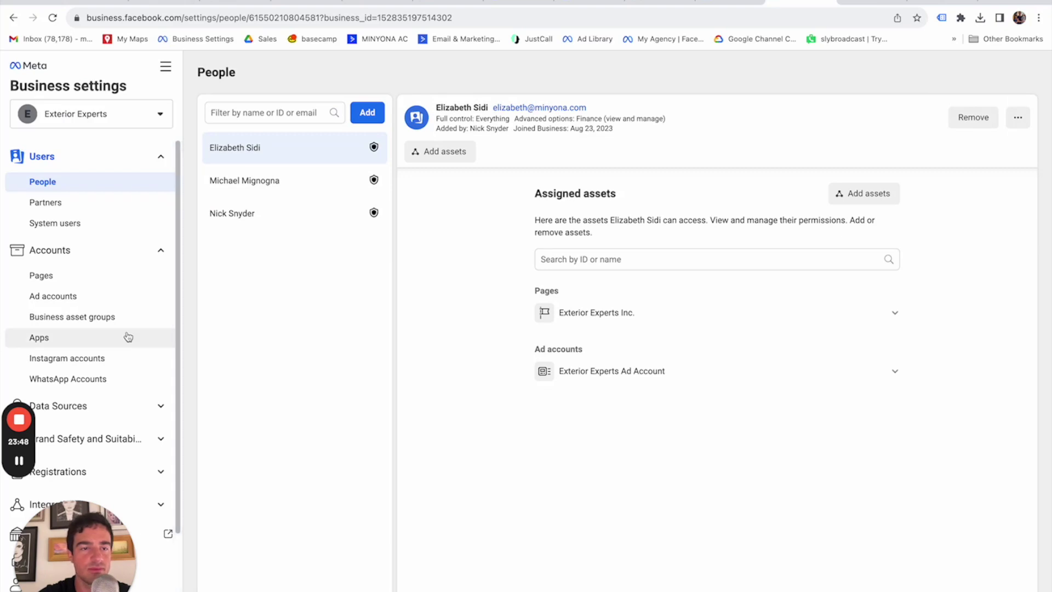
Under Data Sources, view Pixels and Datasets, opening and closing the Add pixel dialog.
click(125, 410)
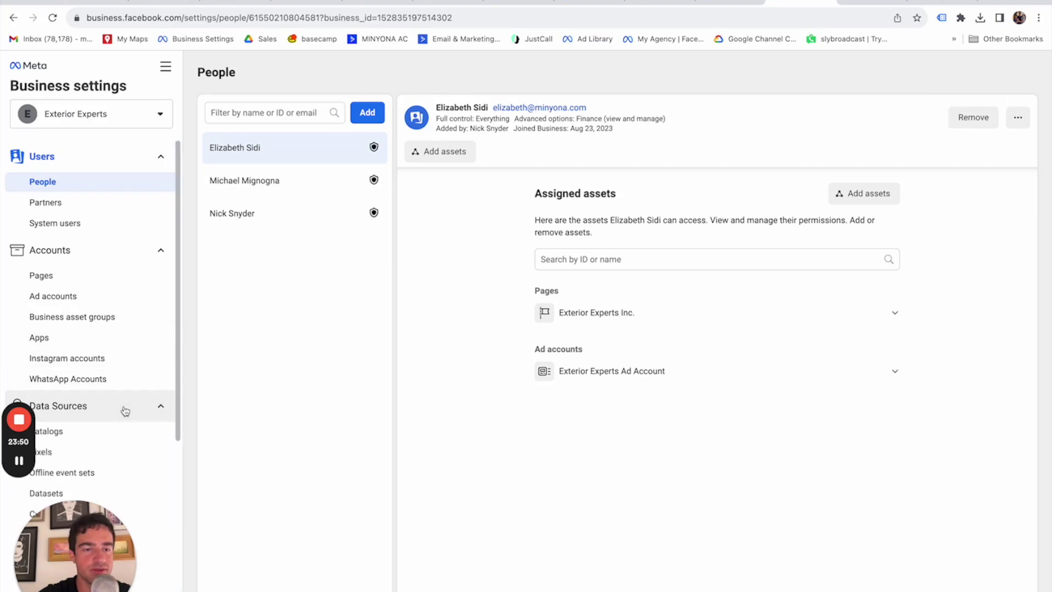
scroll(124, 411, down, 2)
click(89, 315)
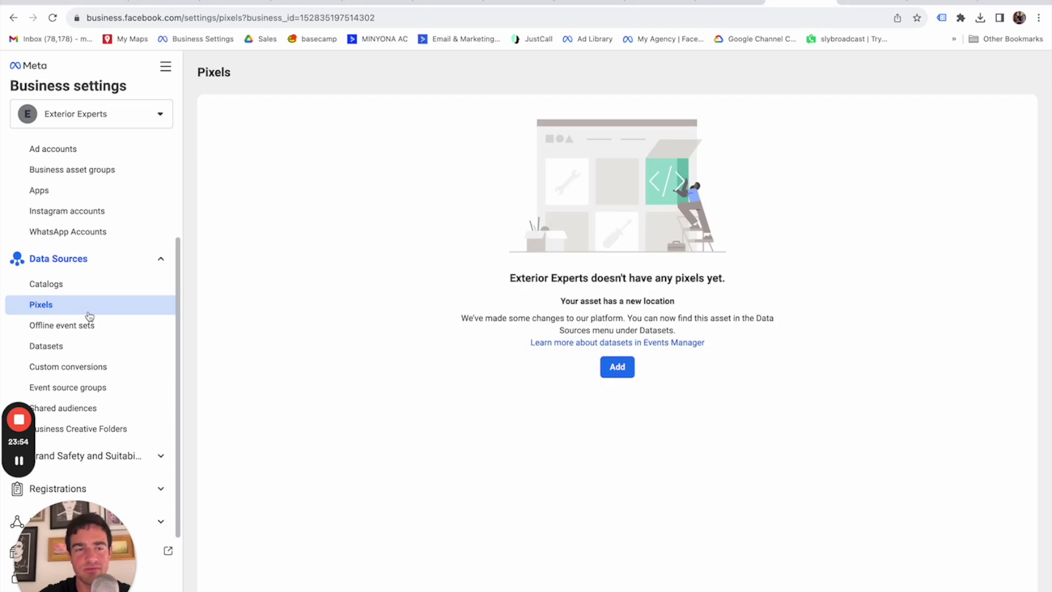
click(90, 353)
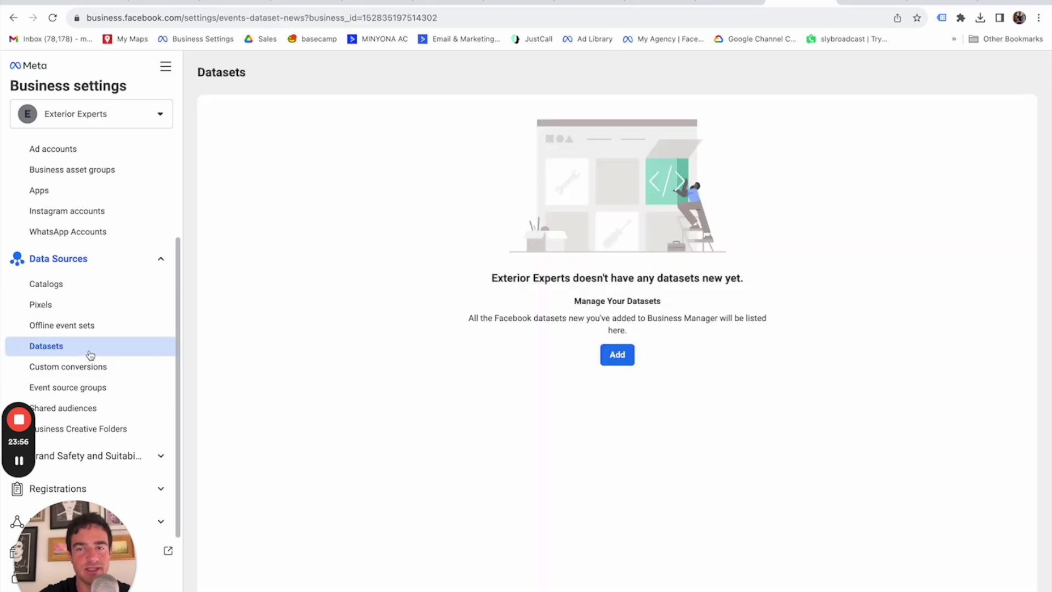
click(78, 312)
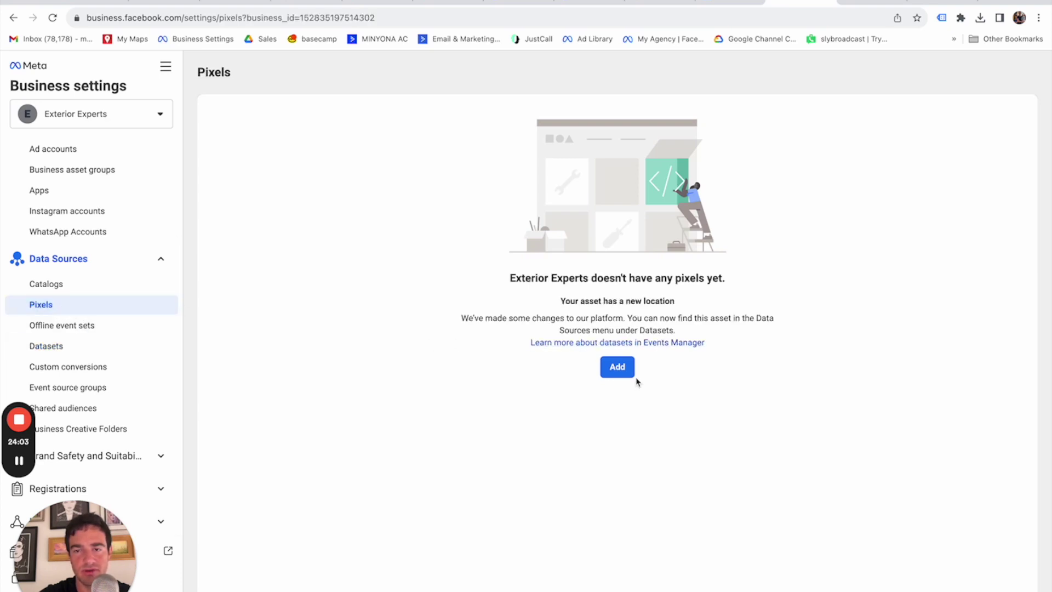
click(617, 367)
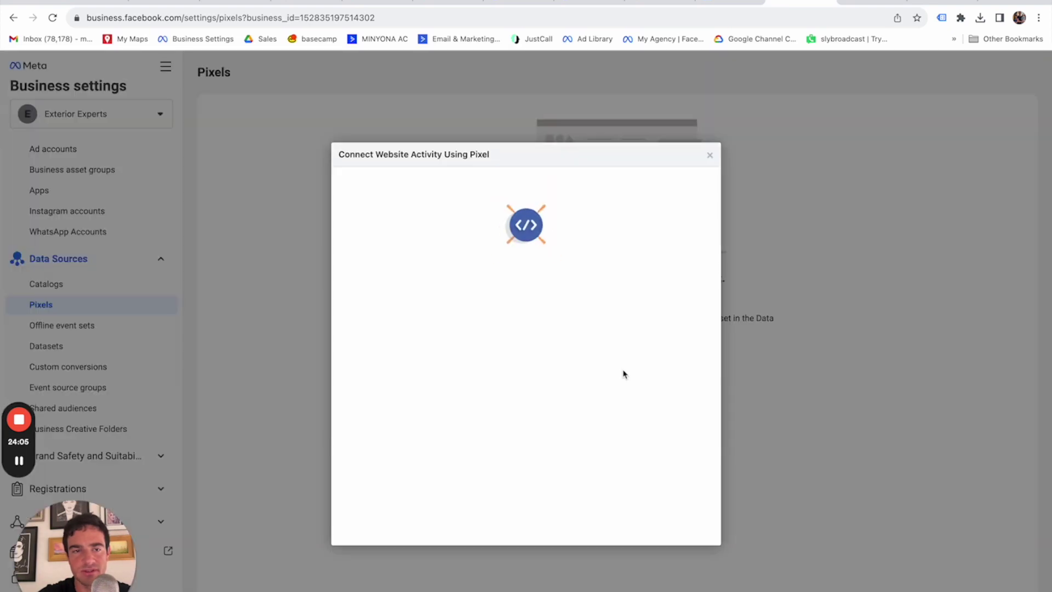
click(709, 158)
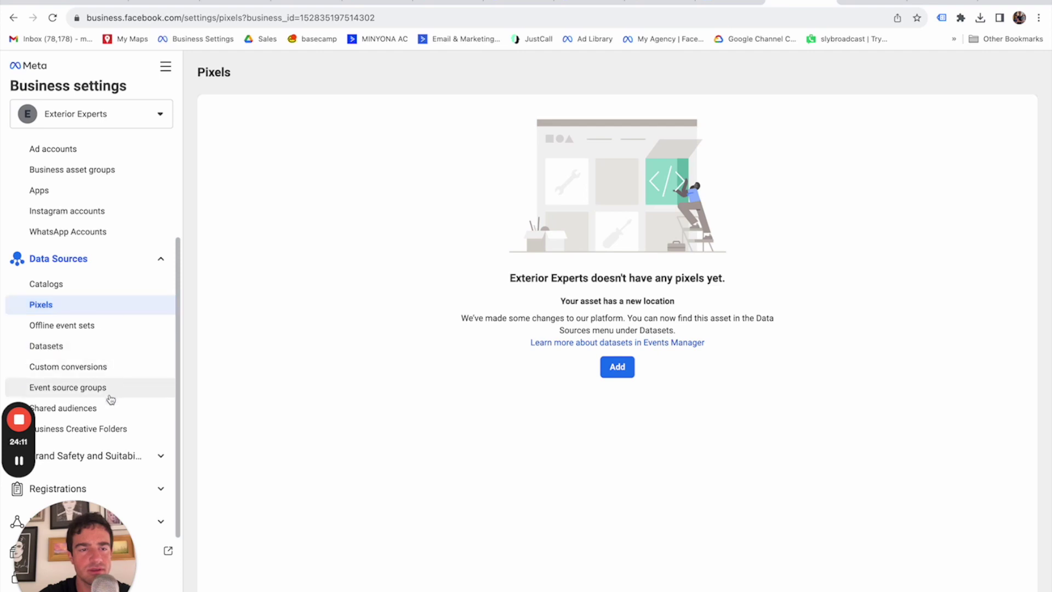
Check the Datasets and Custom conversions pages, then return to the empty Pixels page.
click(97, 355)
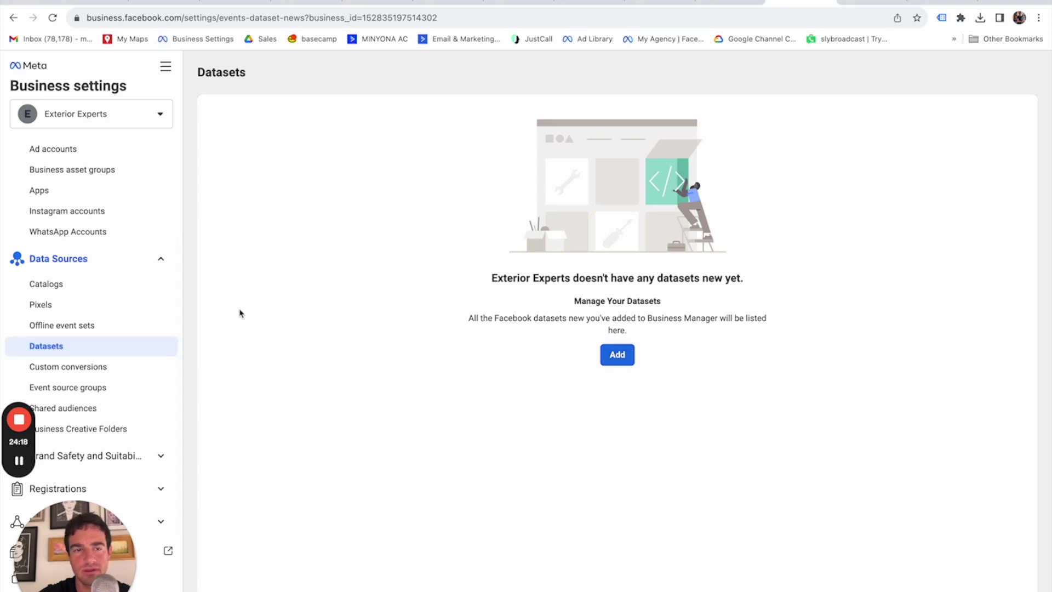
click(109, 371)
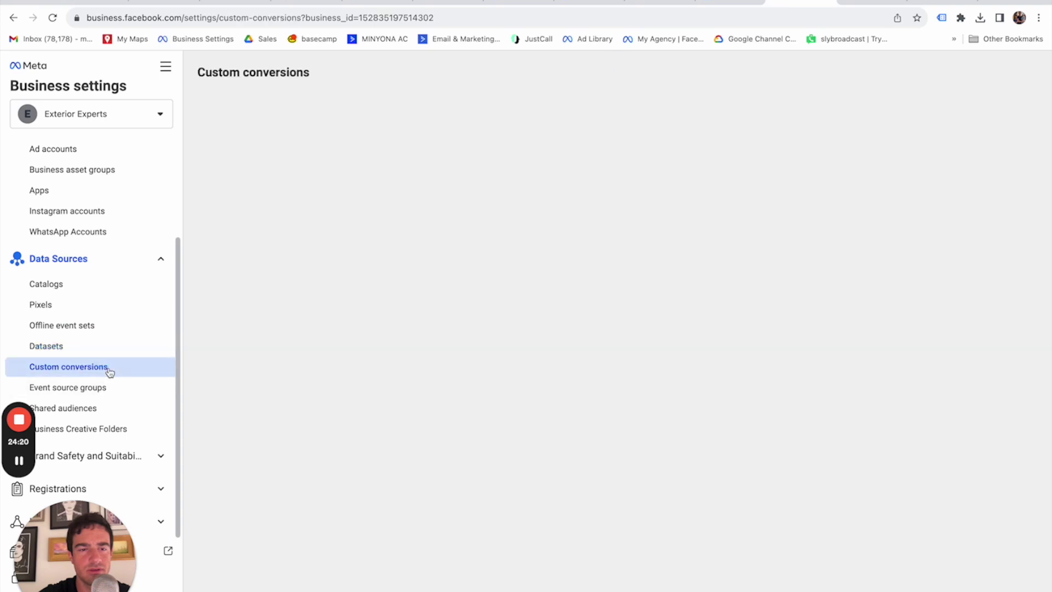
click(103, 349)
click(90, 307)
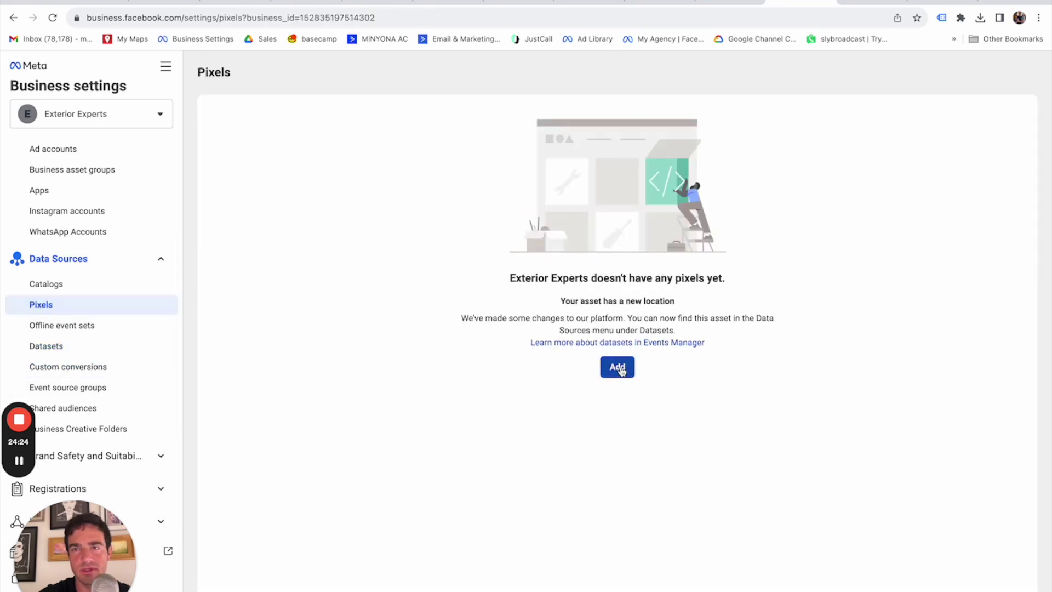
click(659, 2)
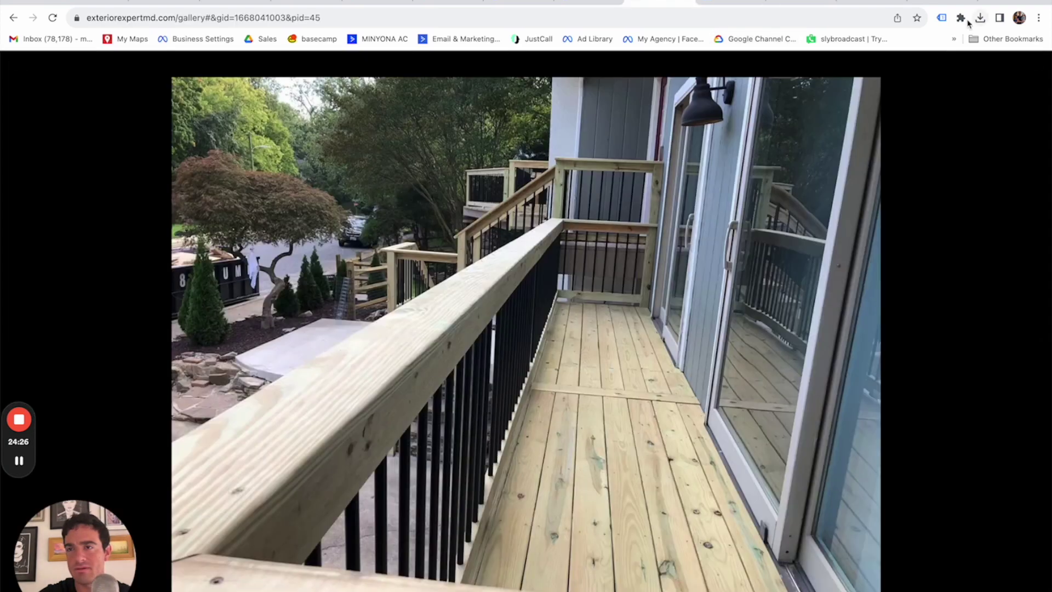
click(960, 17)
click(960, 17)
click(732, 2)
click(785, 2)
click(617, 366)
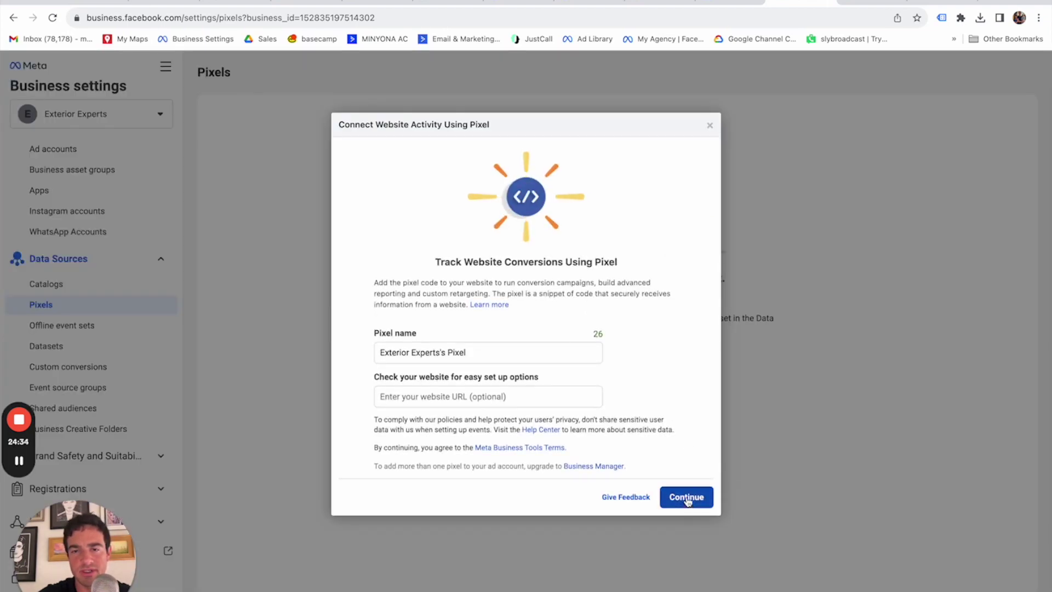
click(703, 502)
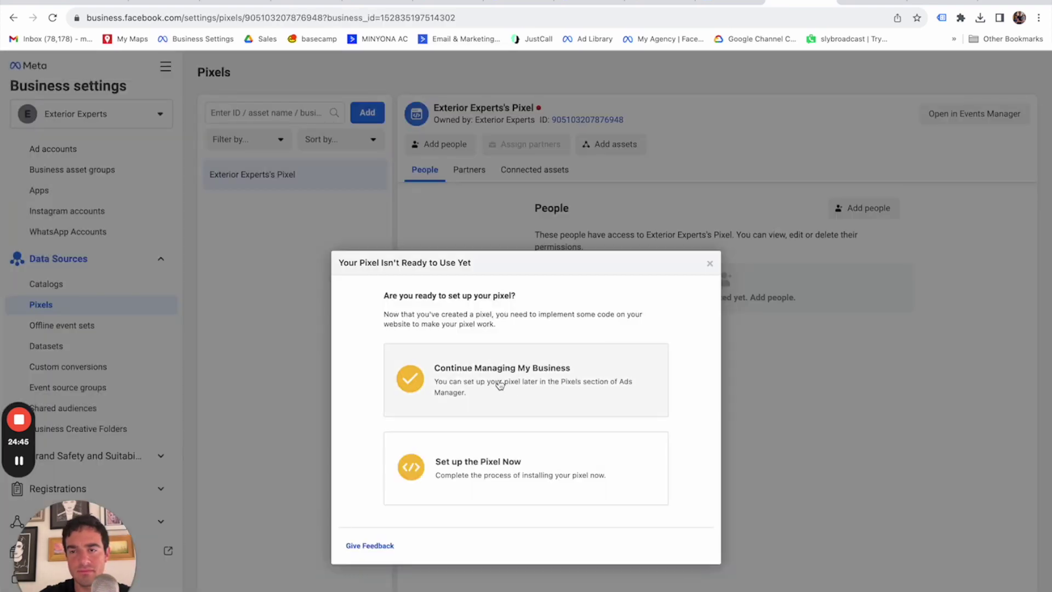
Give all three people full Manage Pixels control of the new pixel.
click(500, 386)
click(447, 146)
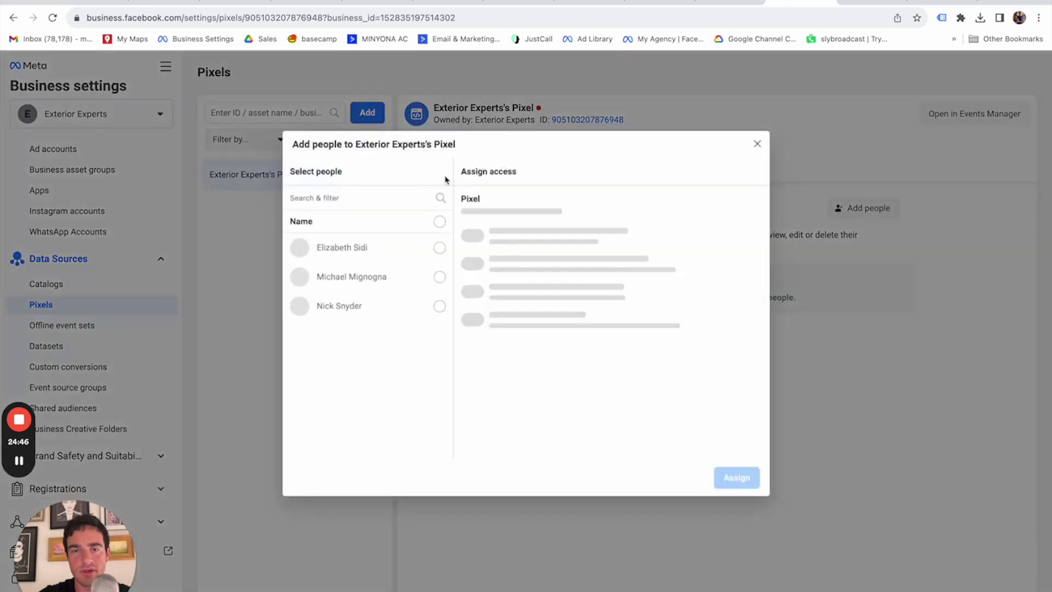
click(438, 222)
click(466, 296)
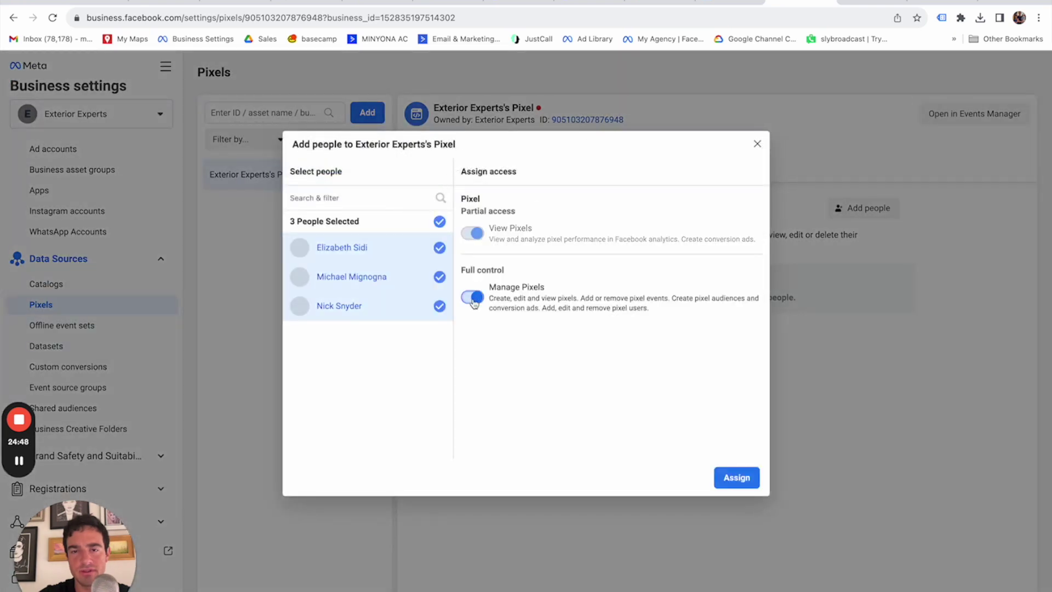
click(737, 475)
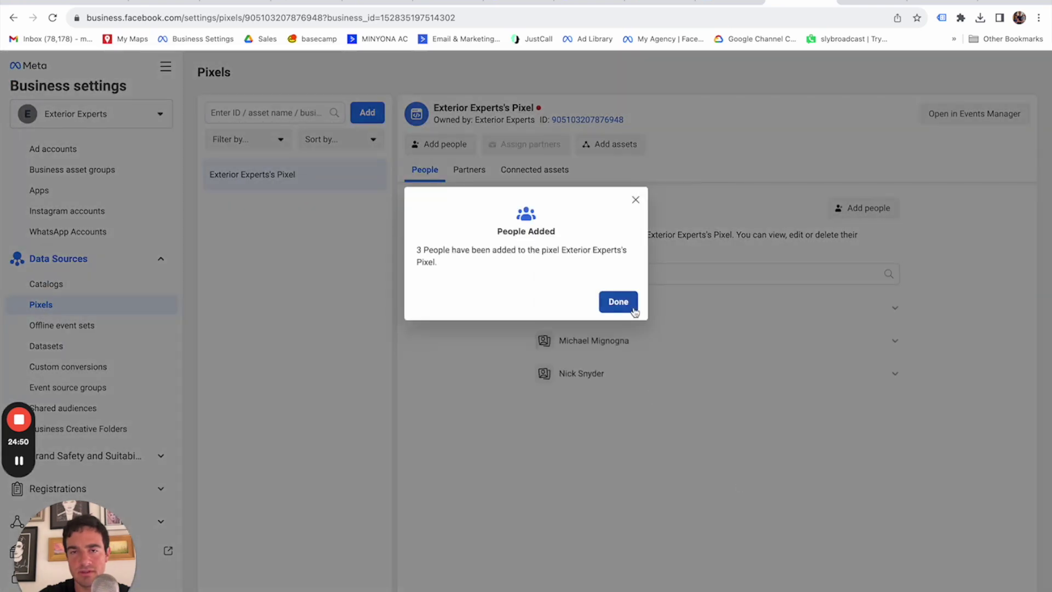
click(627, 307)
Link the Exterior Experts Ad Account to the pixel and open it in Events Manager.
click(601, 147)
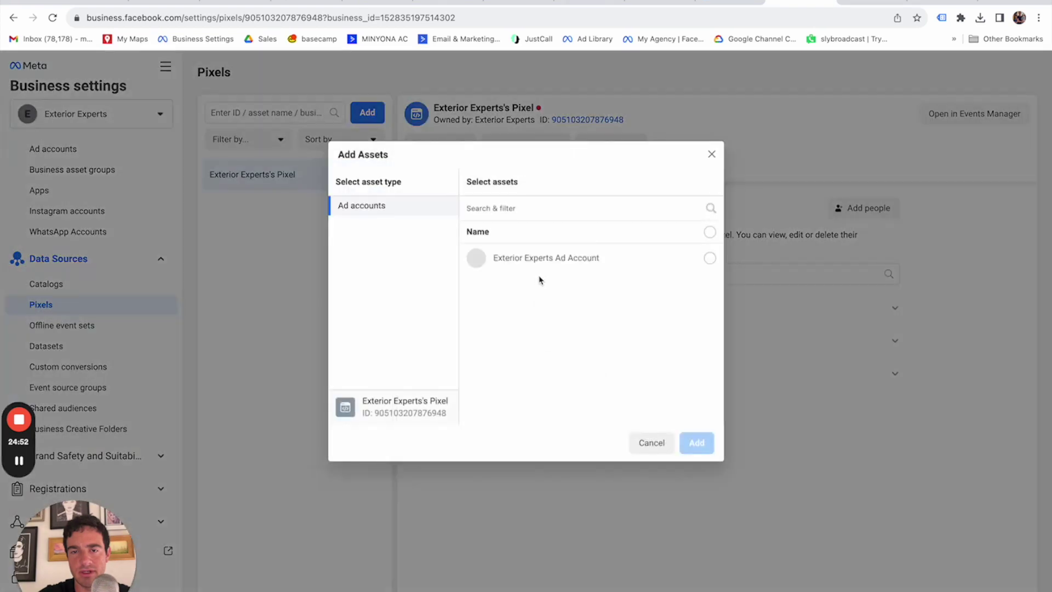
click(529, 256)
click(697, 441)
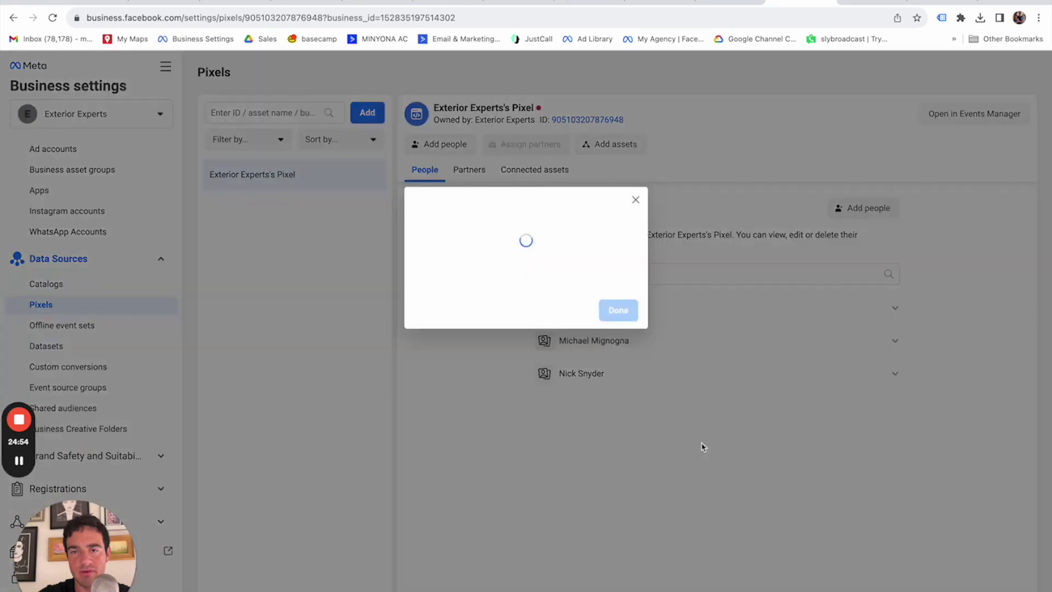
click(624, 305)
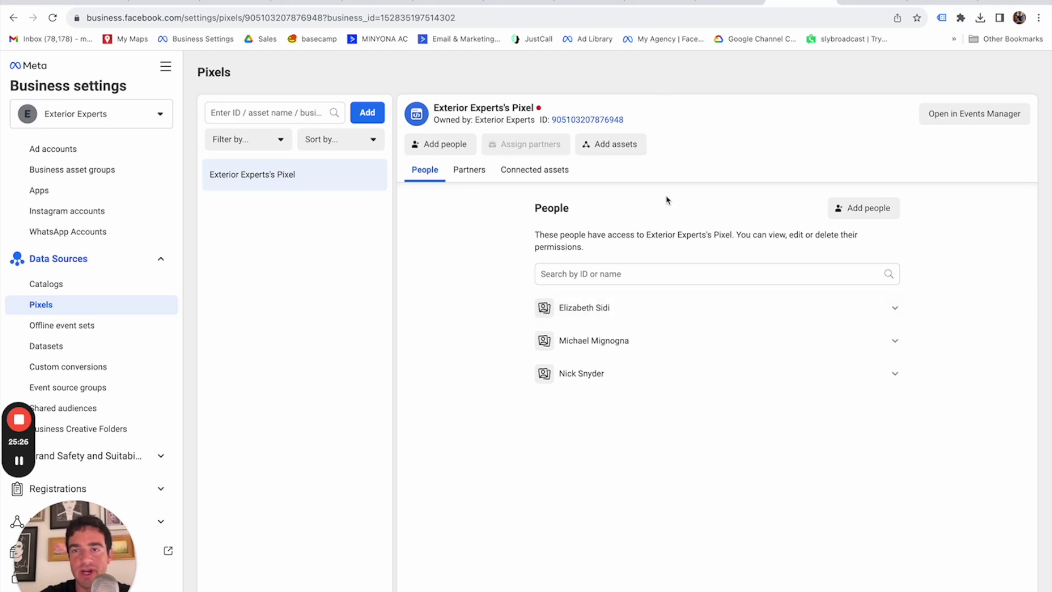
click(981, 120)
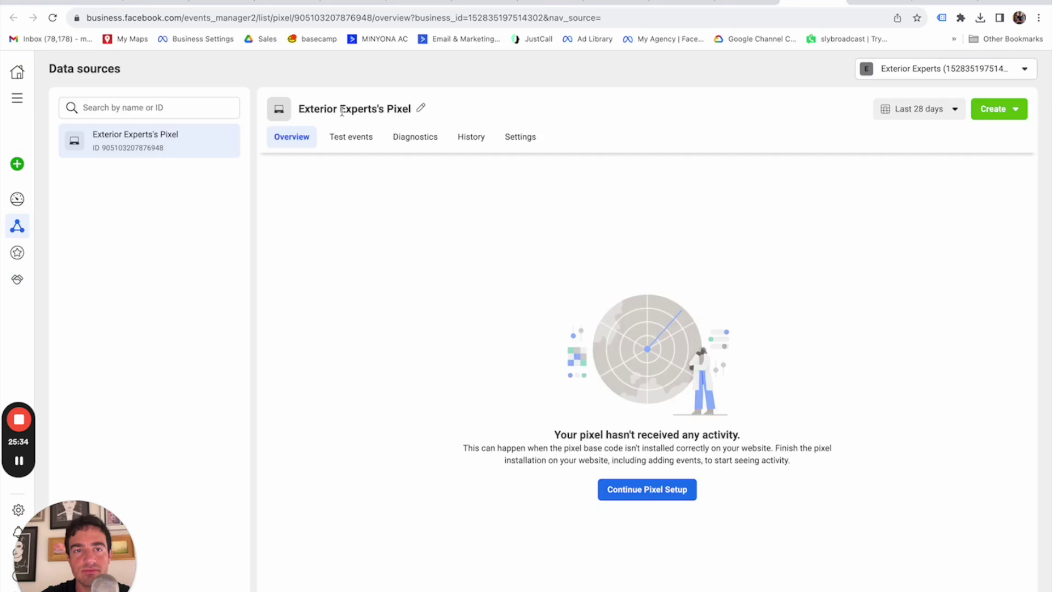
Connect via Meta Pixel, choose manual installation, and copy the pixel base code.
click(650, 491)
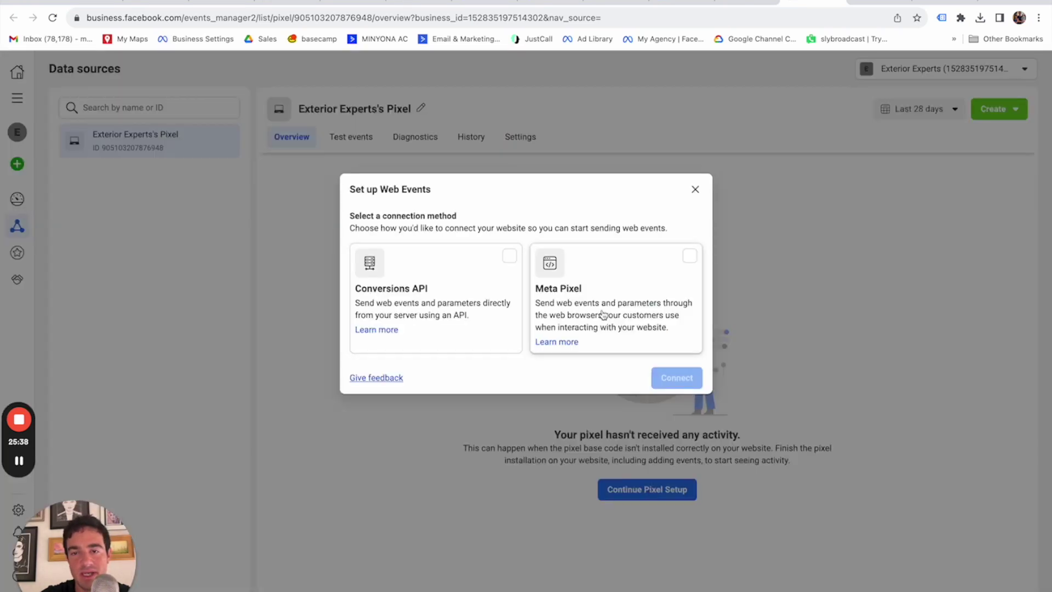
click(638, 321)
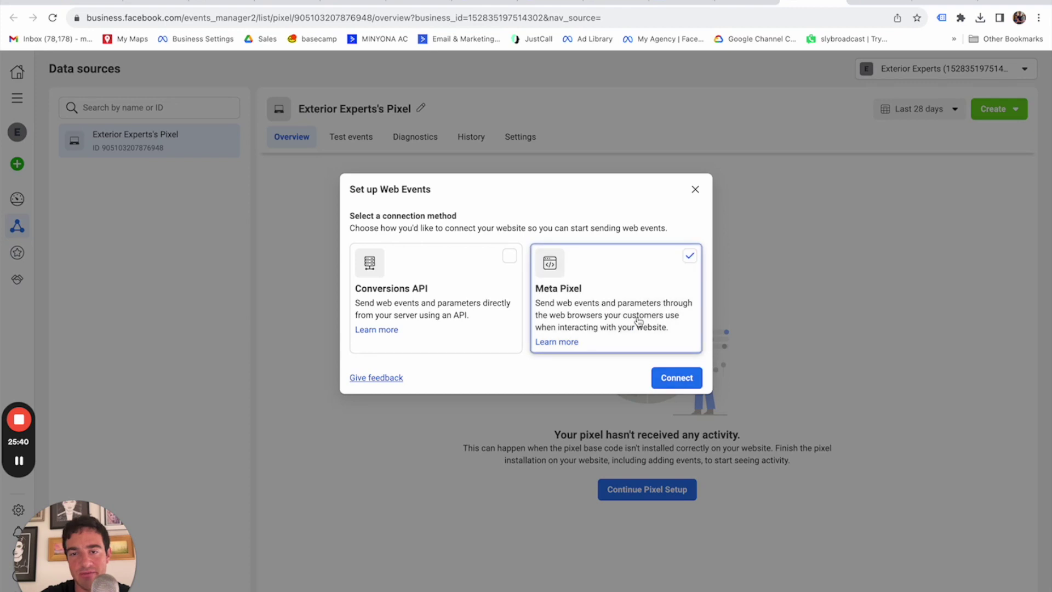
click(691, 379)
click(432, 291)
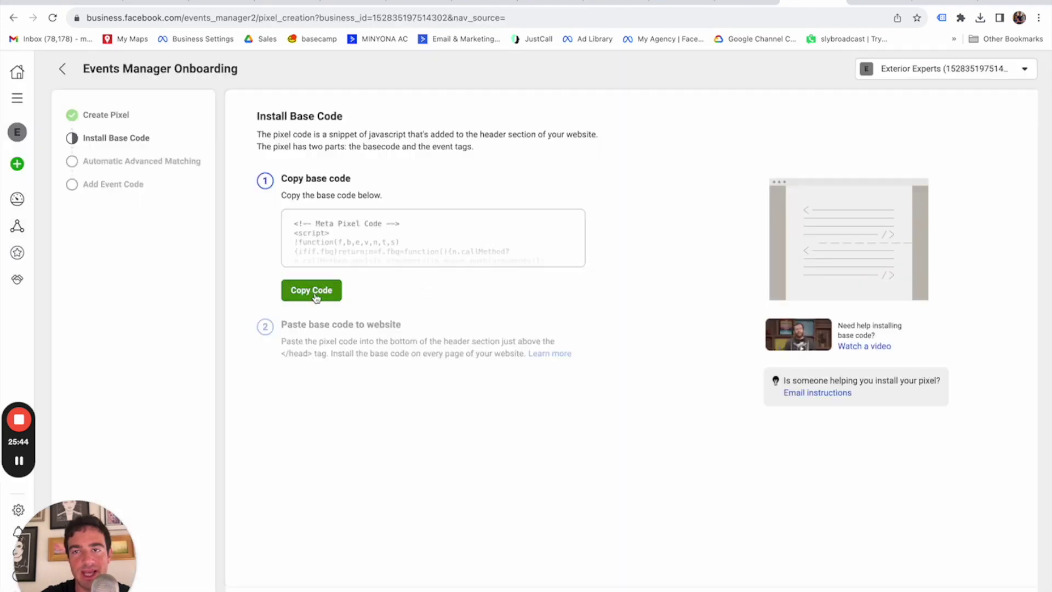
click(316, 296)
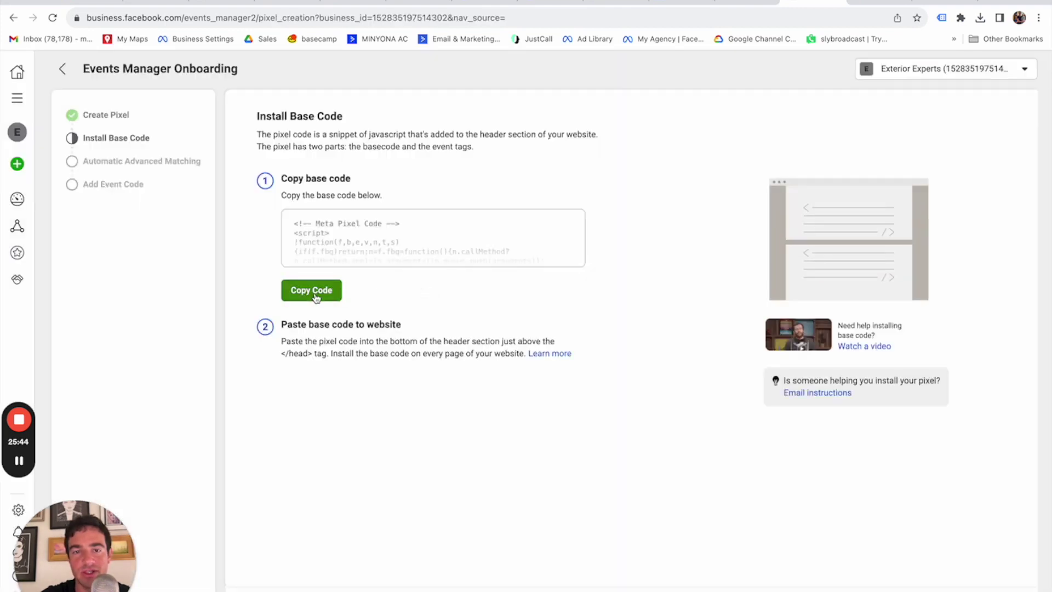
click(1006, 591)
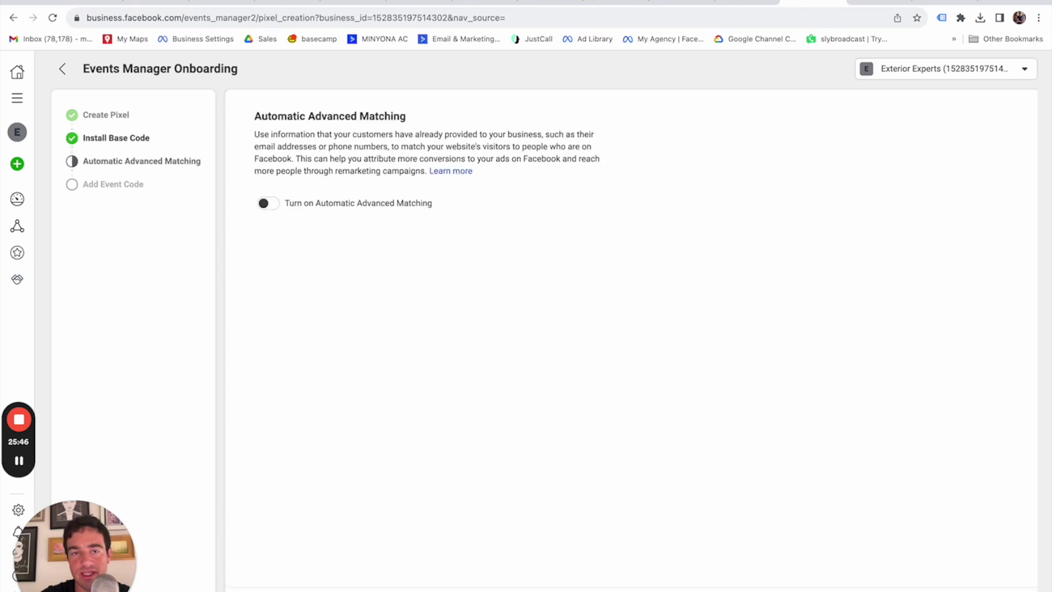
Turn on Automatic Advanced Matching and finish the pixel setup wizard.
click(283, 204)
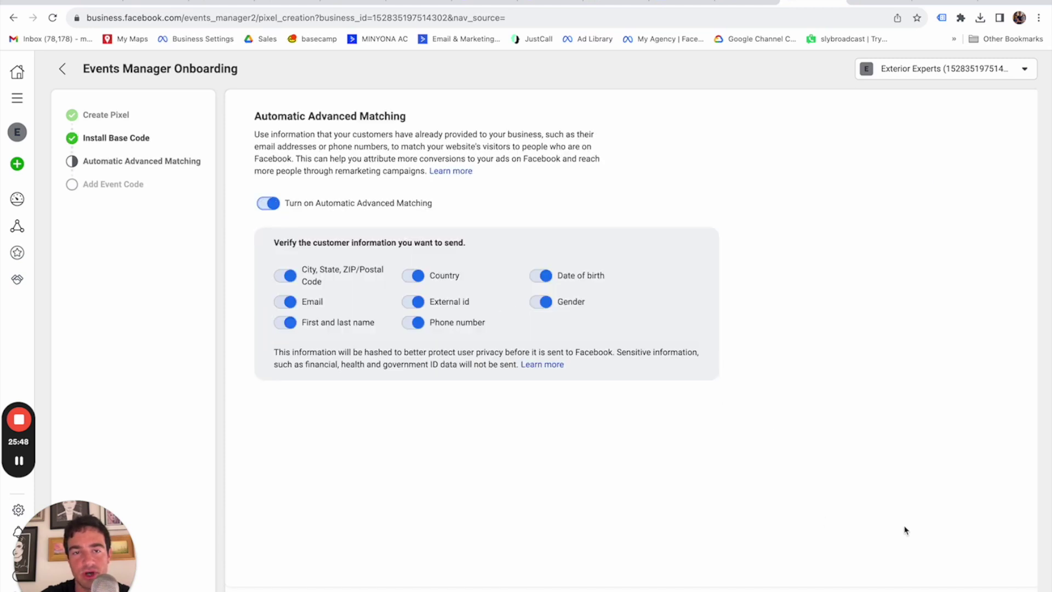
click(1006, 590)
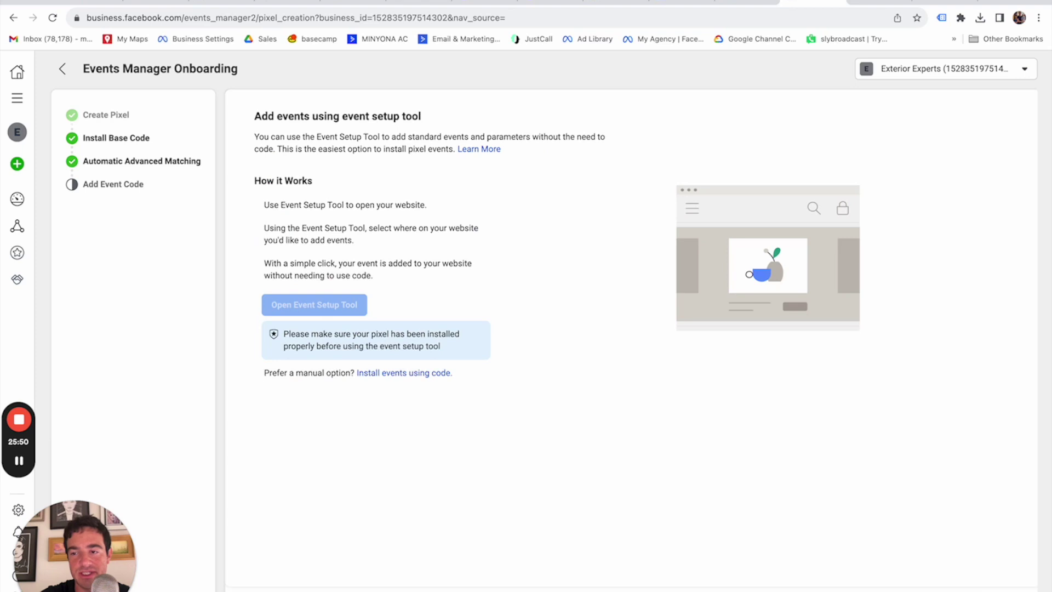
click(1007, 590)
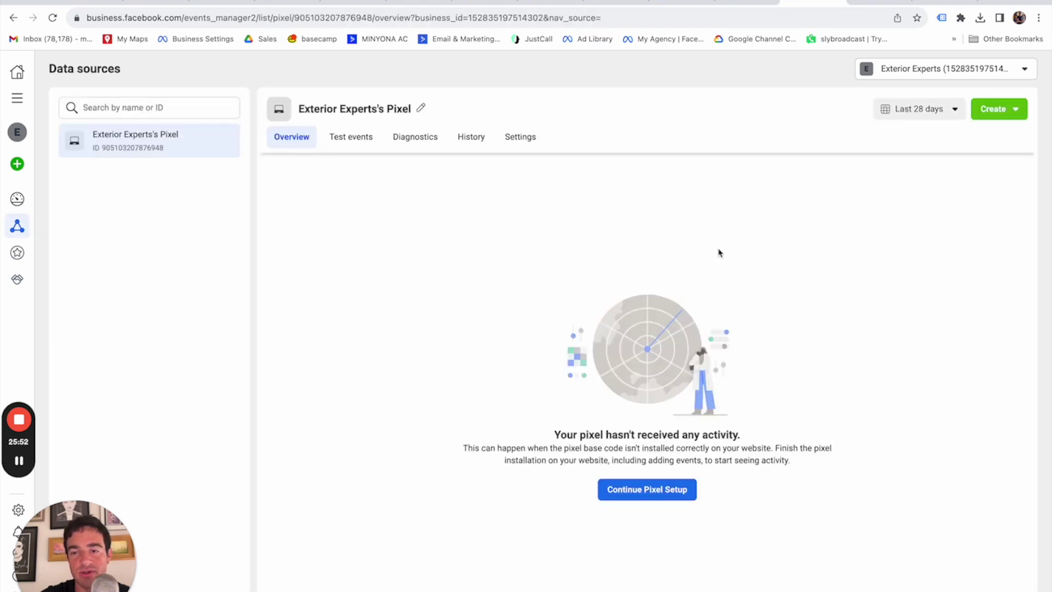
Paste the Meta Pixel base code into the Decking Lead Funnel's Head tracking code and save.
click(869, 5)
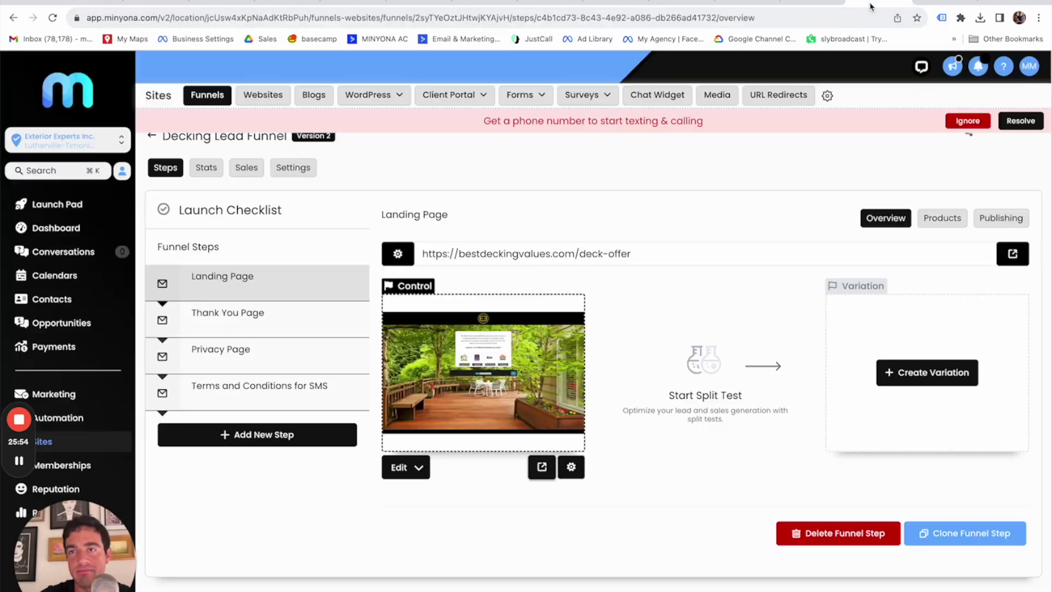
click(291, 167)
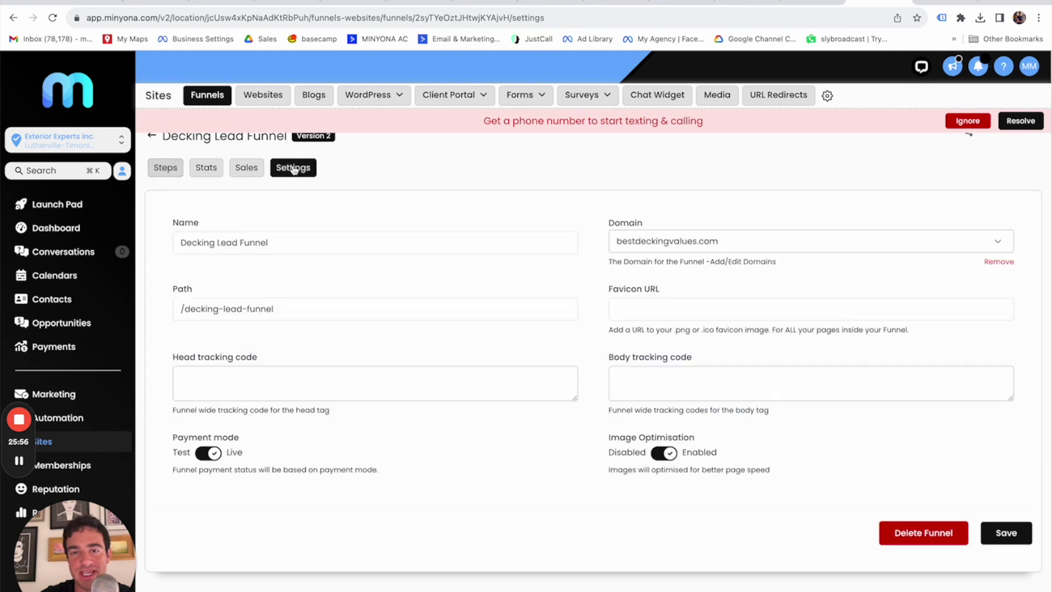
click(306, 375)
key(super+v)
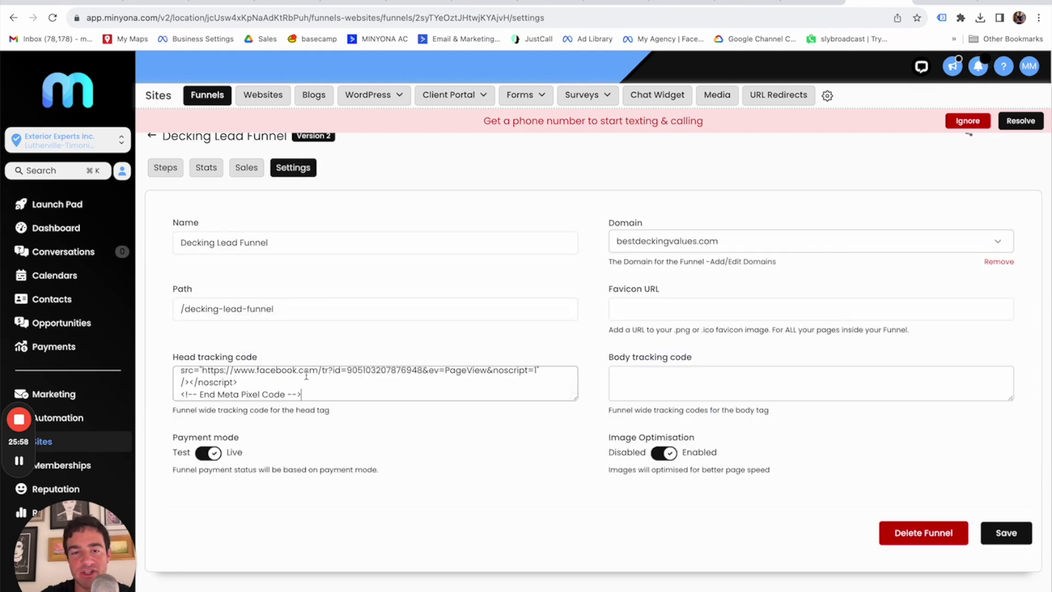
scroll(344, 378, up, 1)
scroll(344, 378, up, 2)
scroll(346, 376, down, 3)
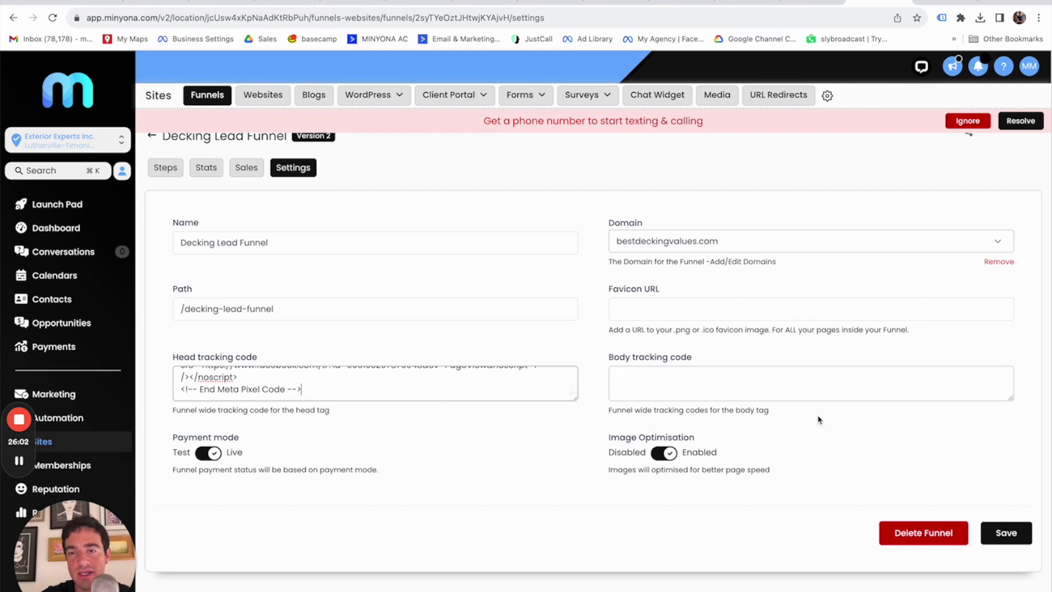
click(1008, 534)
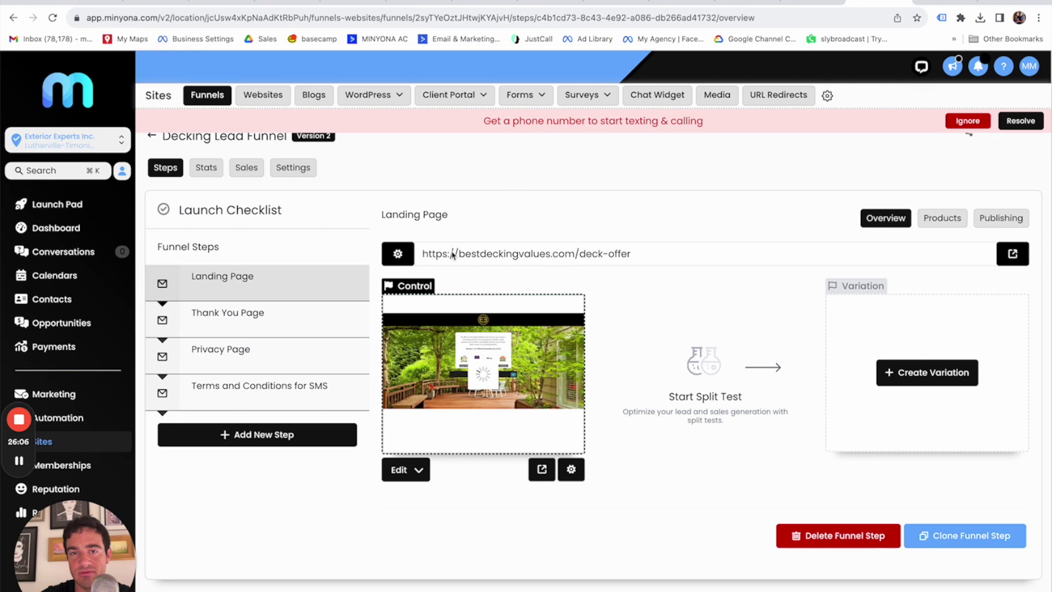
click(541, 469)
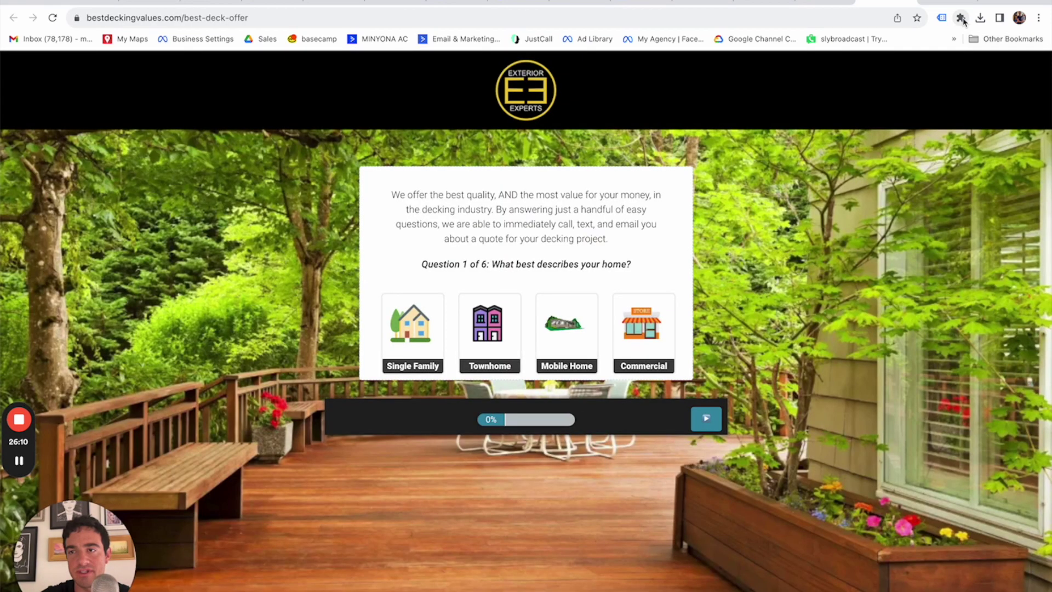
Open the Custom Conversions page in Events Manager for the pixel.
click(961, 18)
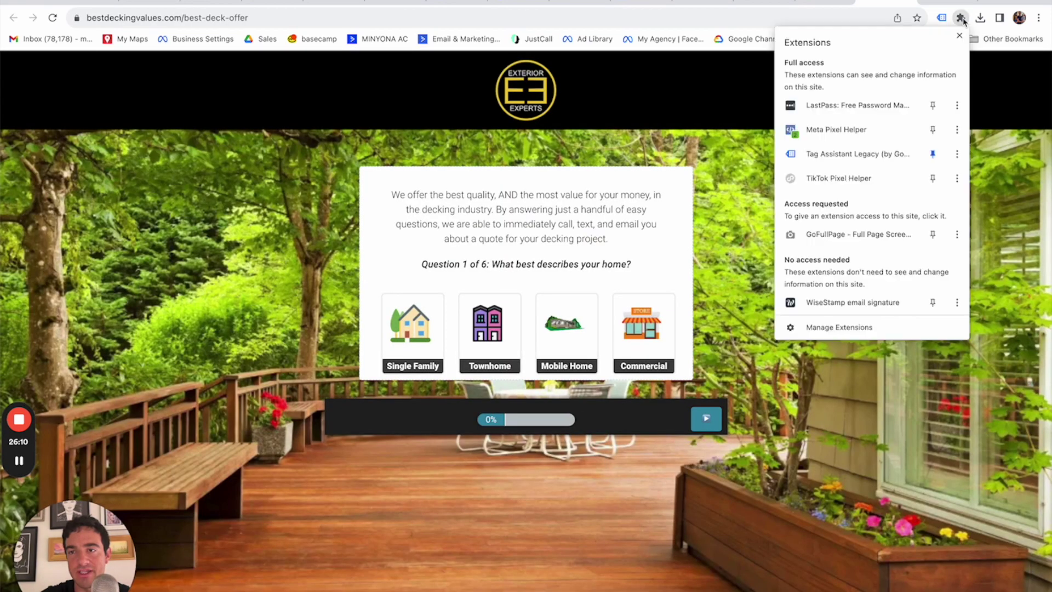
click(961, 18)
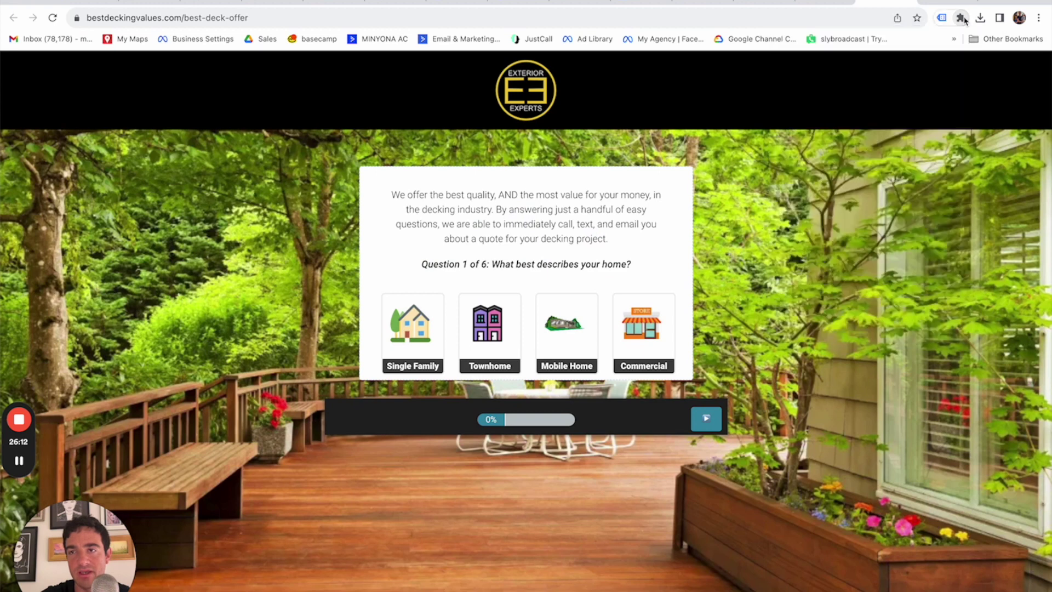
click(827, 2)
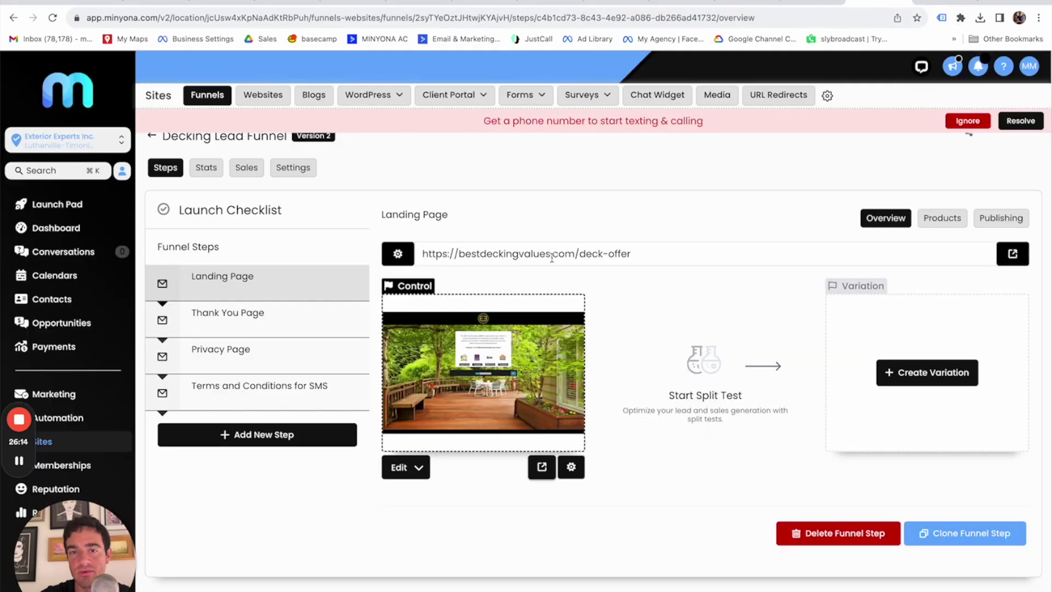
click(811, 3)
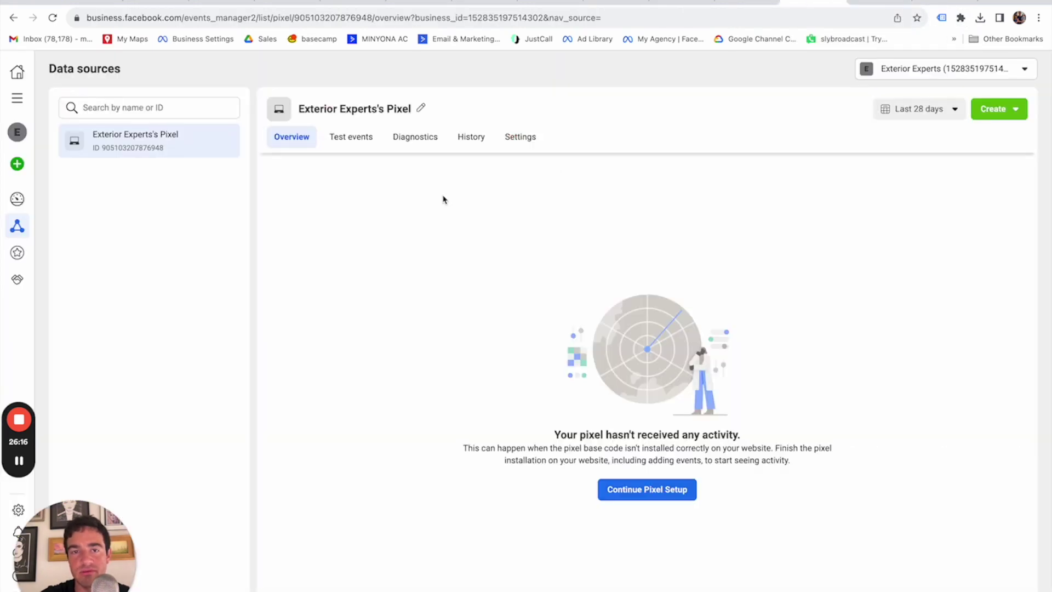
click(24, 257)
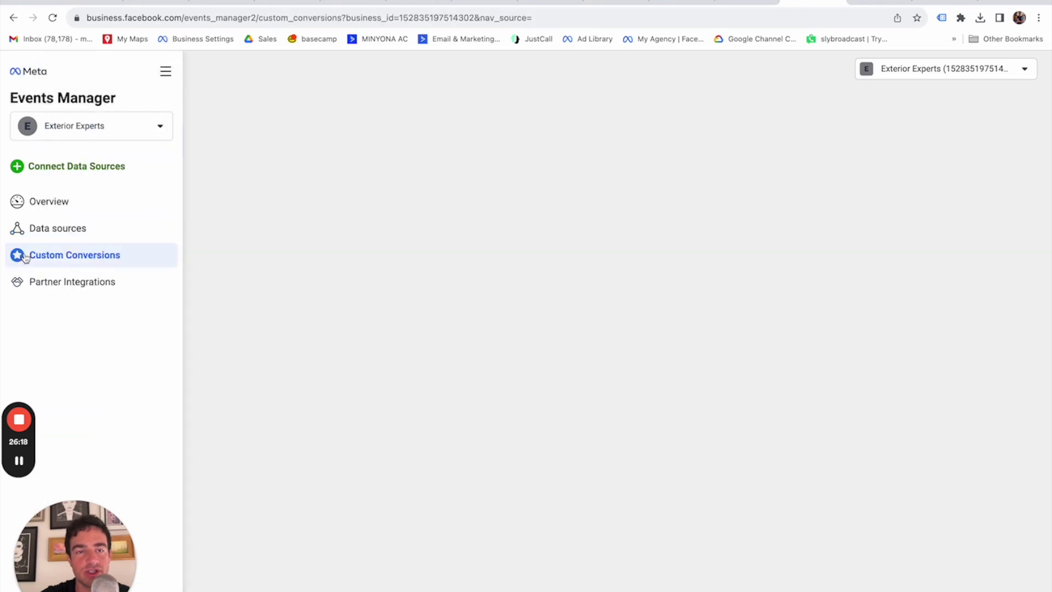
Preview the funnel's live deck-special-thanks thank-you page, then return to Custom Conversions.
click(879, 2)
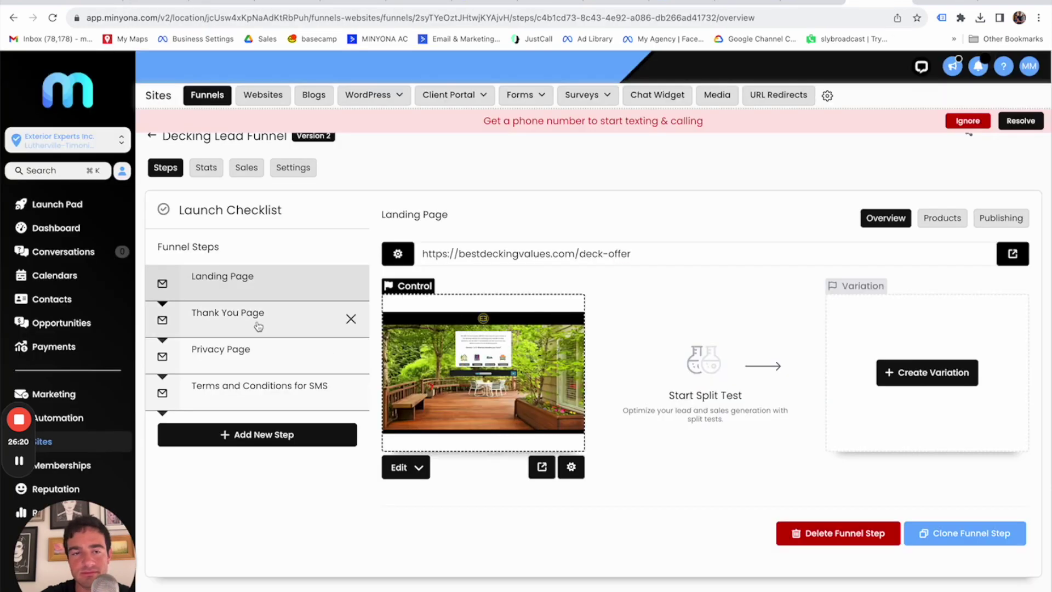
click(258, 327)
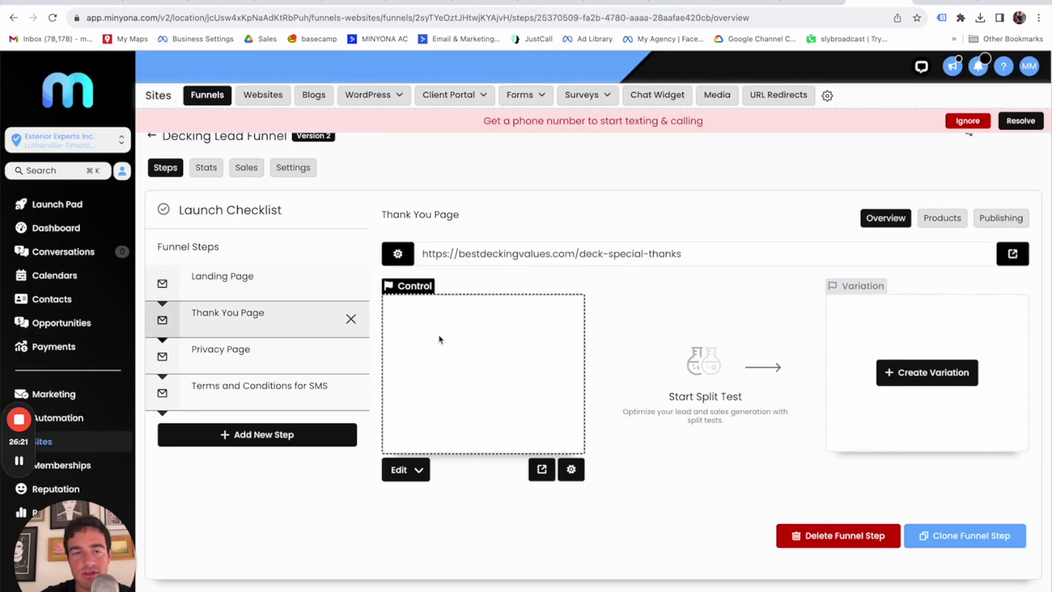
click(542, 467)
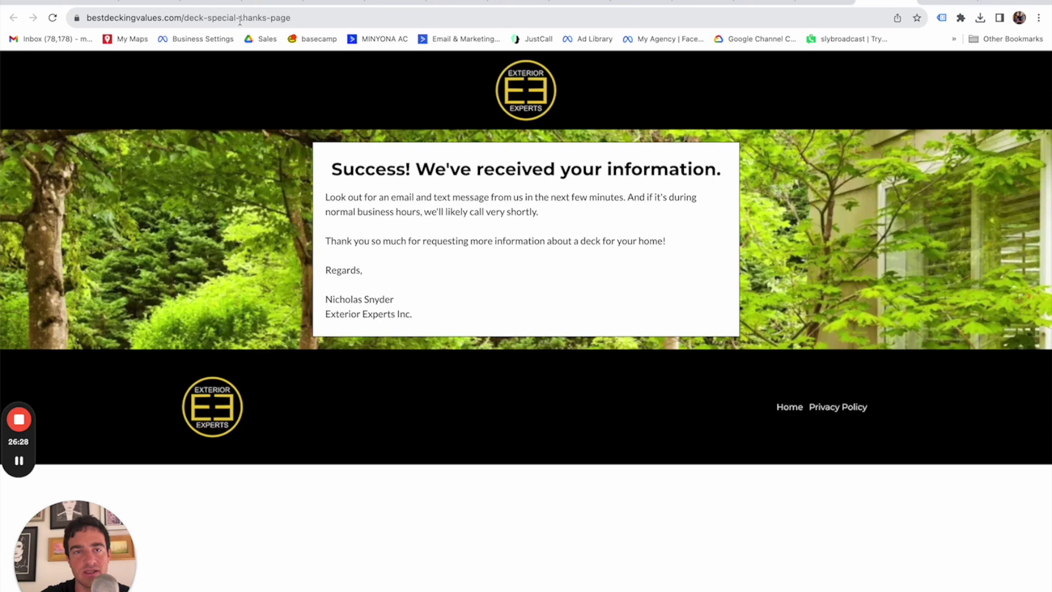
click(912, 2)
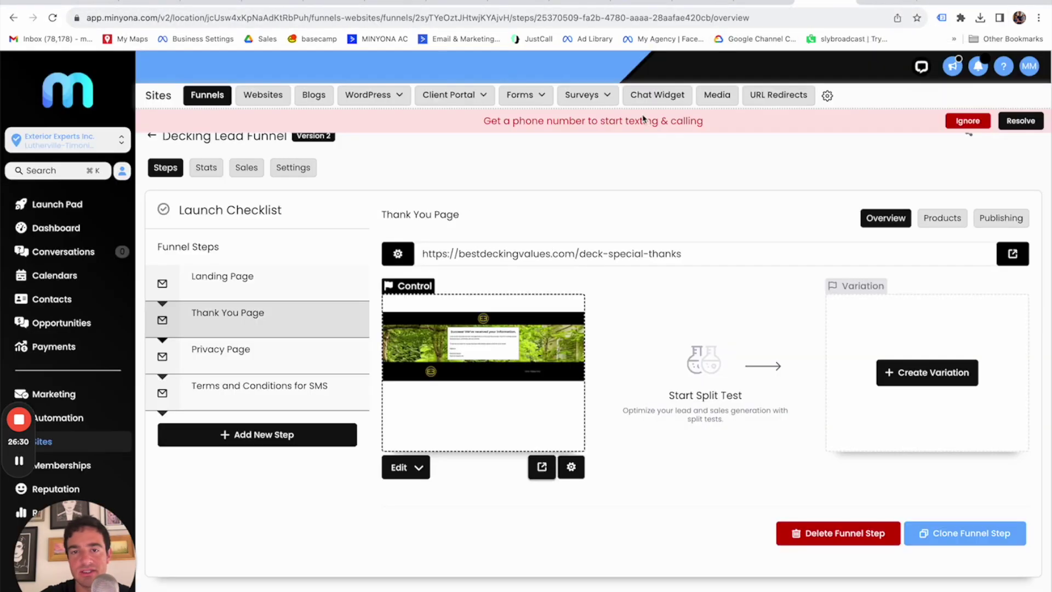
click(789, 3)
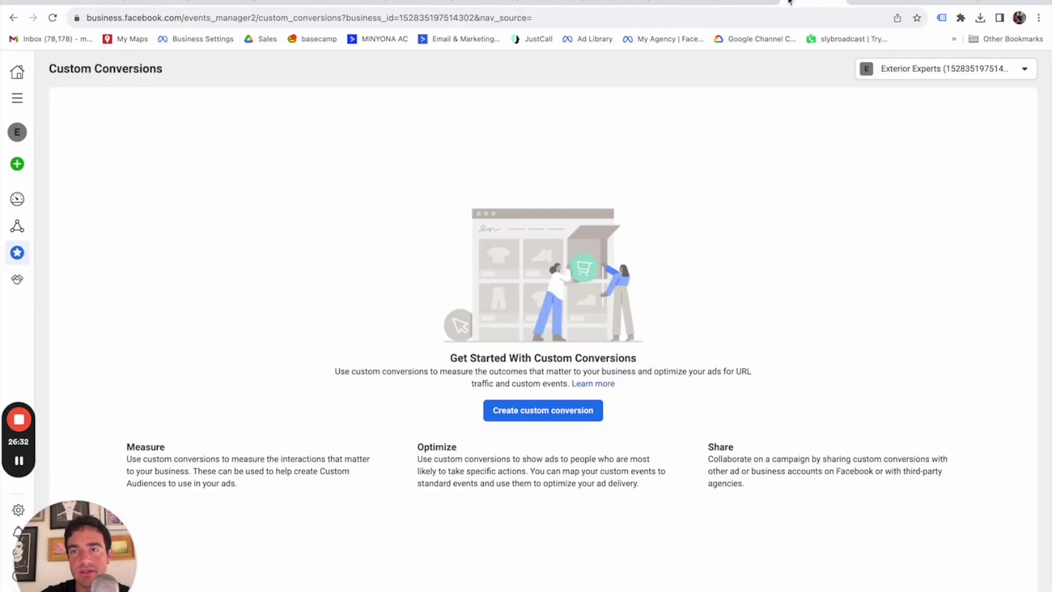
Start a custom conversion named Minyona Lead with a URL-contains rule for special-thanks.
click(504, 411)
click(439, 155)
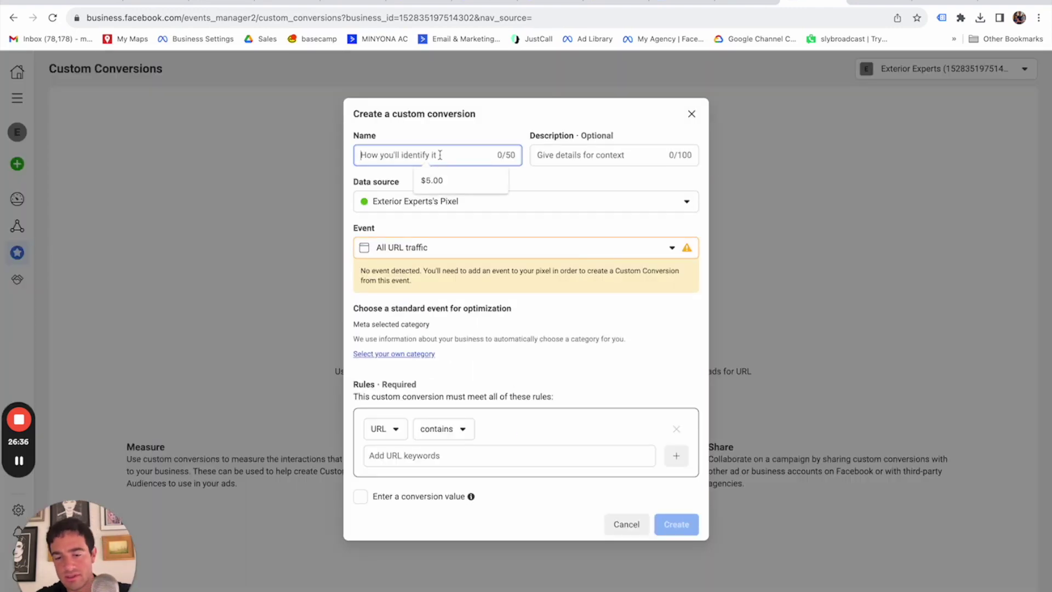
text(M)
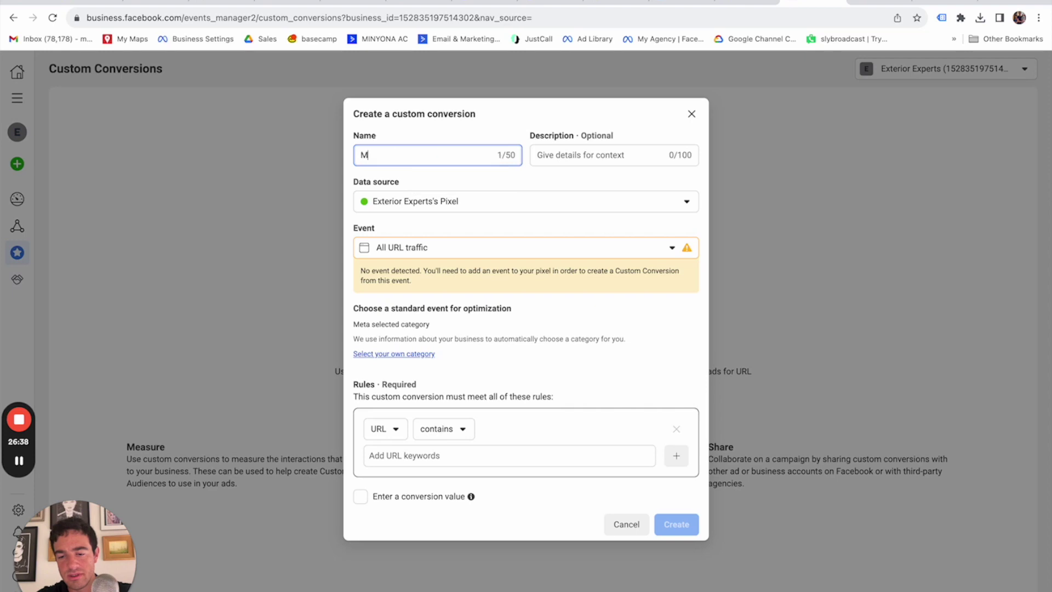
text(inyona Lead)
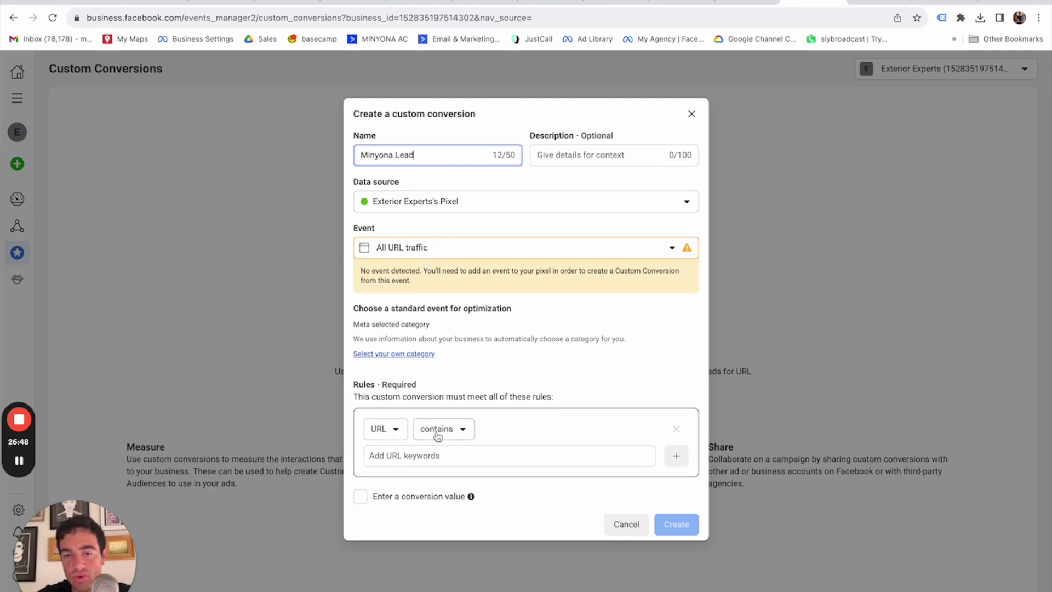
click(427, 461)
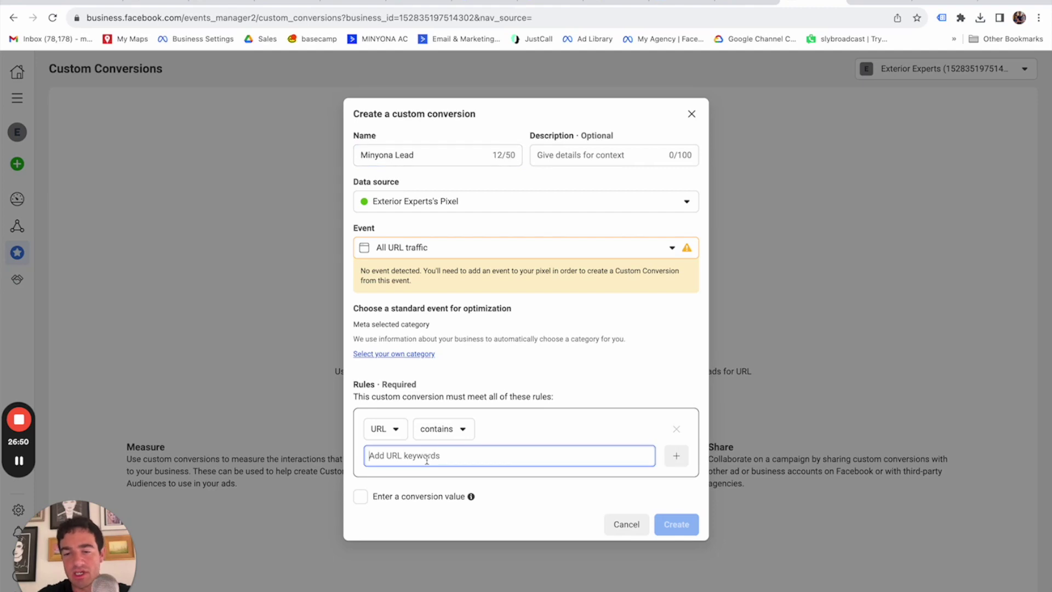
text(special-thanks)
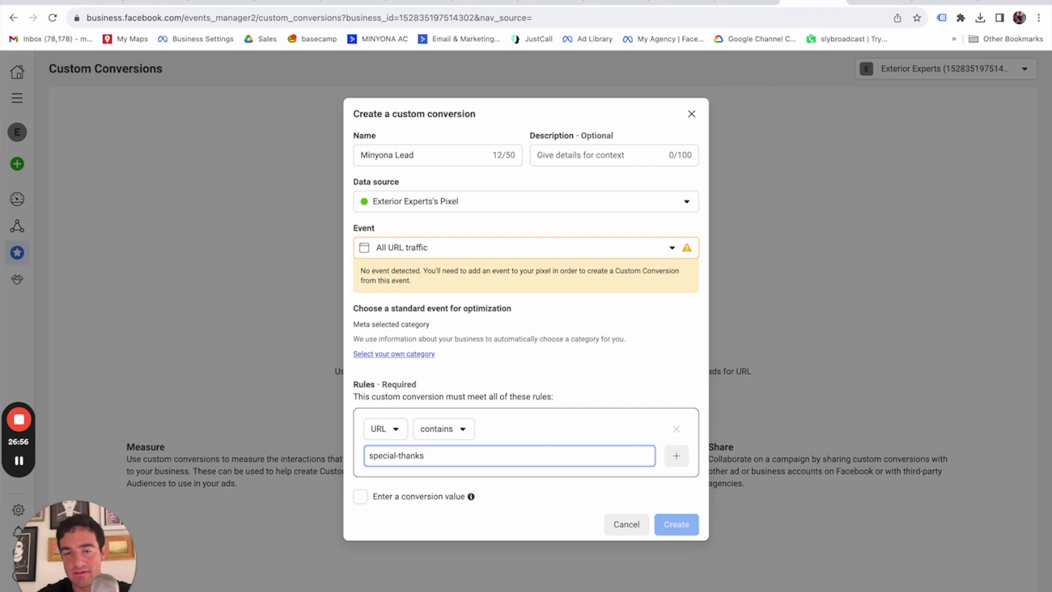
key(Return)
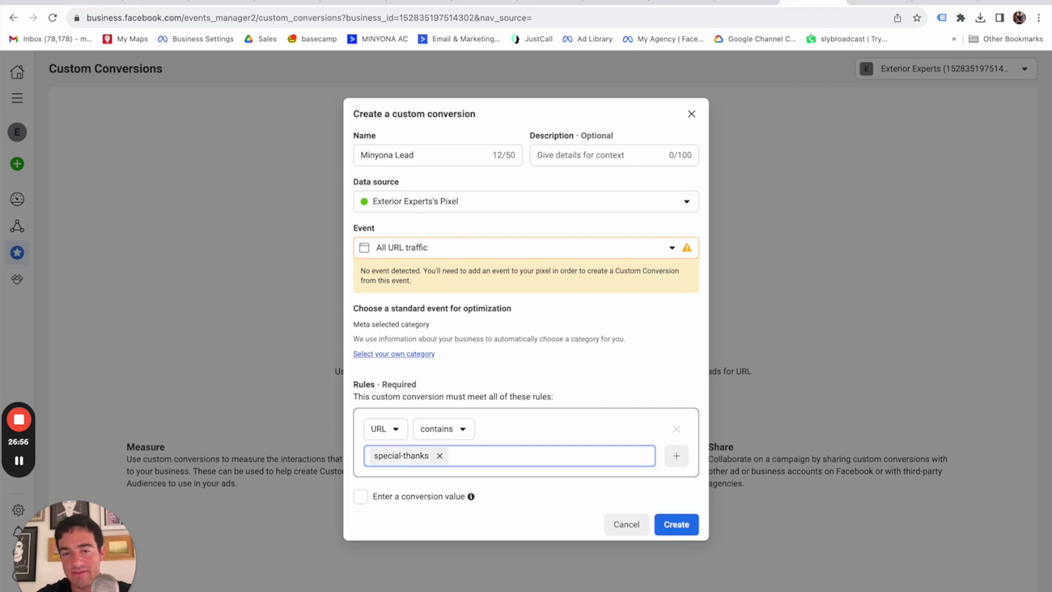
Check that the live Minyona thank-you page address contains special-thanks.
key(ctrl+Tab)
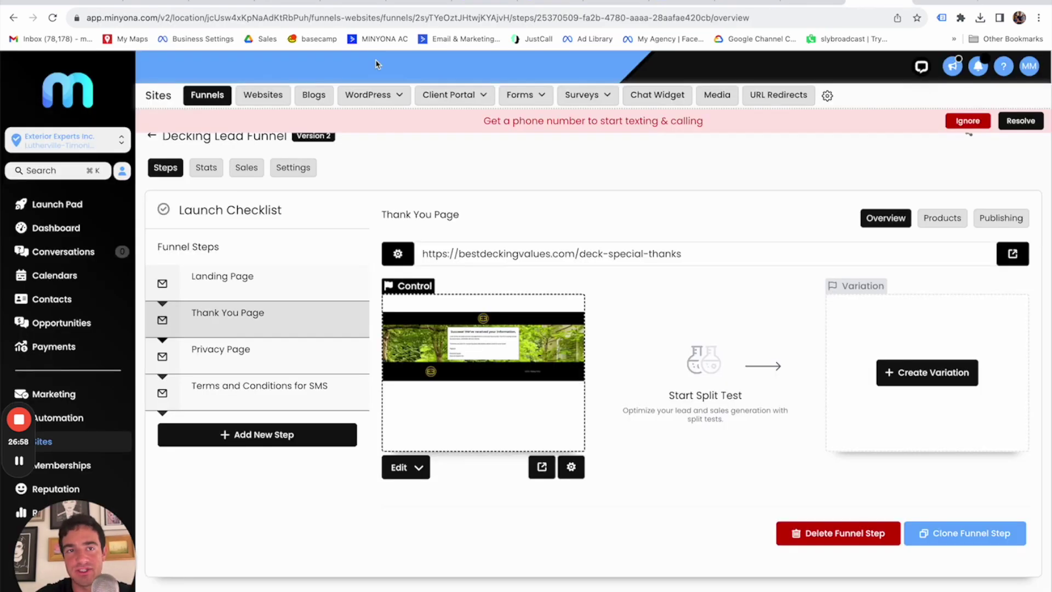
click(541, 469)
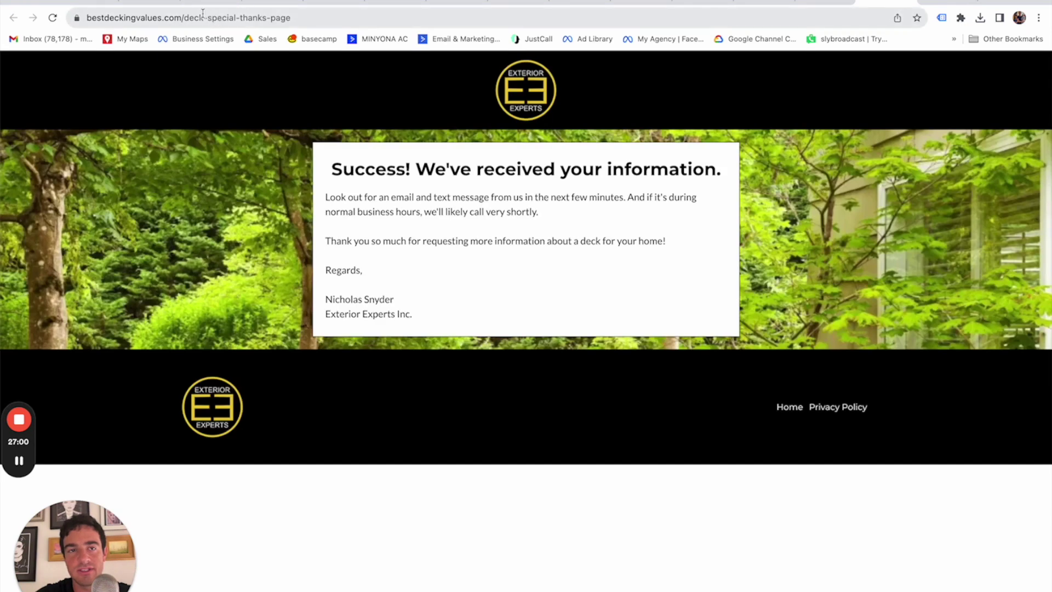
drag(207, 18, 265, 18)
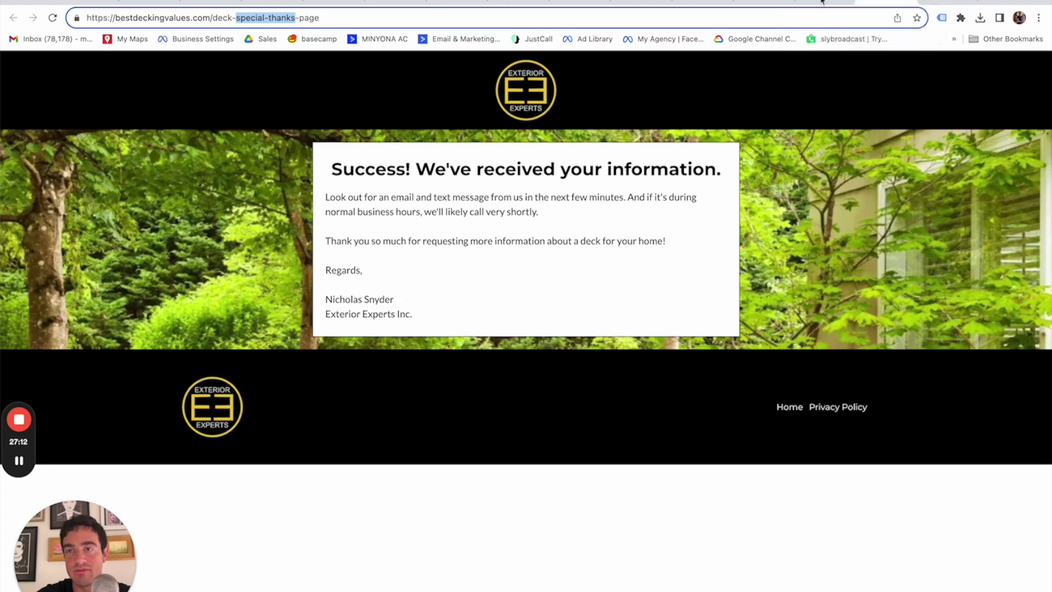
click(825, 2)
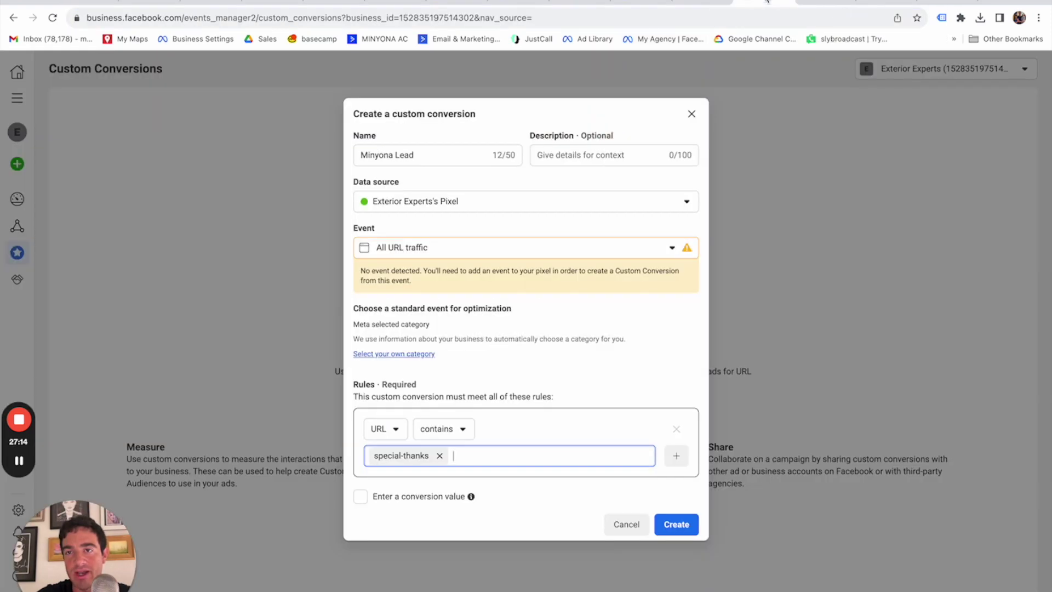
click(760, 2)
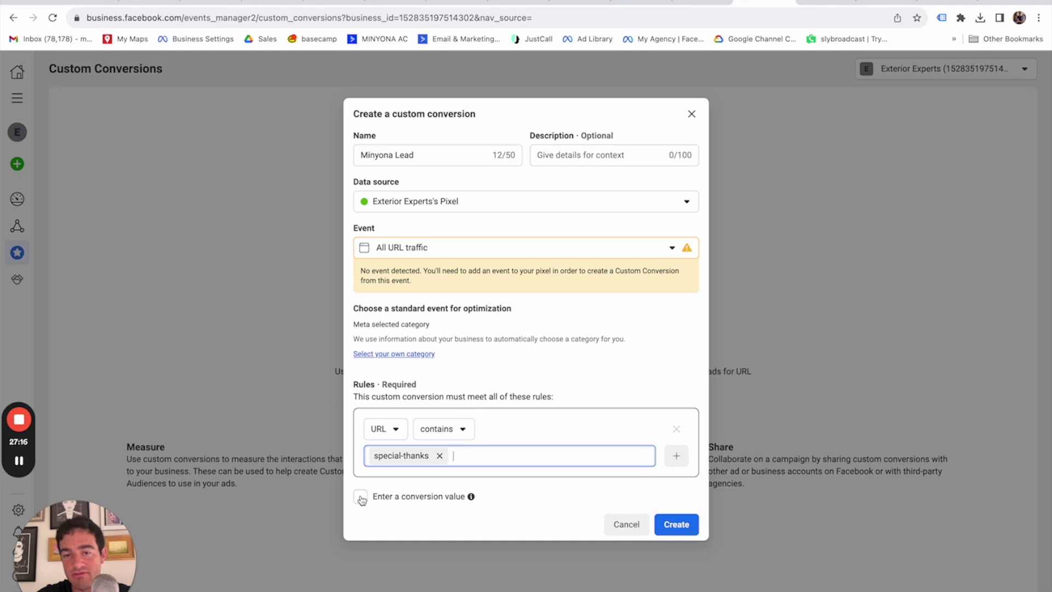
Give the conversion a $50.00 value and create it.
click(471, 497)
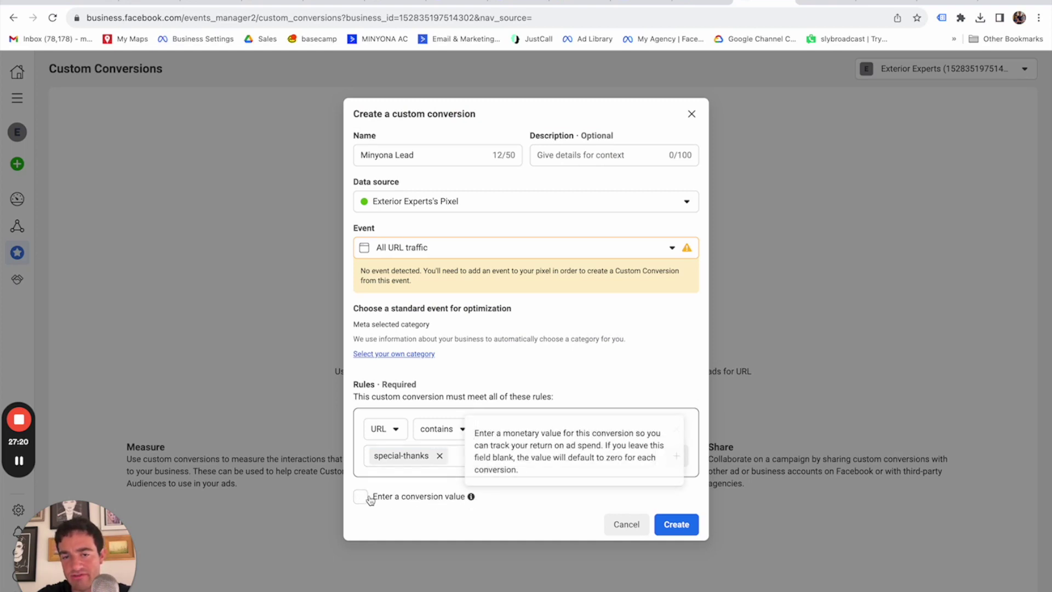
click(376, 499)
text(50)
click(519, 486)
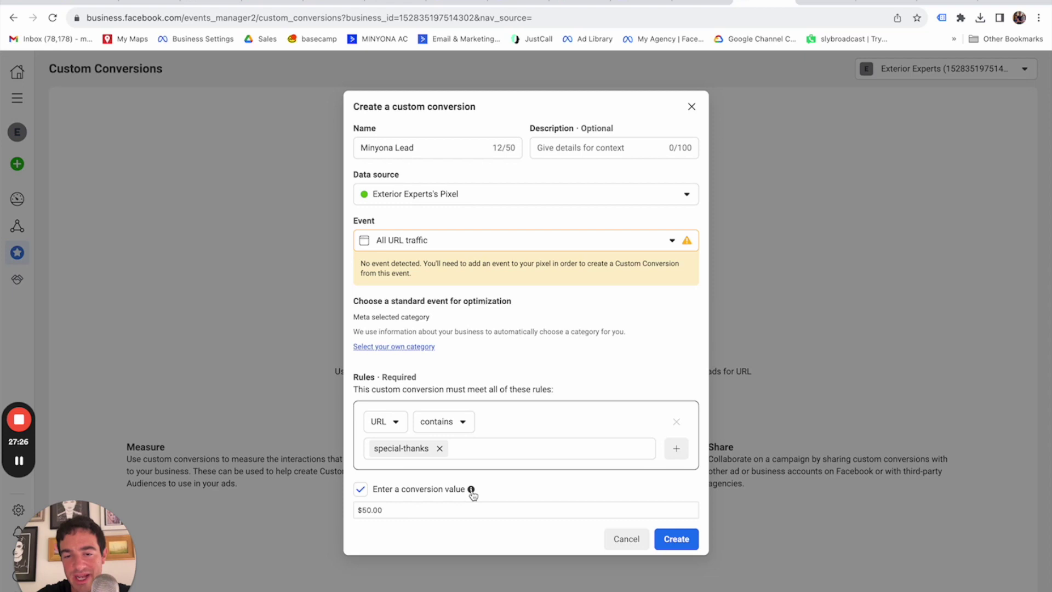
mouse_move(471, 492)
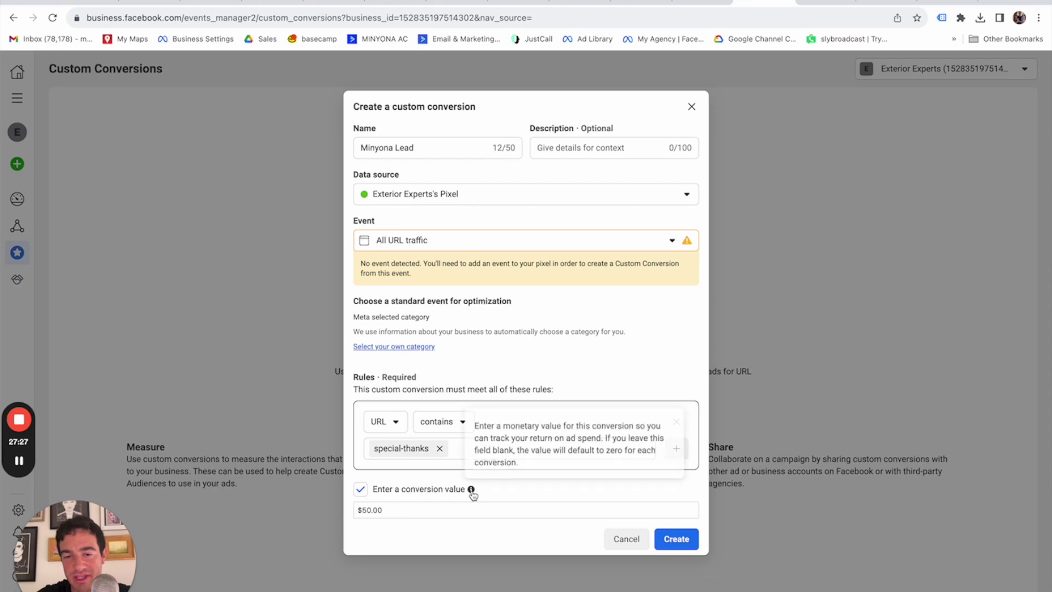
click(677, 539)
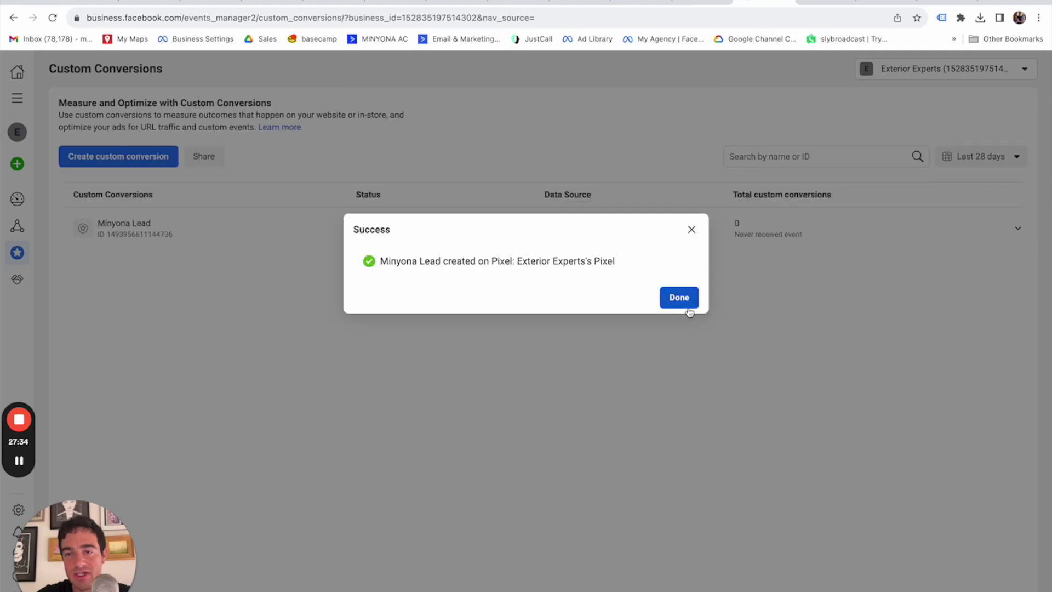
Load the live Minyona thank-you page, then refresh Custom Conversions so Minyona Lead shows Active.
click(687, 298)
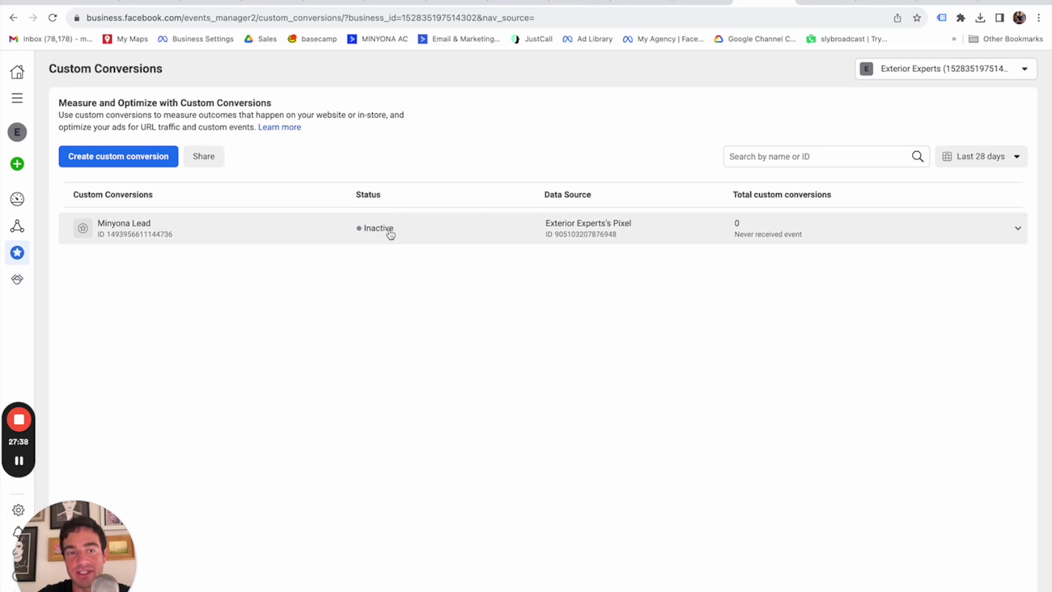
click(887, 3)
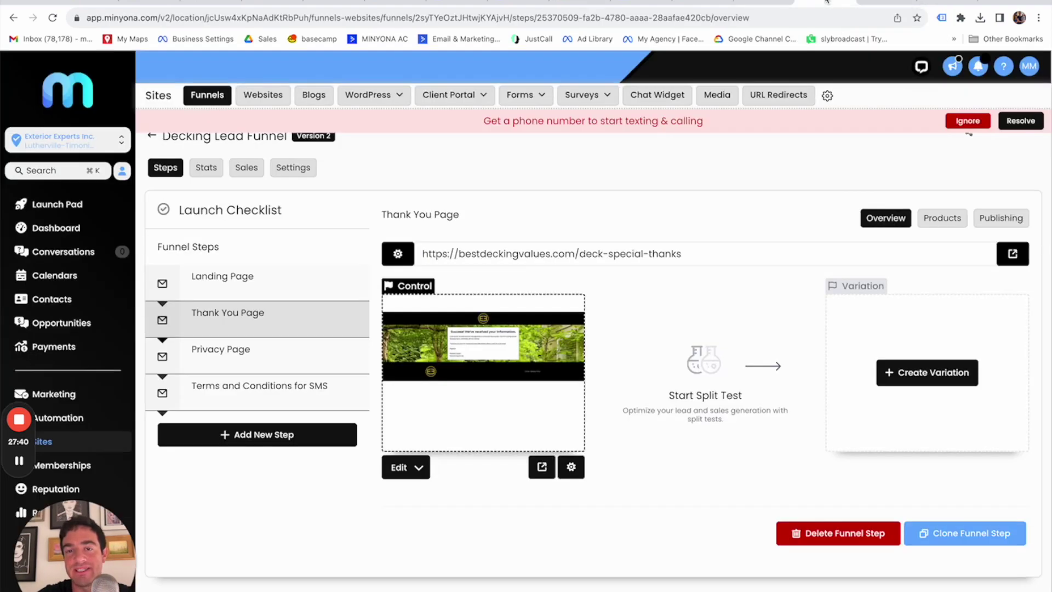
click(542, 469)
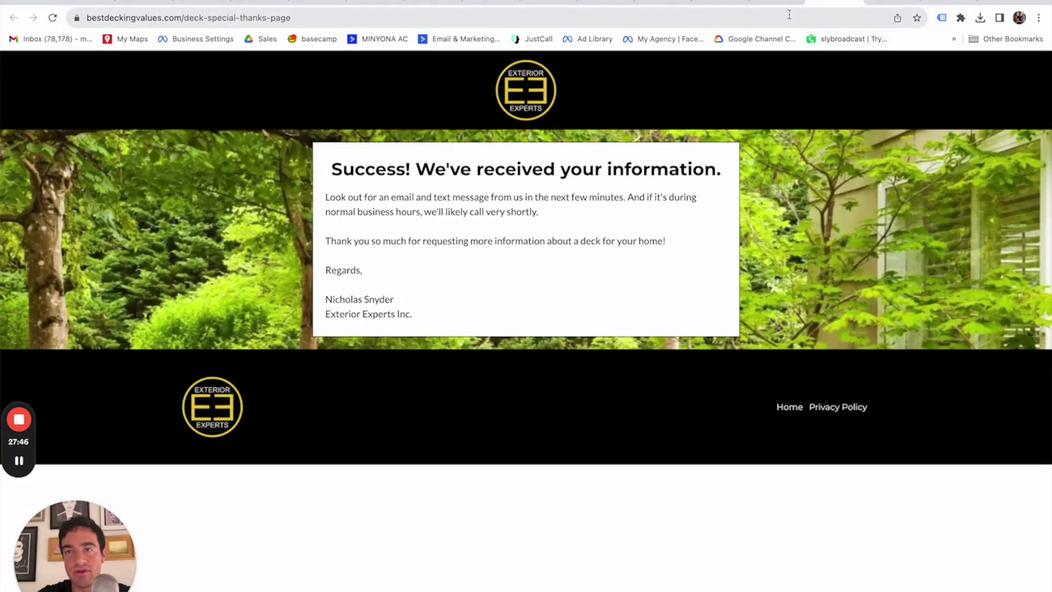
click(727, 2)
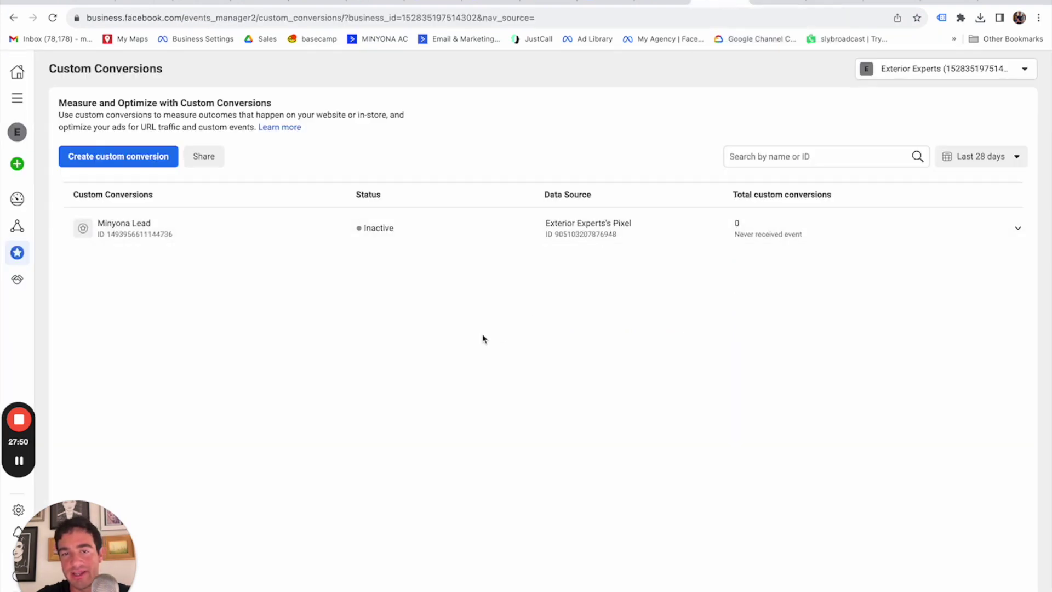
key(super+r)
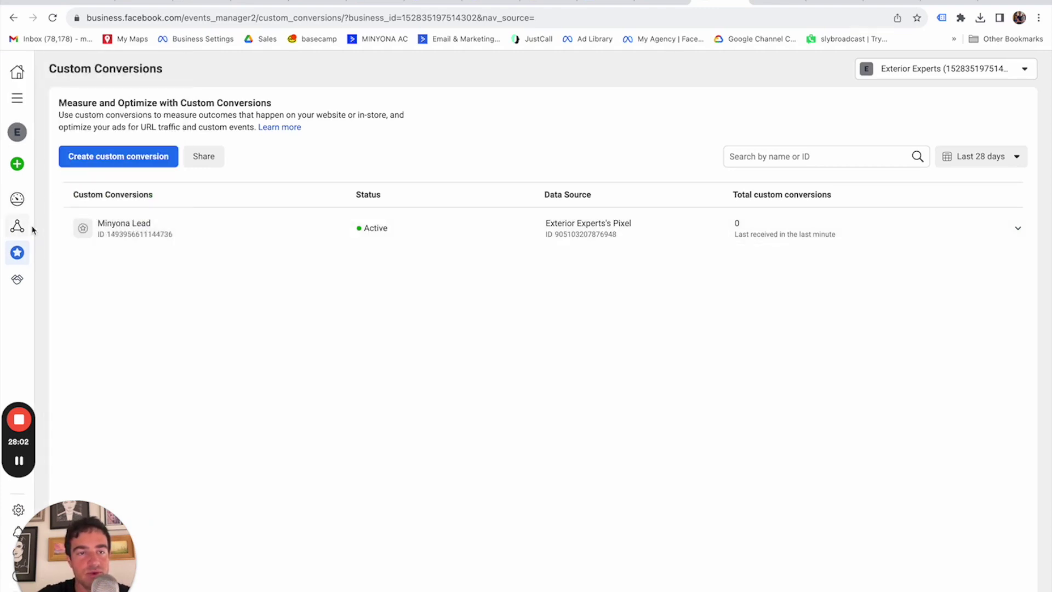
Go to Ads Manager and start a new campaign with the Leads objective.
mouse_move(22, 229)
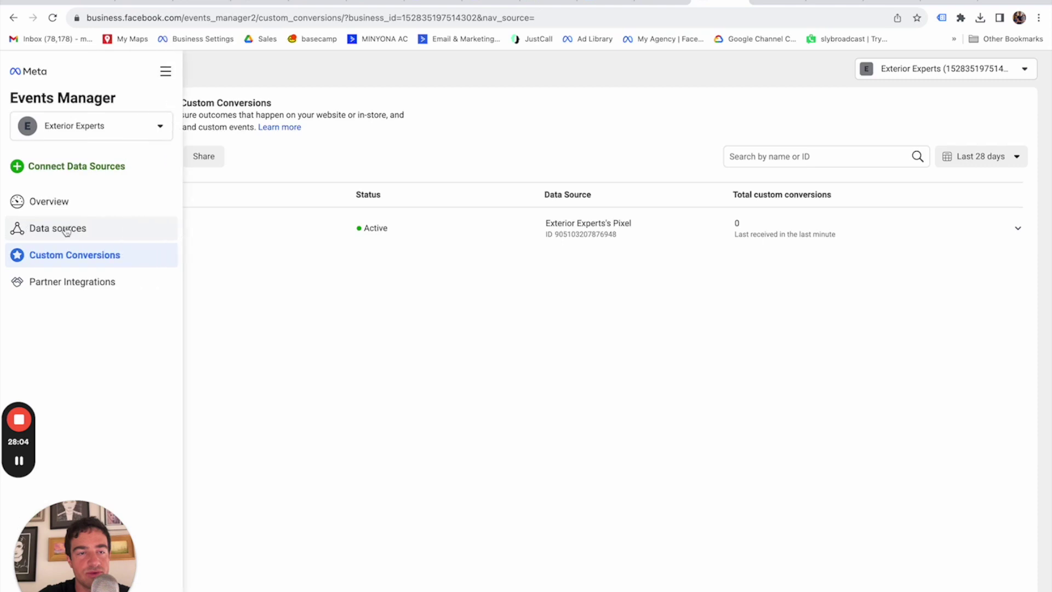
click(126, 125)
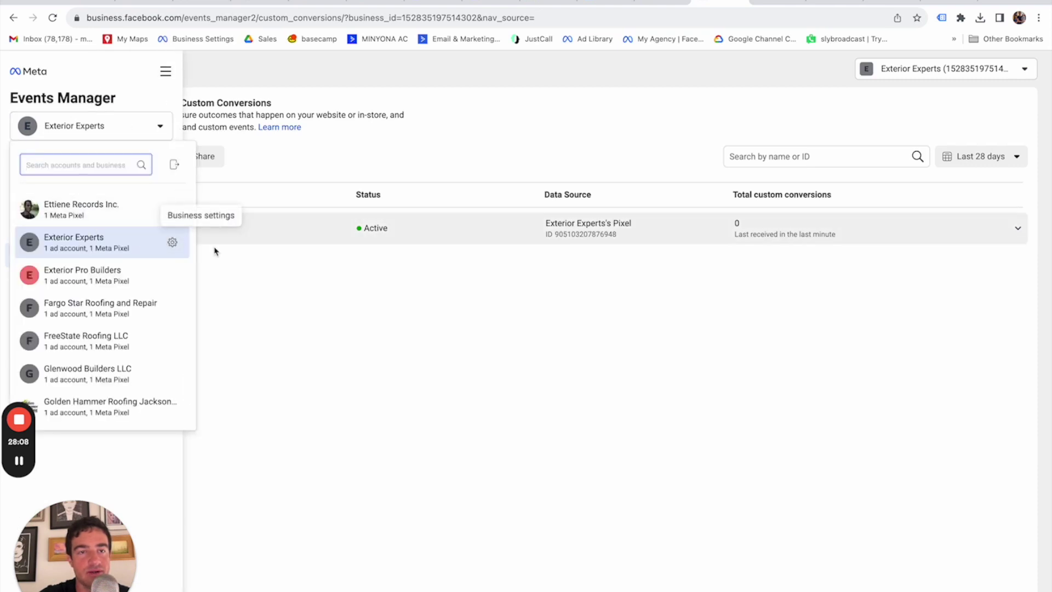
click(236, 262)
click(17, 98)
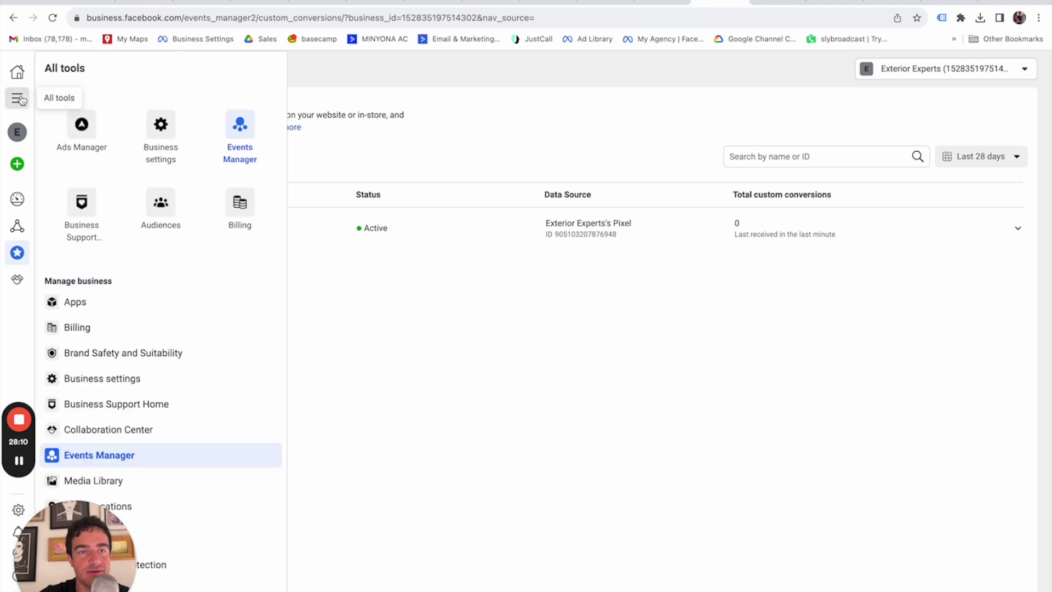
click(84, 127)
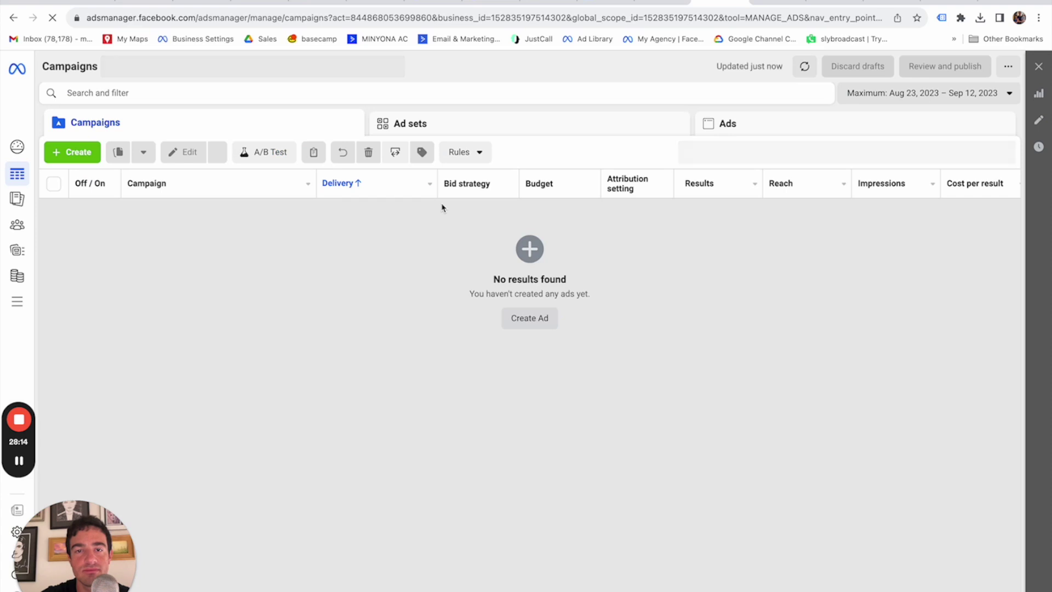
click(83, 157)
click(387, 420)
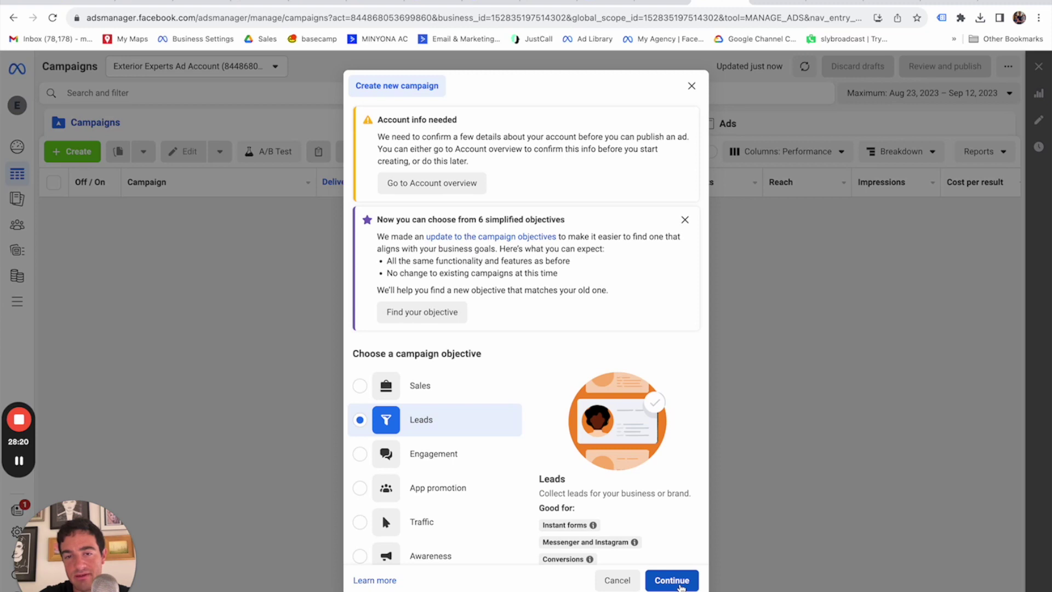
Name the campaign Conversions - Decking Leads - 20230912, the ad set Service Area, and the ad 1.
scroll(677, 540, down, 3)
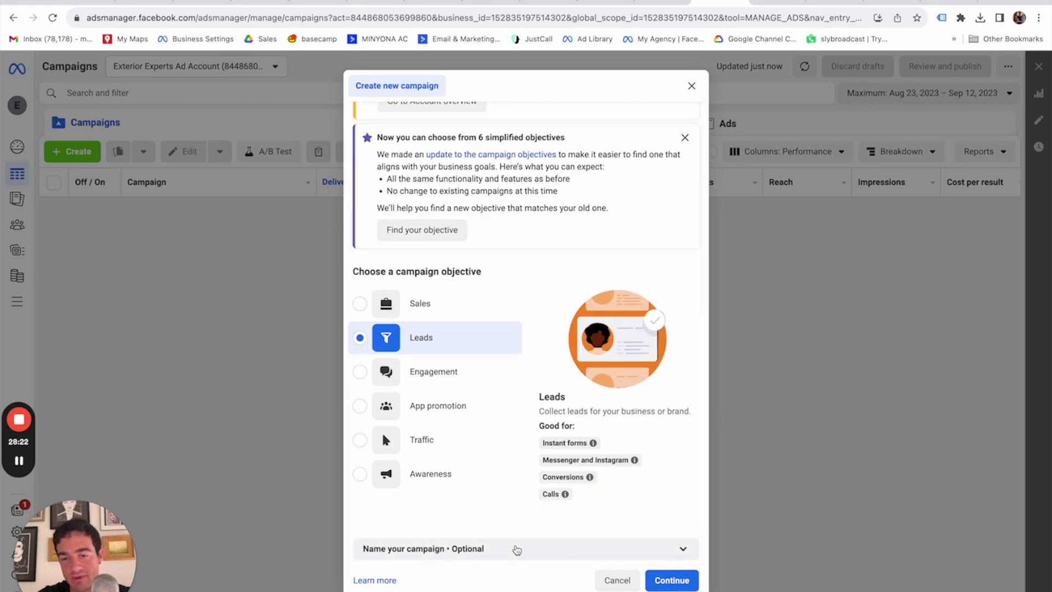
click(517, 549)
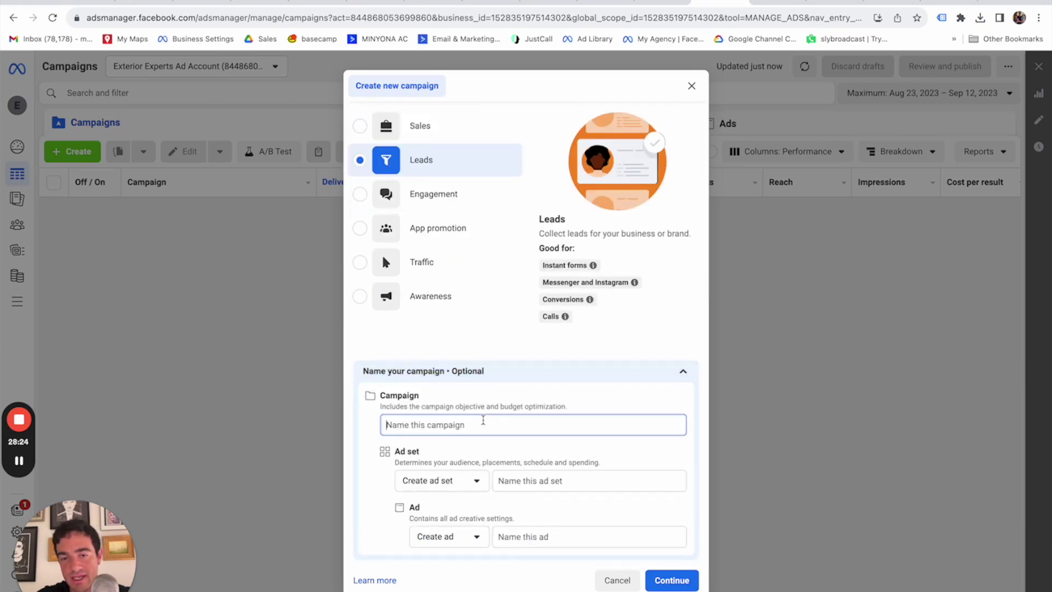
text(Conversions)
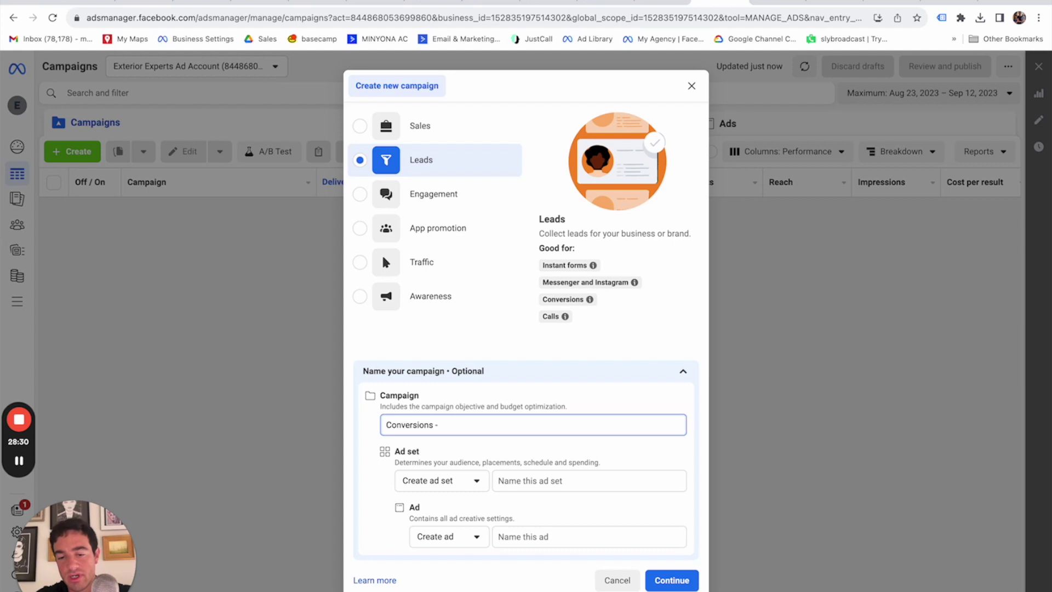
text( - Decking Leads - 20230912)
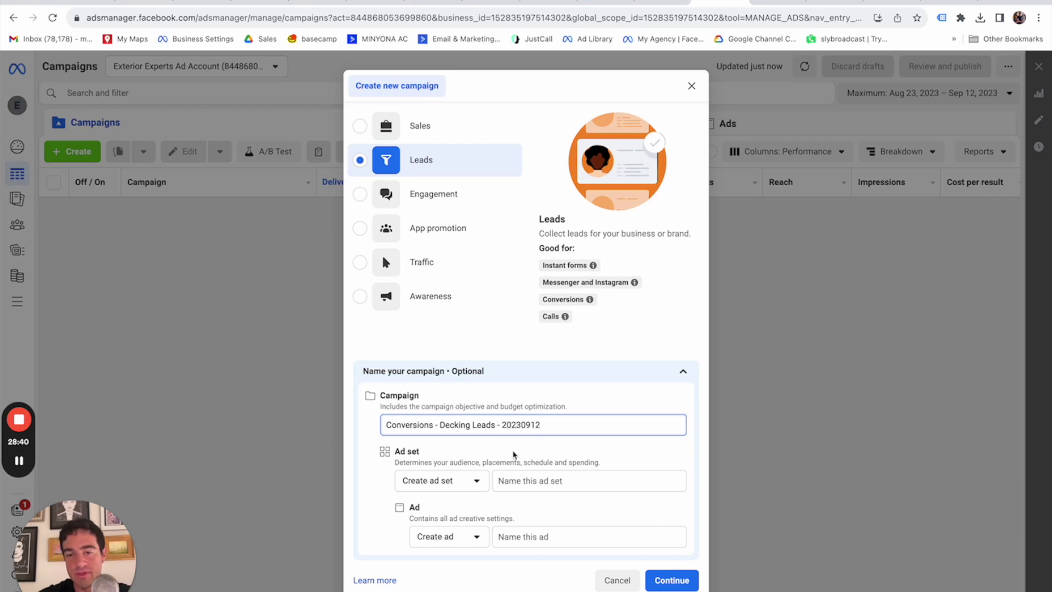
click(534, 482)
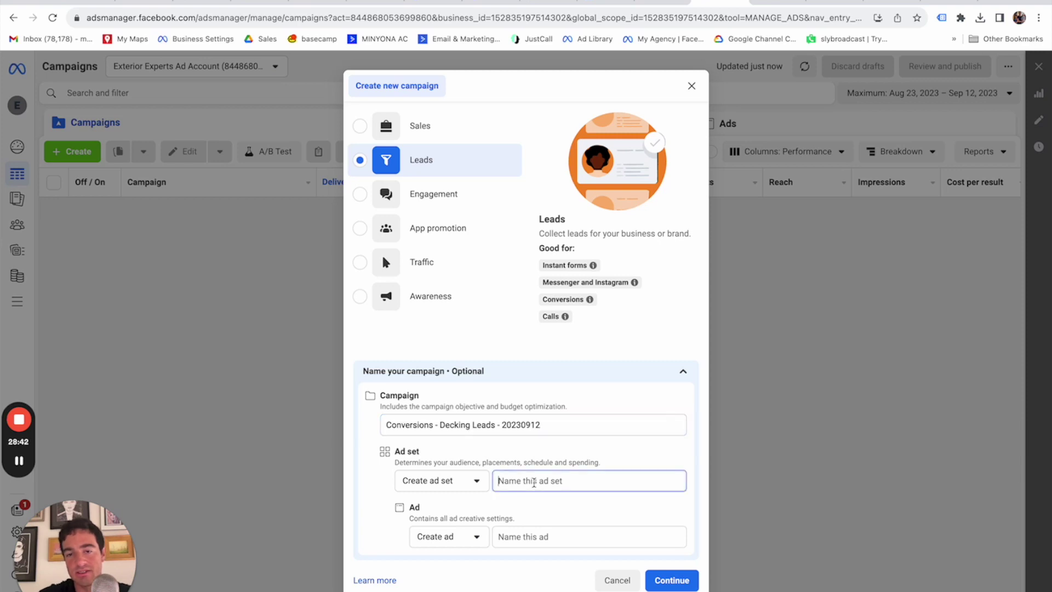
text(Service Area)
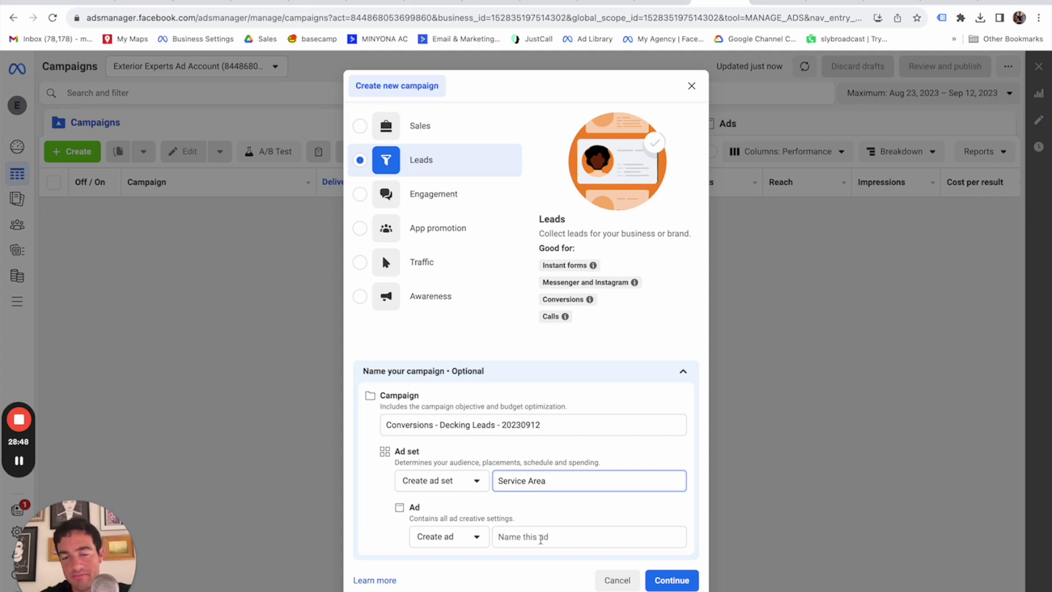
click(541, 539)
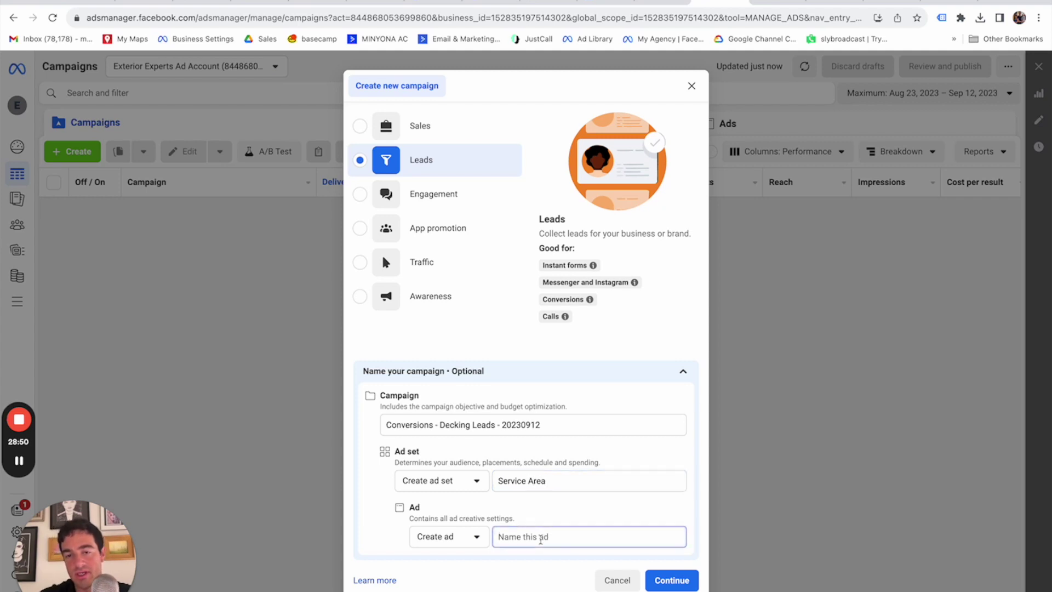
text(1)
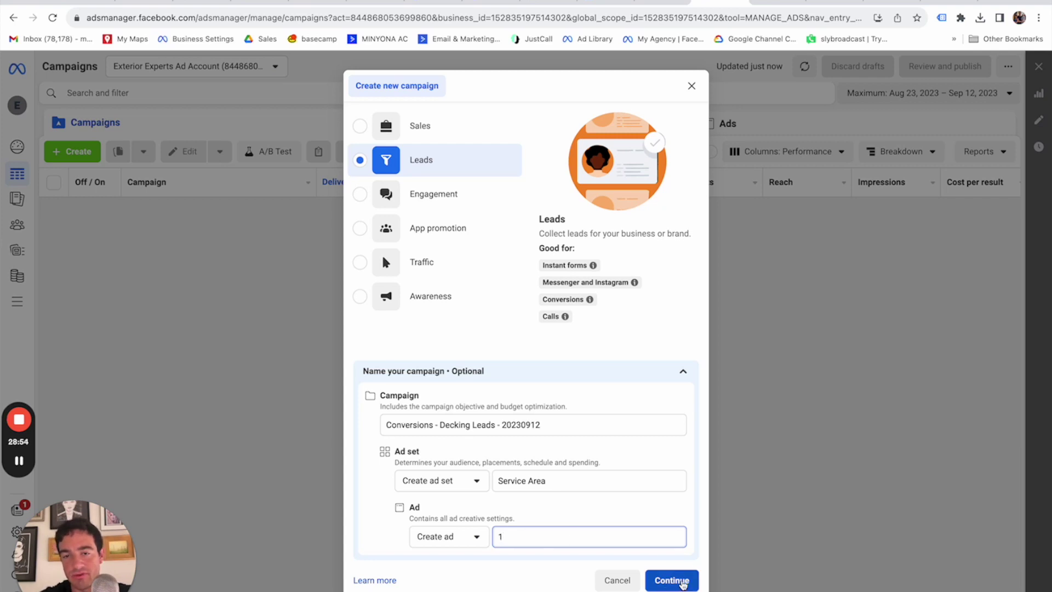
click(682, 583)
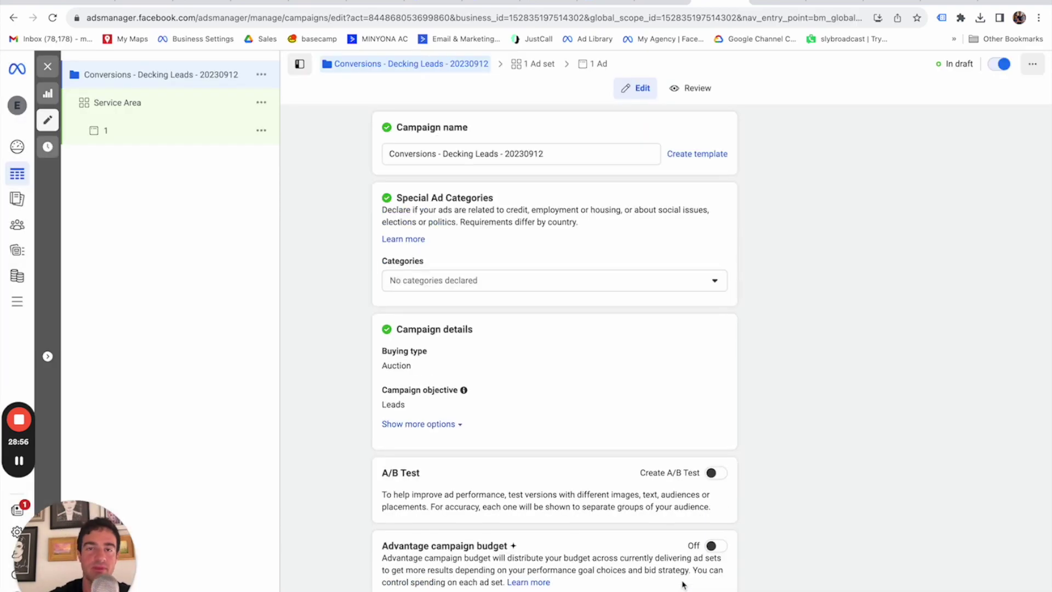
Switch on Advantage campaign budget at $50.00 per day and go to the Service Area ad set.
scroll(592, 345, down, 1)
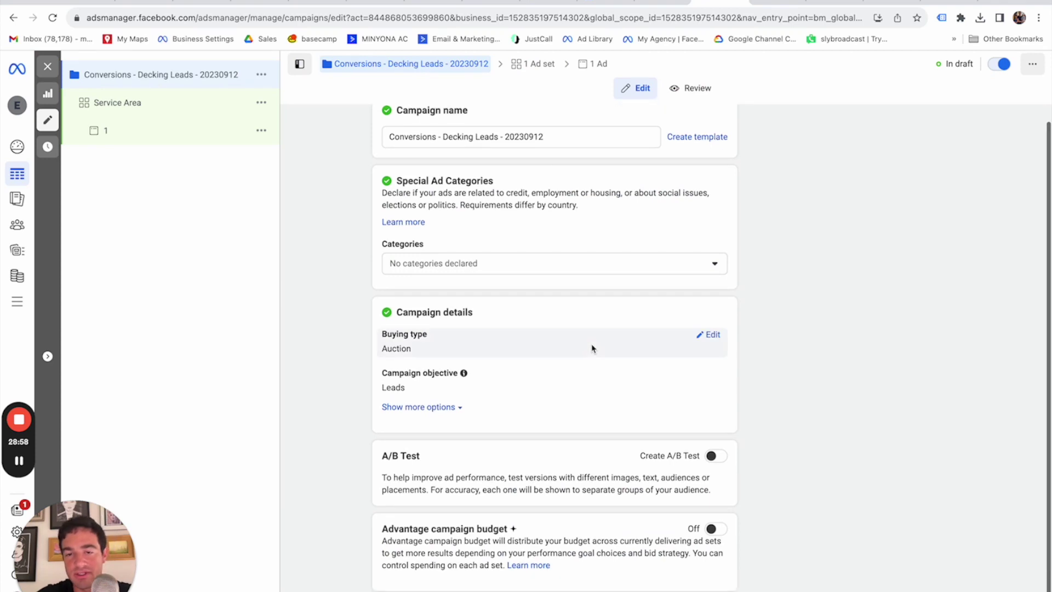
click(723, 528)
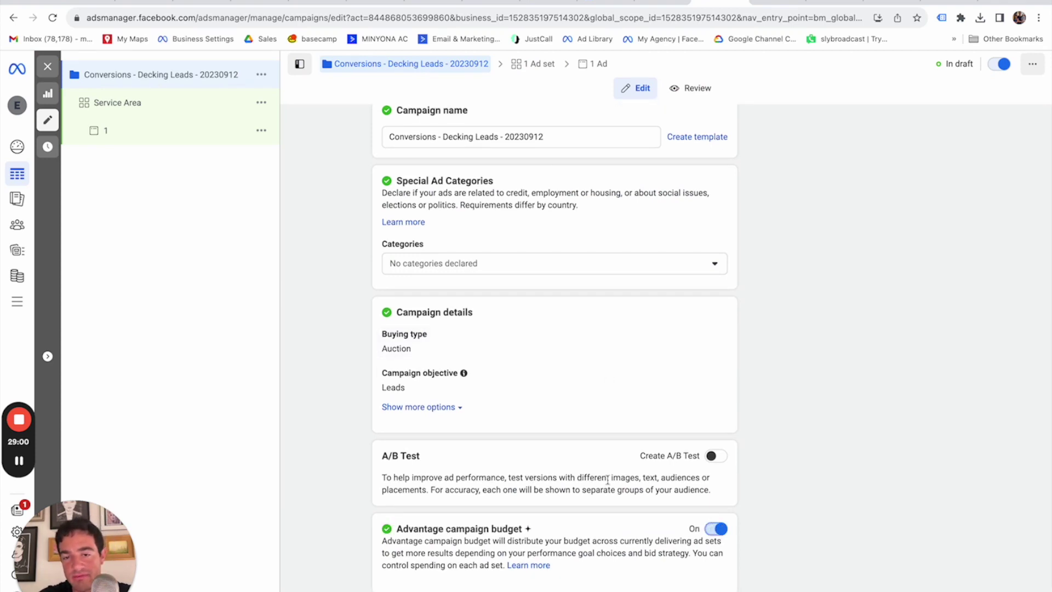
scroll(720, 528, down, 3)
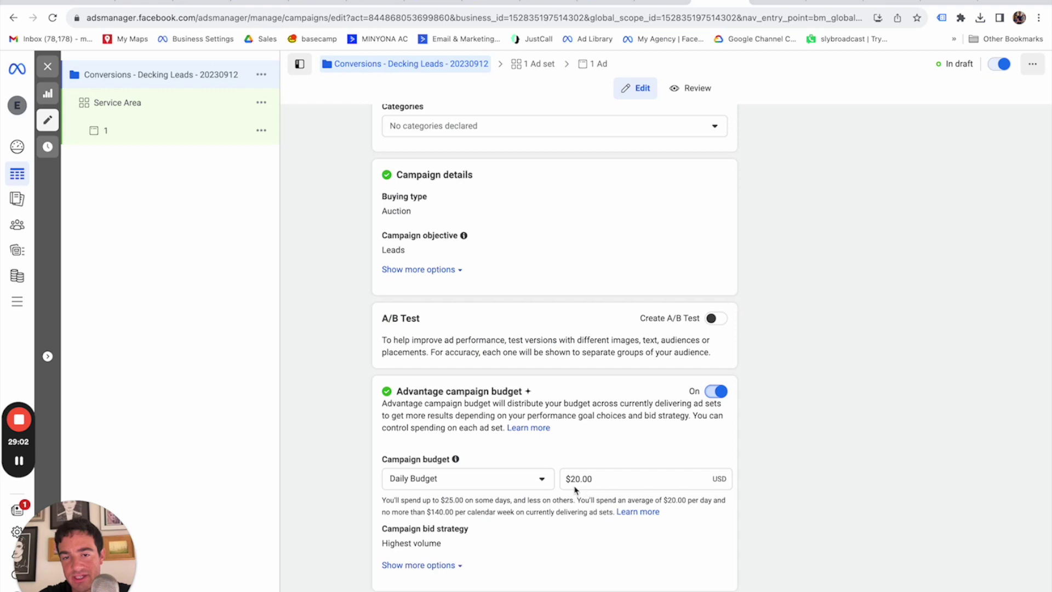
click(573, 480)
click(807, 467)
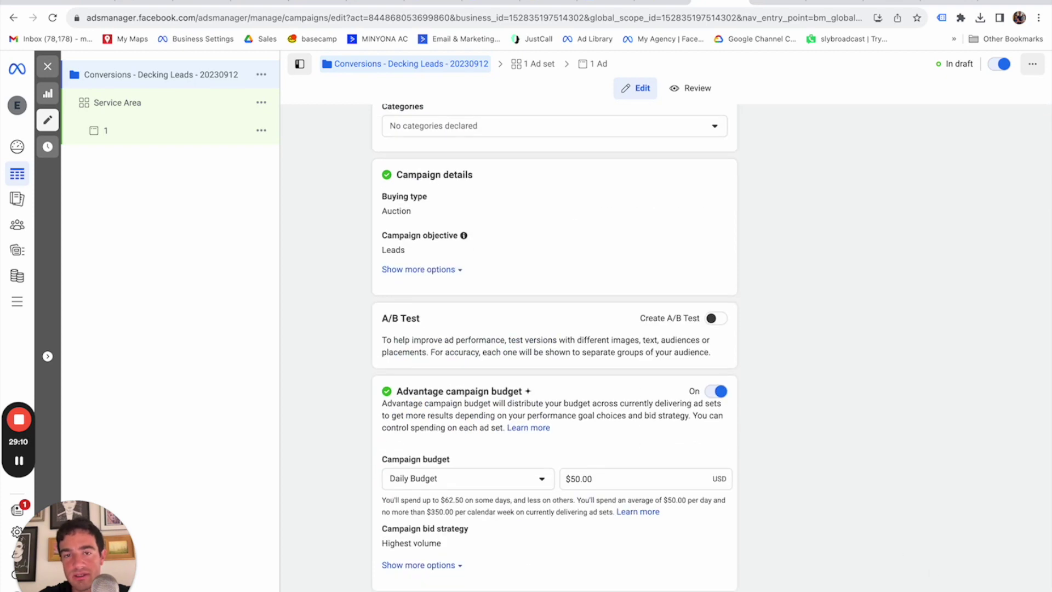
click(117, 102)
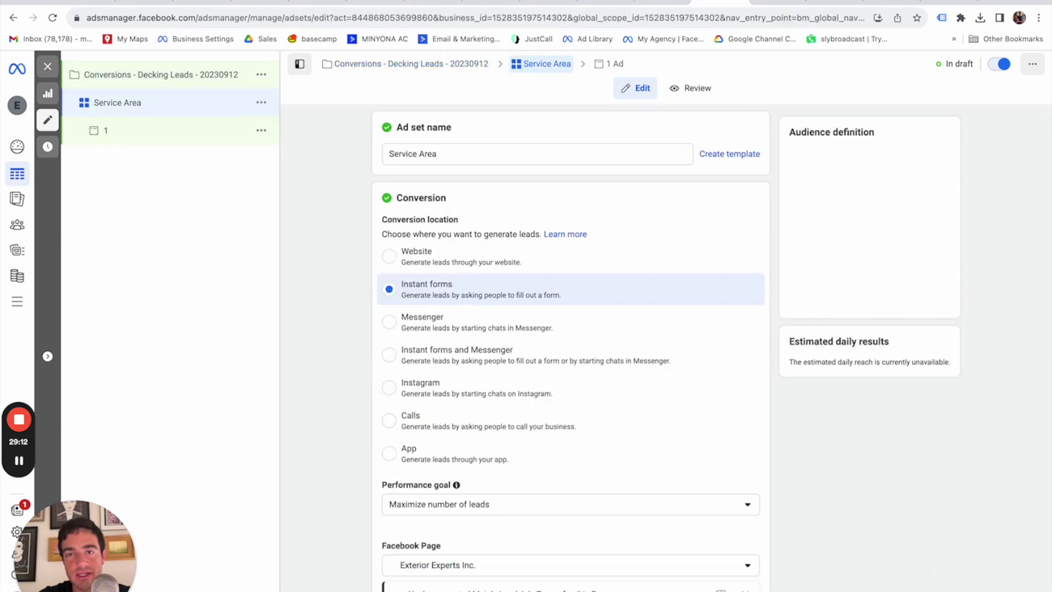
Set the Service Area ad set's conversion location to Website and review the conversion events list.
scroll(618, 322, down, 2)
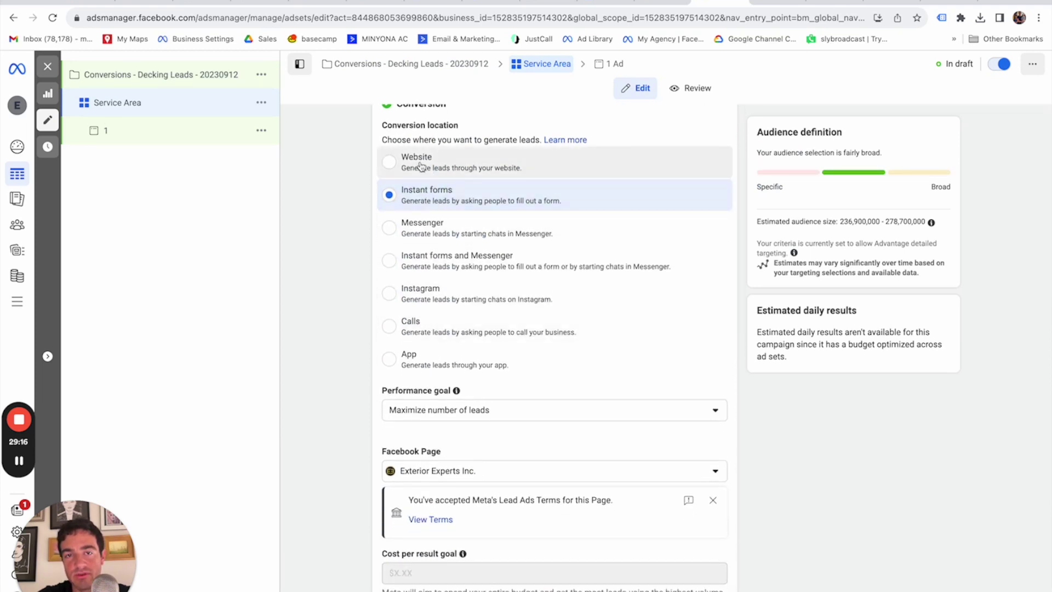
click(413, 165)
scroll(585, 351, down, 3)
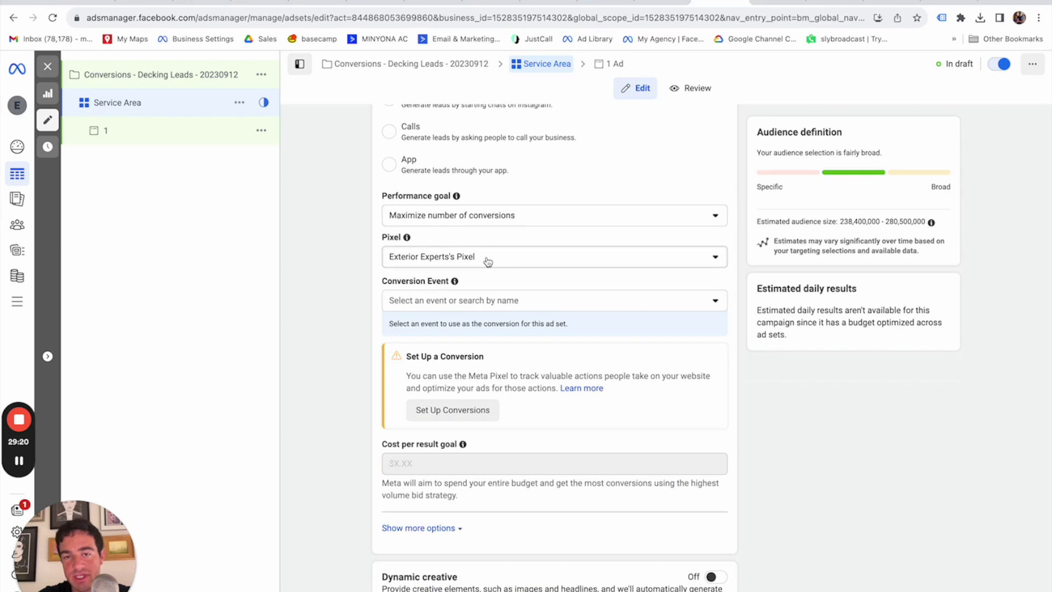
click(506, 300)
scroll(495, 399, down, 5)
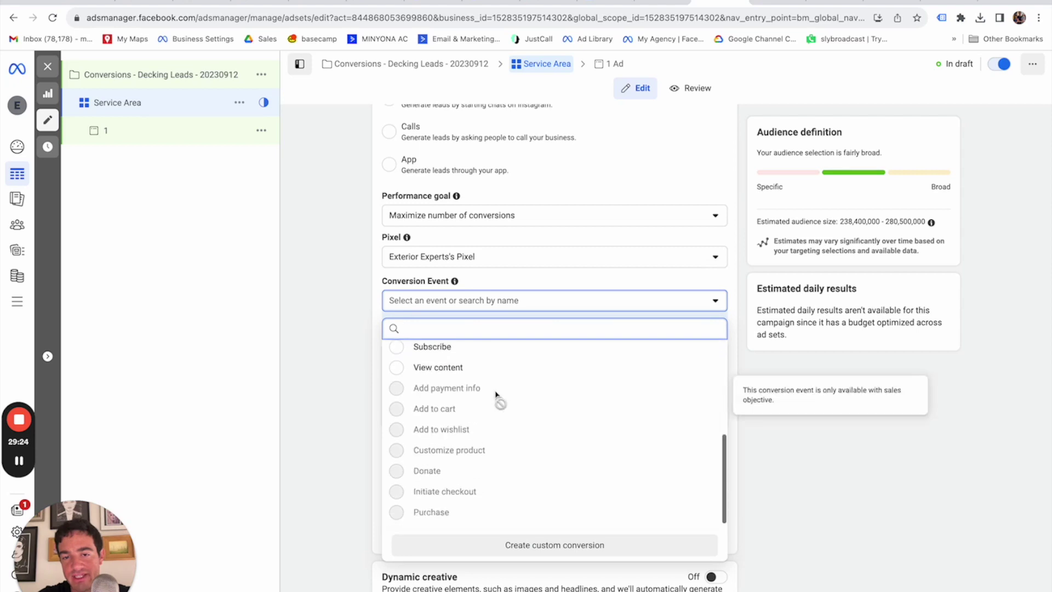
scroll(495, 400, up, 5)
scroll(496, 404, down, 5)
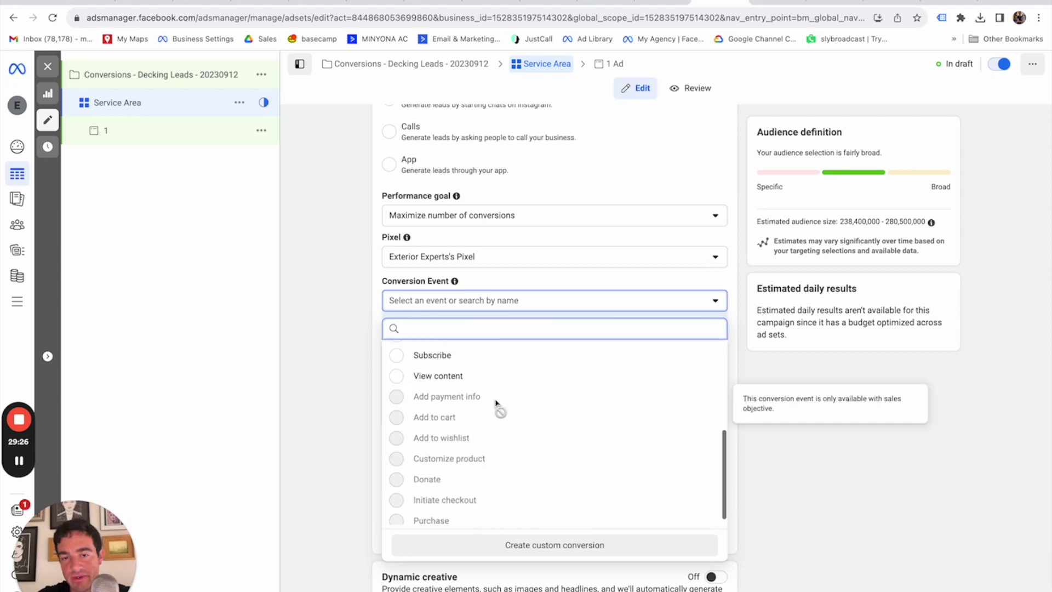
scroll(496, 406, up, 6)
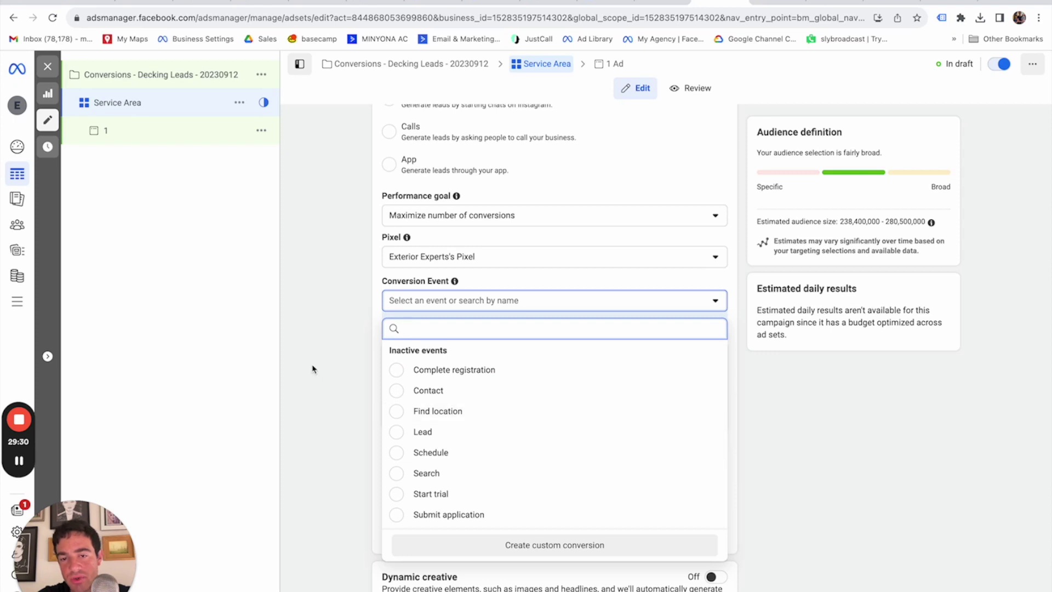
scroll(436, 368, down, 8)
scroll(438, 369, up, 5)
click(335, 323)
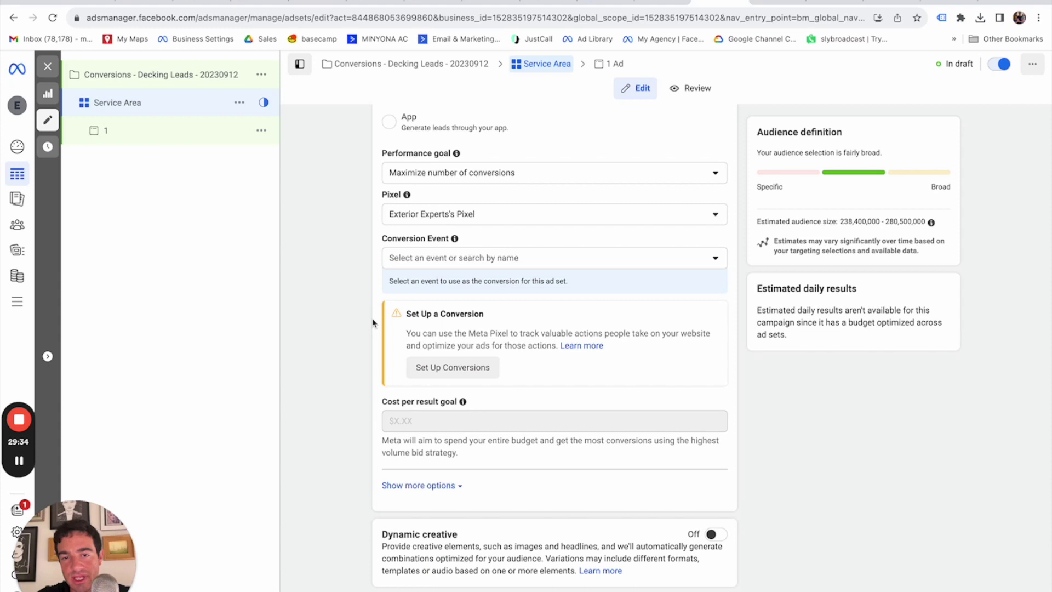
Glance at the Set Up Conversions panel, then bring up the business accounts switcher.
mouse_move(8, 201)
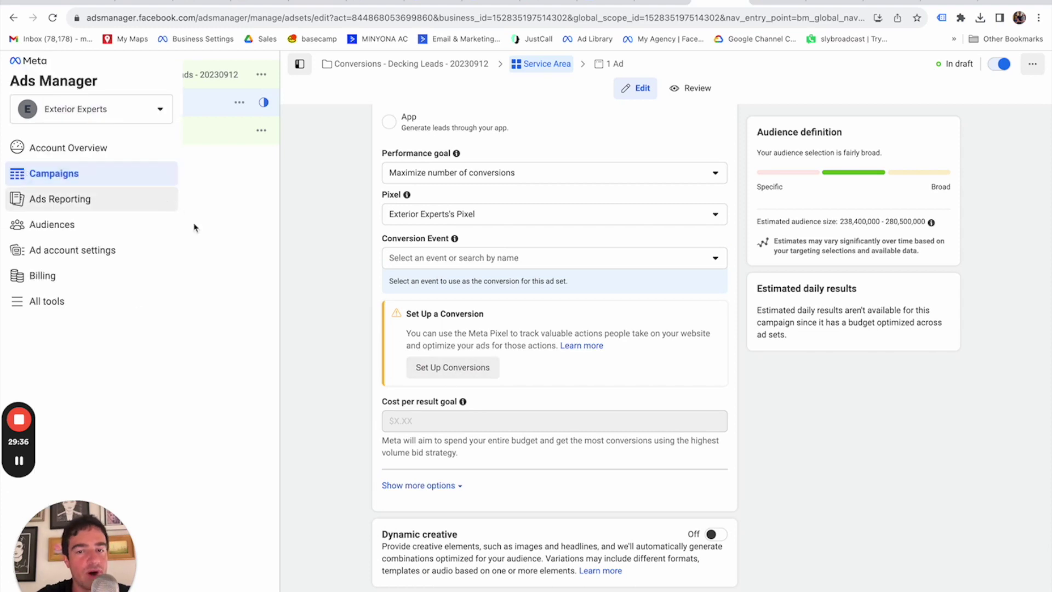
click(448, 372)
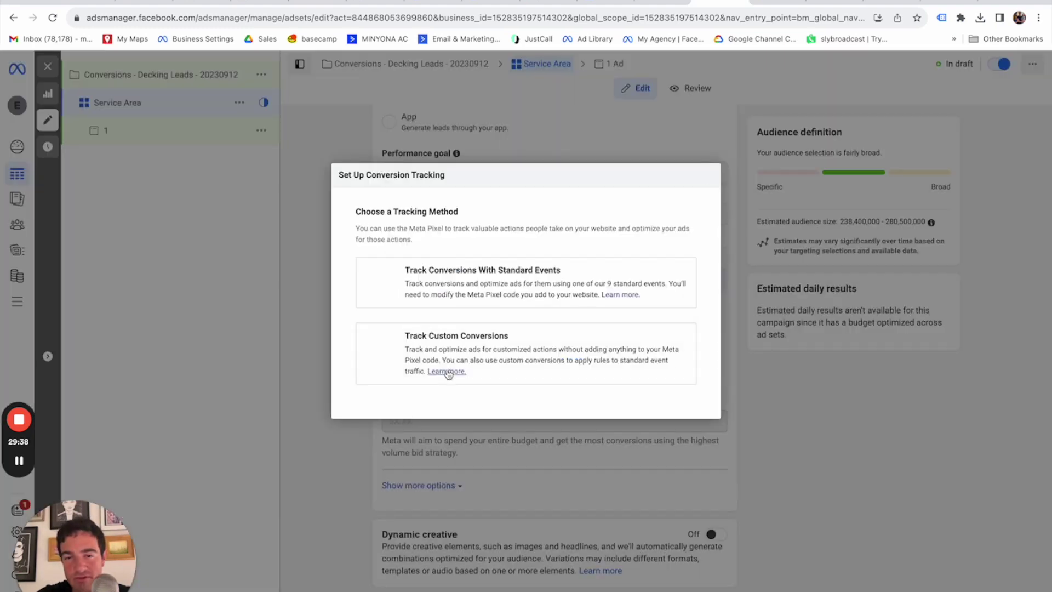
click(710, 175)
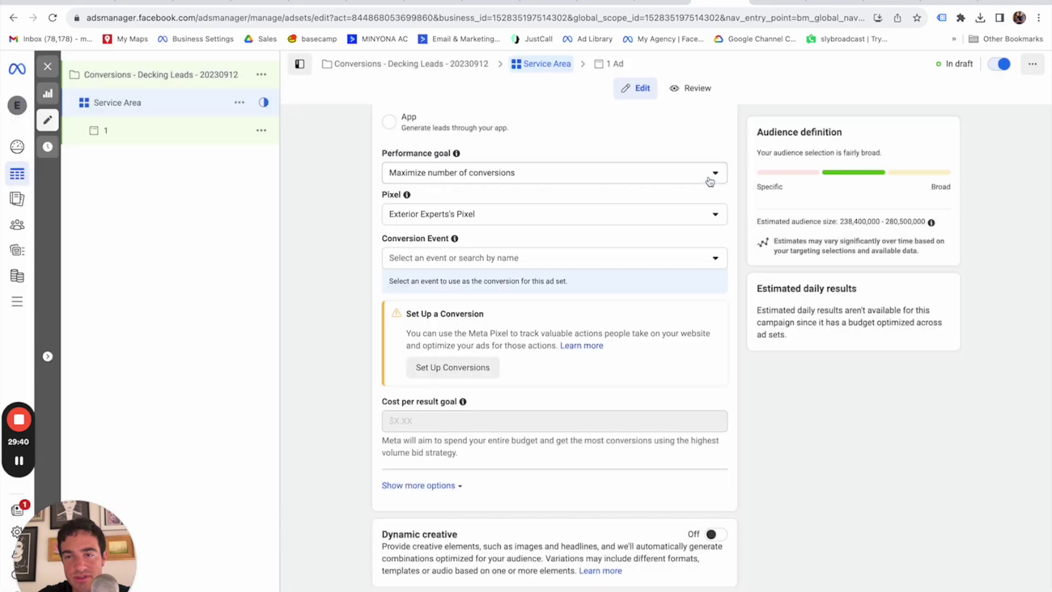
mouse_move(34, 104)
click(94, 113)
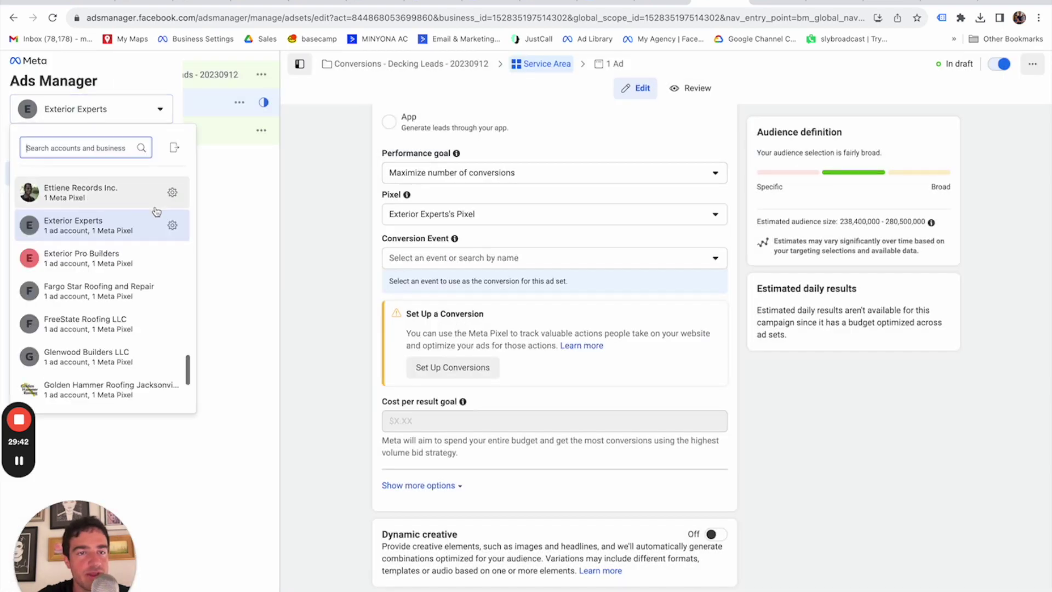
In Exterior Experts business settings, add the Exterior Experts Ad Account as an asset of Minyona Lead.
click(173, 226)
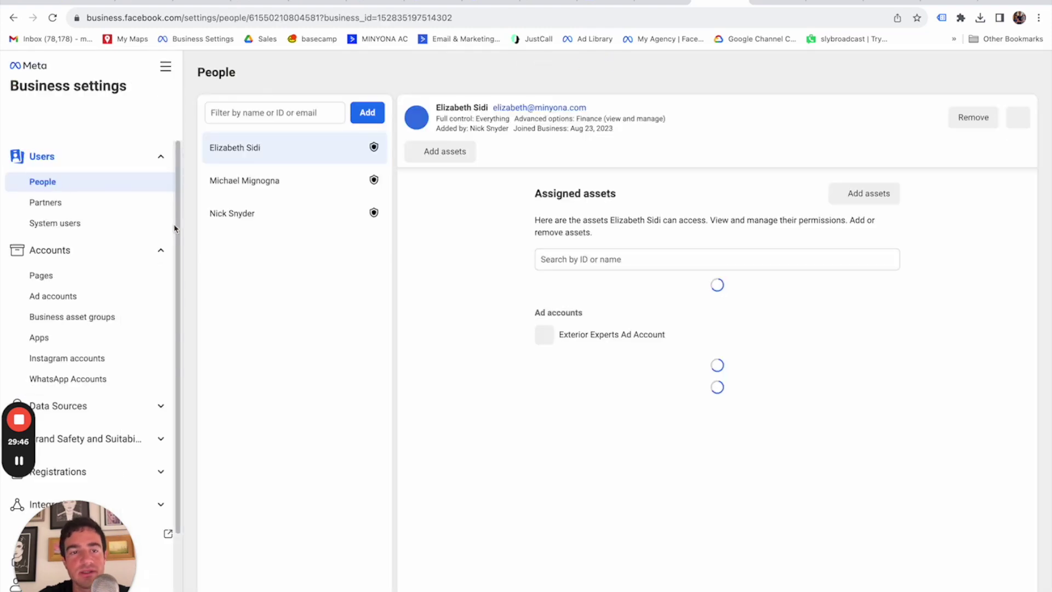
scroll(107, 380, down, 3)
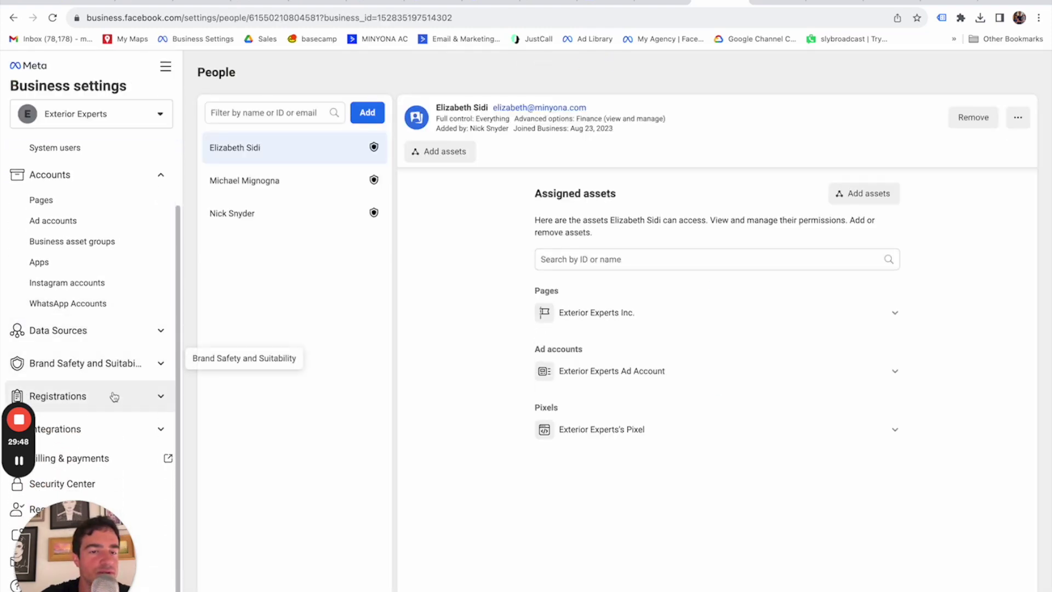
click(104, 329)
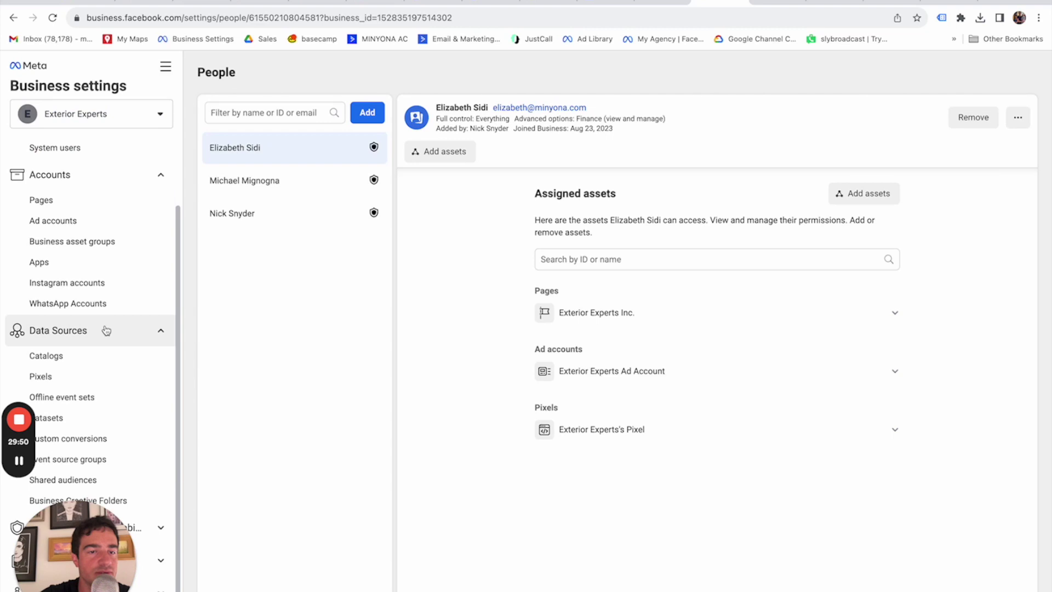
scroll(96, 307, down, 3)
click(94, 306)
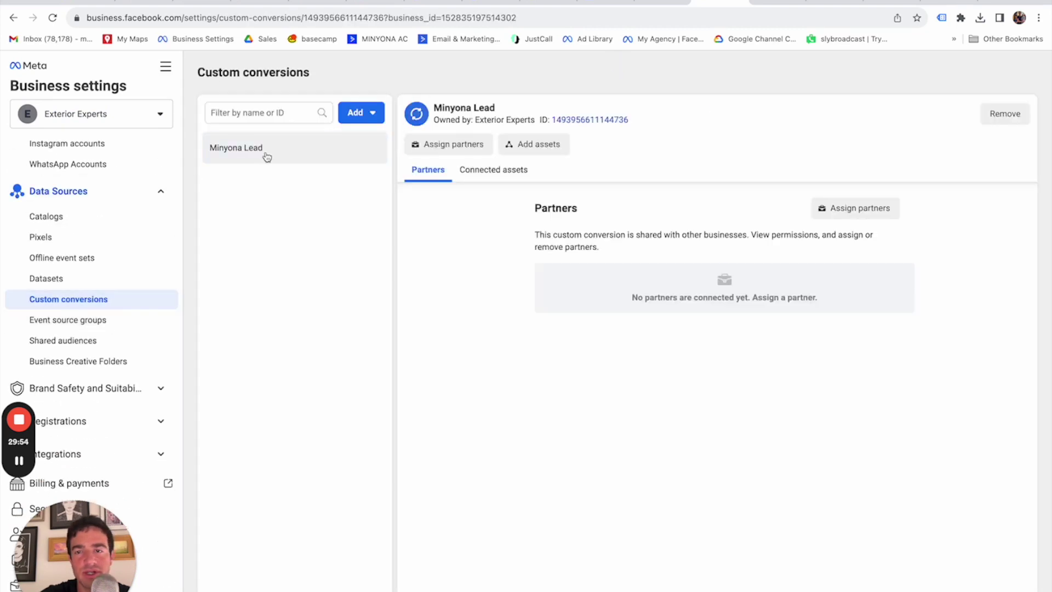
click(516, 170)
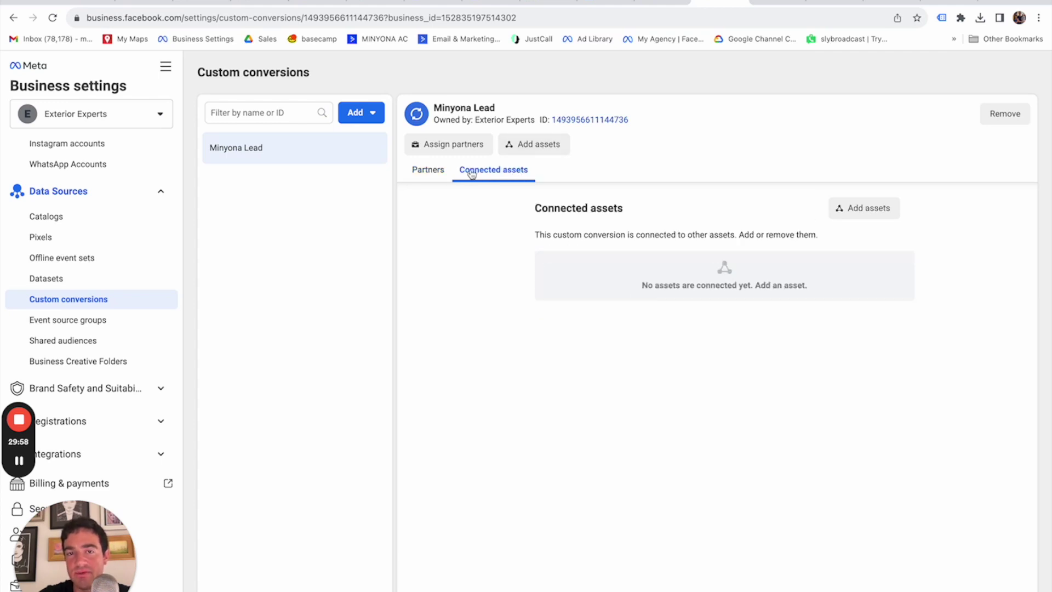
click(425, 171)
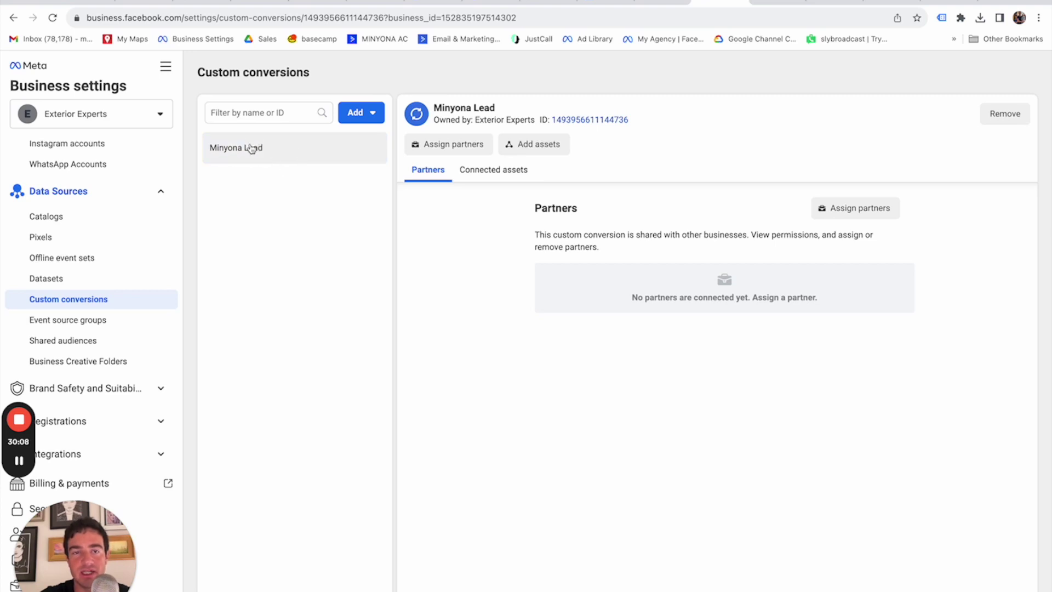
click(531, 145)
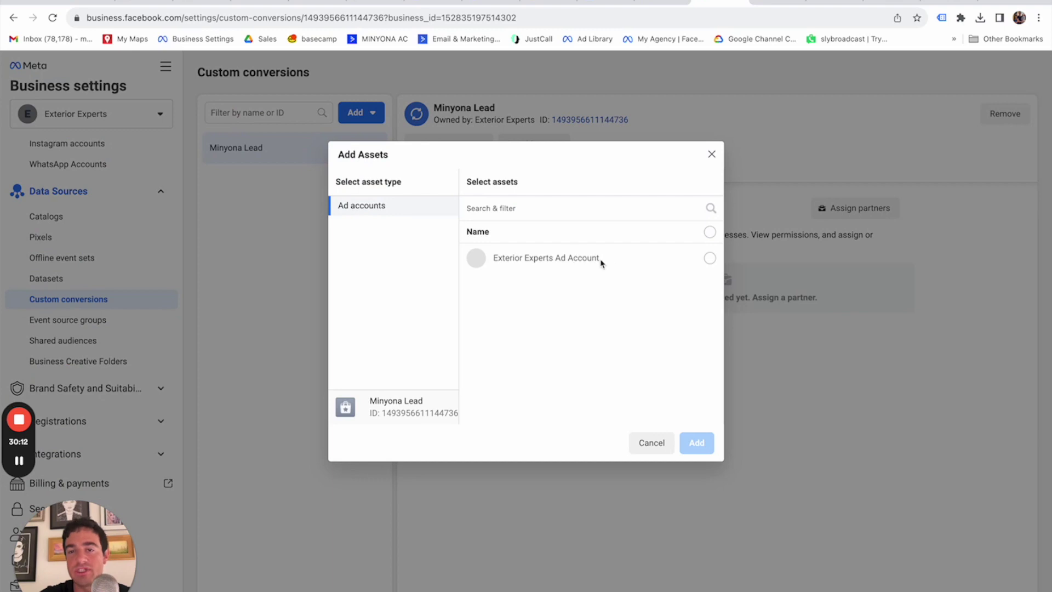
click(597, 259)
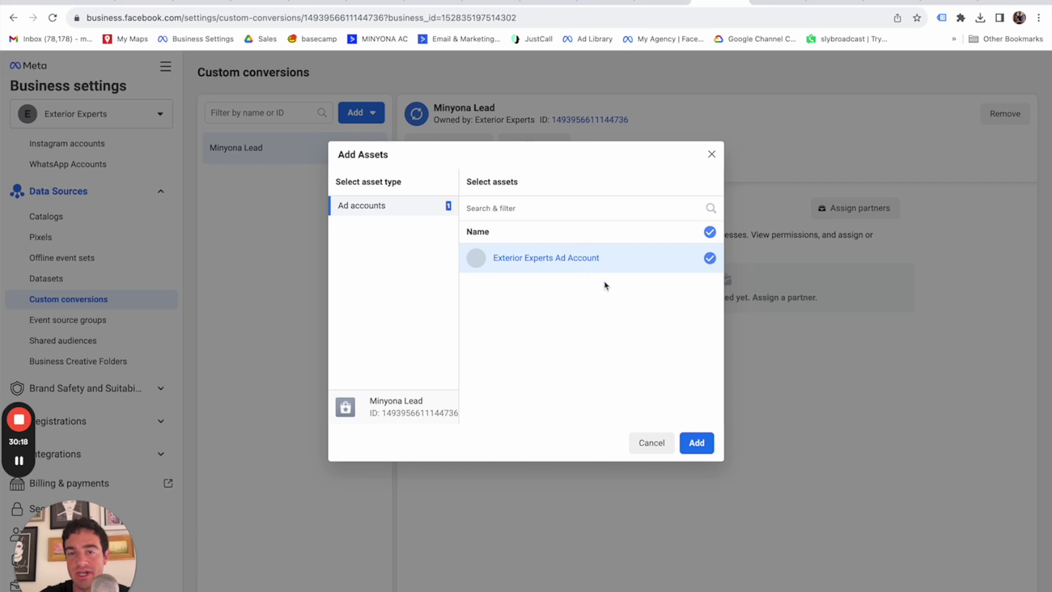
click(698, 444)
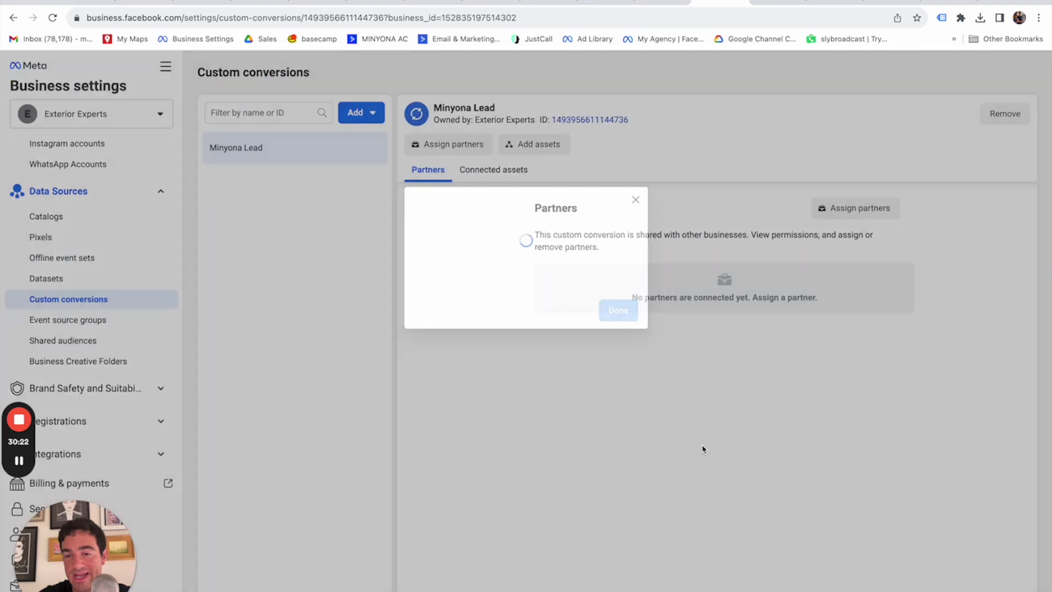
click(626, 300)
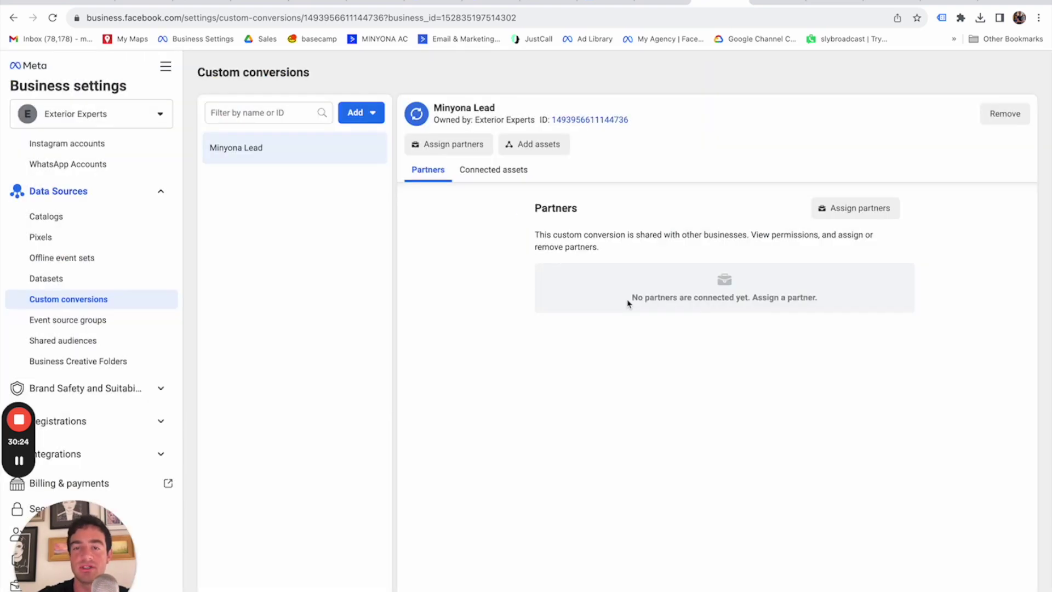
Launch the Exterior Experts Ad Account in Ads Manager from the Ad accounts settings.
click(668, 7)
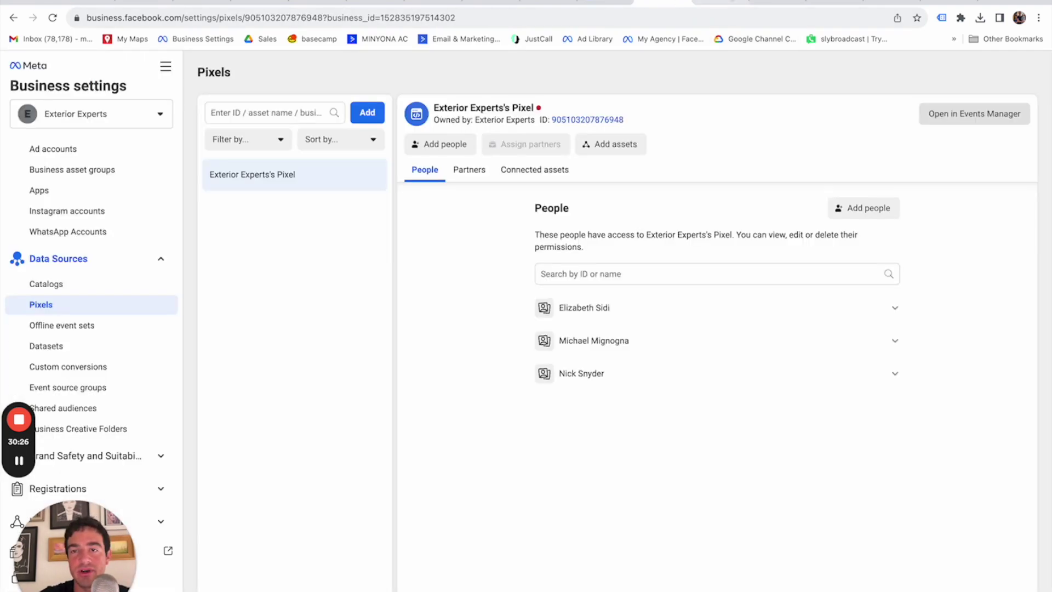
click(728, 2)
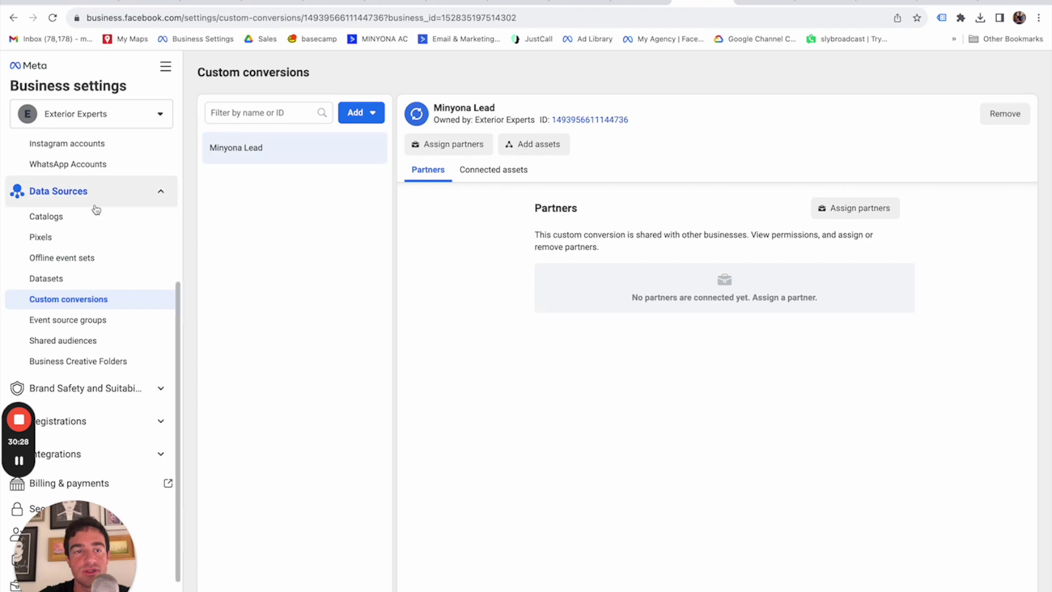
scroll(105, 271, up, 5)
click(101, 296)
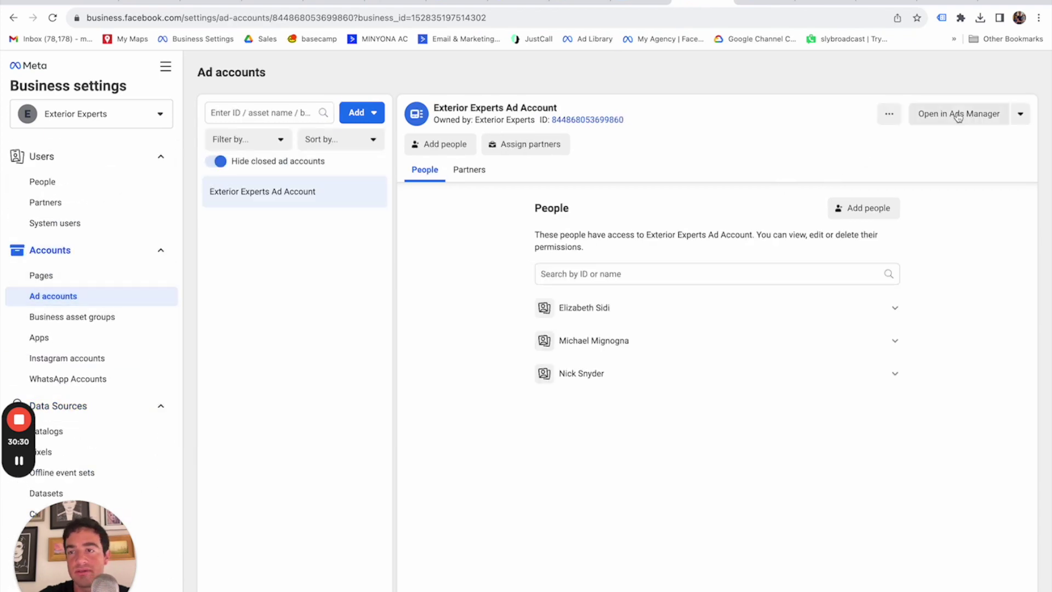
click(955, 113)
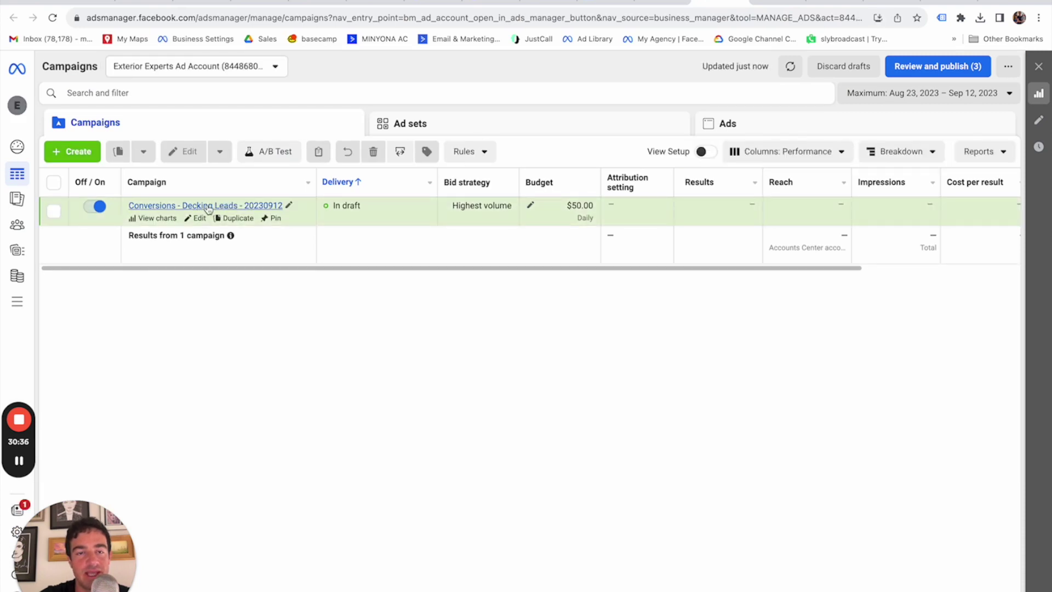
Edit the Decking Leads campaign's Service Area ad set and pick Minyona Lead as its conversion event.
click(204, 207)
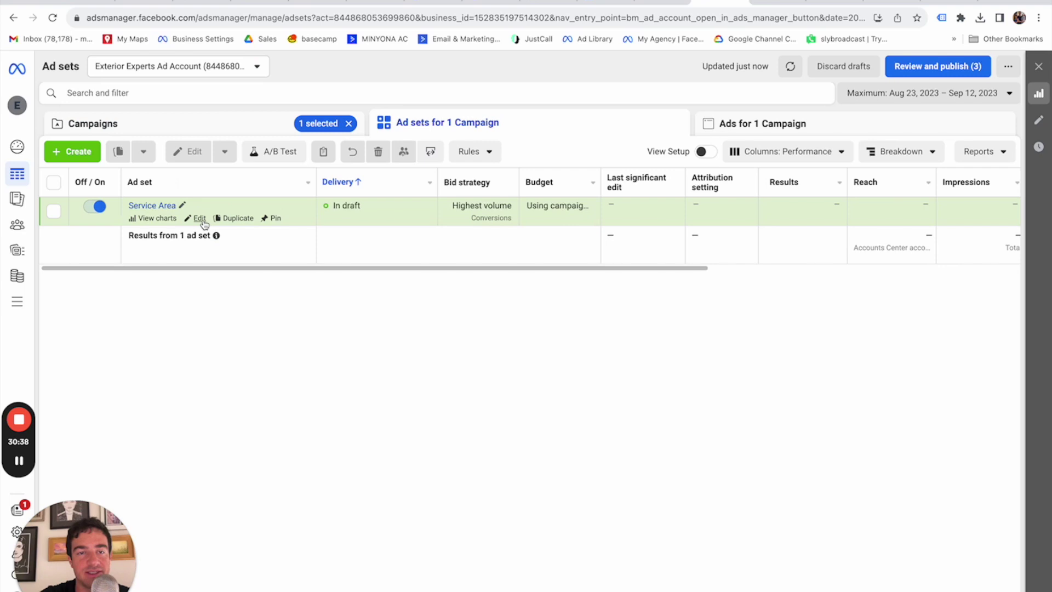
click(199, 218)
scroll(578, 296, down, 6)
scroll(578, 296, down, 1)
click(506, 309)
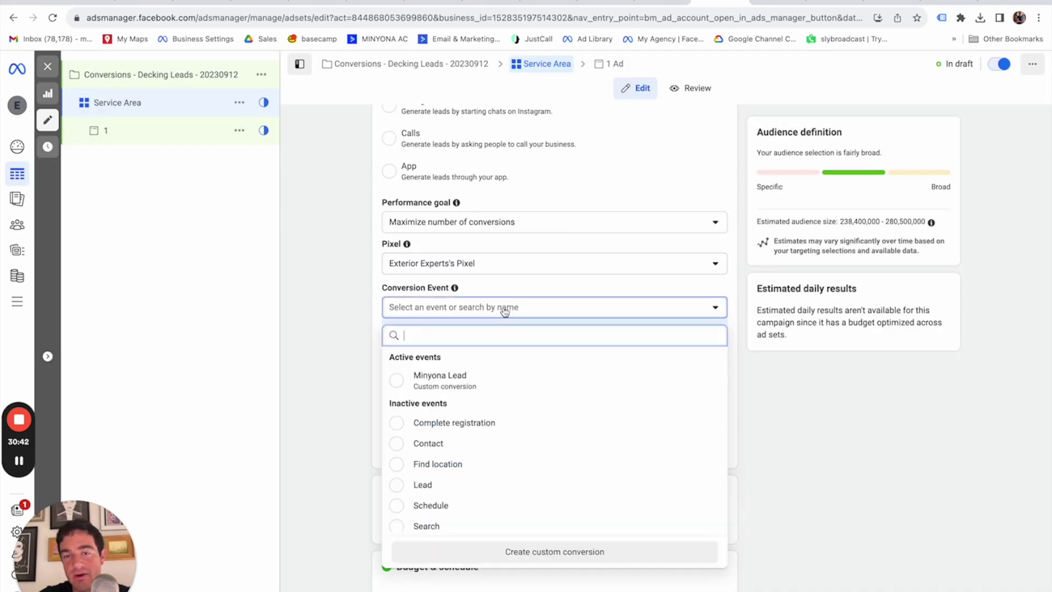
mouse_move(486, 372)
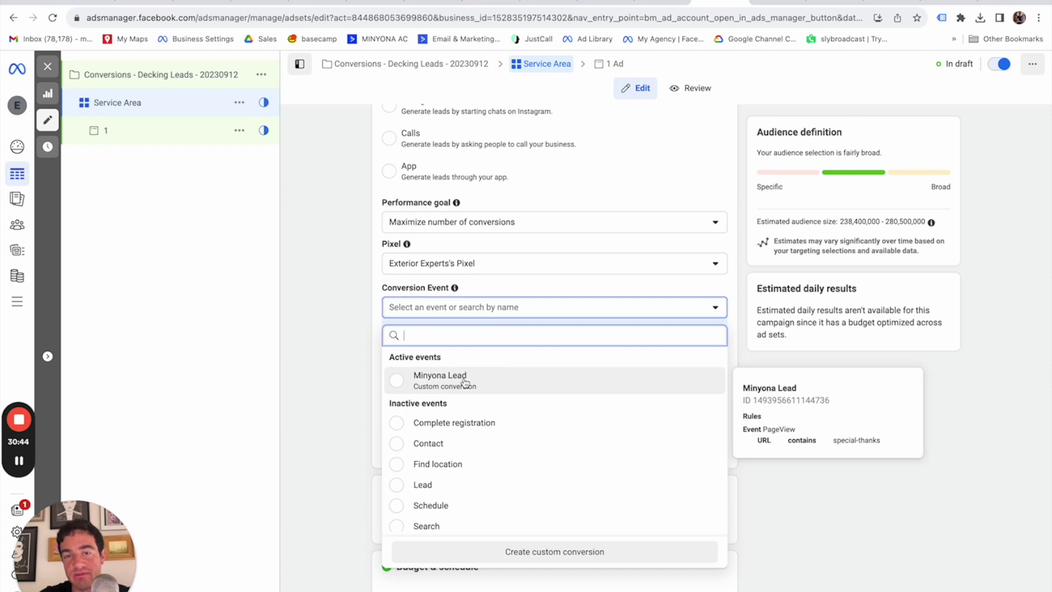
click(467, 383)
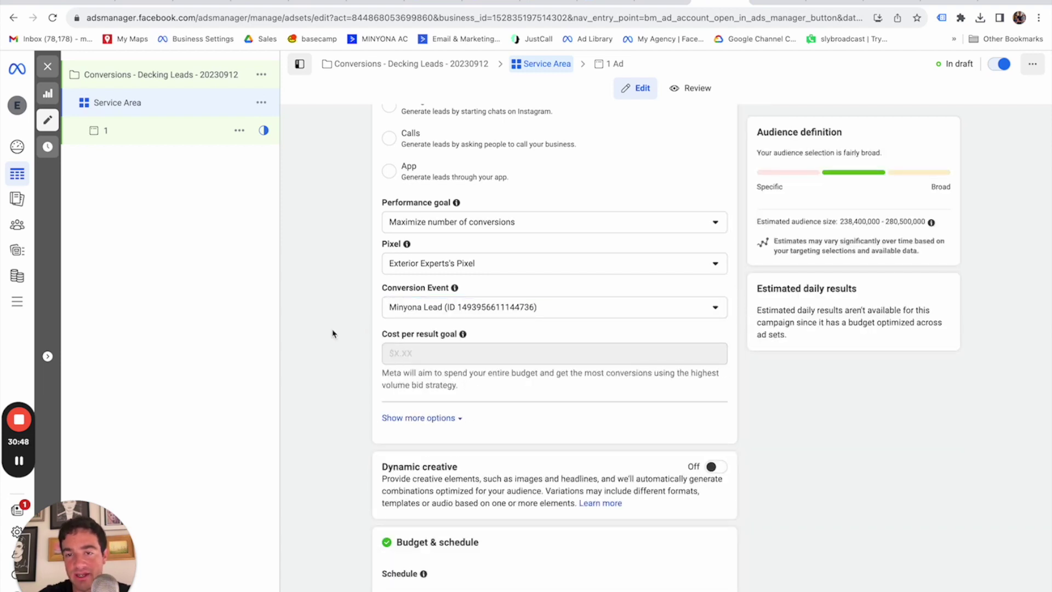
scroll(333, 333, down, 3)
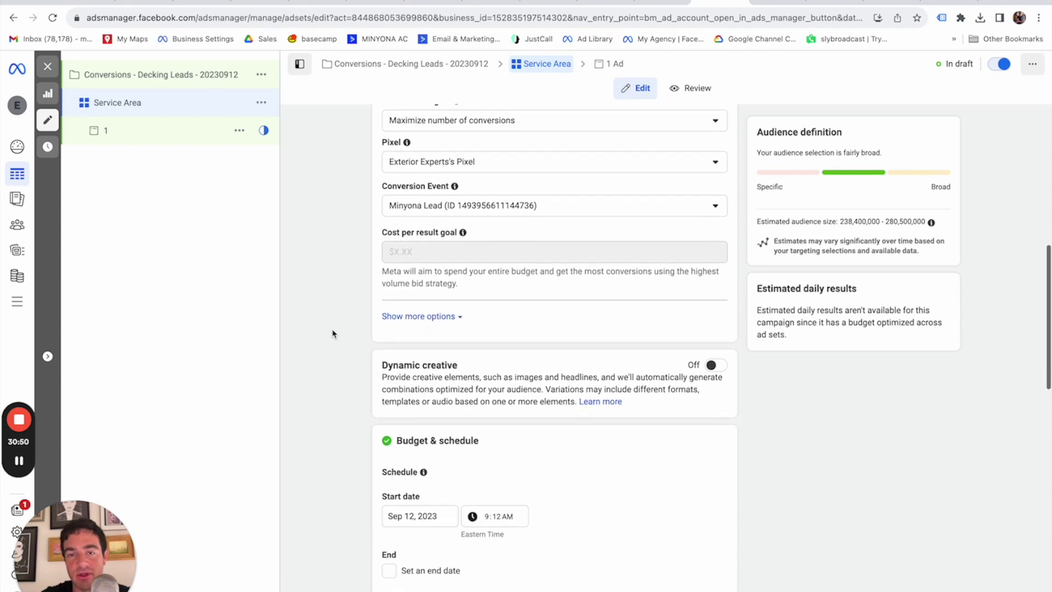
scroll(333, 333, down, 7)
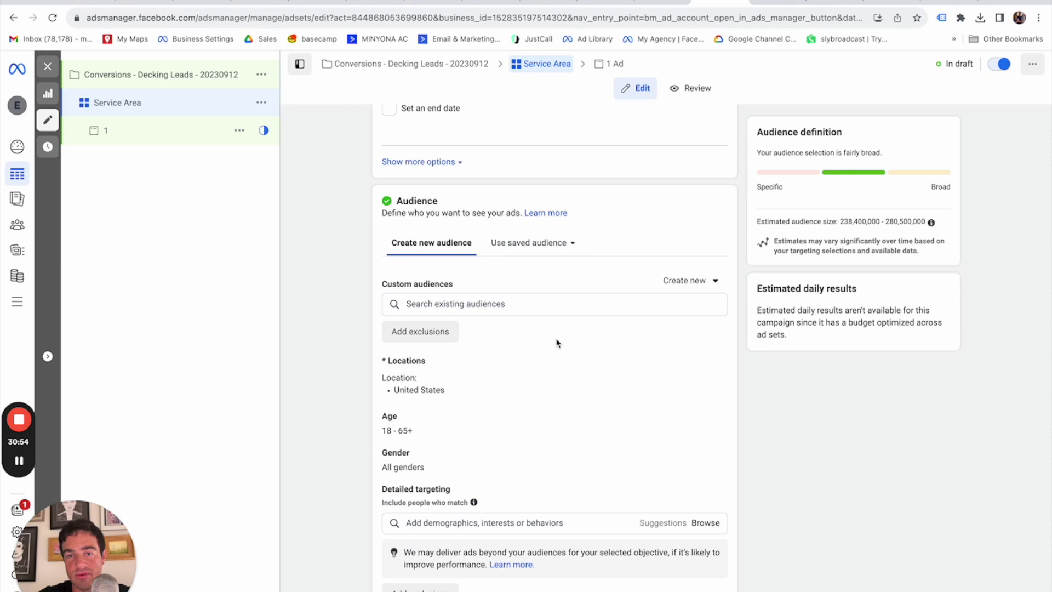
Add ZIP 21209 (Baltimore) as a target location.
scroll(557, 343, down, 1)
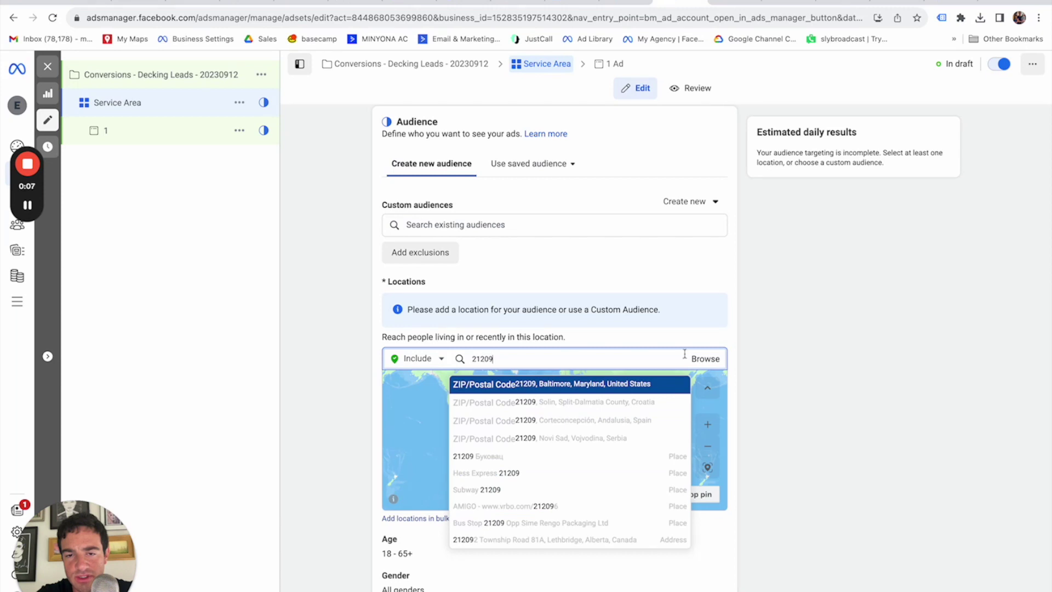
scroll(774, 376, down, 1)
click(775, 376)
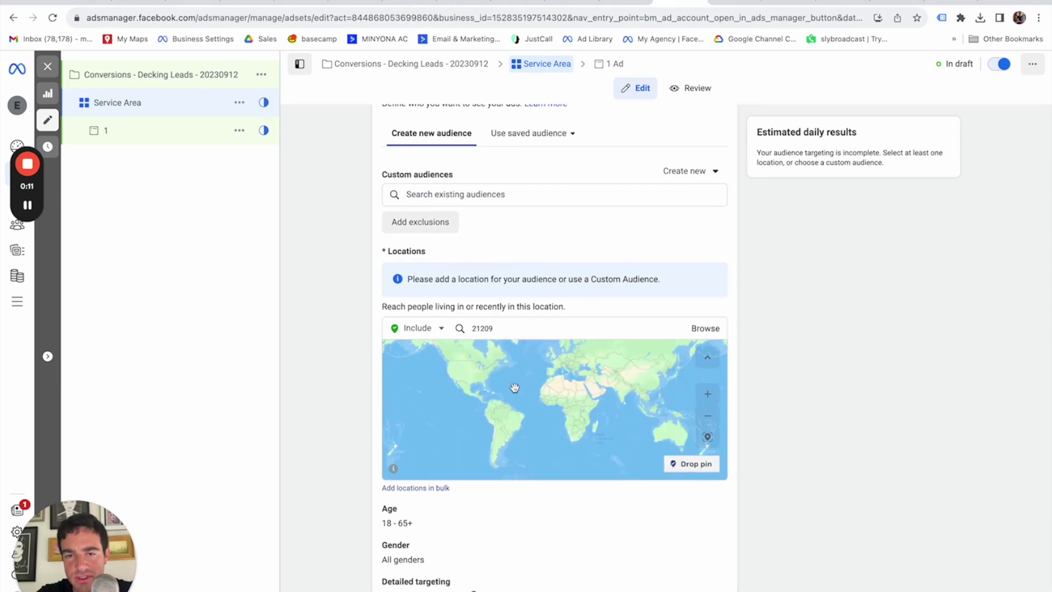
scroll(487, 382, up, 5)
drag(488, 381, 498, 438)
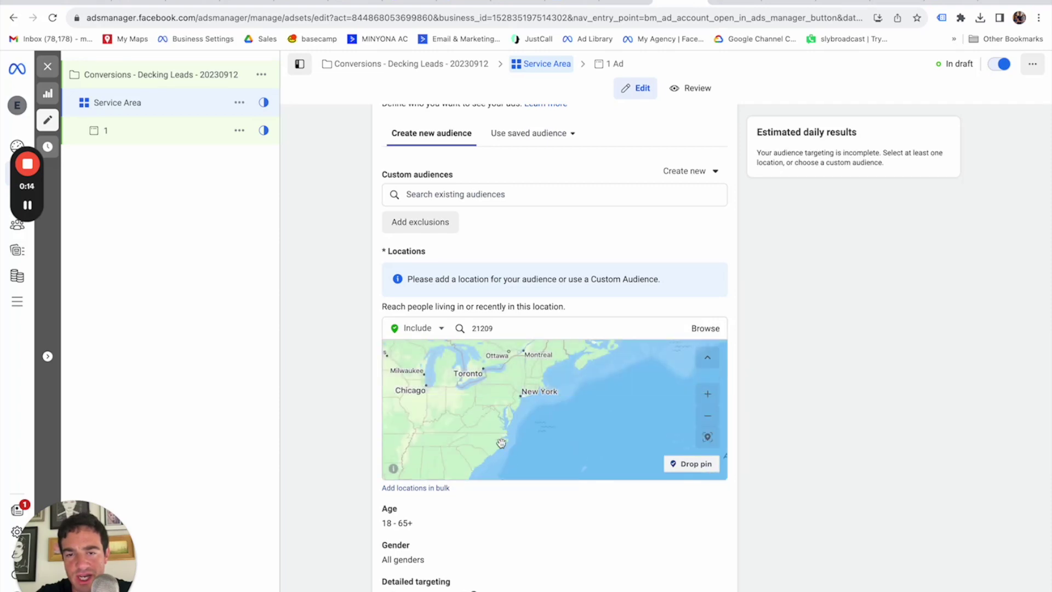
click(500, 328)
text(2)
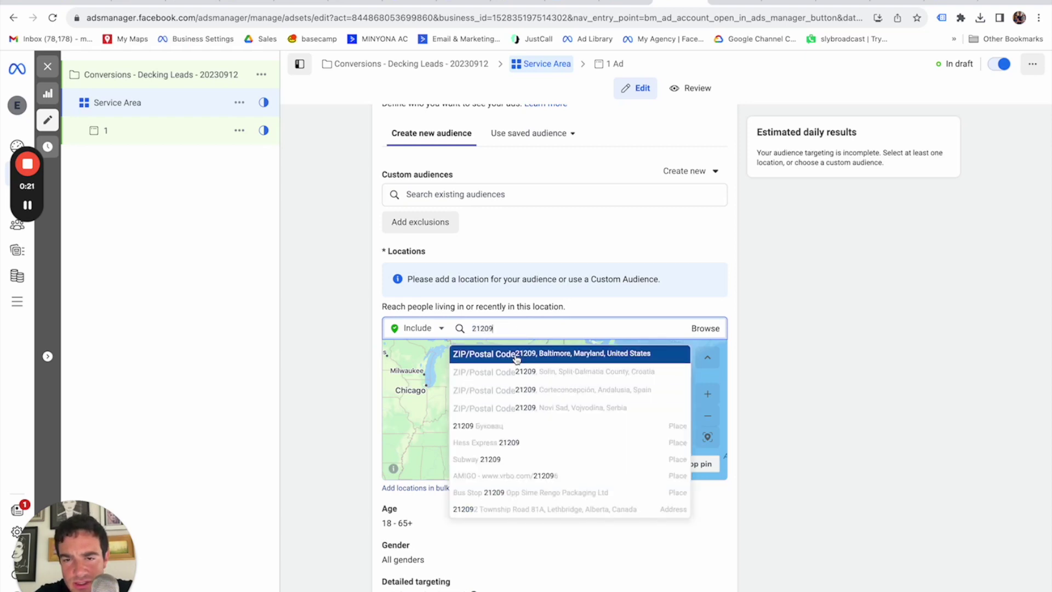
click(516, 356)
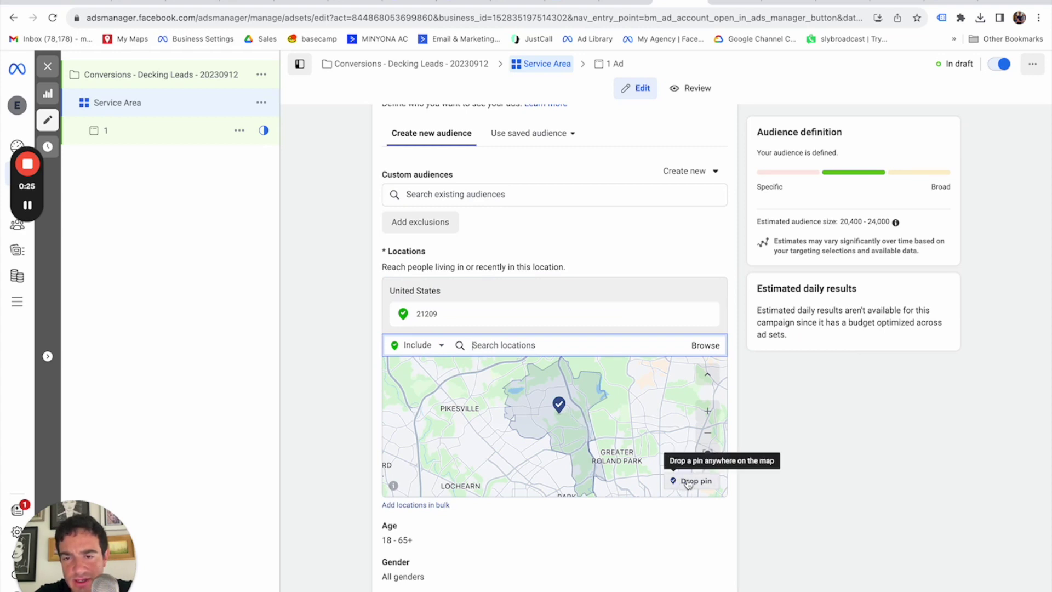
Drop a location pin on the map near Towson with a 10-mile radius.
scroll(610, 437, down, 5)
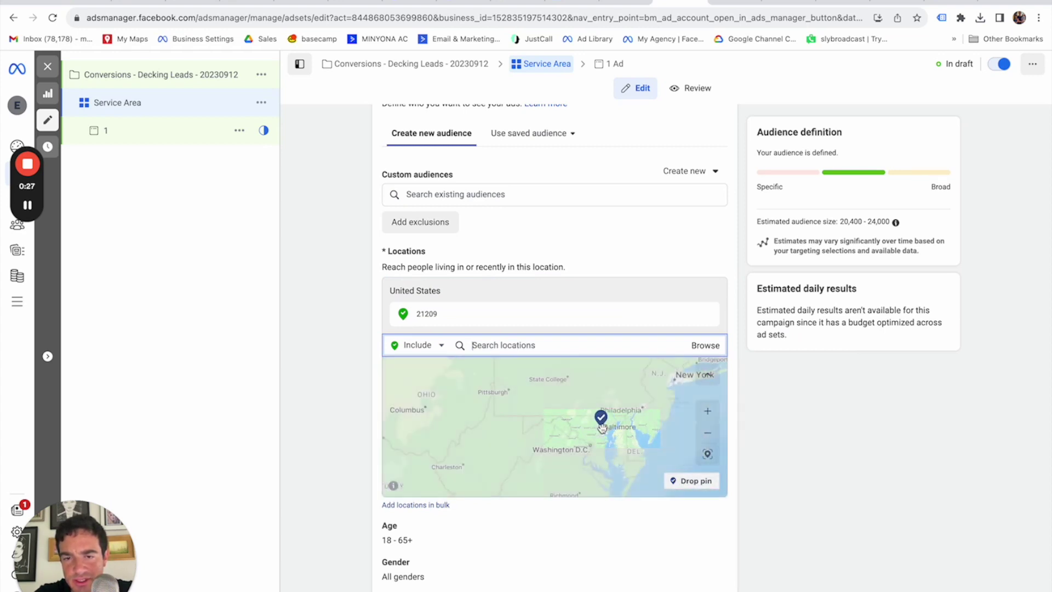
scroll(611, 437, down, 3)
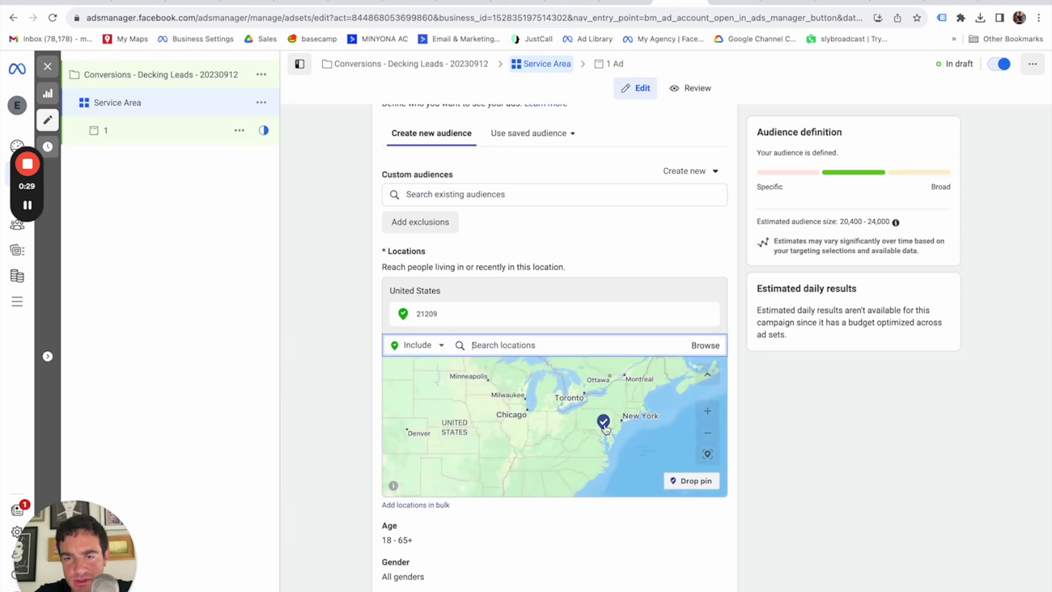
scroll(605, 427, up, 4)
scroll(623, 444, up, 5)
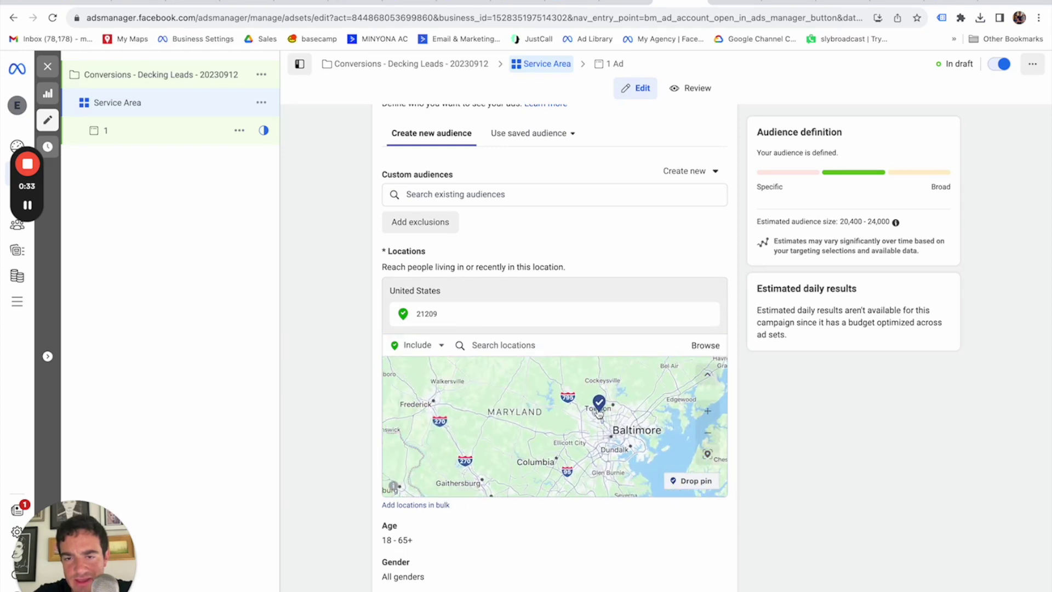
scroll(599, 414, up, 4)
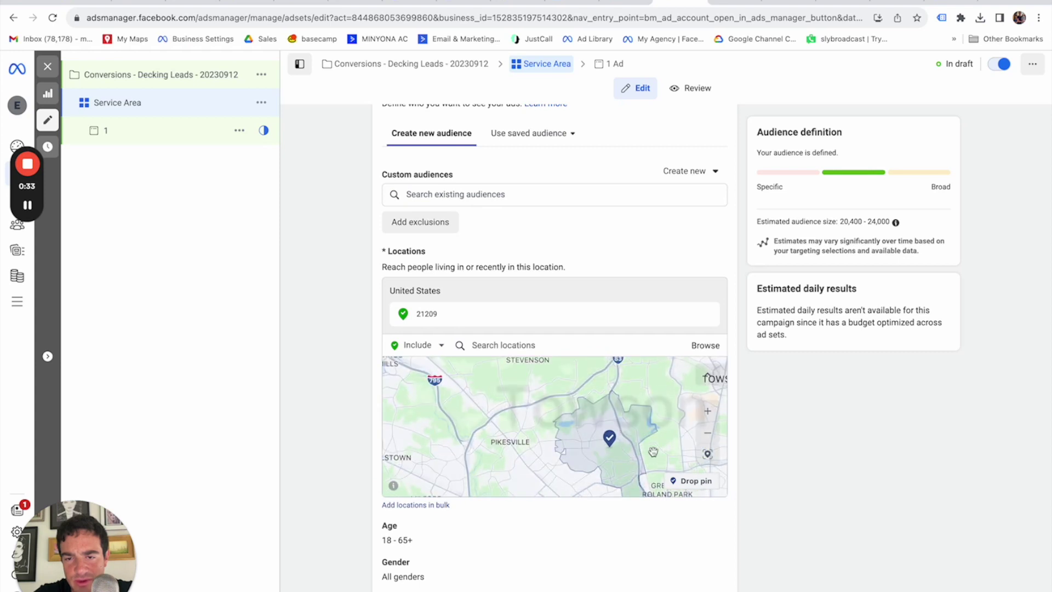
click(693, 487)
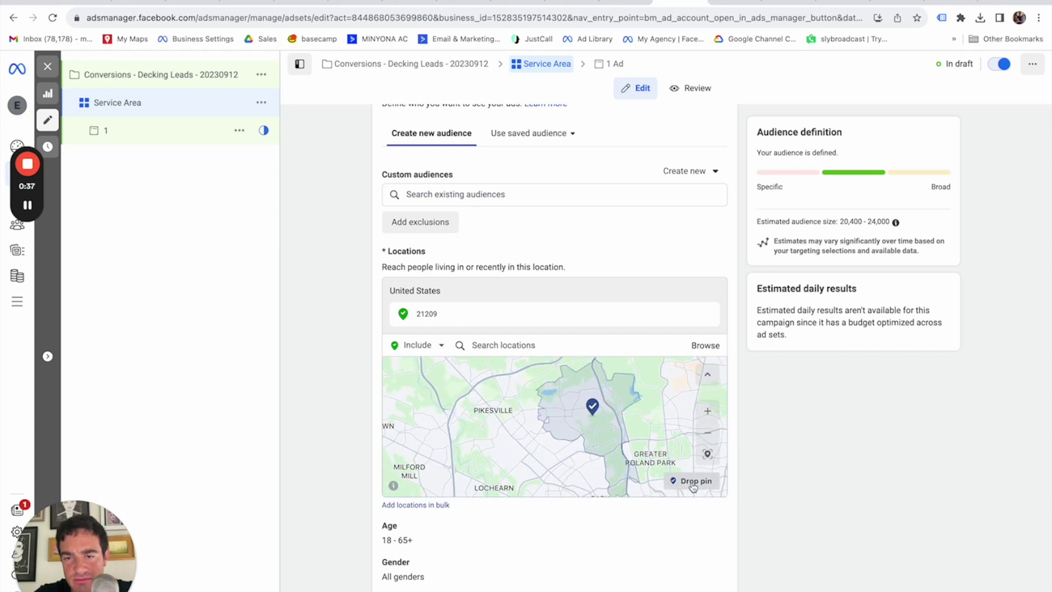
scroll(588, 420, up, 2)
scroll(587, 420, up, 3)
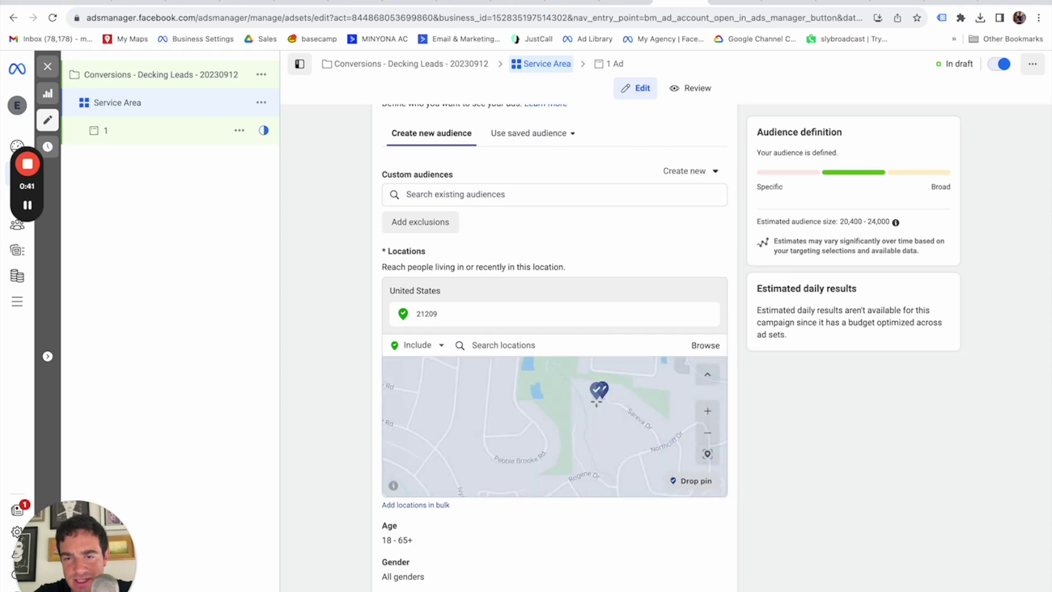
click(596, 401)
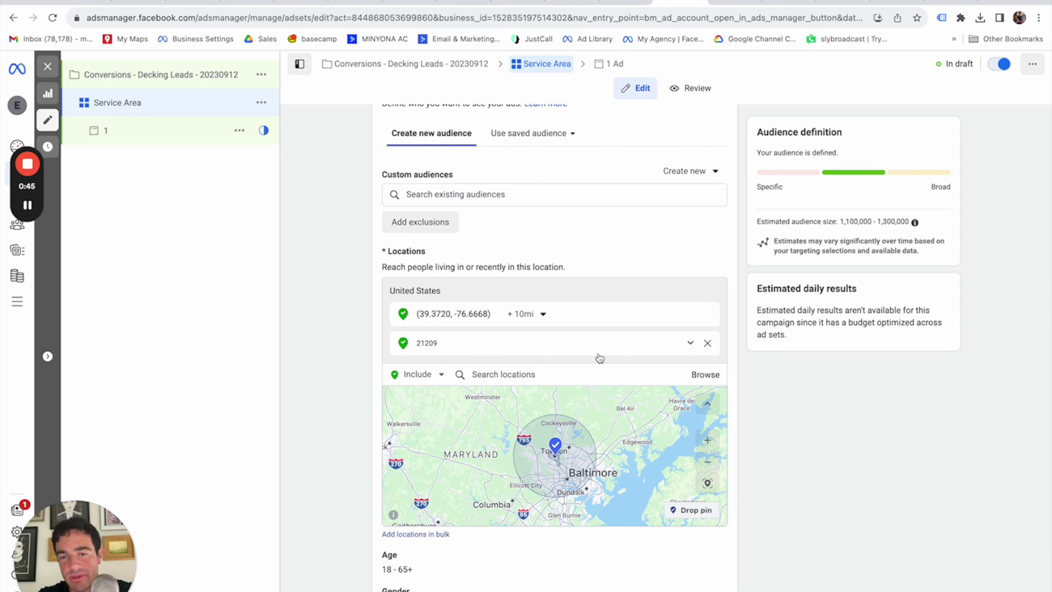
Remove ZIP 21209 and widen the Towson pin's radius to 20 miles.
click(707, 344)
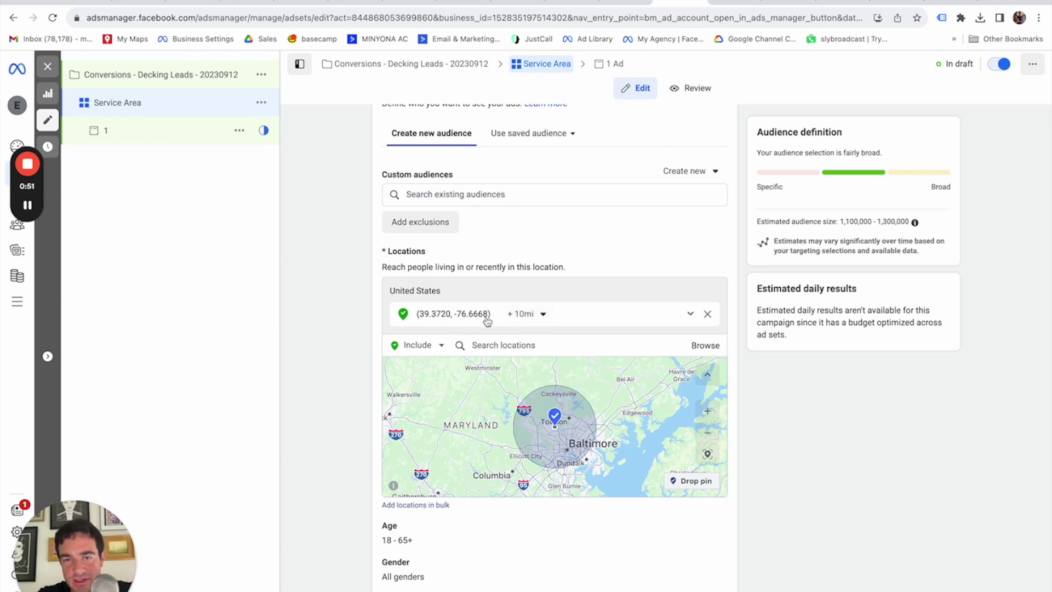
click(543, 315)
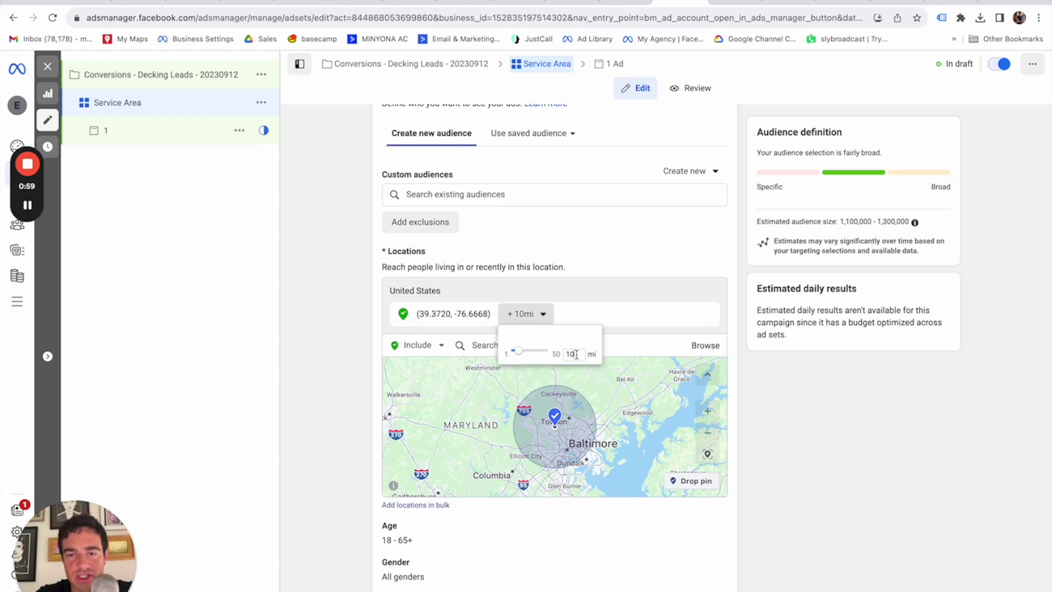
text(20)
key(Return)
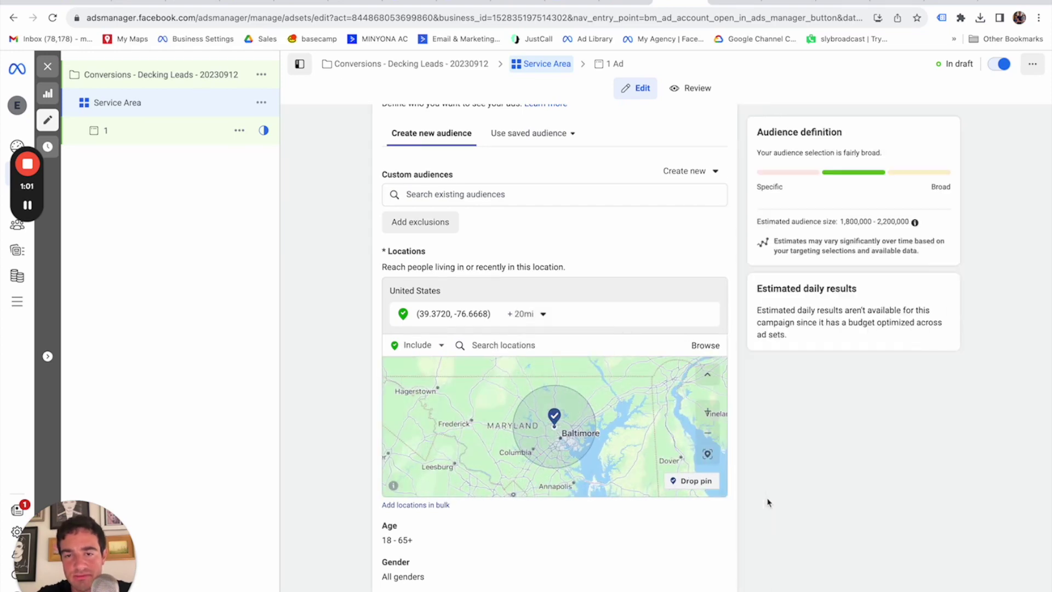
scroll(610, 444, down, 2)
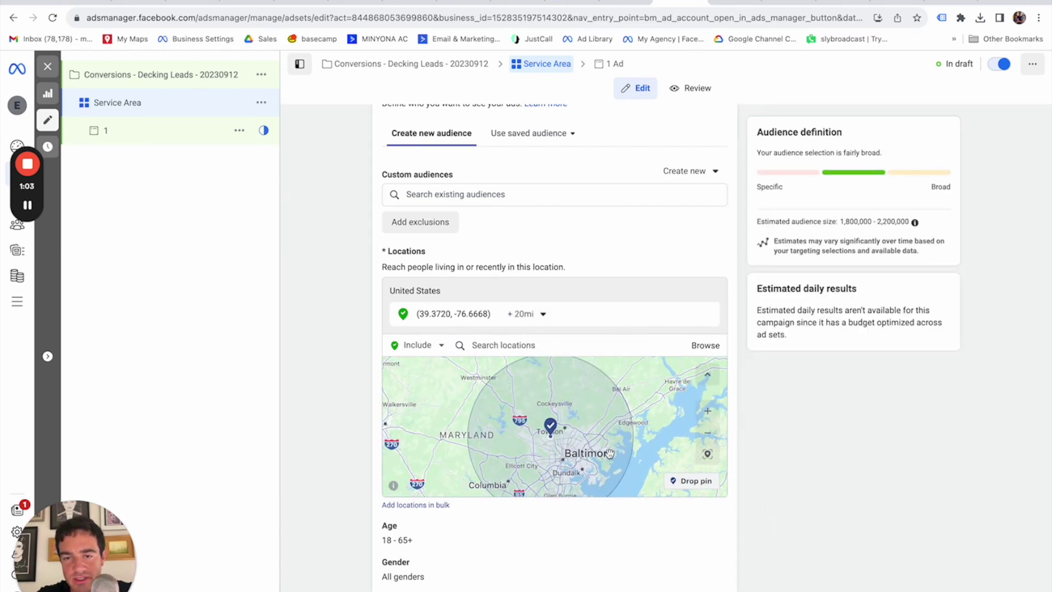
scroll(603, 446, up, 3)
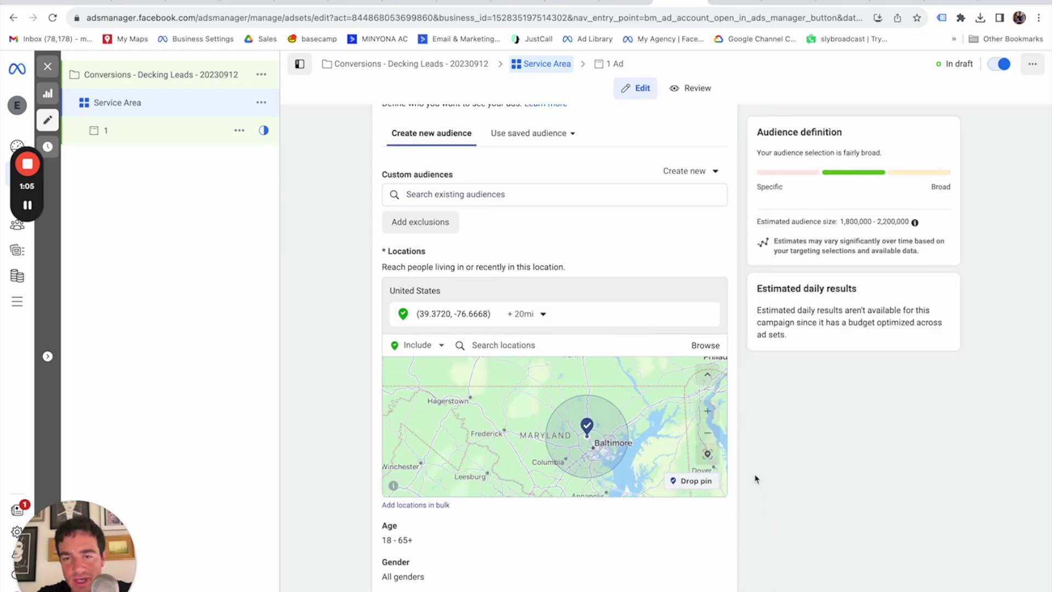
scroll(755, 479, down, 1)
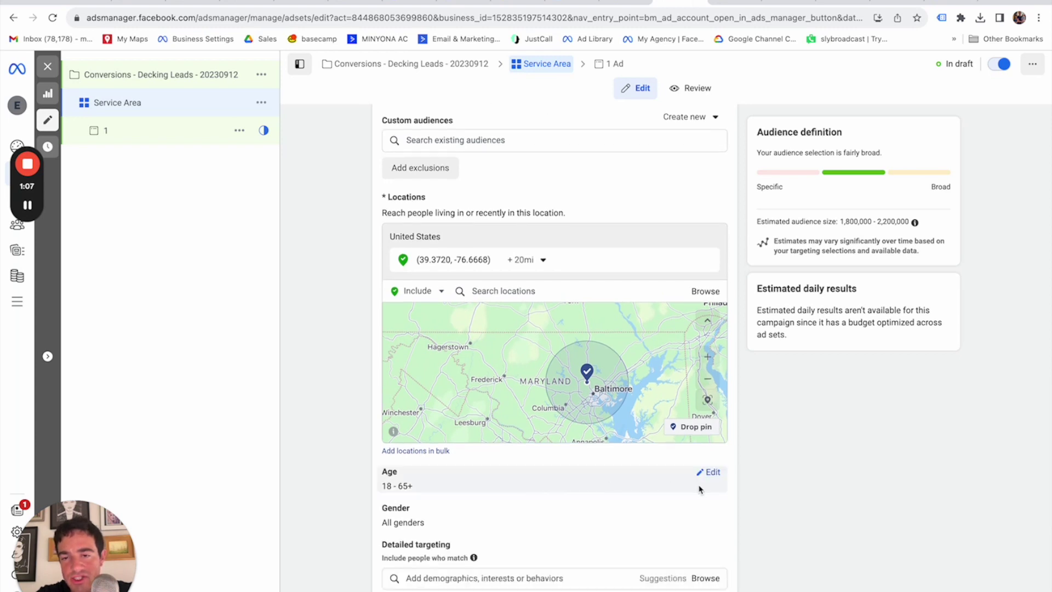
Raise the minimum age to 30, making the age range 30–65+.
click(710, 477)
click(420, 491)
scroll(421, 451, down, 3)
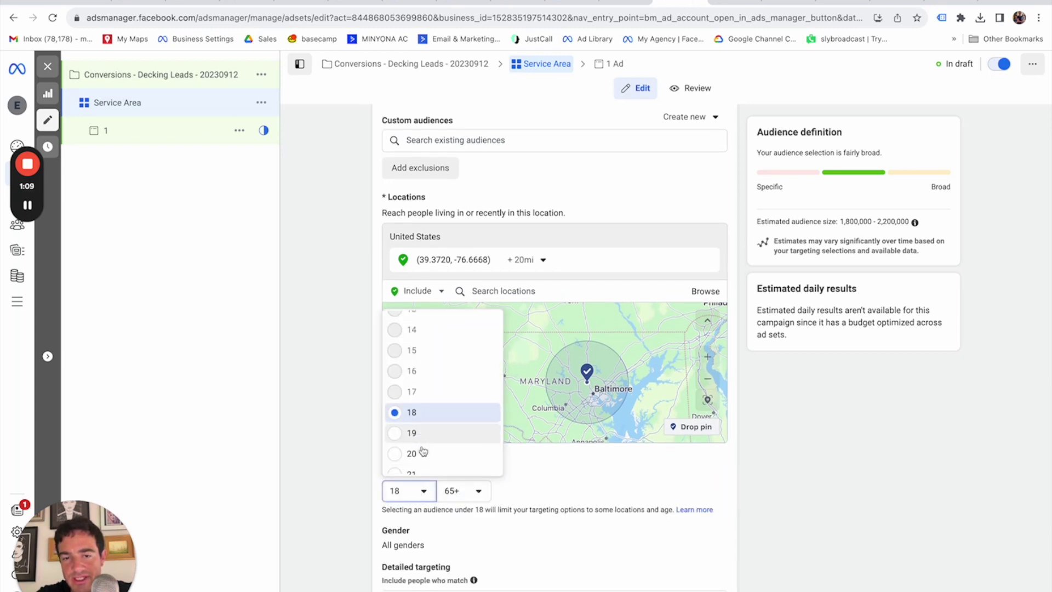
scroll(419, 452, down, 2)
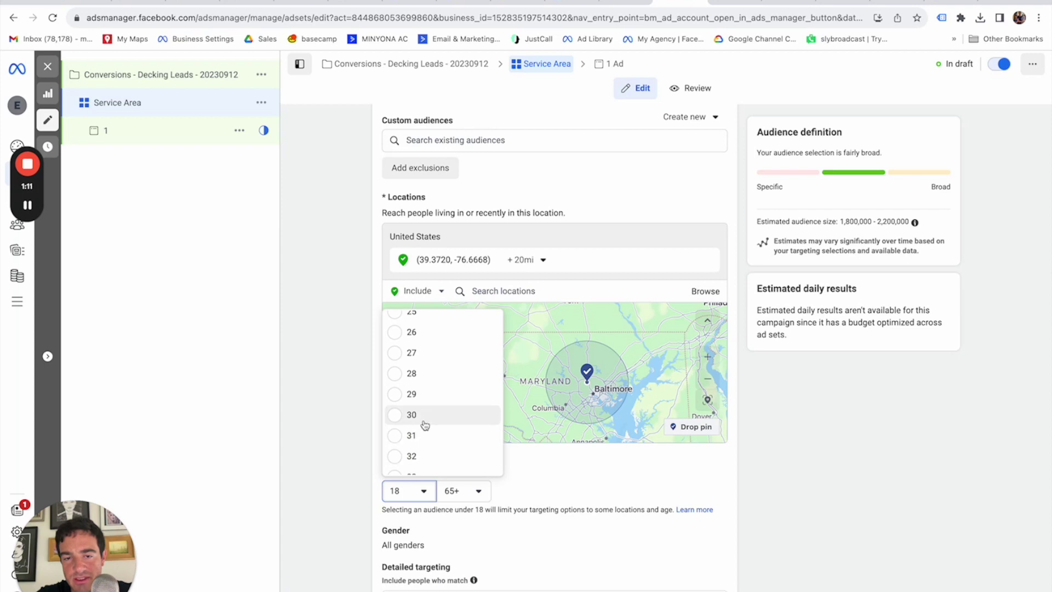
click(422, 422)
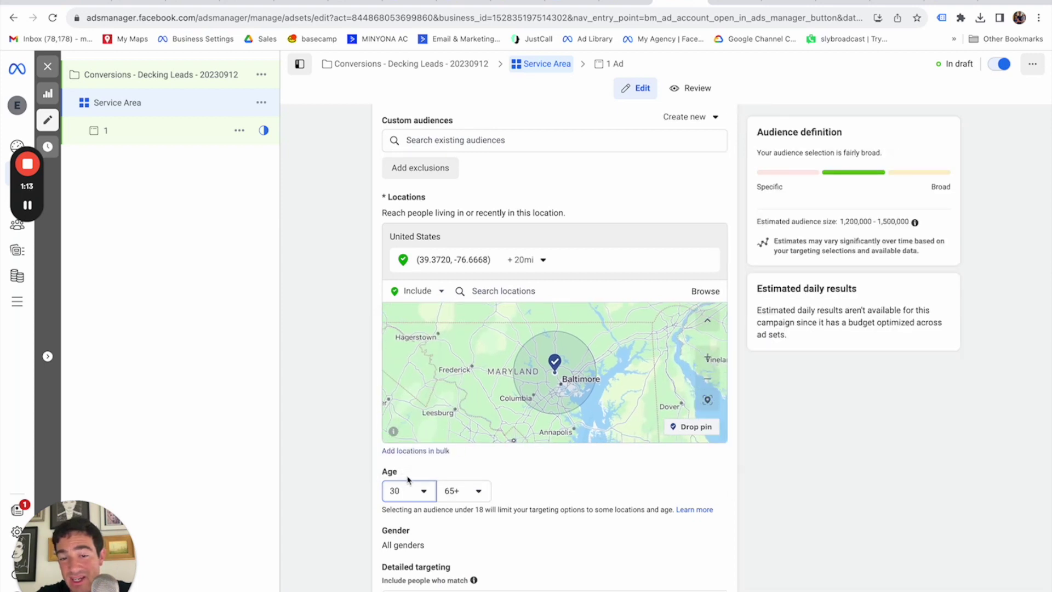
scroll(754, 480, down, 4)
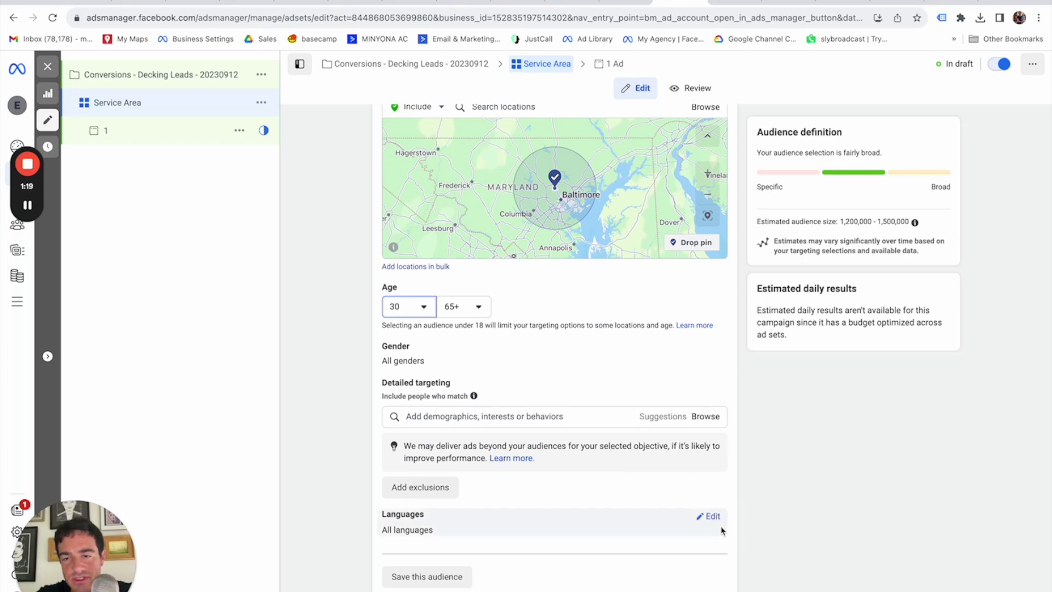
scroll(758, 494, down, 2)
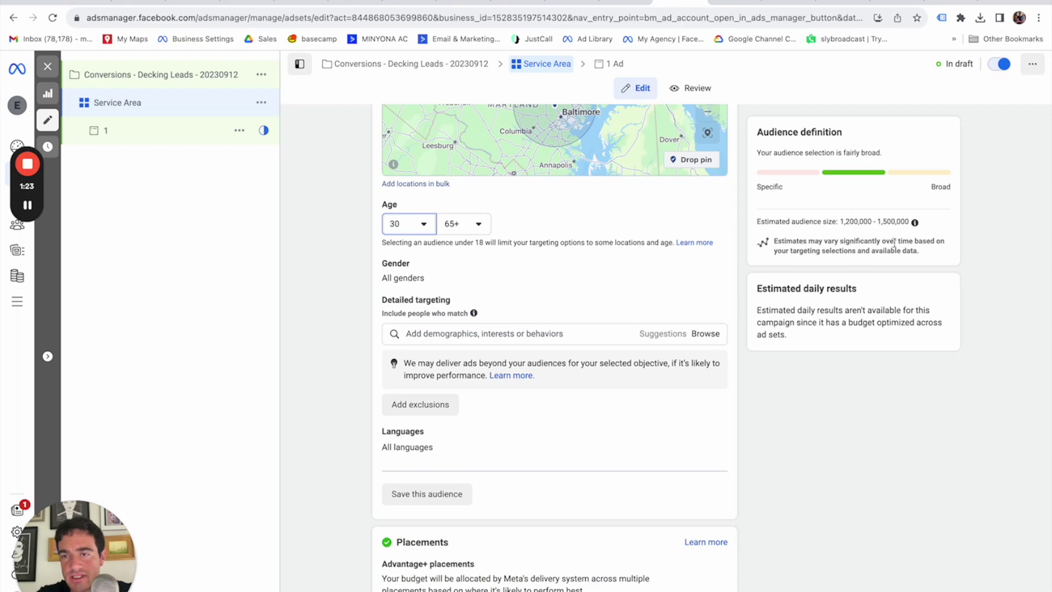
scroll(637, 335, up, 10)
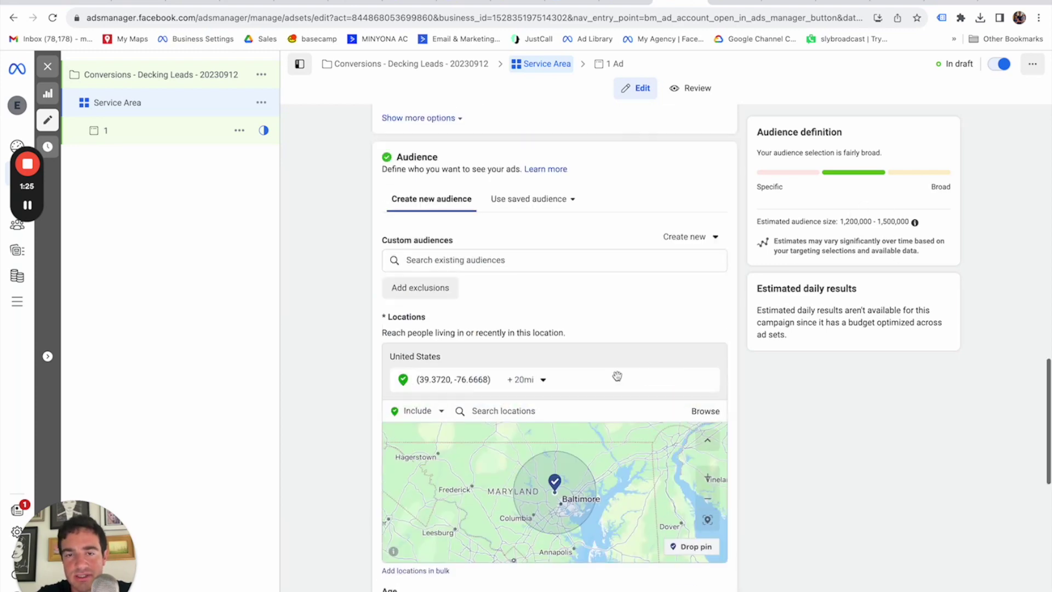
scroll(736, 389, up, 6)
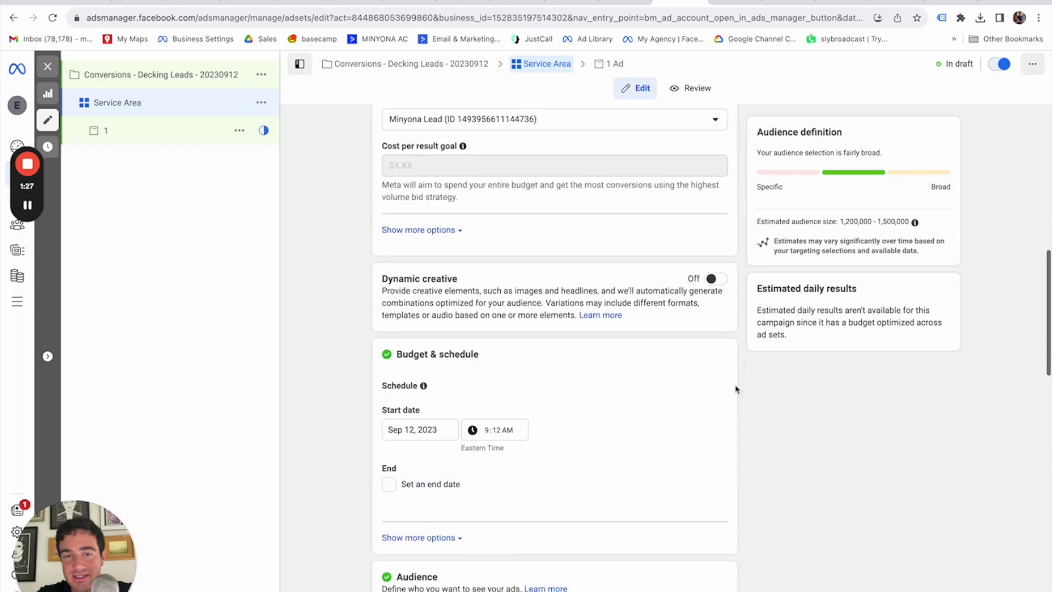
scroll(735, 389, down, 7)
scroll(736, 389, down, 6)
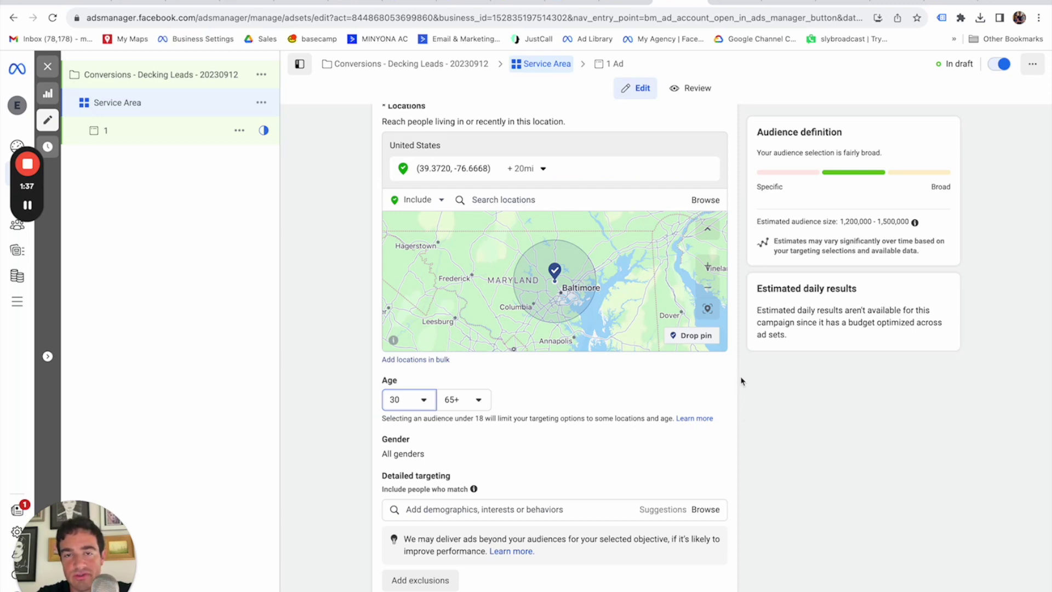
scroll(741, 381, down, 3)
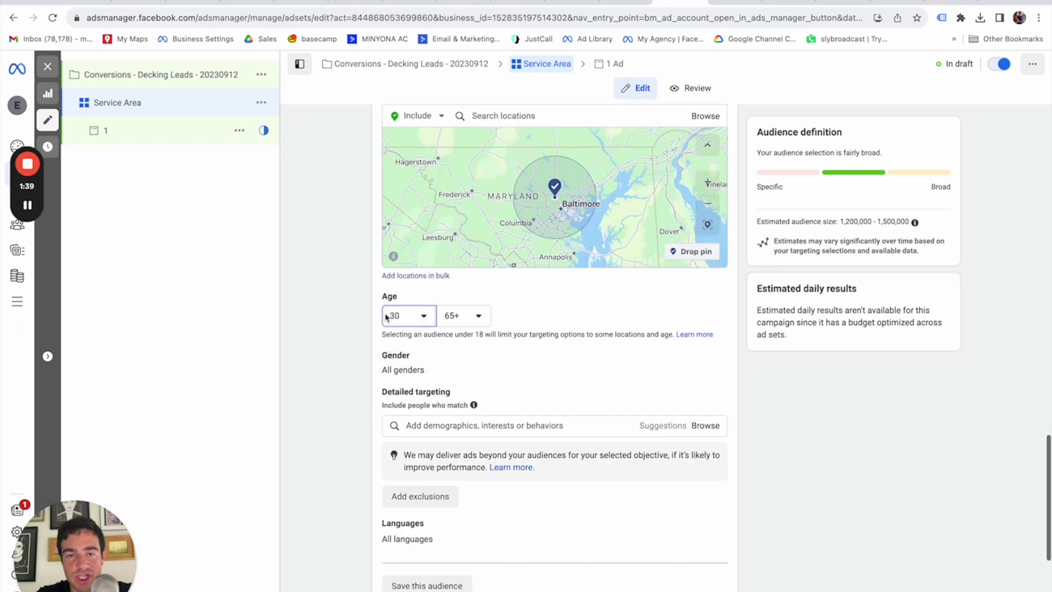
scroll(685, 377, up, 4)
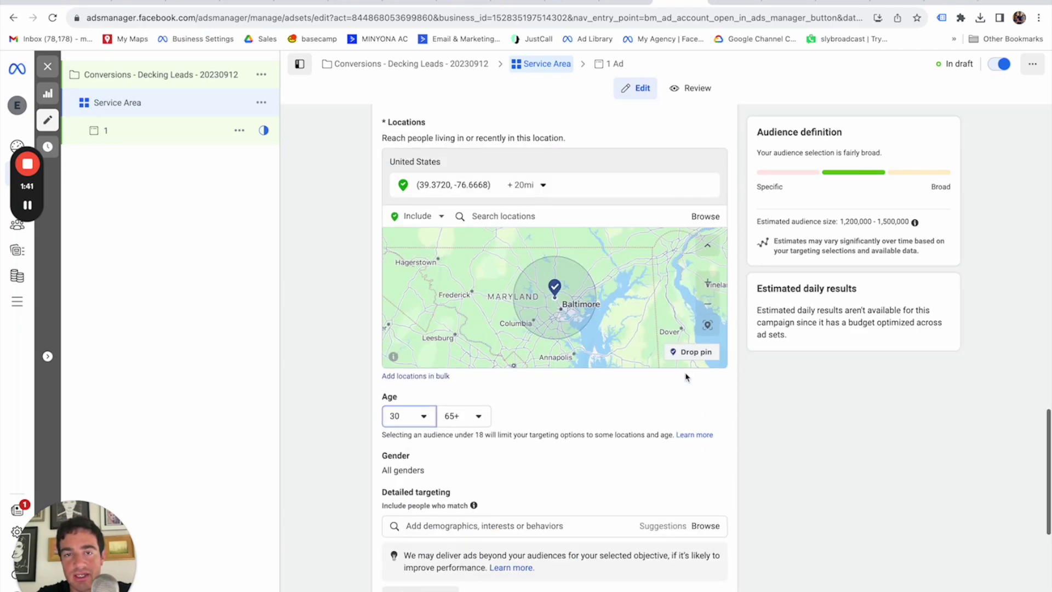
scroll(738, 397, down, 6)
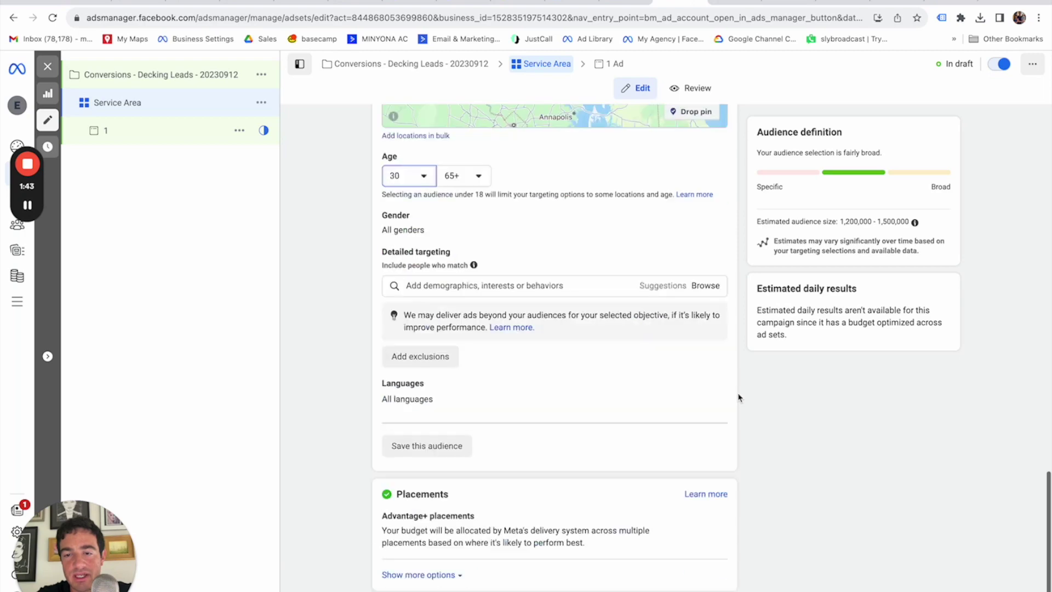
Expand the extra placement options and open Block lists to confirm none are set.
click(431, 574)
scroll(477, 498, down, 4)
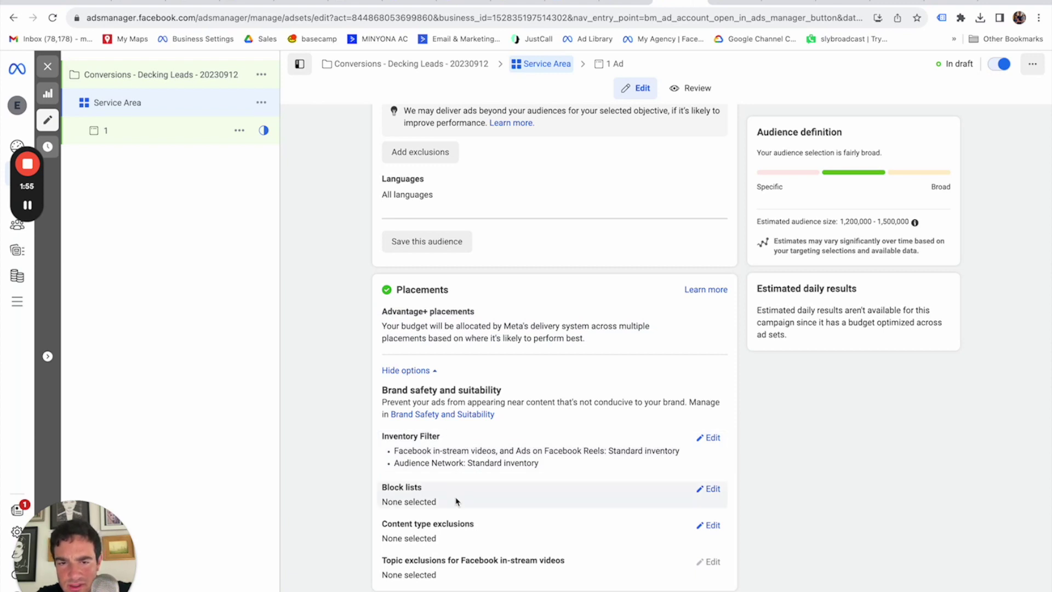
click(709, 488)
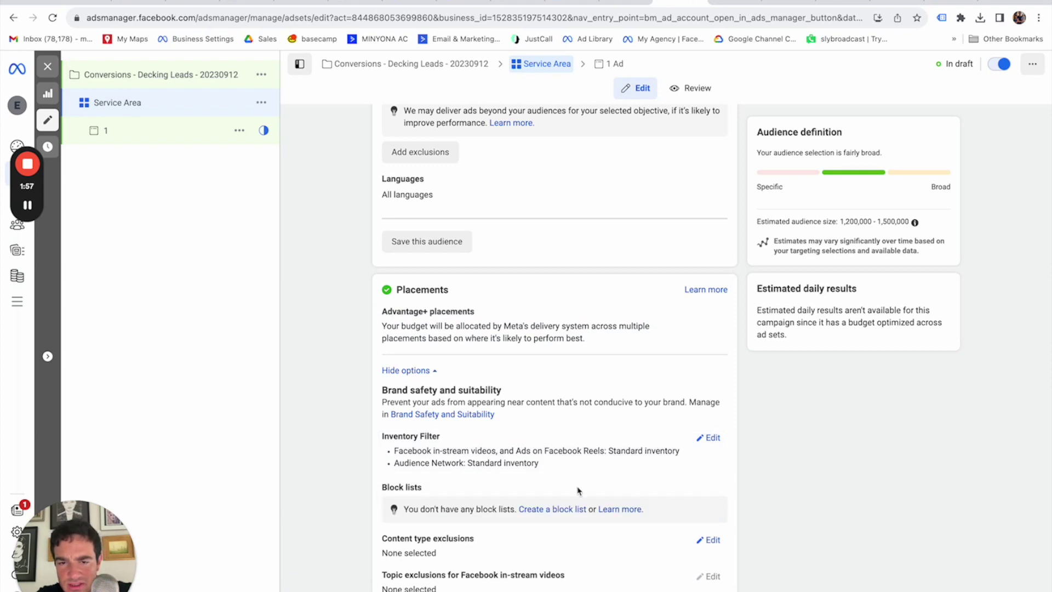
scroll(554, 493, down, 1)
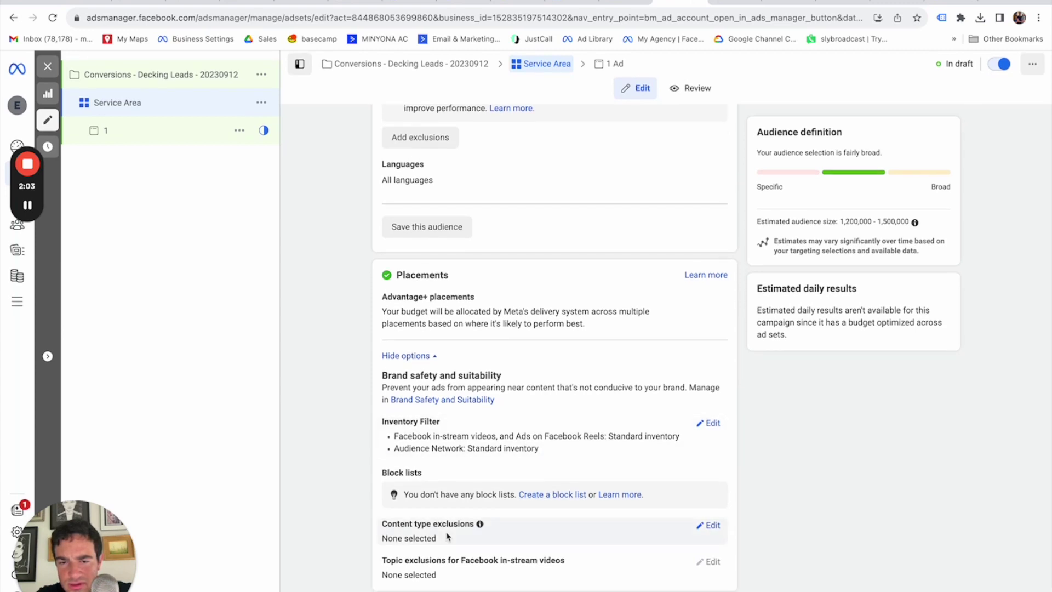
mouse_move(480, 524)
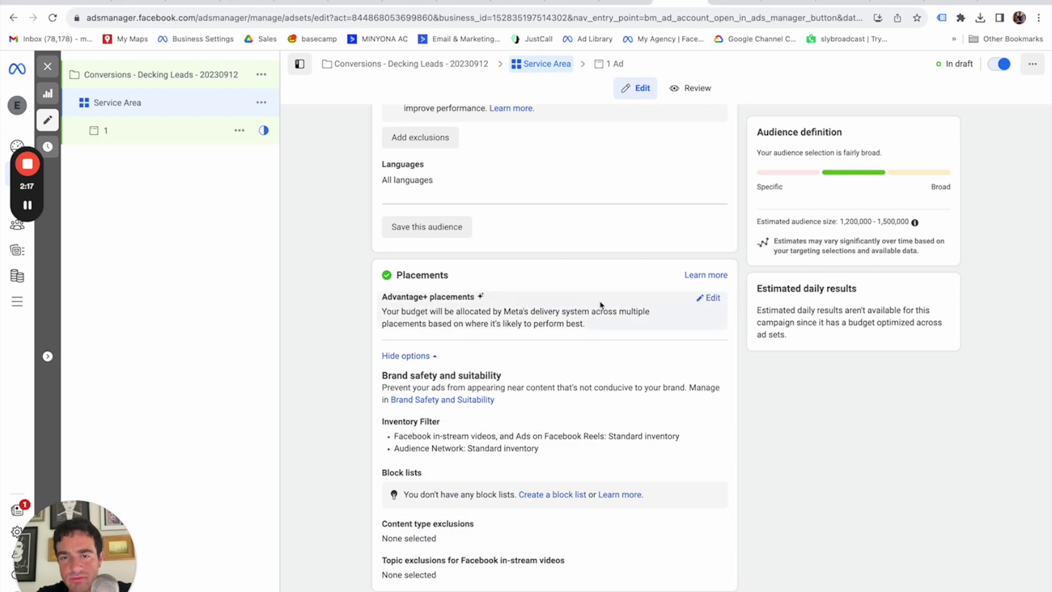
Switch placements to Manual and untick the Facebook, Audience Network and Instagram platforms.
click(711, 299)
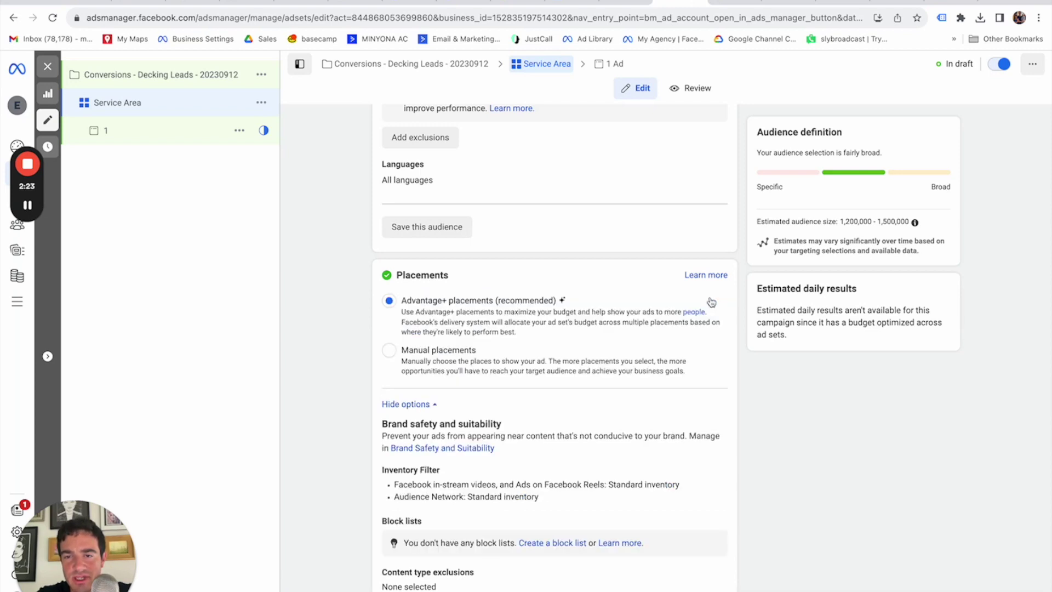
click(389, 350)
scroll(496, 379, down, 3)
click(389, 263)
click(389, 282)
click(527, 265)
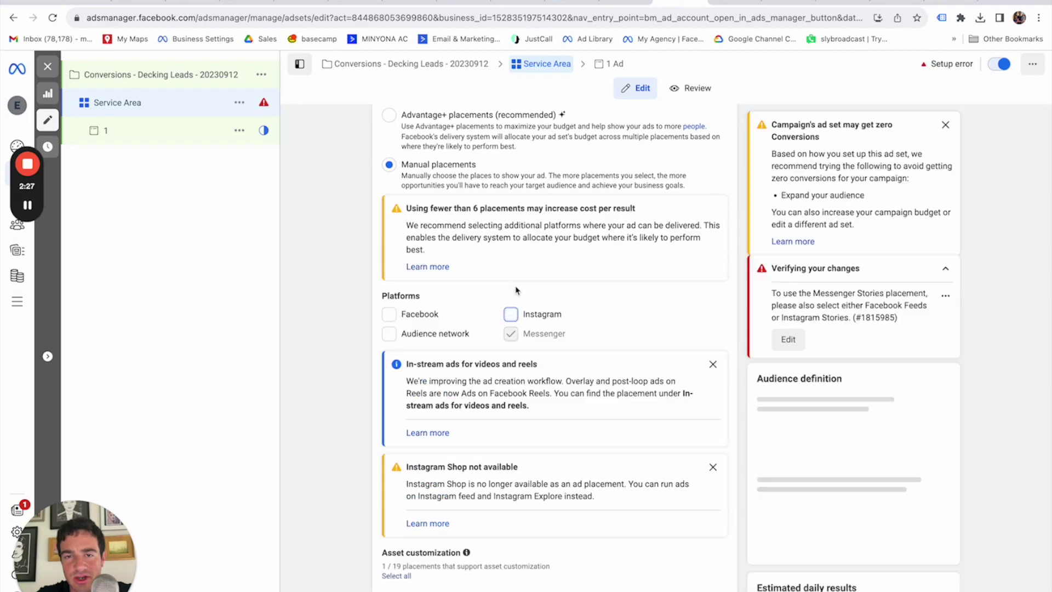
scroll(515, 342, down, 7)
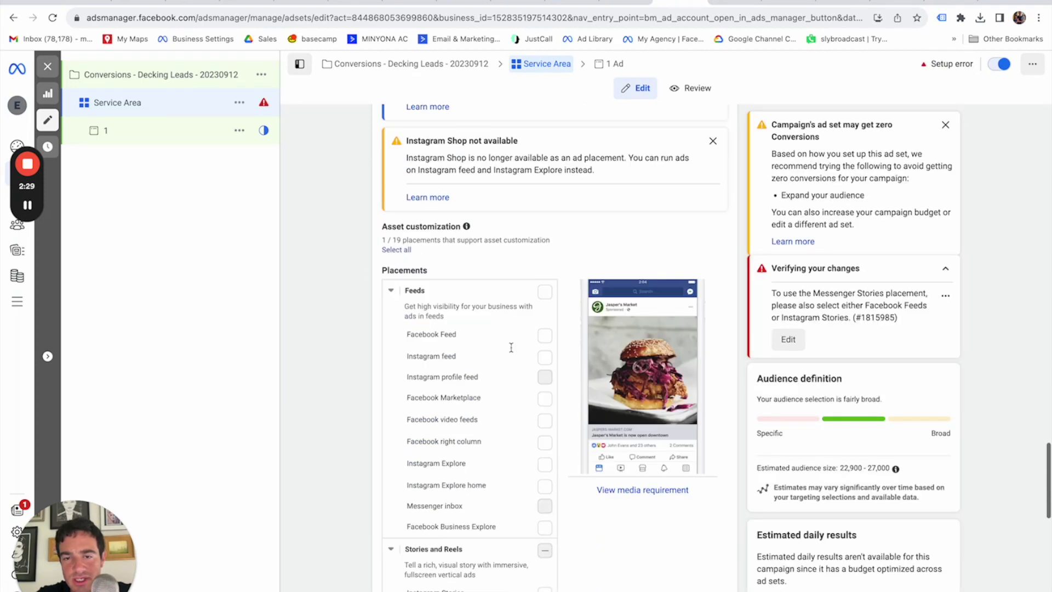
Tick Facebook Feed, Instagram feed, Instagram Stories and Facebook Stories, leaving Messenger Stories off.
click(545, 293)
click(545, 313)
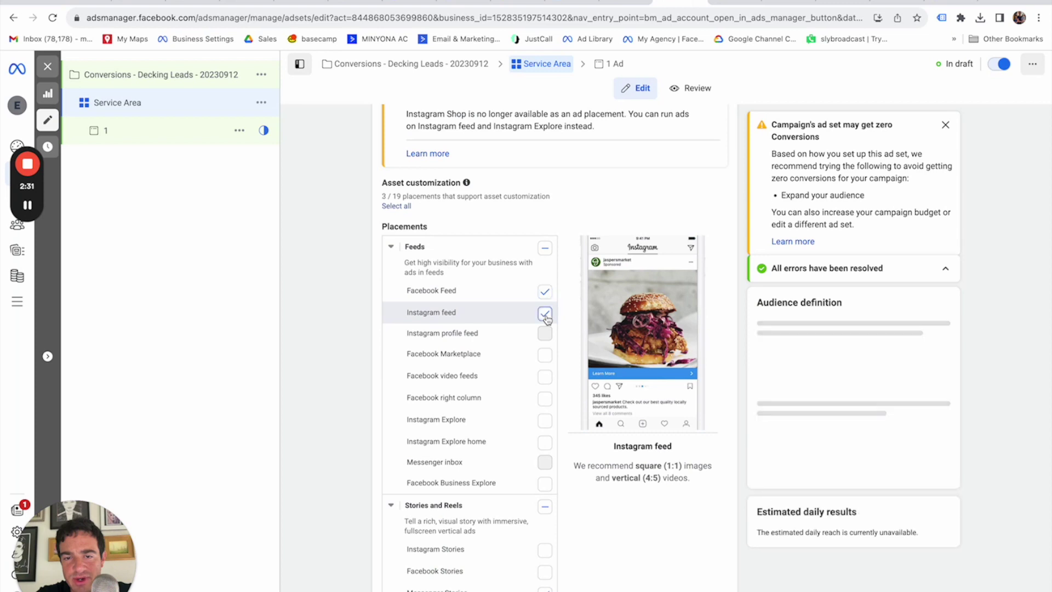
click(544, 549)
click(545, 572)
scroll(545, 570, down, 3)
click(545, 431)
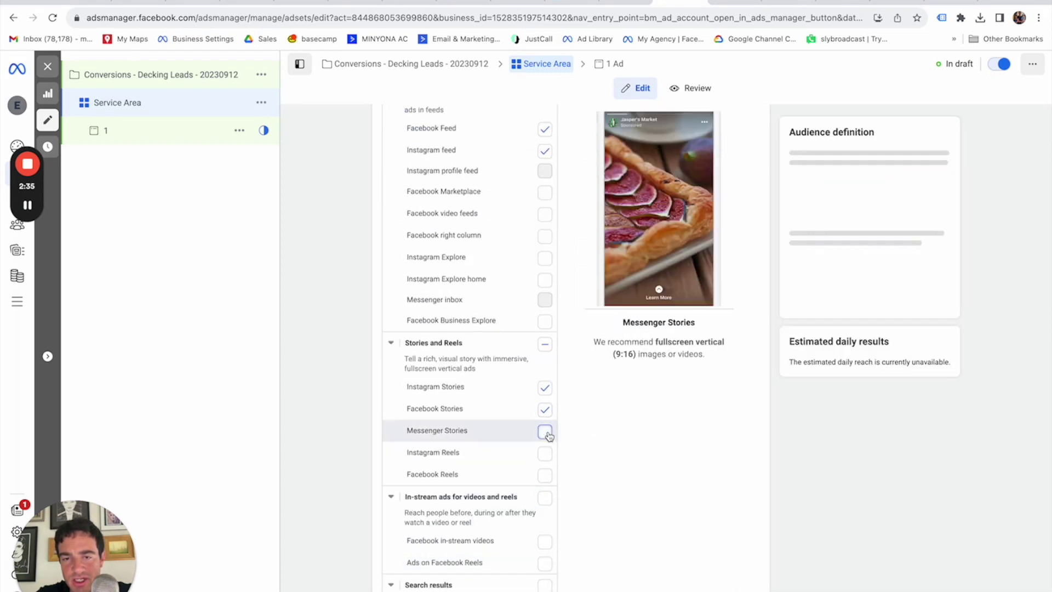
scroll(548, 435, down, 5)
scroll(528, 436, up, 10)
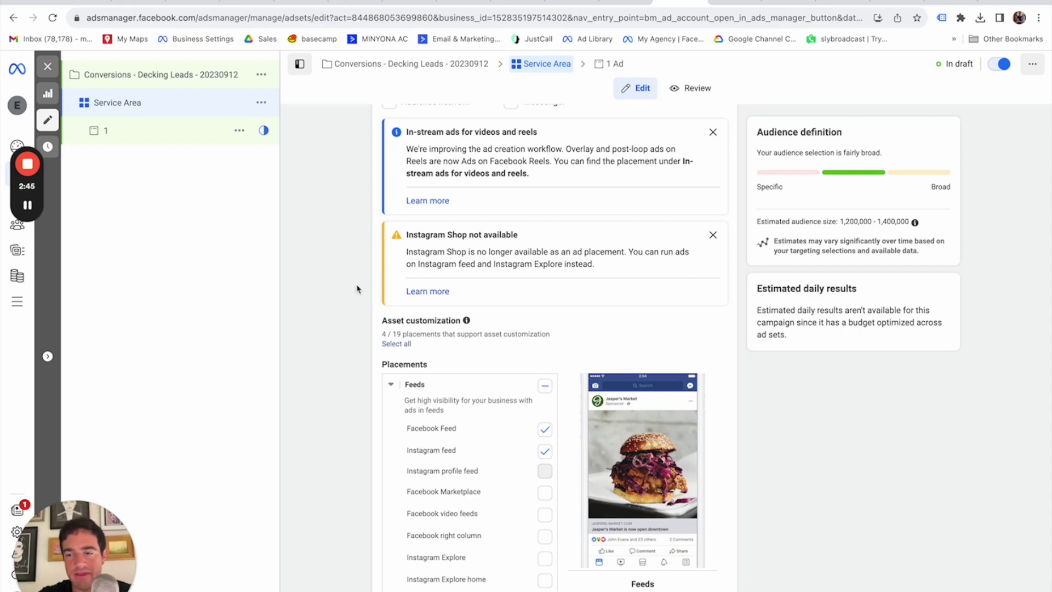
scroll(363, 223, up, 4)
Open ad 1 and link it to the Exterior Experts Instagram account.
click(144, 130)
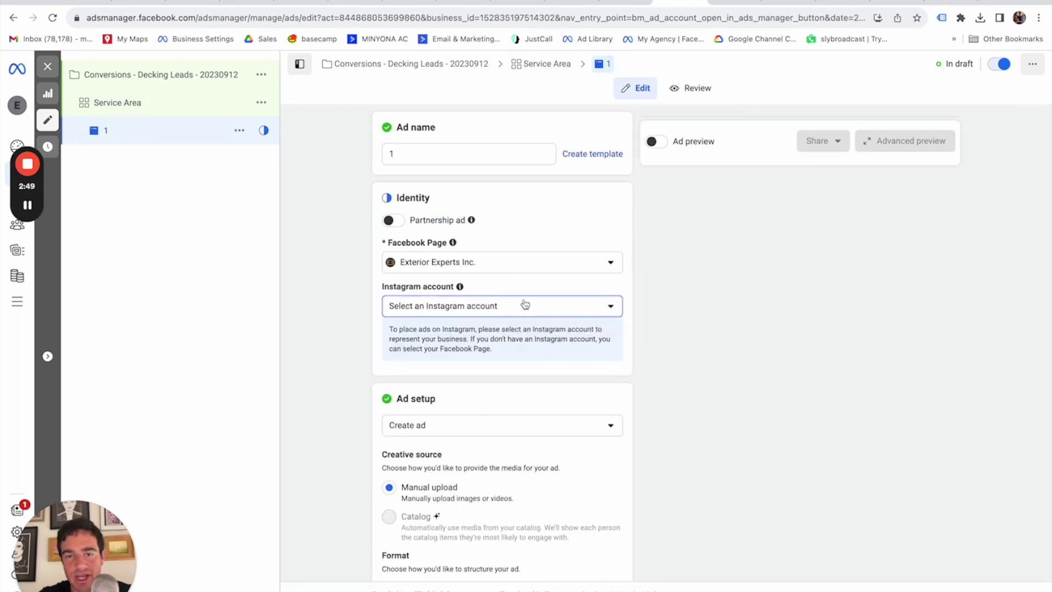
click(516, 305)
click(477, 359)
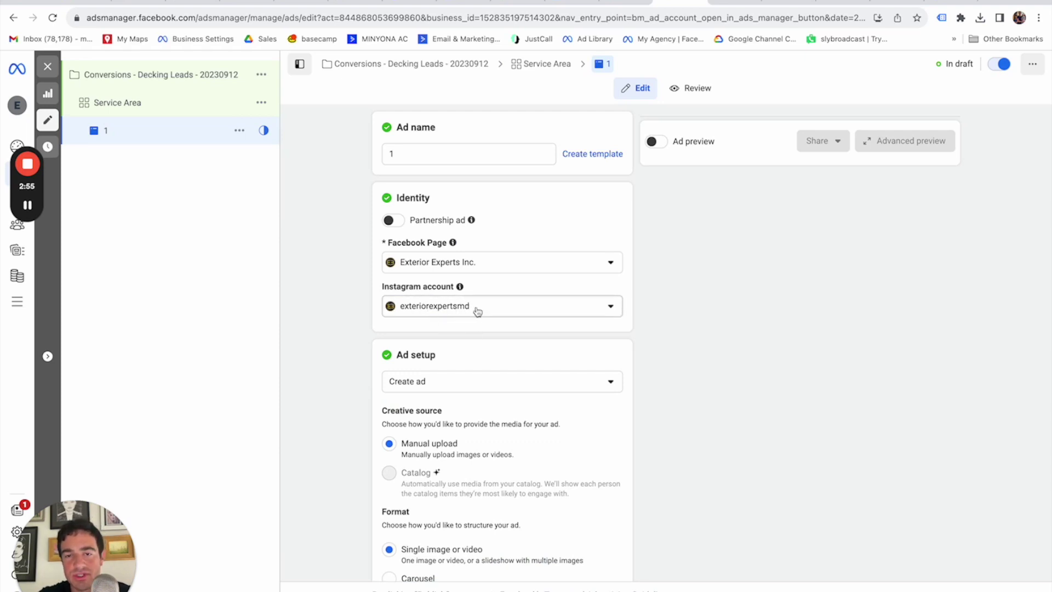
scroll(329, 331, down, 3)
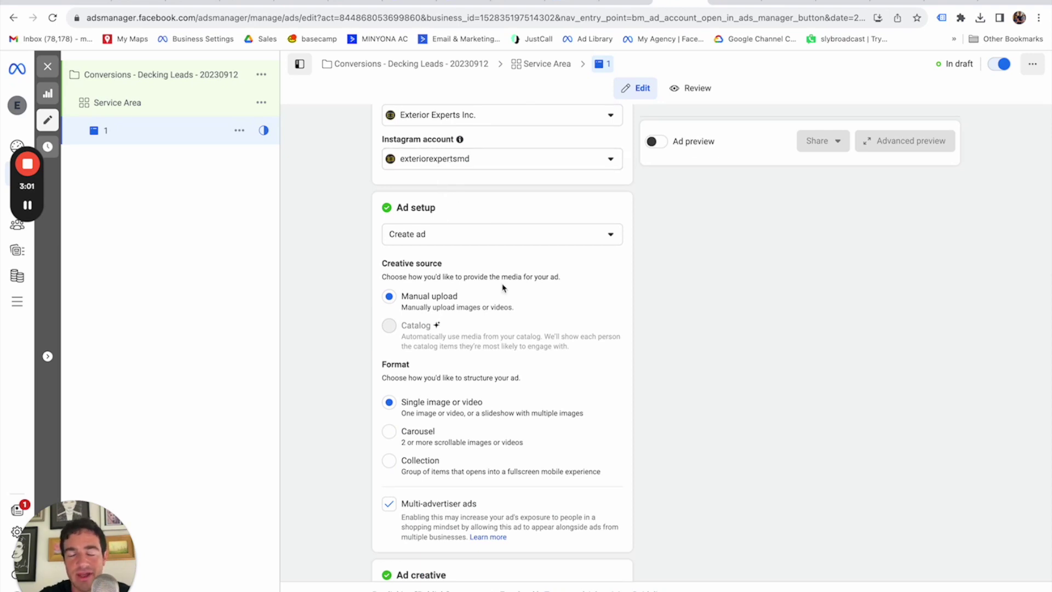
scroll(503, 287, down, 2)
scroll(450, 340, up, 3)
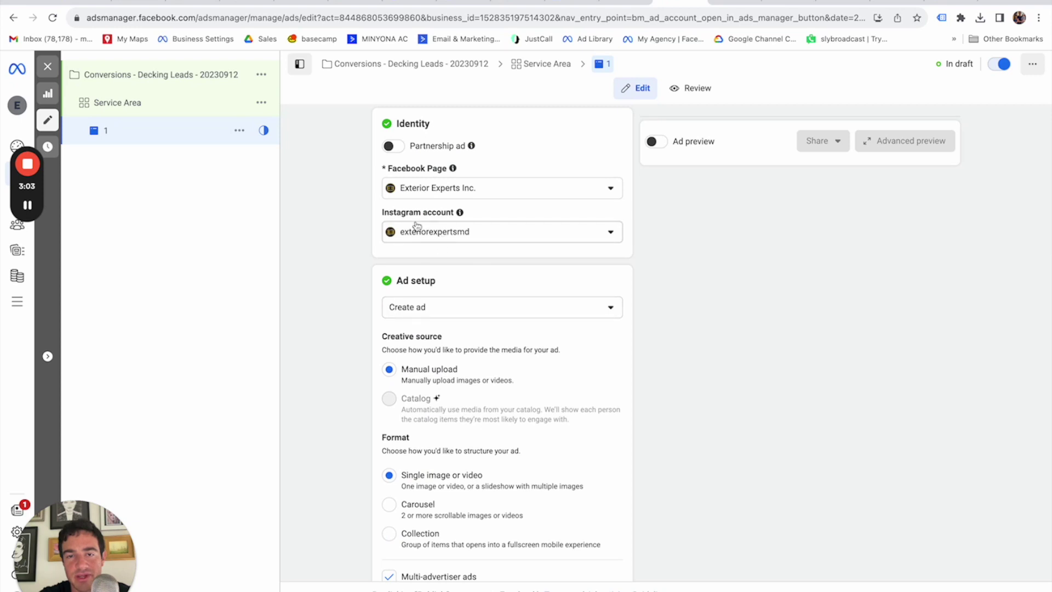
scroll(372, 373, down, 5)
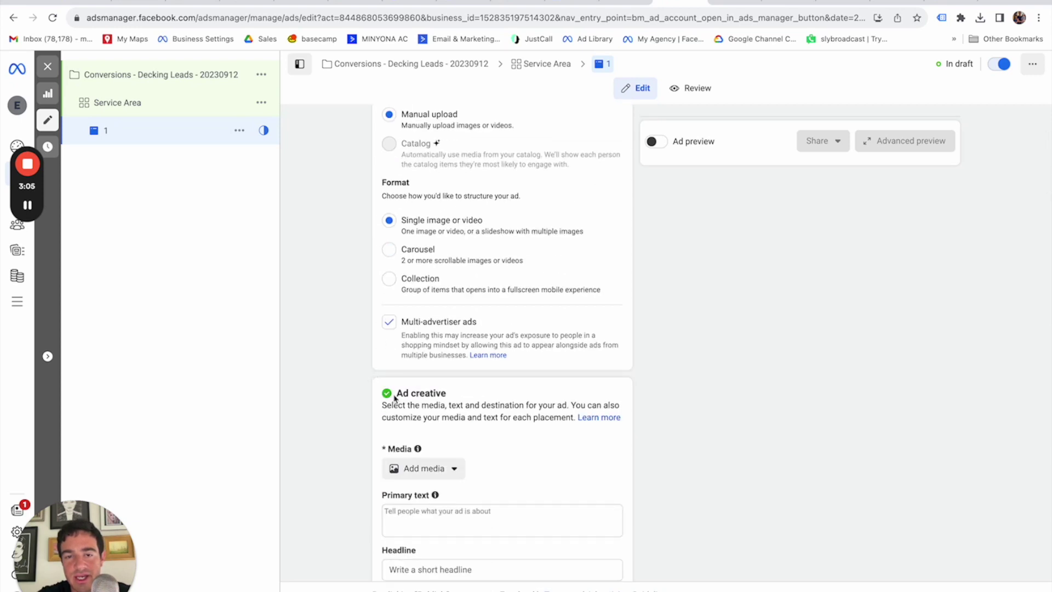
scroll(395, 398, down, 3)
scroll(526, 317, up, 1)
scroll(526, 319, down, 1)
scroll(509, 296, down, 2)
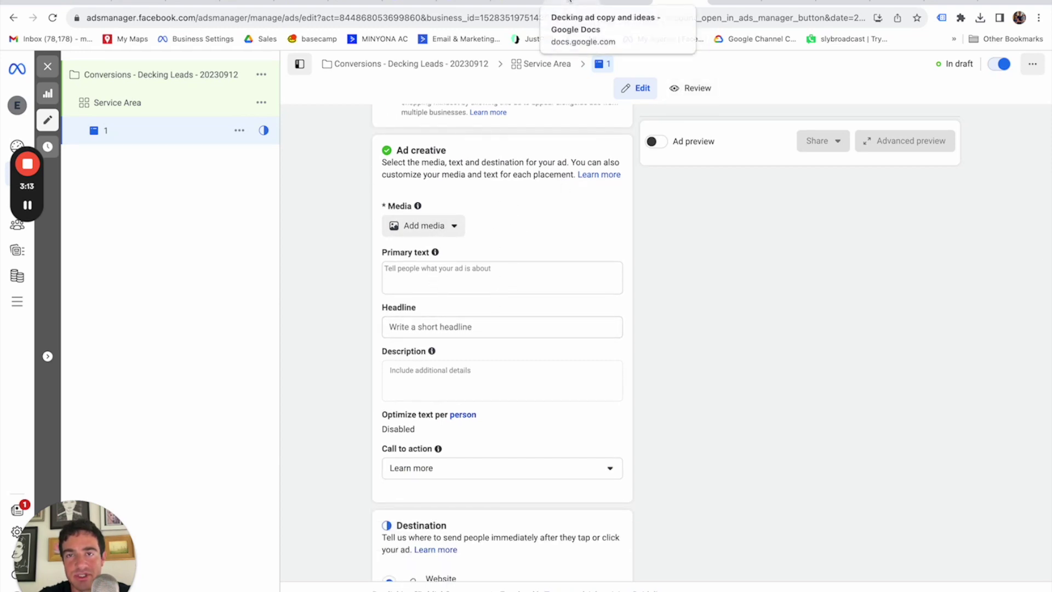
Copy the primary text ideas from the Decking ad copy document into ad 1's Primary text.
click(573, 3)
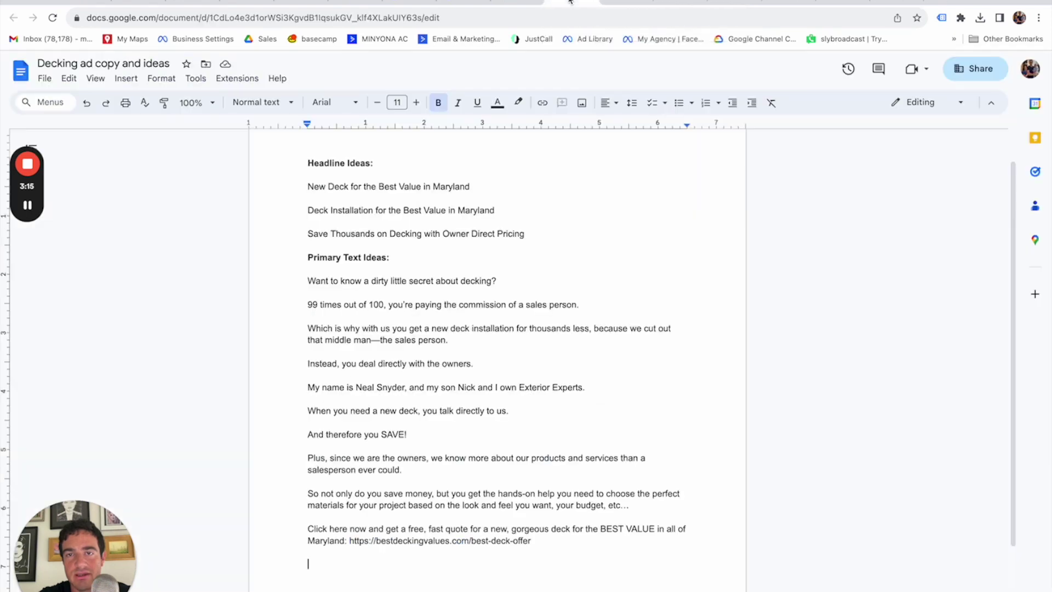
drag(307, 280, 580, 538)
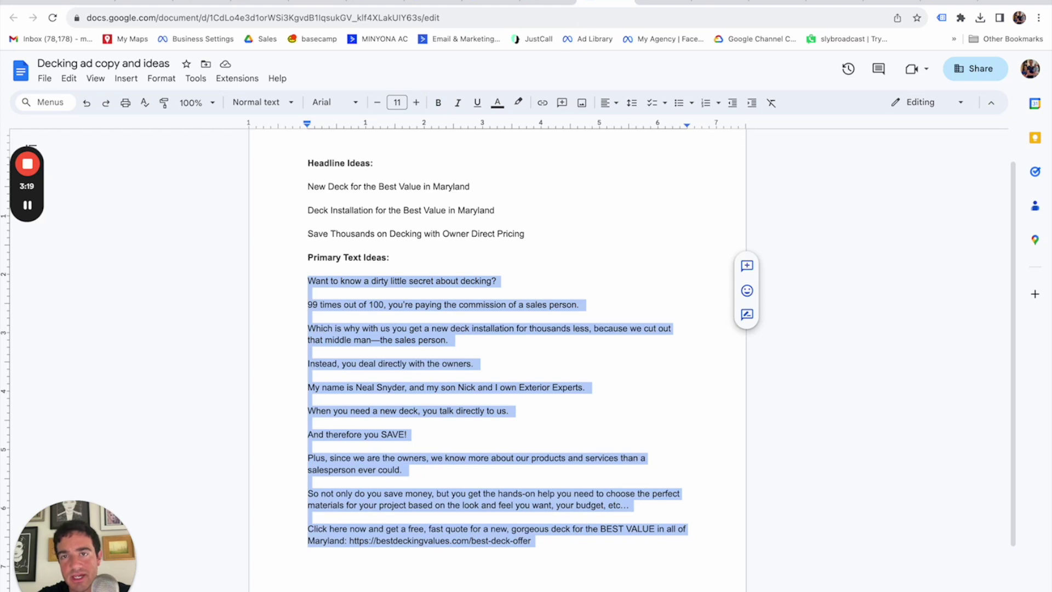
key(ctrl+c)
key(ctrl+Tab)
click(512, 291)
key(ctrl+v)
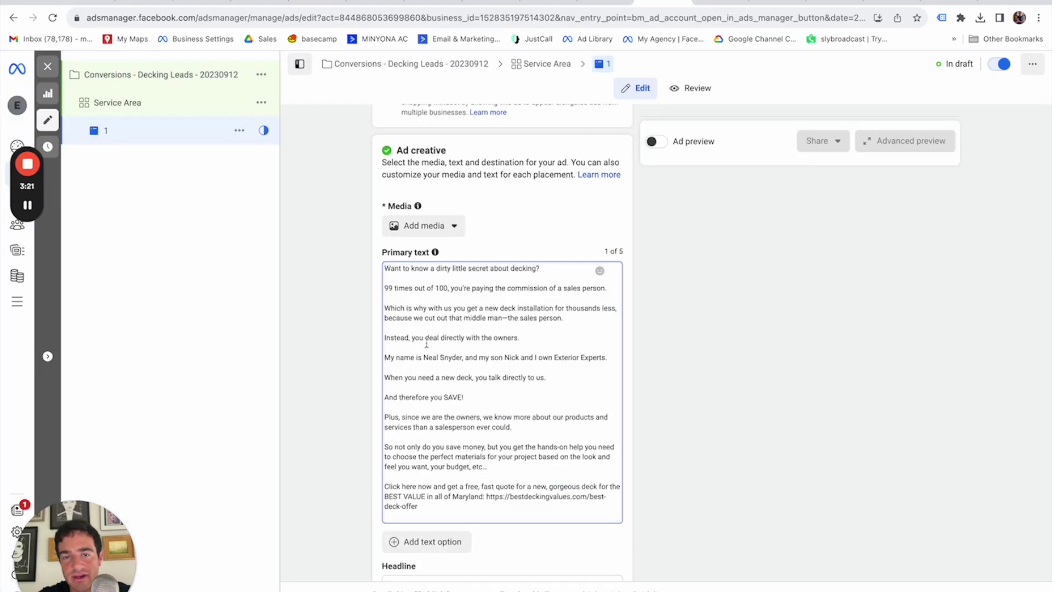
Delete the blank line after the link in Primary text and bring the ad copy document back up.
key(BackSpace)
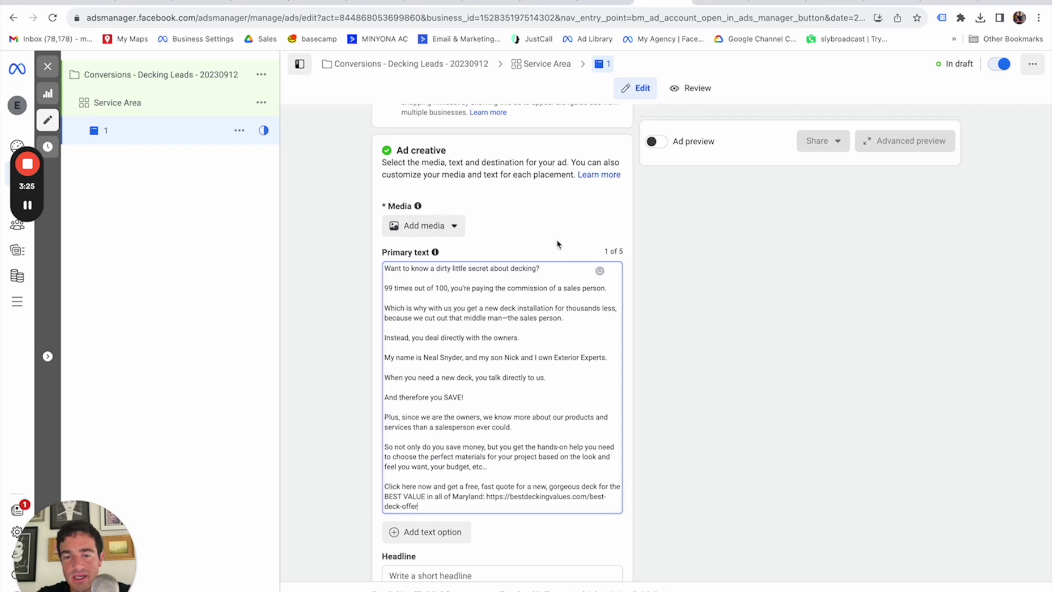
scroll(557, 244, down, 2)
click(603, 10)
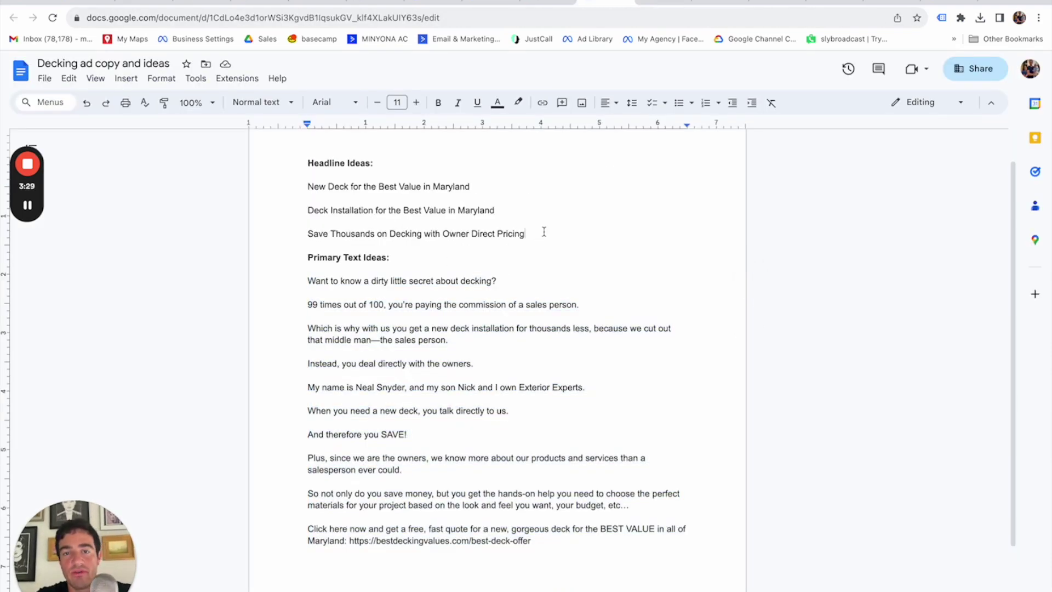
click(660, 3)
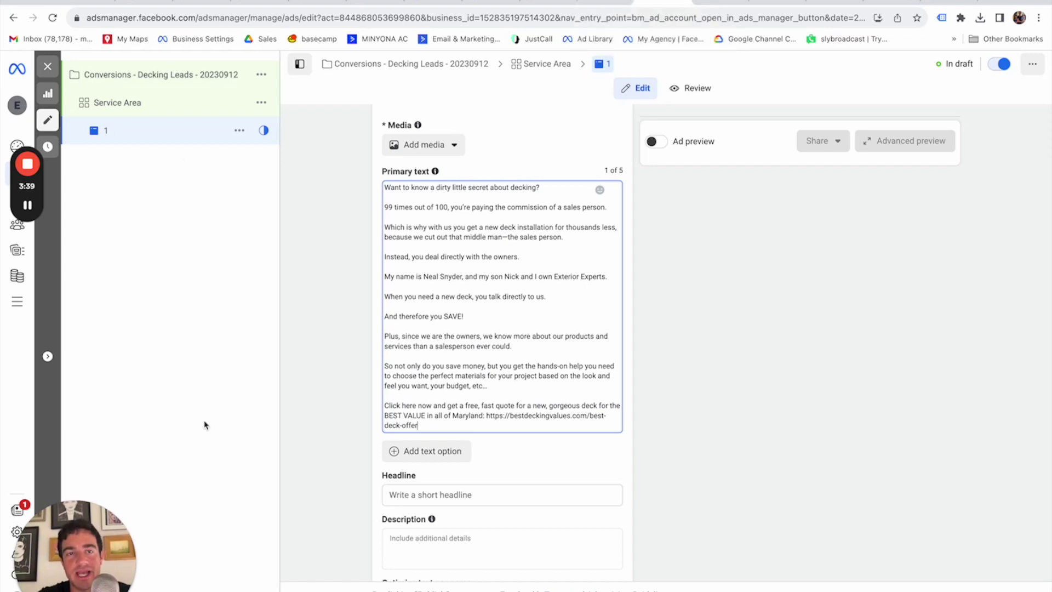
click(604, 4)
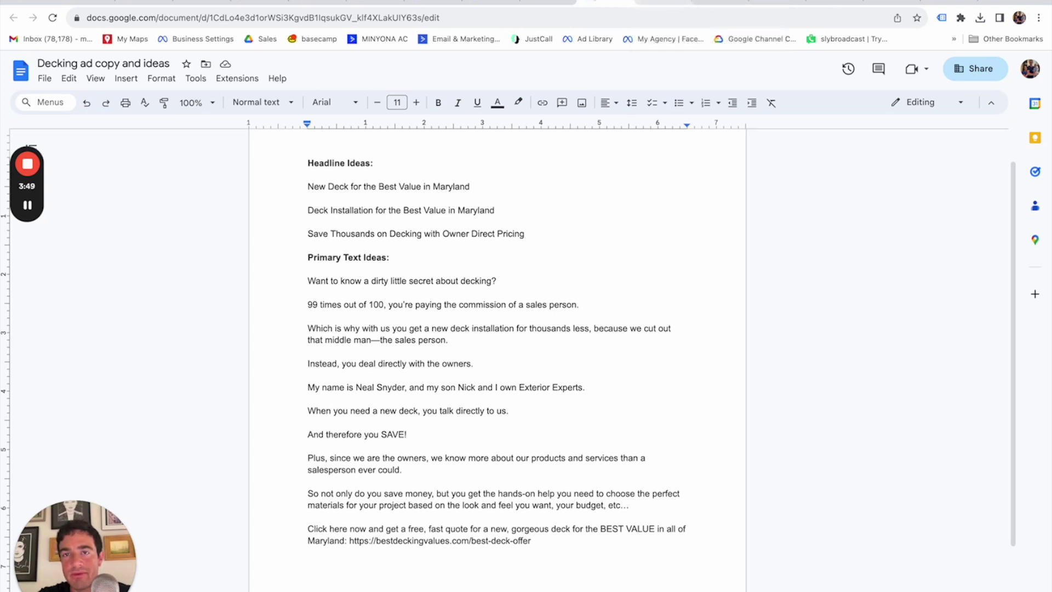
click(491, 4)
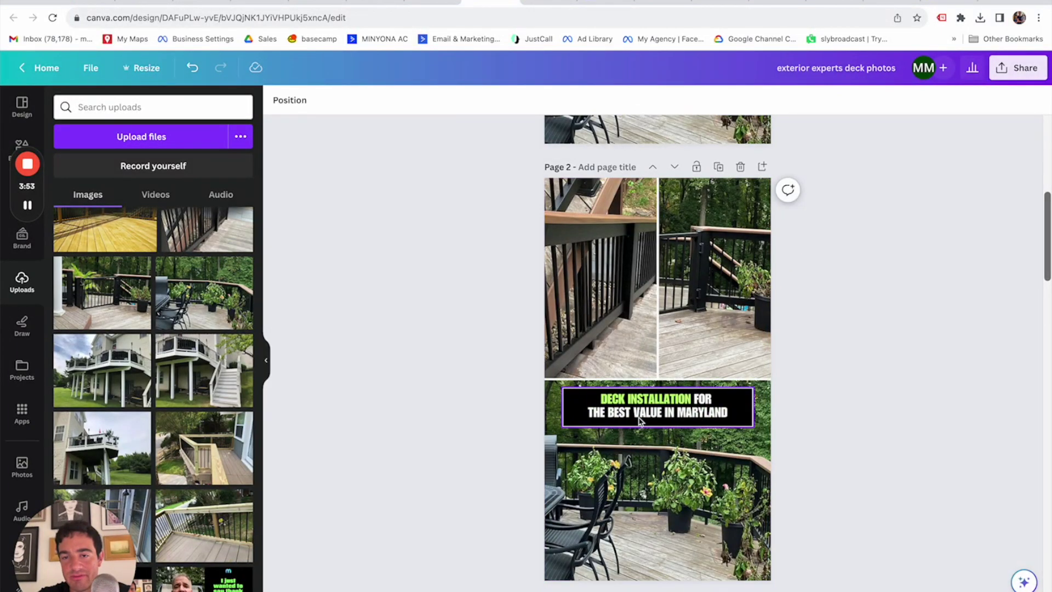
click(605, 5)
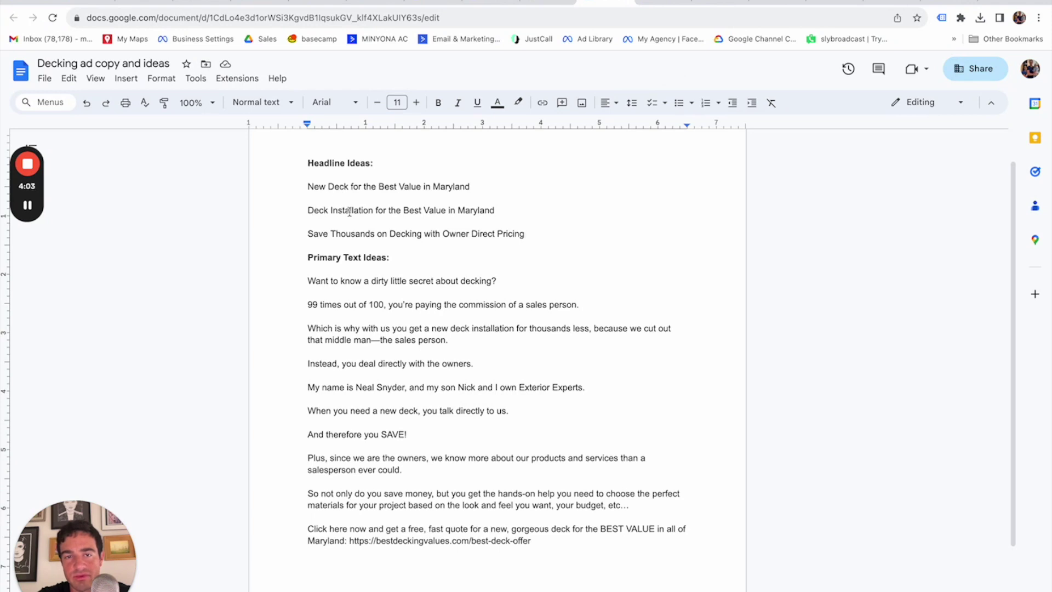
Select and copy the 'Save Thousands on Decking with Owner Direct Pricing' headline idea, then return to the ad editor.
drag(523, 234, 308, 237)
key(super+c)
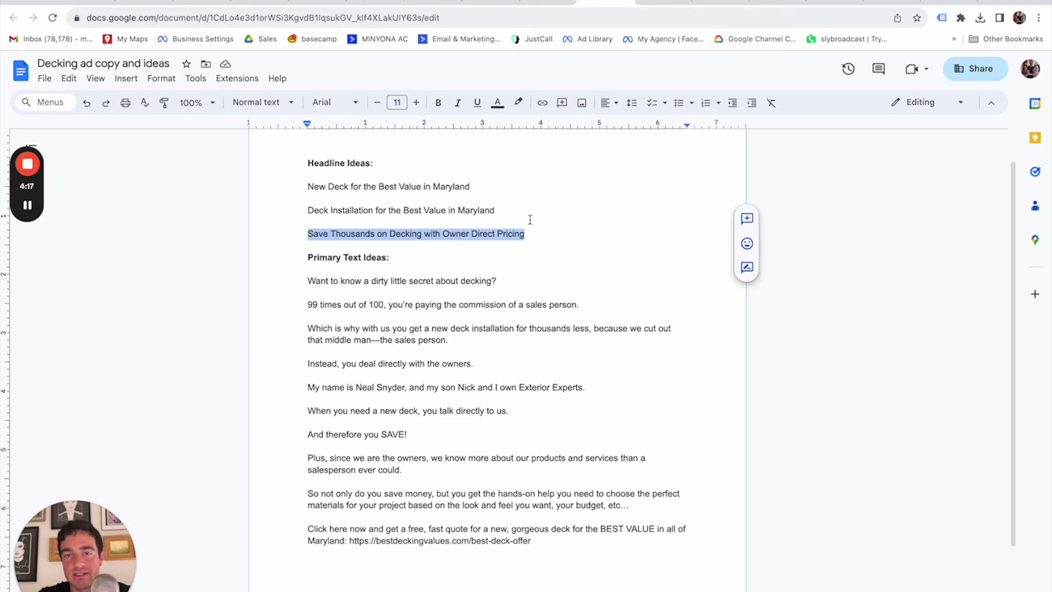
click(553, 2)
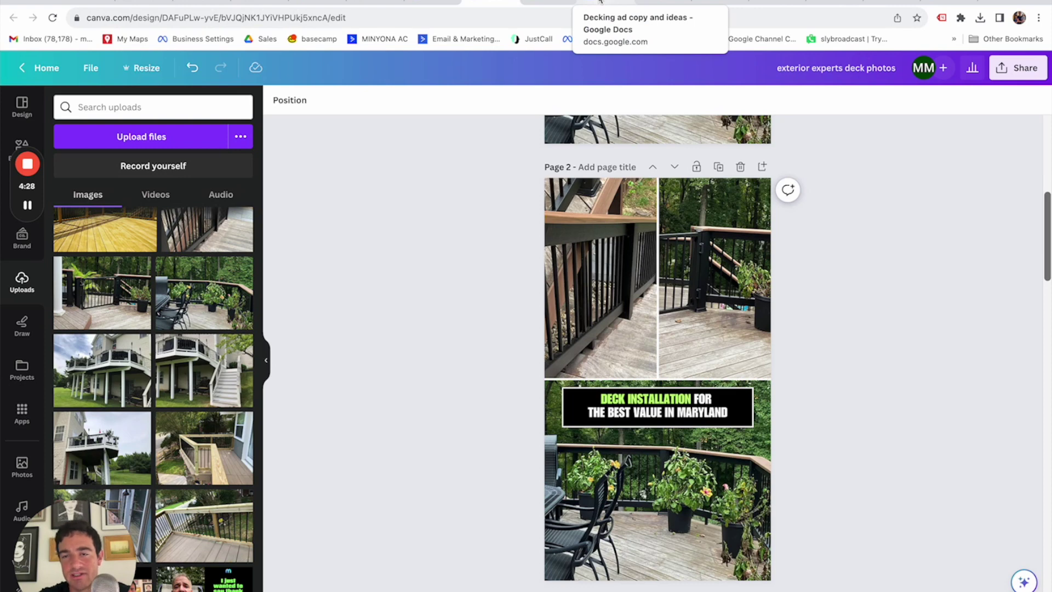
click(600, 2)
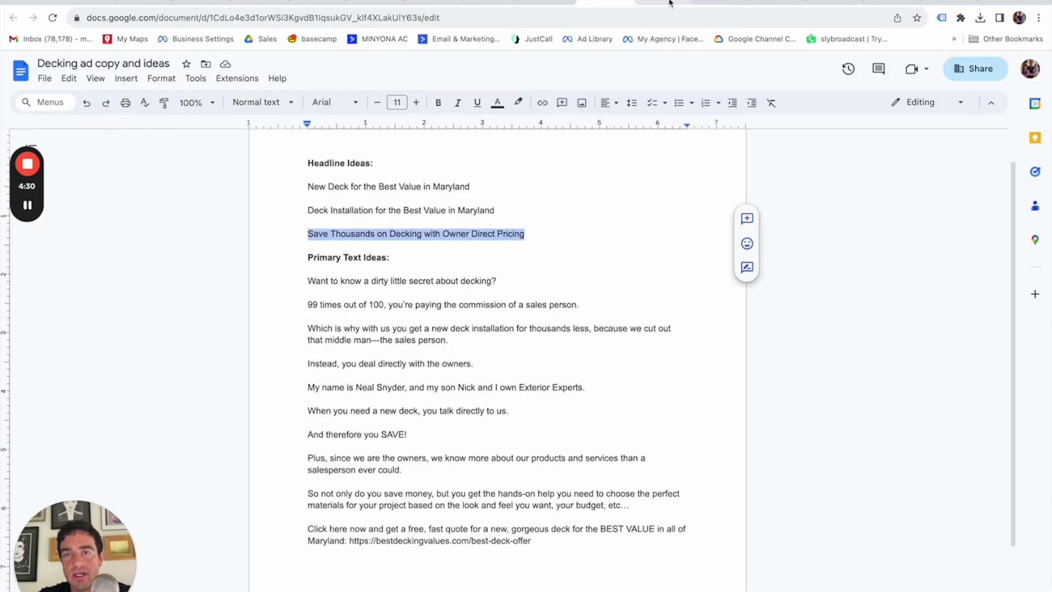
click(660, 3)
Paste 'Save Thousands on Decking with Owner Direct Pricing' into ad 1's Headline field.
click(450, 493)
key(super+v)
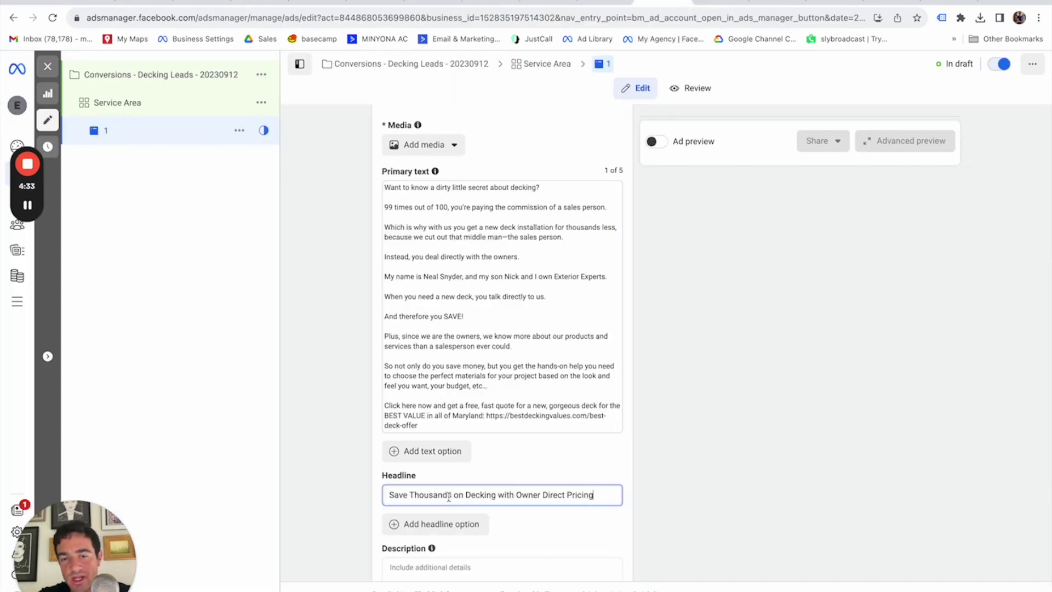
click(679, 471)
scroll(680, 471, down, 2)
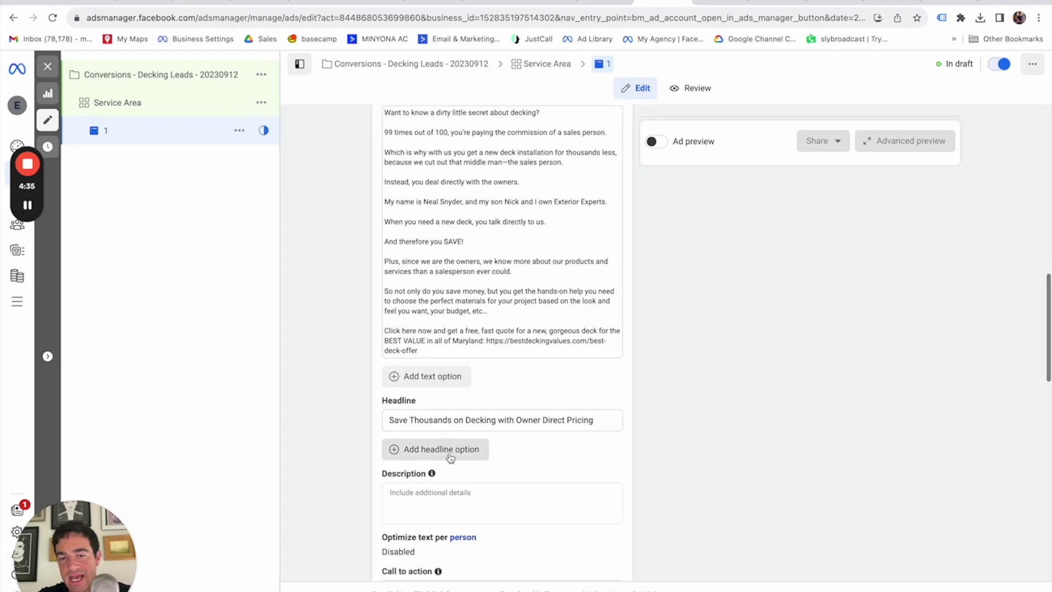
scroll(648, 413, down, 2)
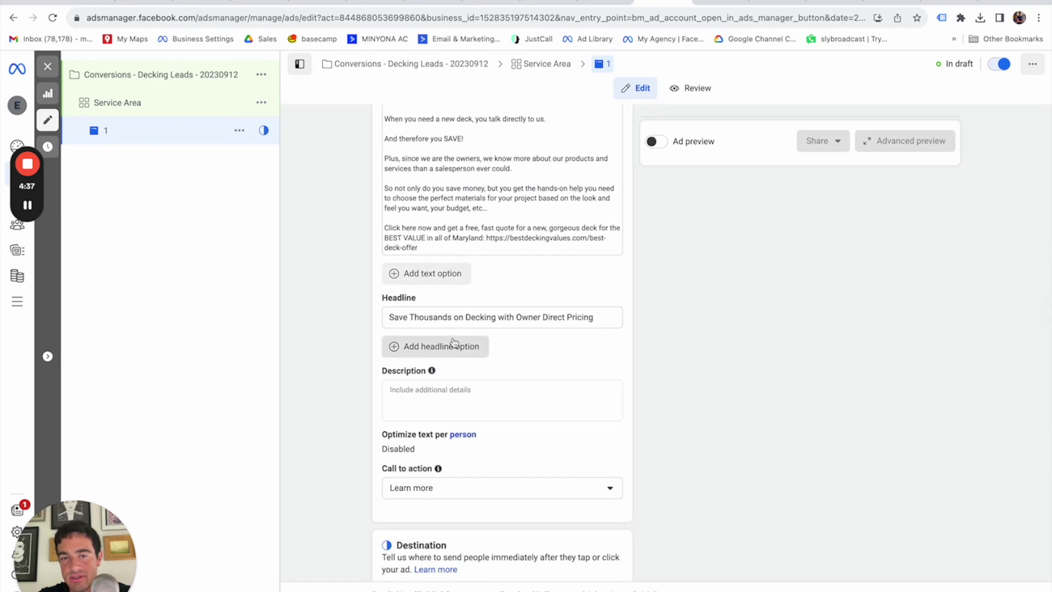
click(605, 2)
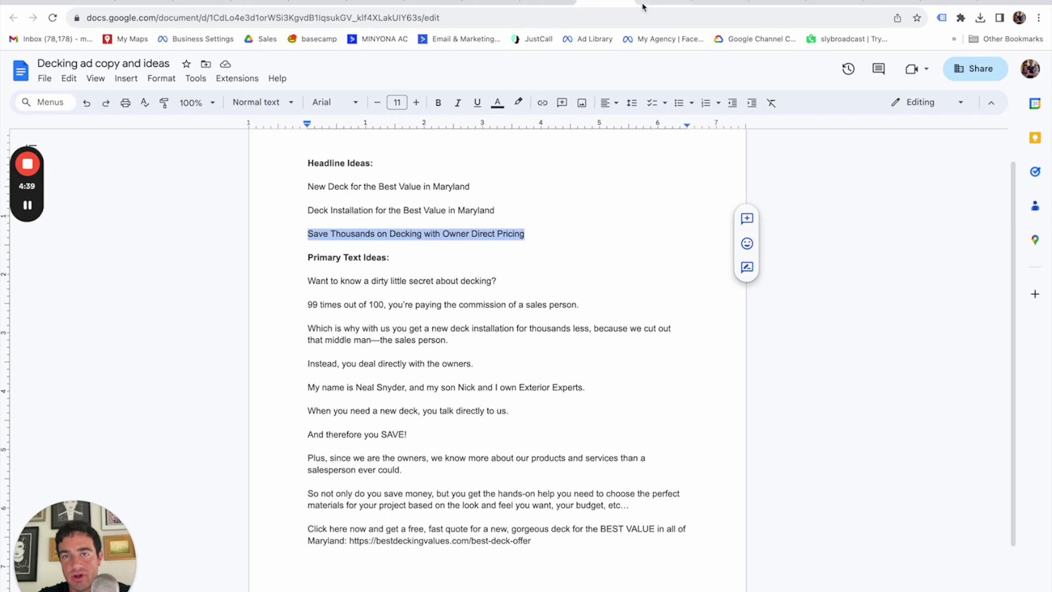
click(643, 7)
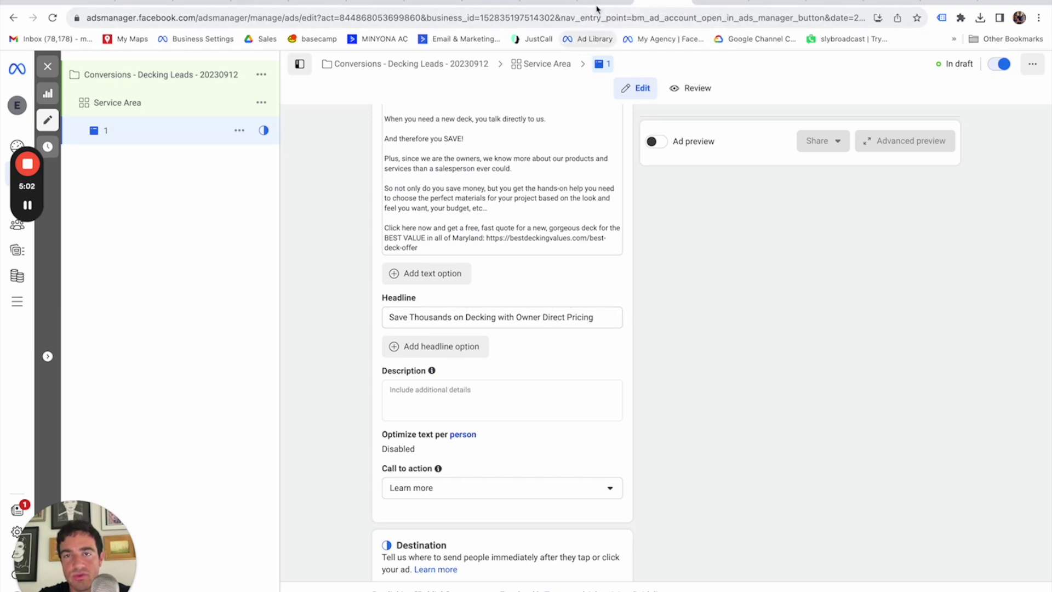
Enter the description 'Best decking in Maryland, hands down' and select the landing-page link in Primary text.
click(497, 402)
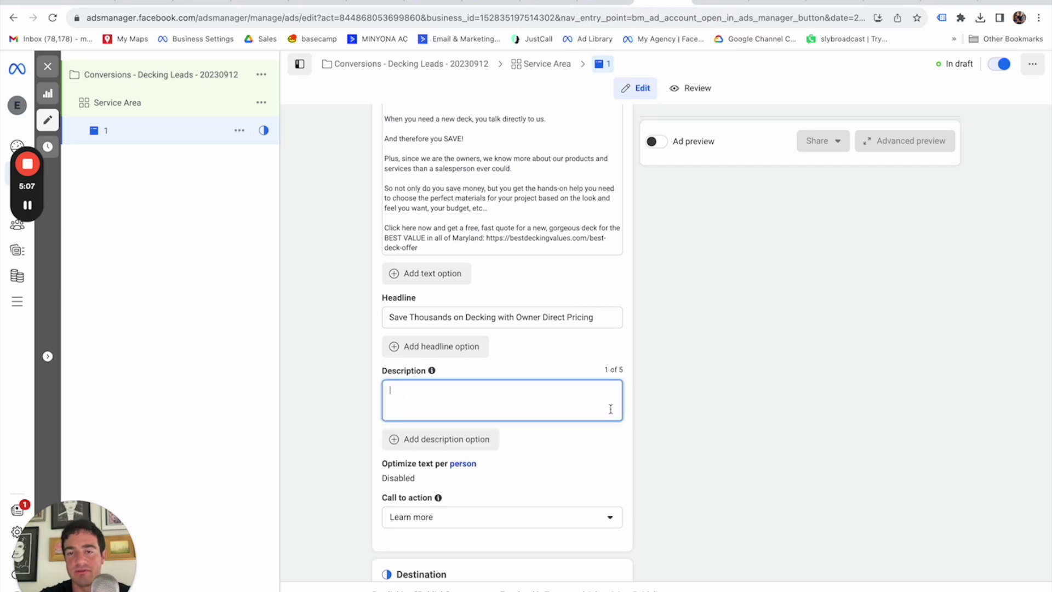
text(Best decking in Maryland, hands down)
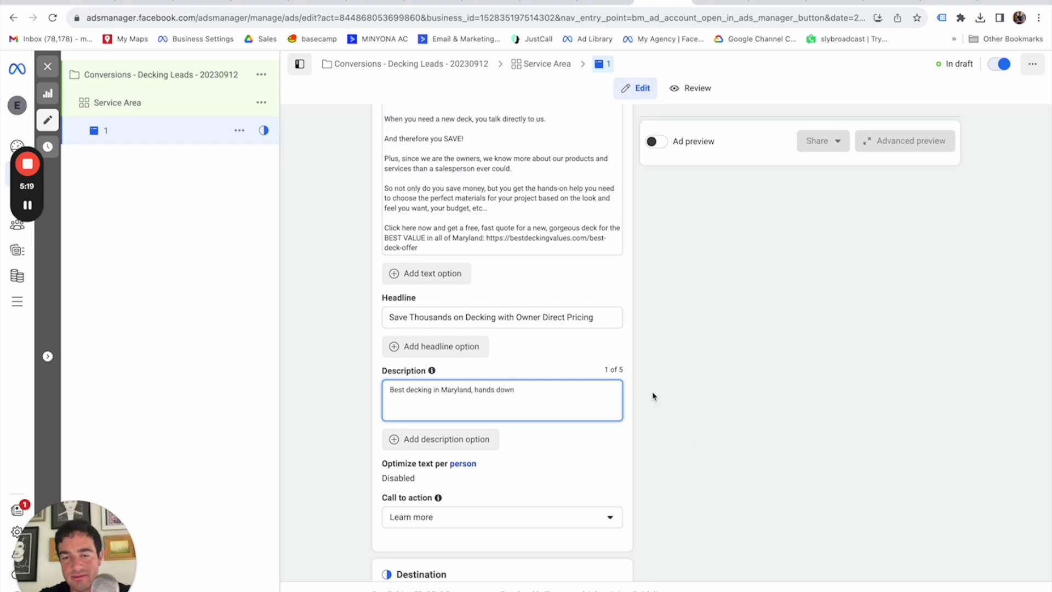
scroll(653, 395, down, 1)
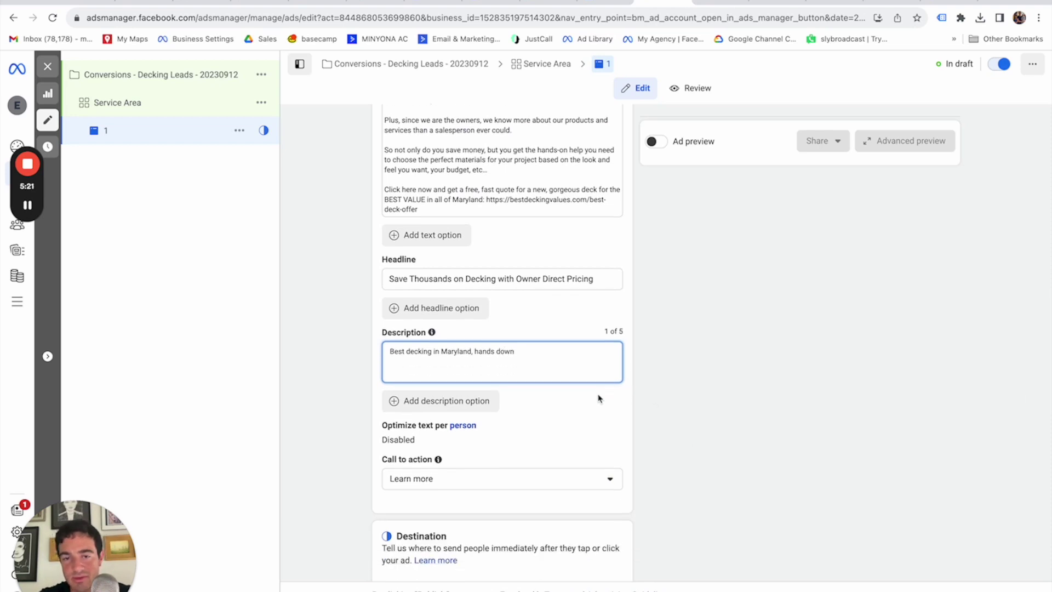
scroll(560, 410, up, 9)
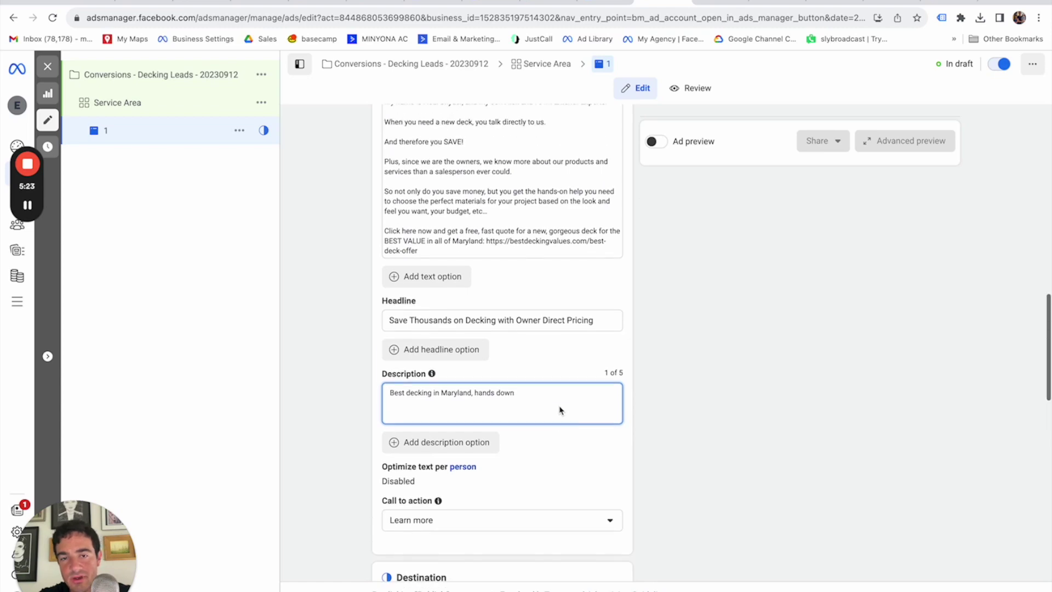
scroll(560, 410, down, 15)
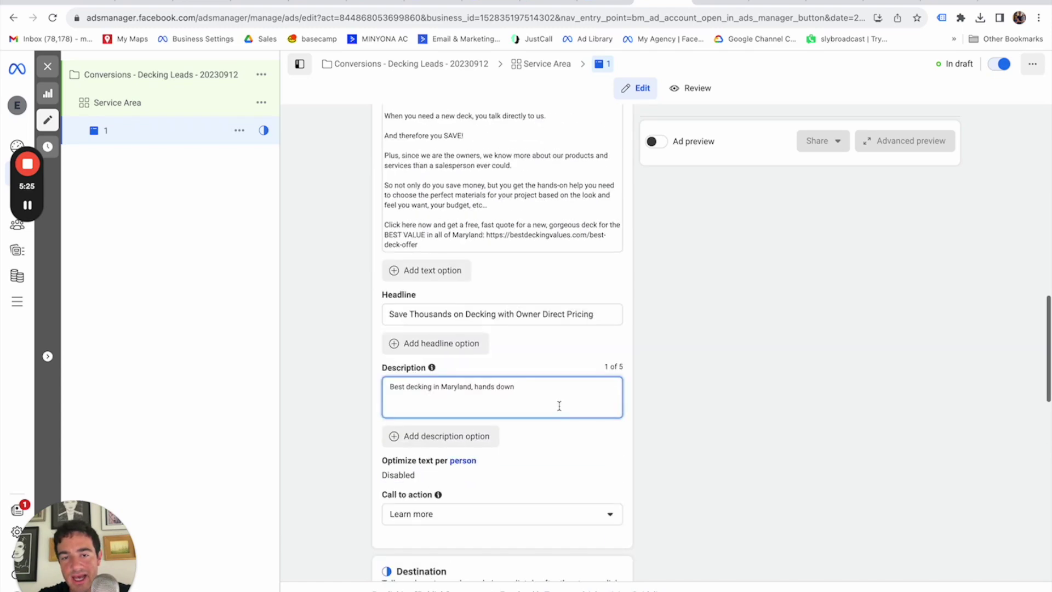
scroll(560, 410, up, 8)
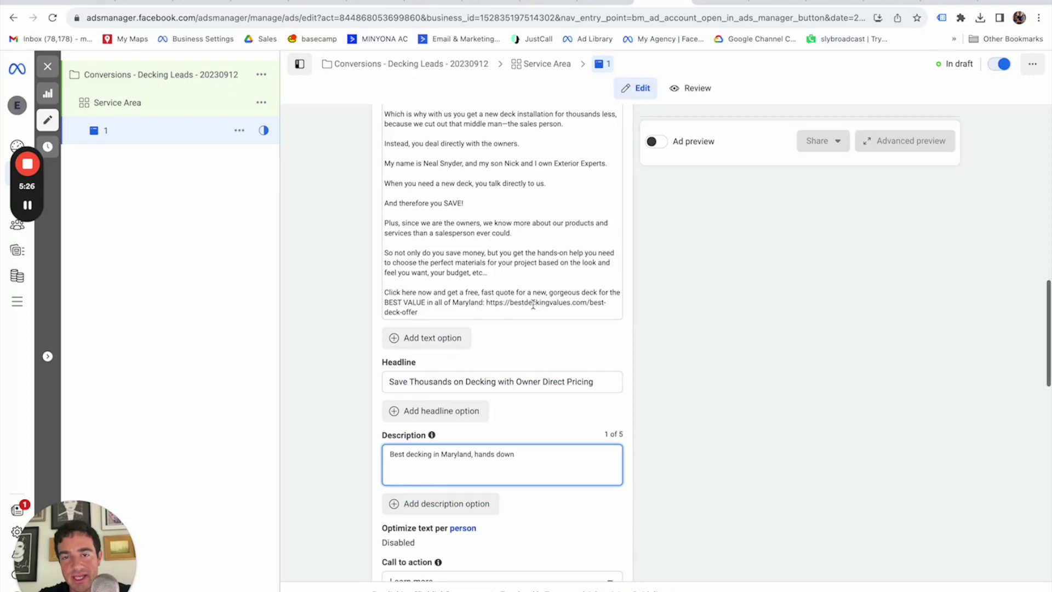
drag(488, 311, 488, 306)
key(ctrl+c)
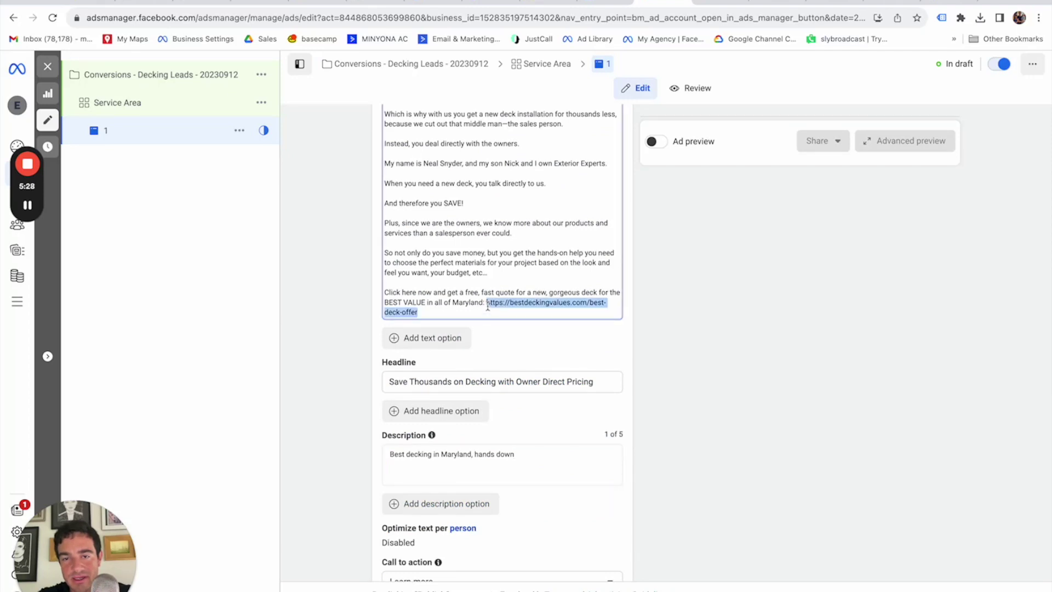
scroll(518, 432, down, 8)
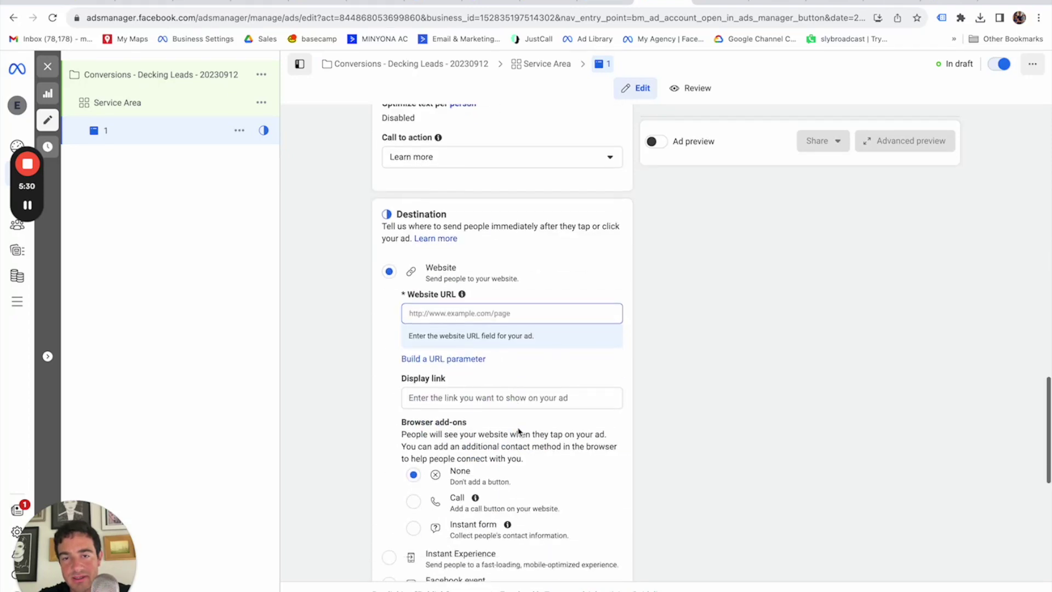
click(482, 313)
key(ctrl+v)
click(335, 390)
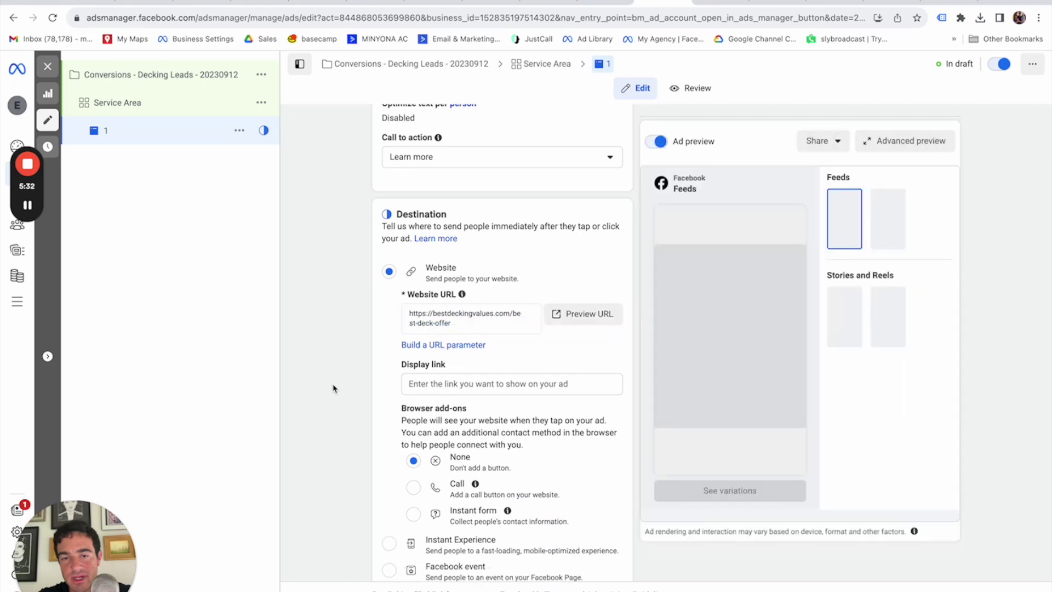
scroll(383, 372, down, 2)
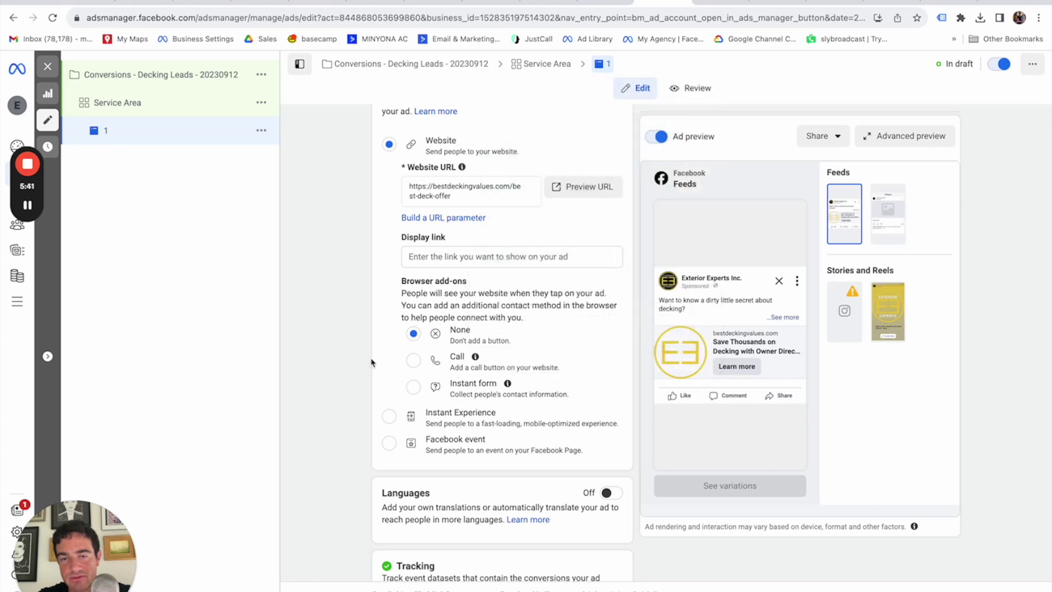
scroll(362, 351, up, 4)
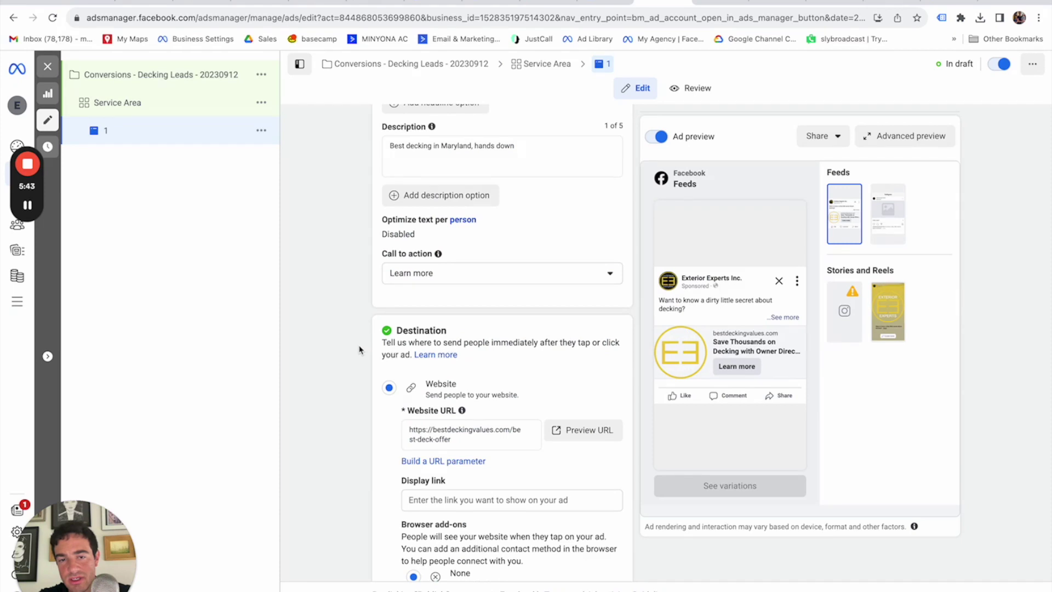
scroll(359, 349, up, 1)
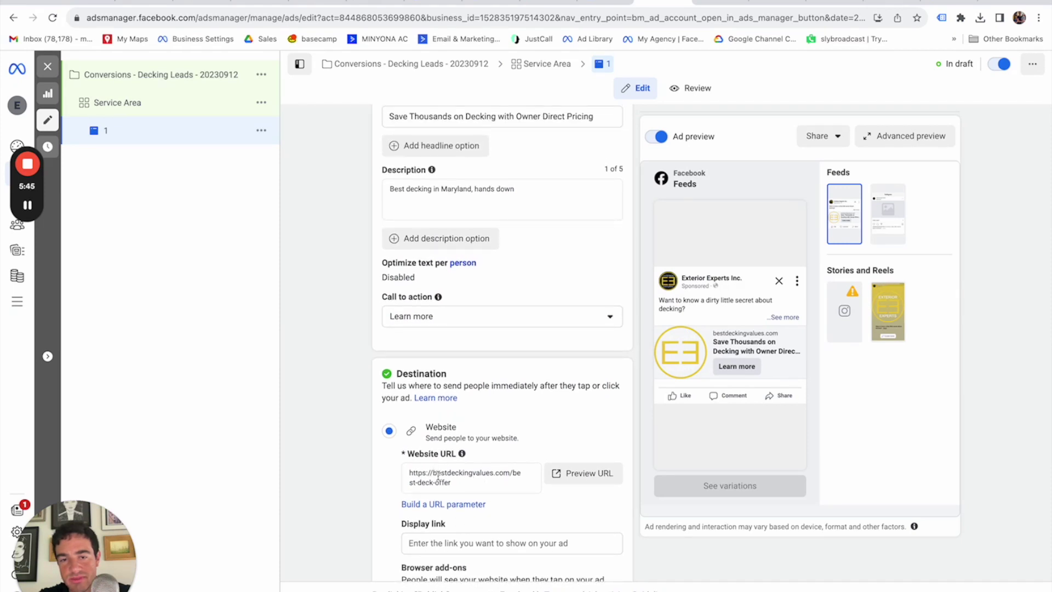
scroll(477, 467, down, 3)
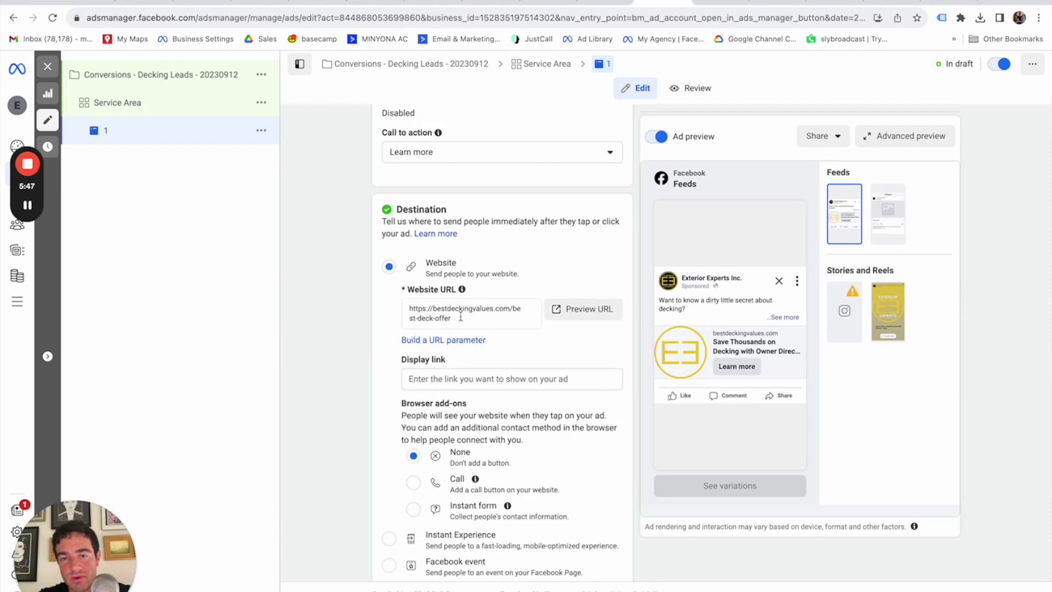
scroll(365, 328, up, 10)
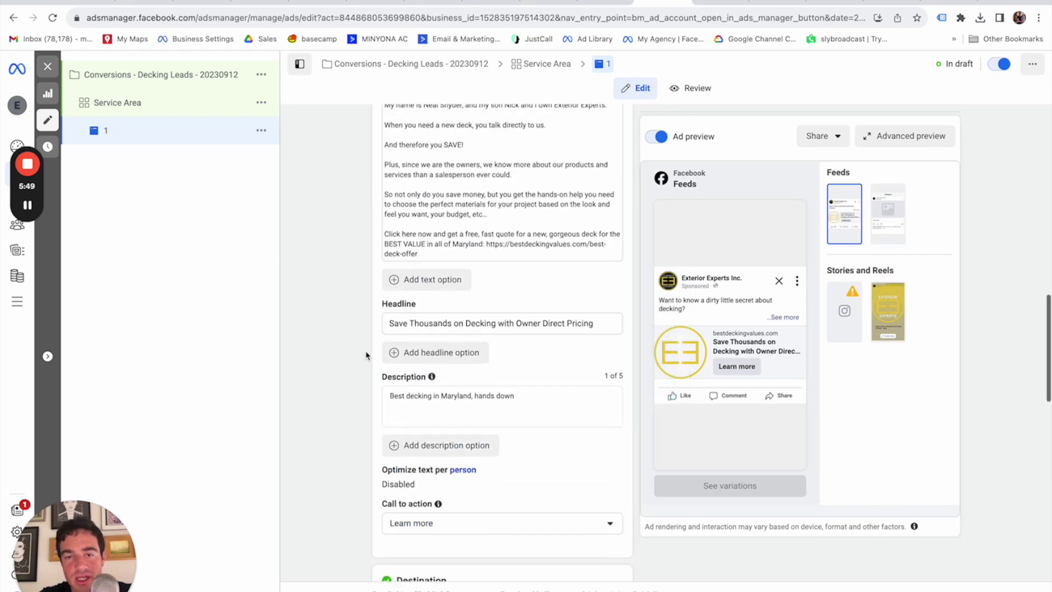
scroll(366, 355, up, 6)
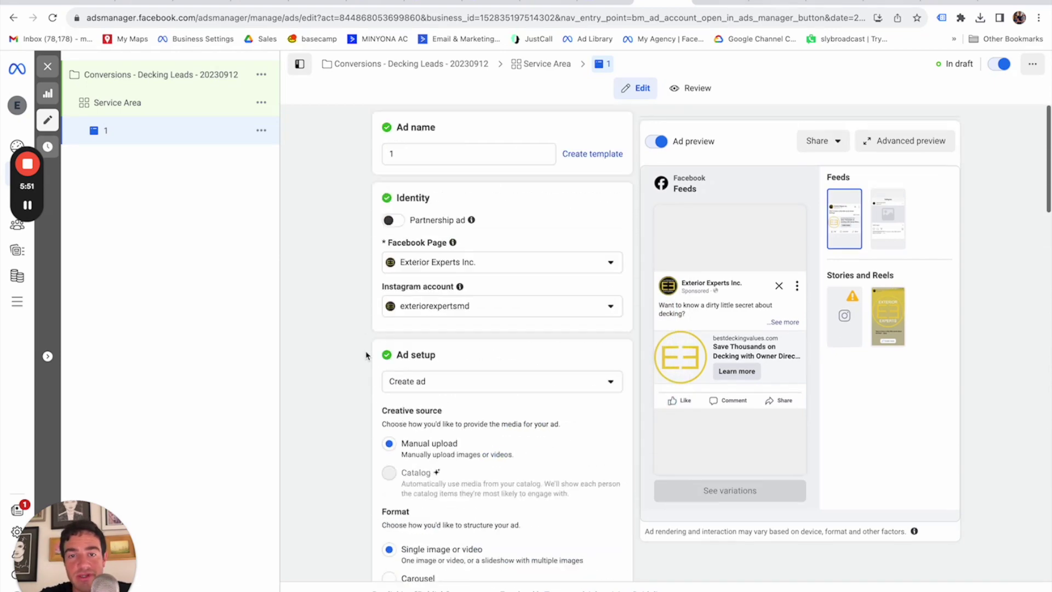
scroll(364, 353, up, 5)
scroll(365, 354, down, 5)
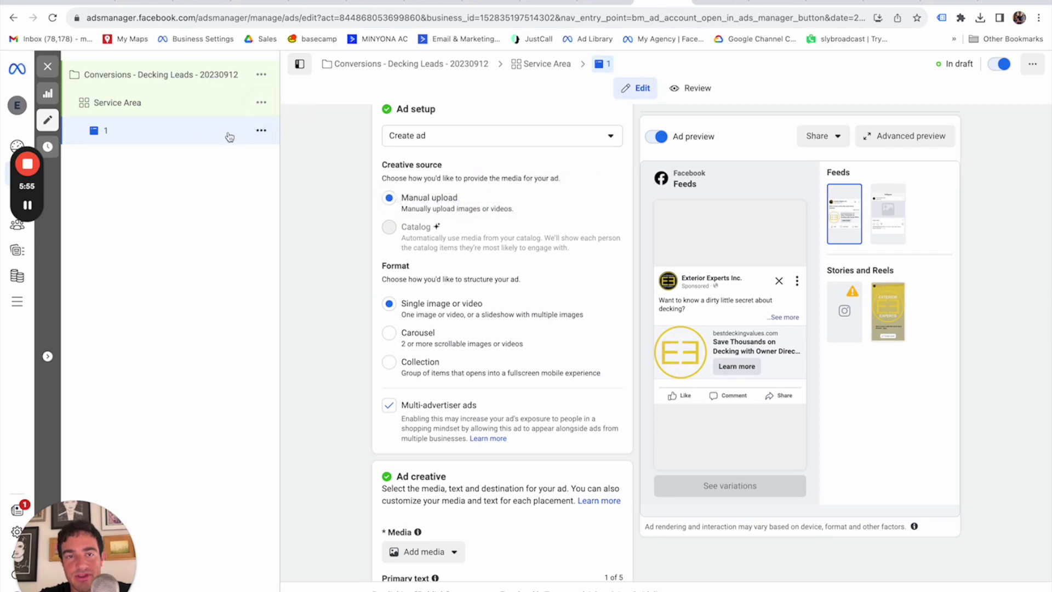
Duplicate ad 1 into five copies without keeping existing reactions.
click(262, 133)
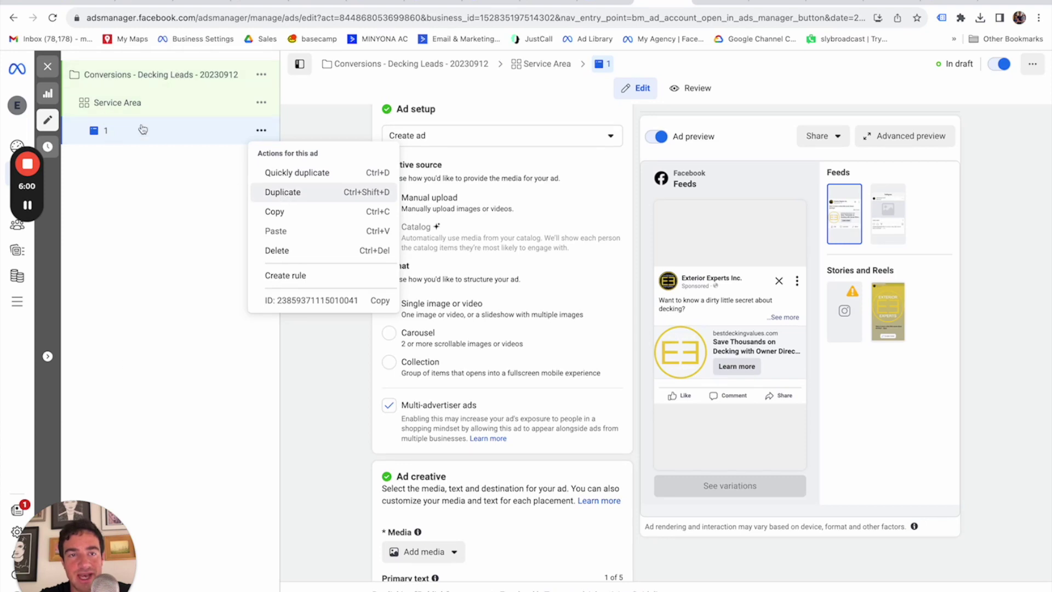
click(283, 195)
click(420, 351)
click(504, 382)
click(671, 407)
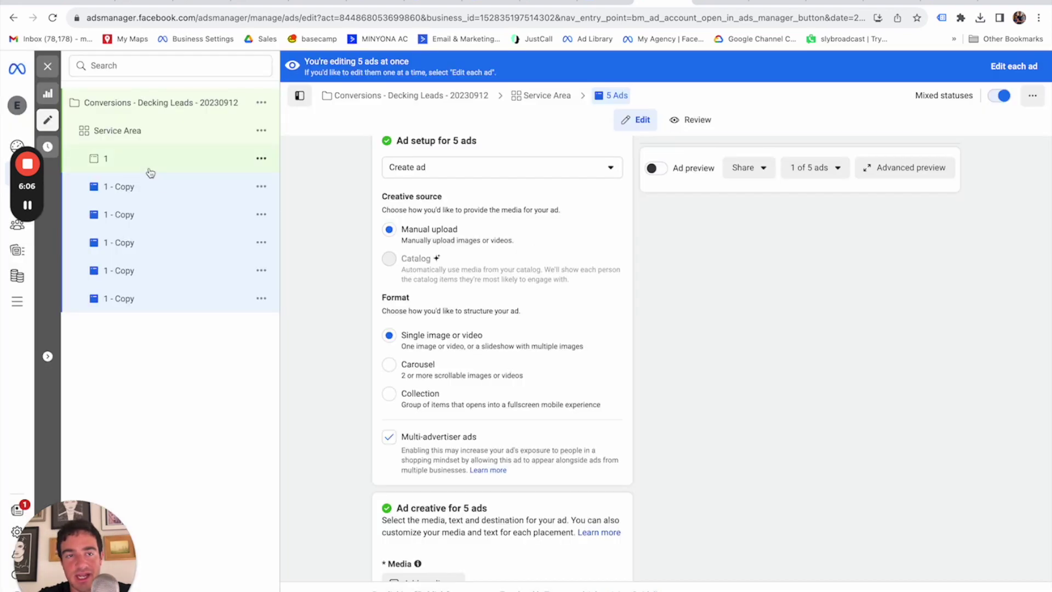
Rename the five '1 - Copy' ads to 2, 3, 4, 5 and 6.
click(121, 187)
triple_click(434, 152)
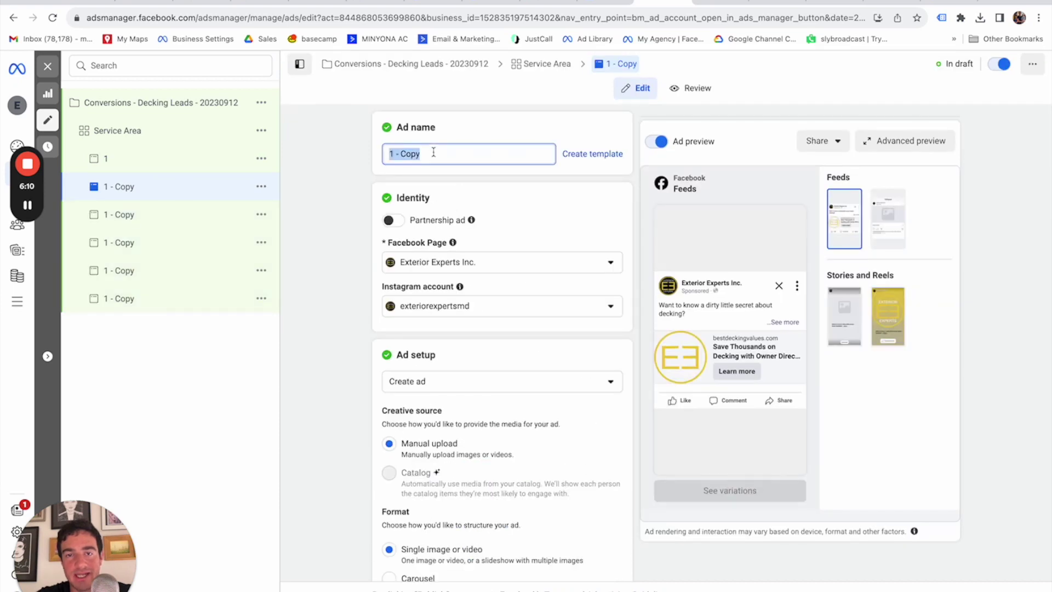
text(2)
click(142, 215)
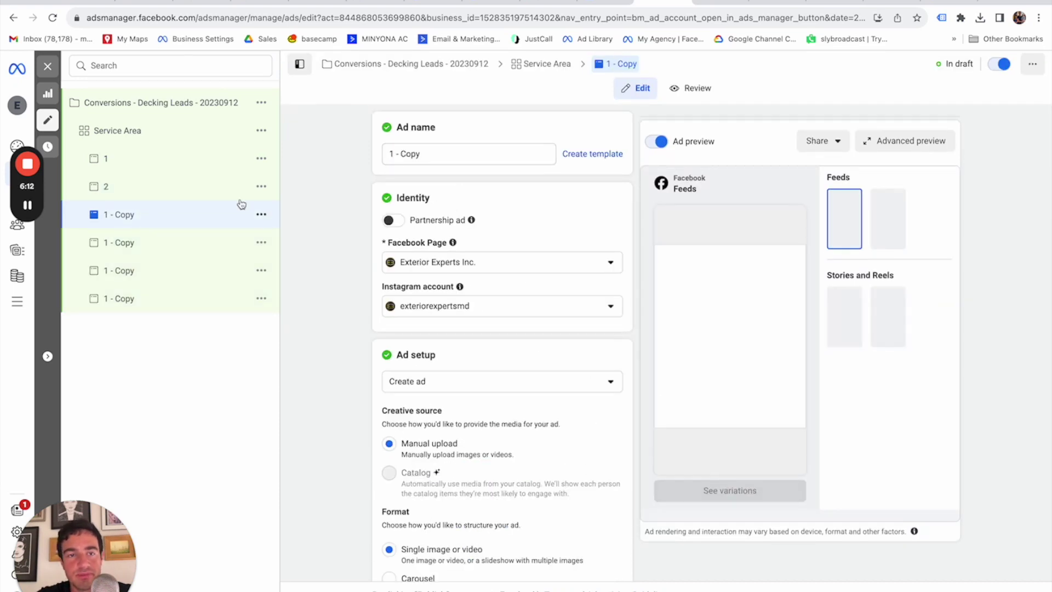
triple_click(419, 152)
text(3)
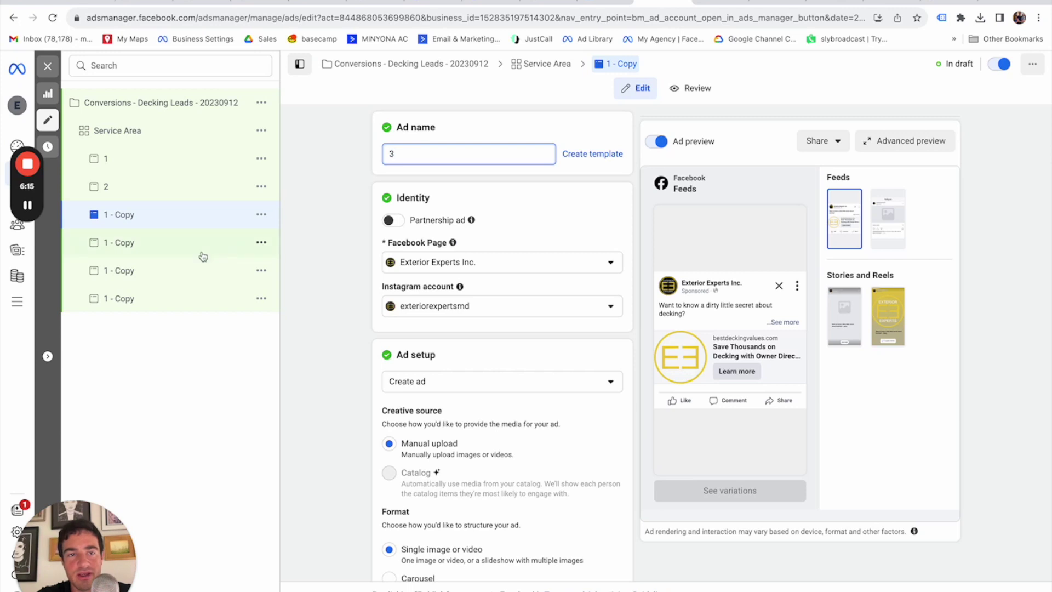
click(125, 244)
triple_click(422, 153)
text(4)
click(136, 272)
triple_click(435, 153)
click(150, 298)
double_click(419, 152)
triple_click(419, 152)
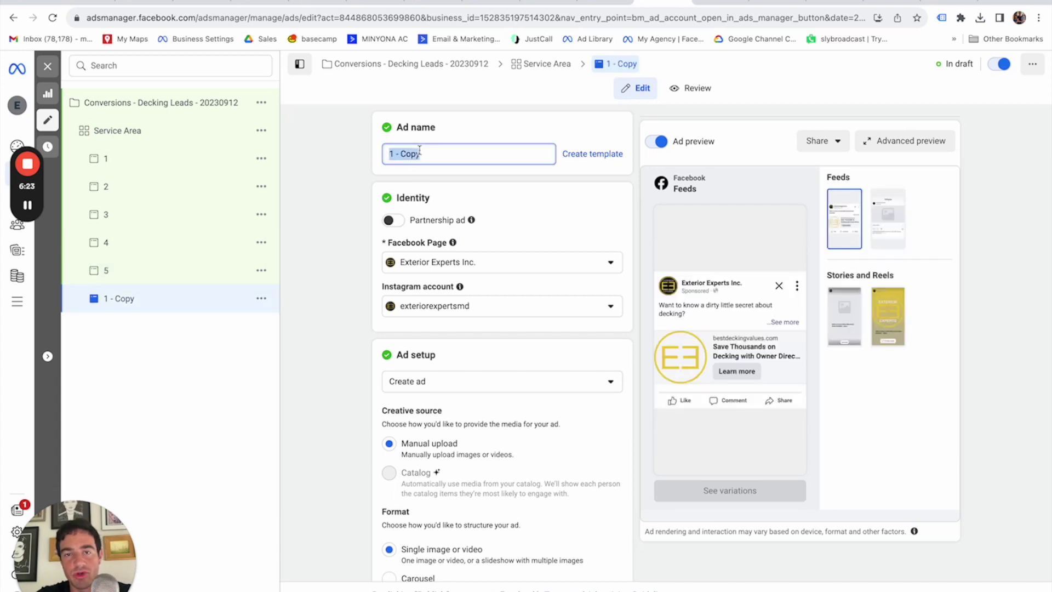
text(6)
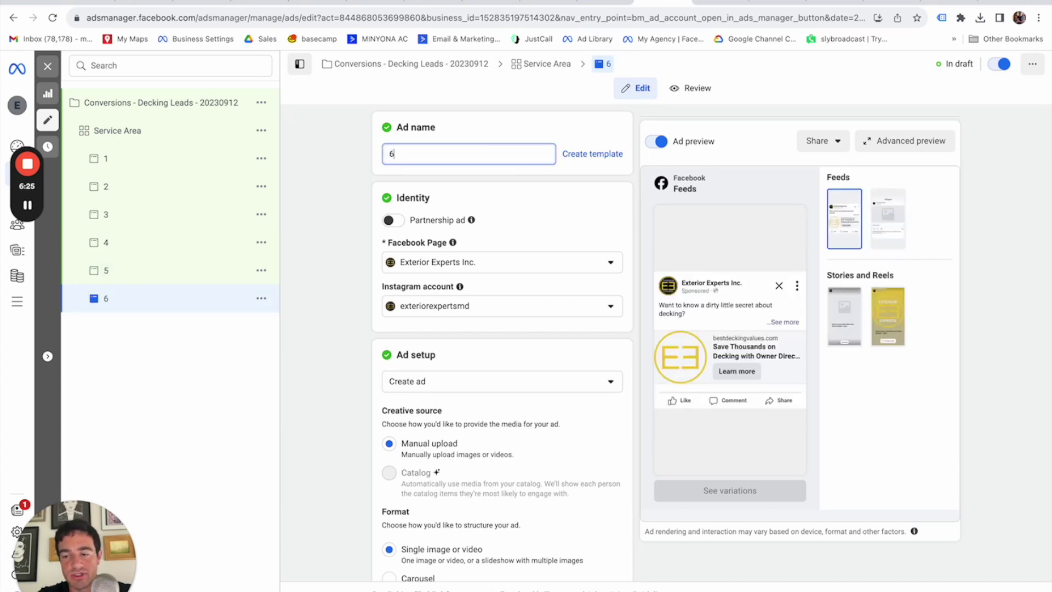
click(327, 327)
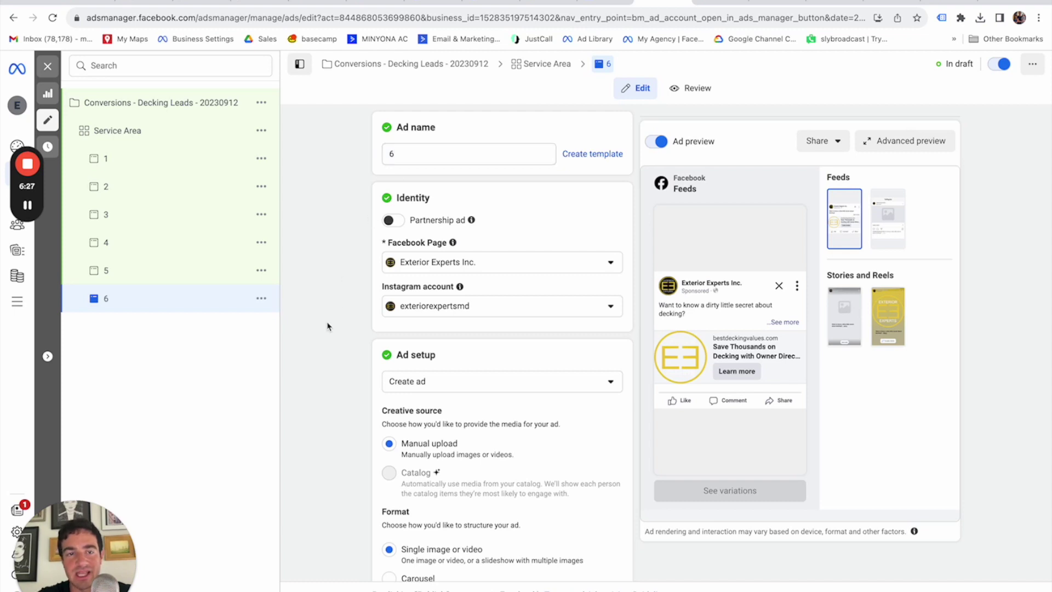
Open ad 1 and start adding an image to it.
click(125, 162)
scroll(535, 341, down, 8)
click(435, 350)
click(433, 374)
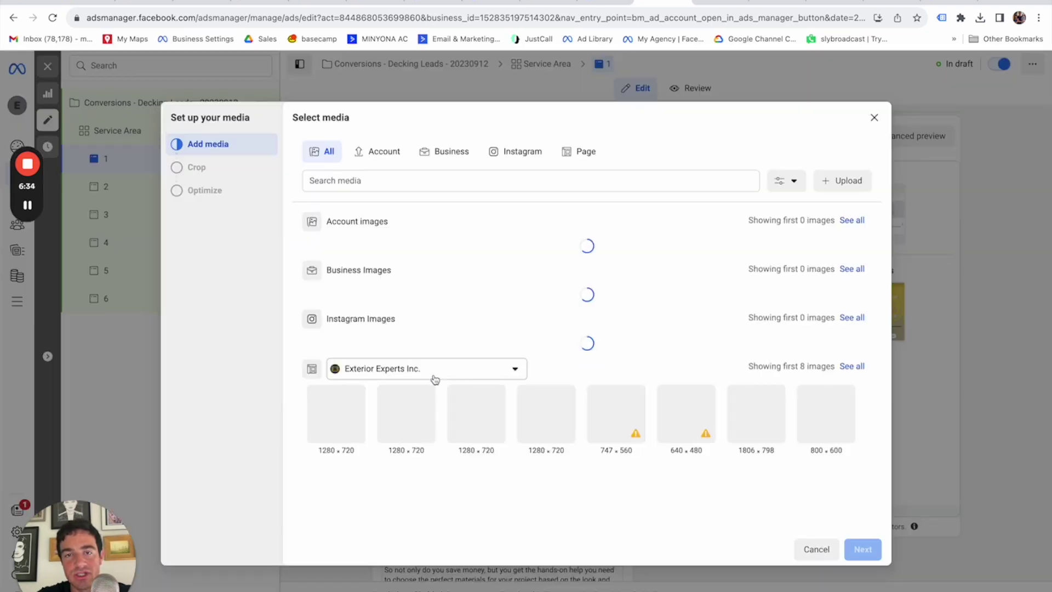
Upload 1.png–6.png from the deck photos folder and choose 1.png as ad 1's image.
click(840, 181)
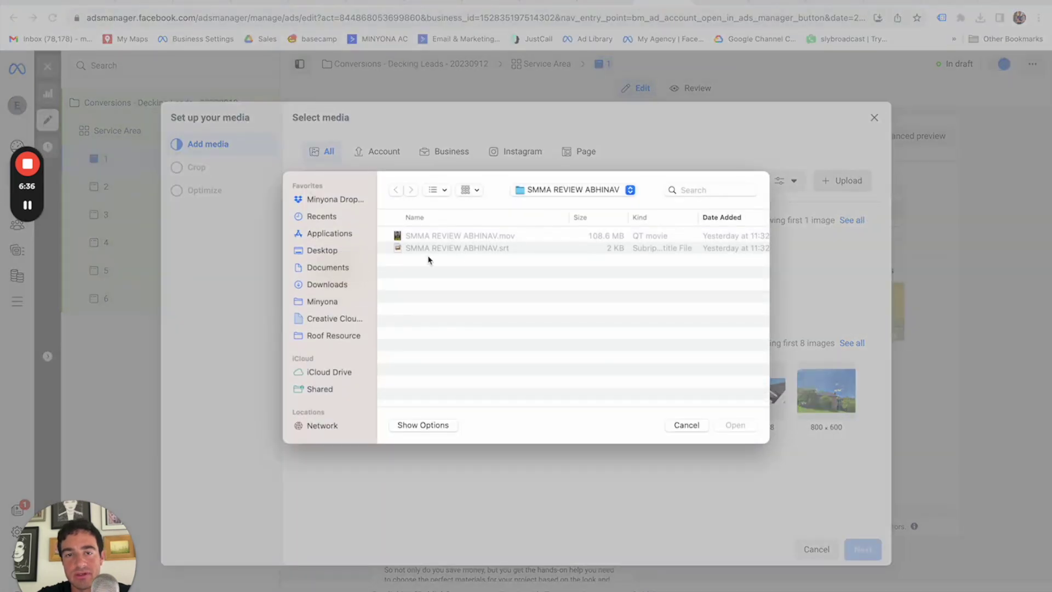
click(328, 285)
double_click(455, 237)
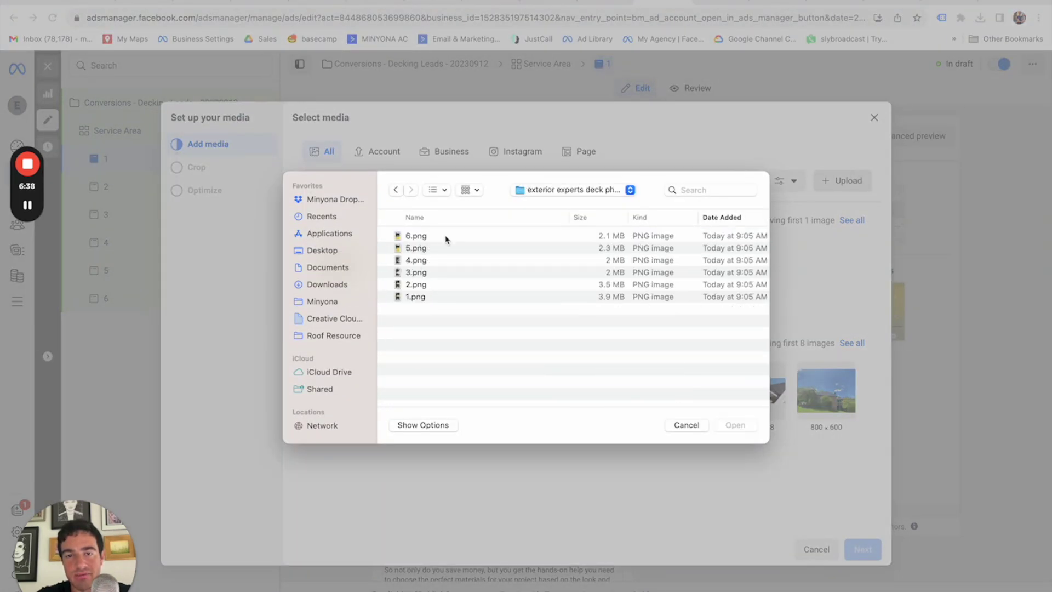
click(441, 236)
shift+click(434, 289)
key(Return)
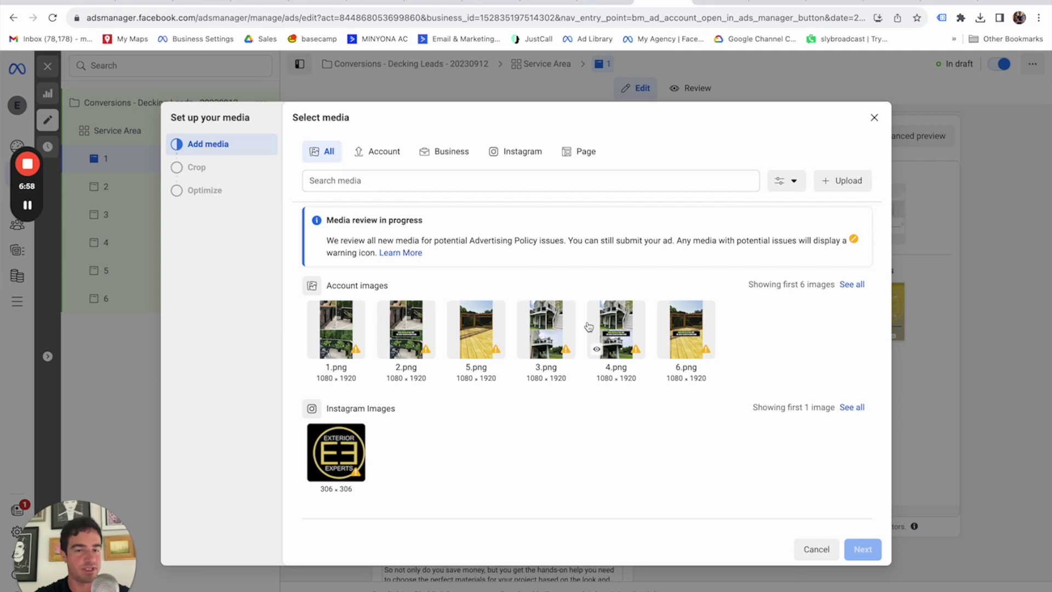
mouse_move(27, 207)
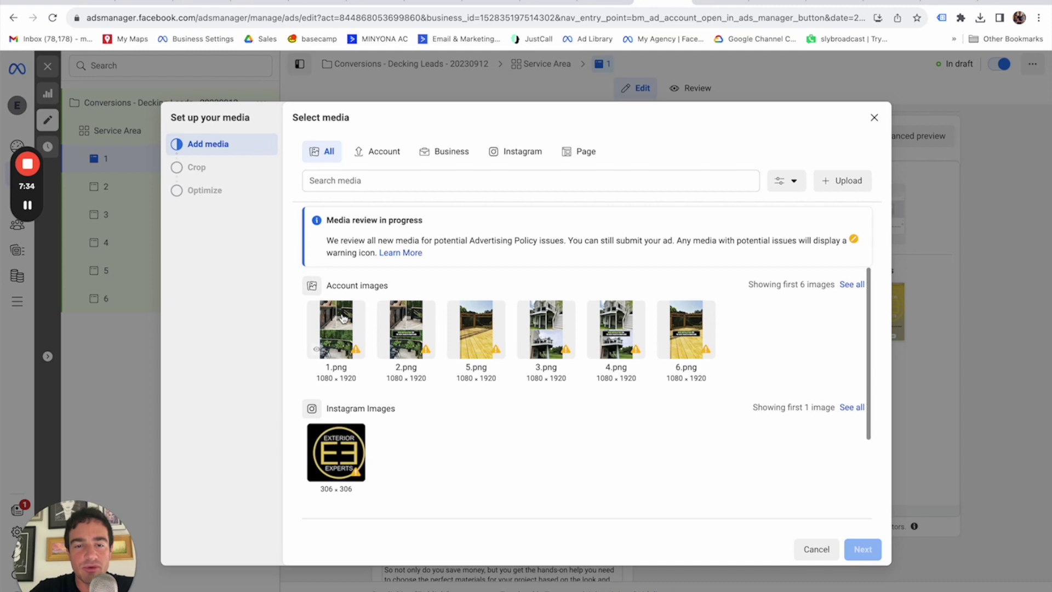
click(342, 319)
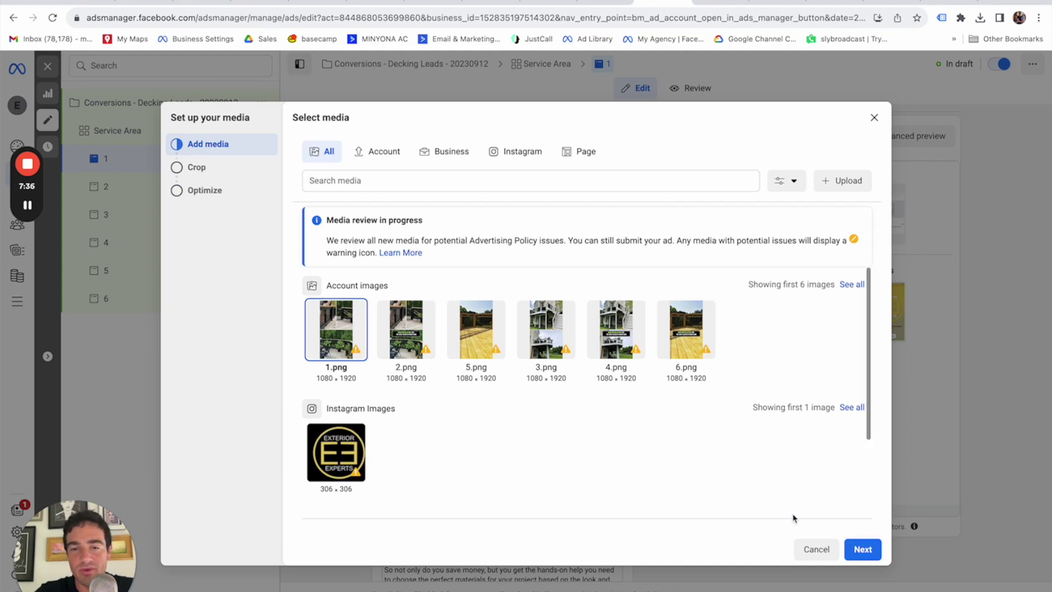
Keep ad 1's 1.png photo on the 1:1 (recommended) Feeds crop and finish its media setup.
click(872, 547)
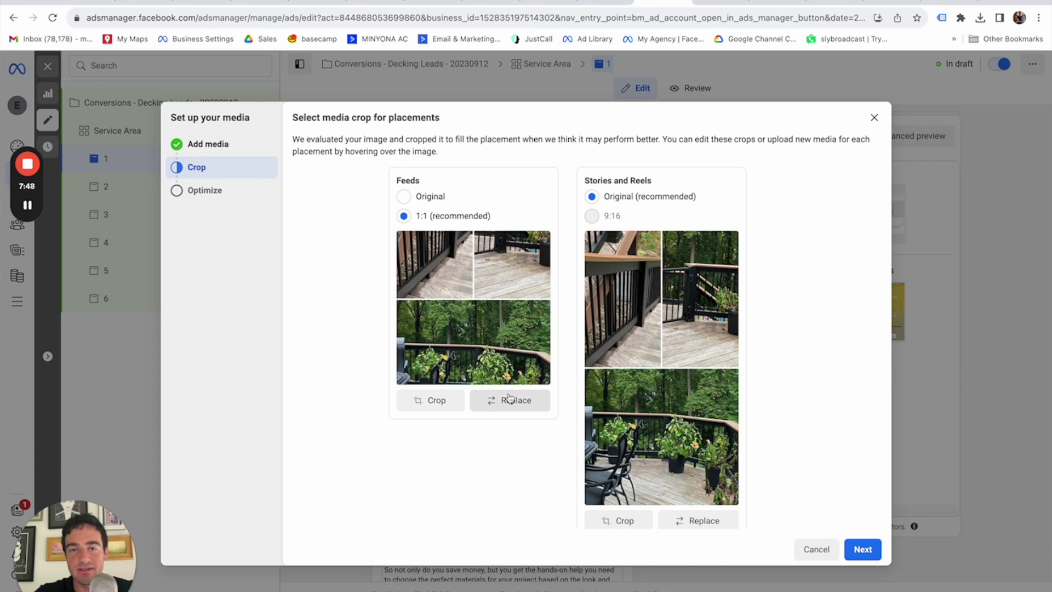
click(404, 196)
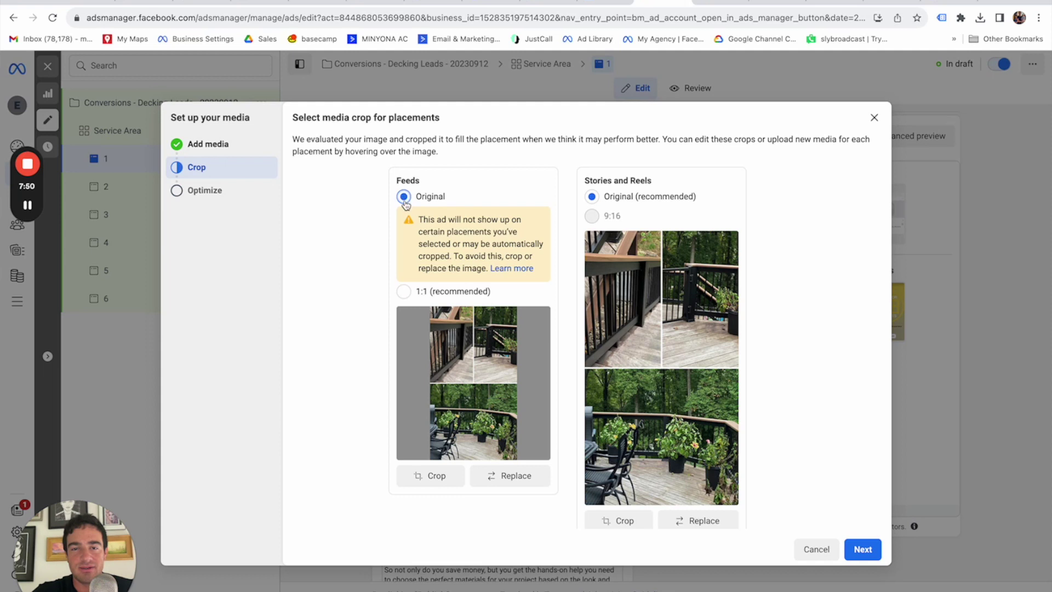
click(403, 293)
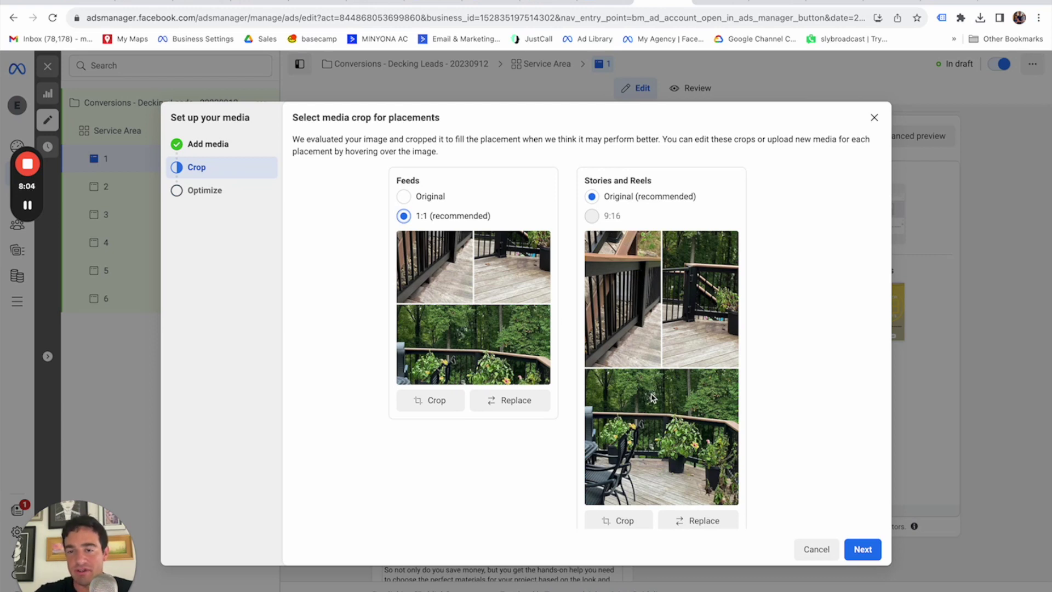
click(871, 553)
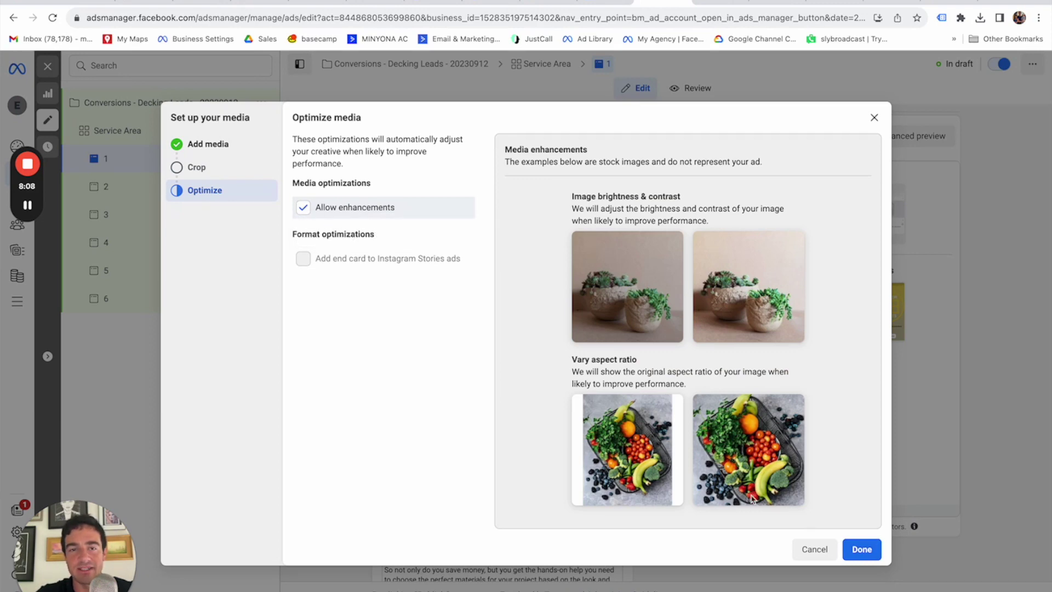
click(860, 550)
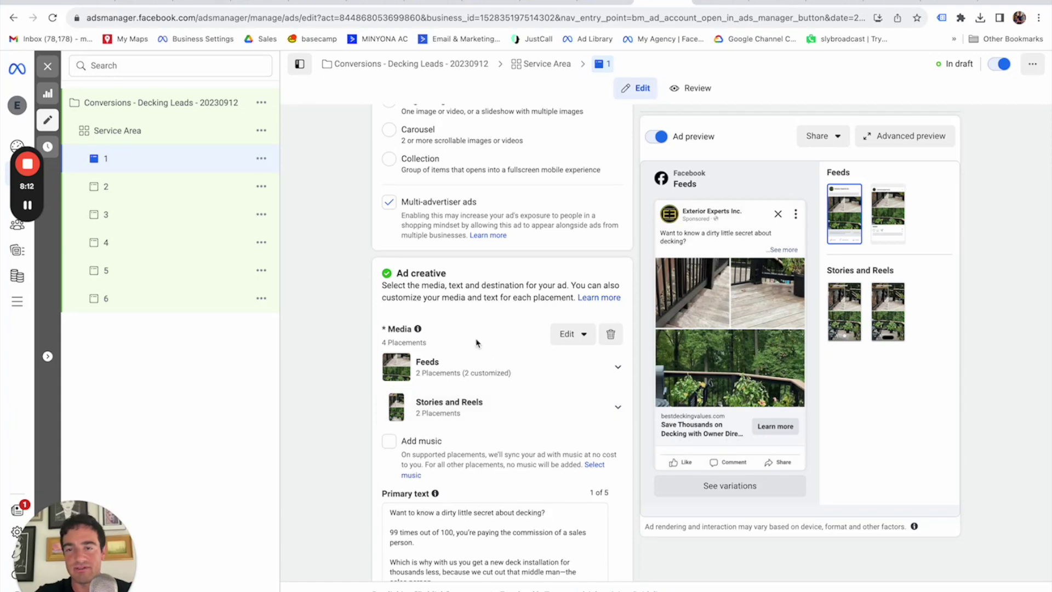
Add the 2.png deck photo as ad 2's image.
click(155, 196)
click(424, 349)
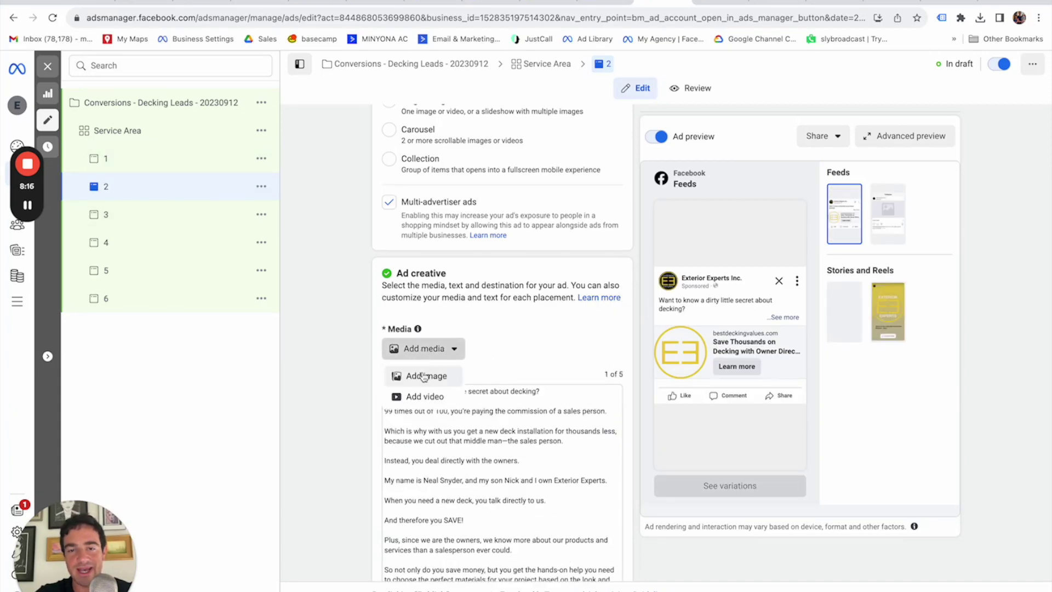
click(425, 376)
click(390, 282)
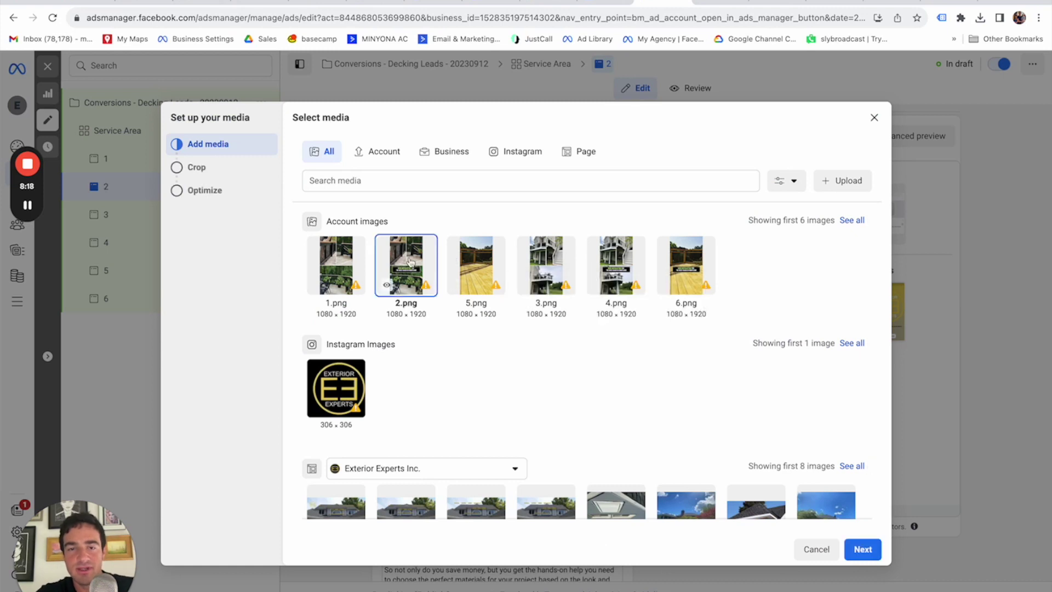
click(862, 549)
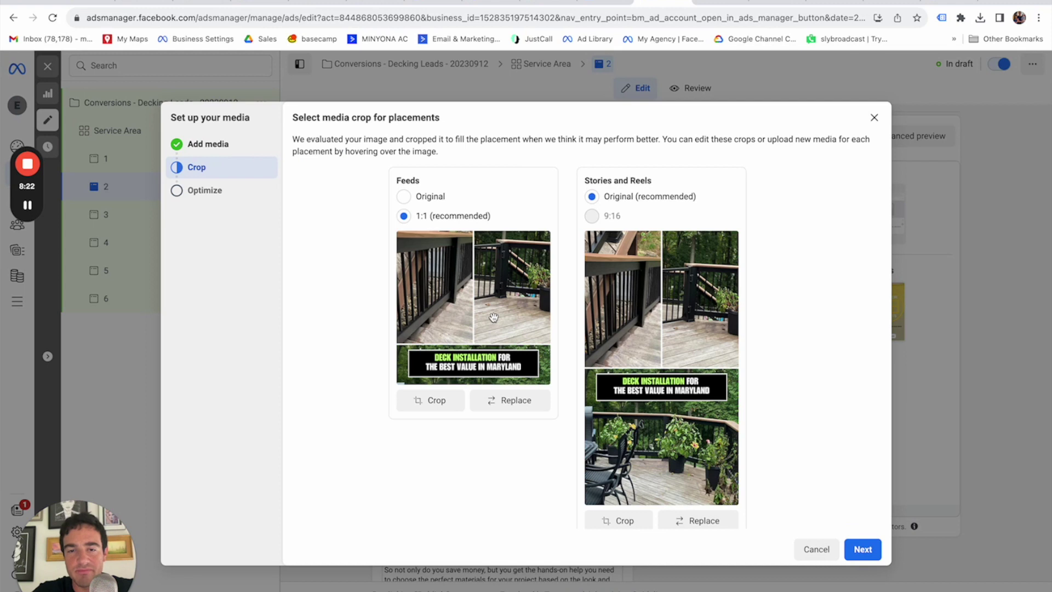
Shift ad 2's Feeds crop to show the deck installation banner, then open ad 3.
drag(513, 318, 515, 217)
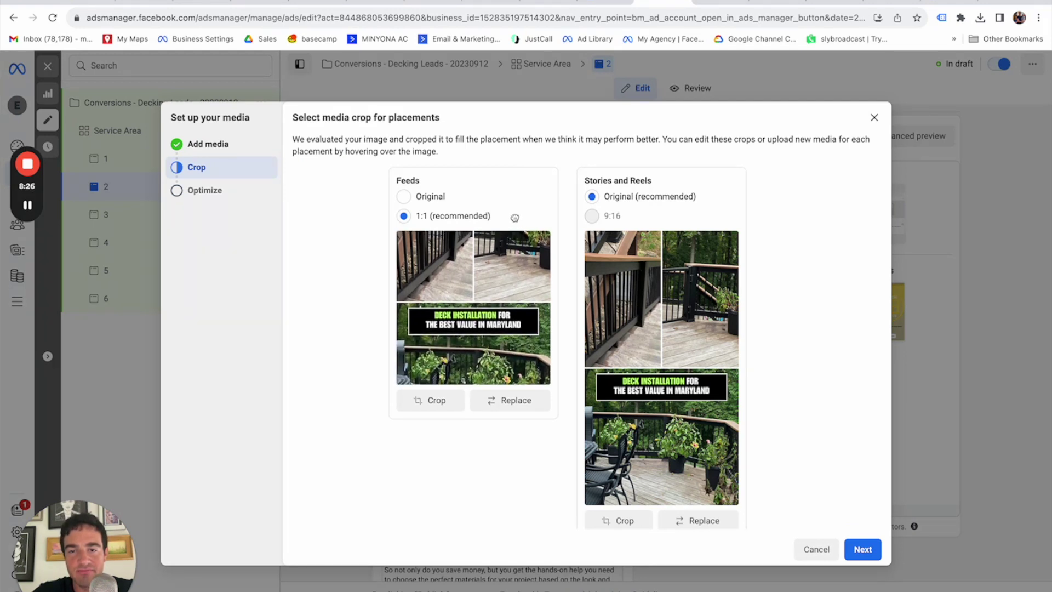
click(865, 549)
click(868, 549)
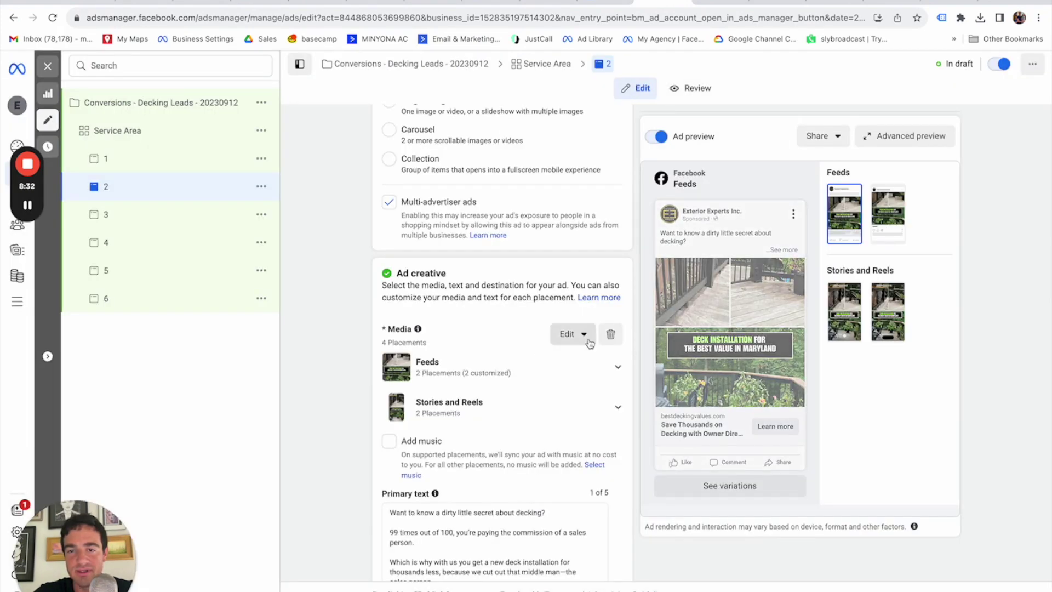
click(145, 217)
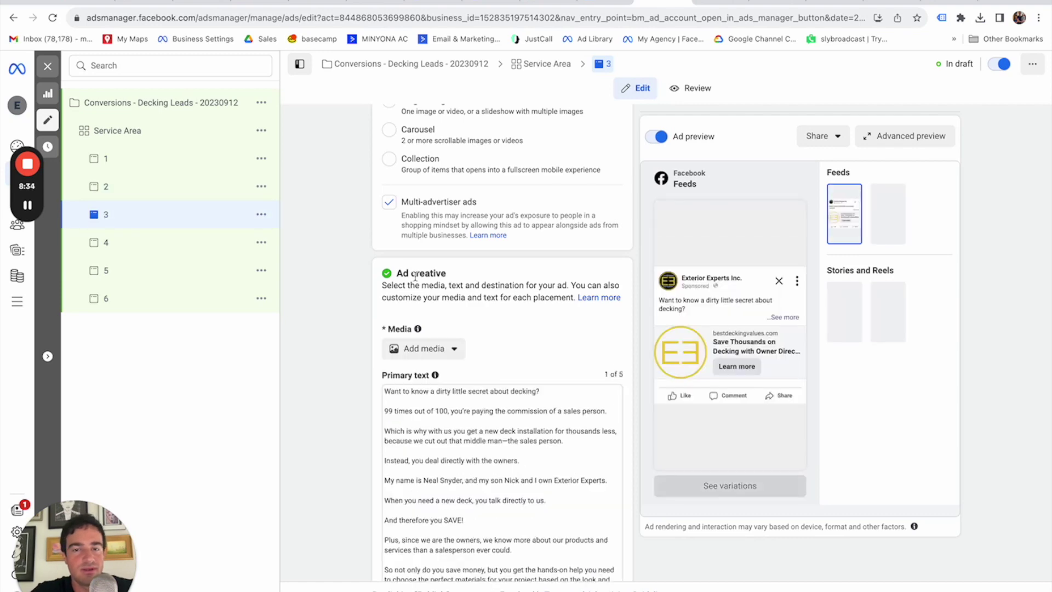
Add the 3.png deck photo as ad 3's image.
click(447, 356)
click(443, 377)
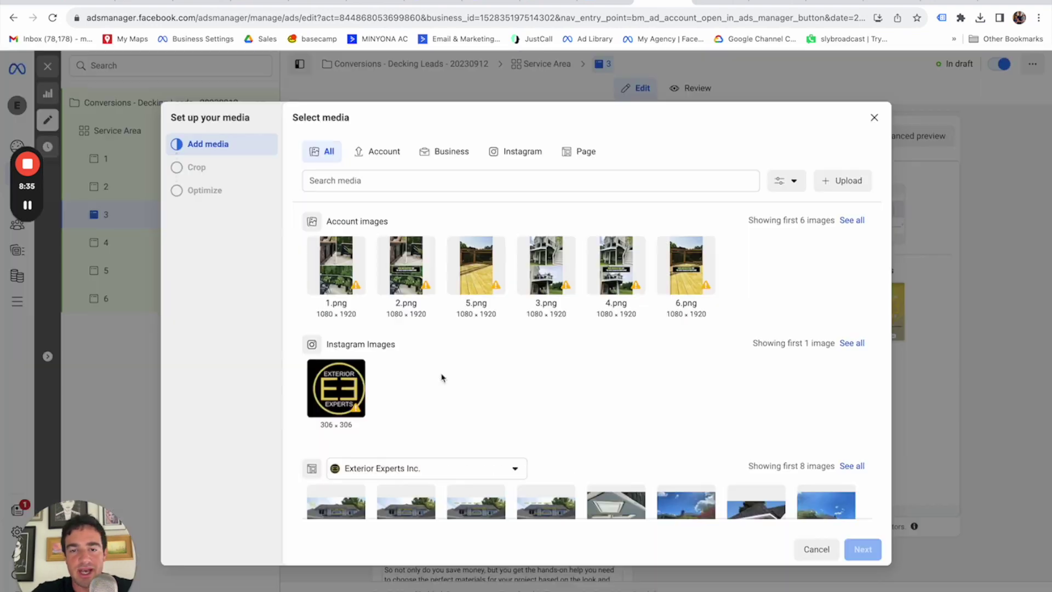
click(554, 263)
click(862, 549)
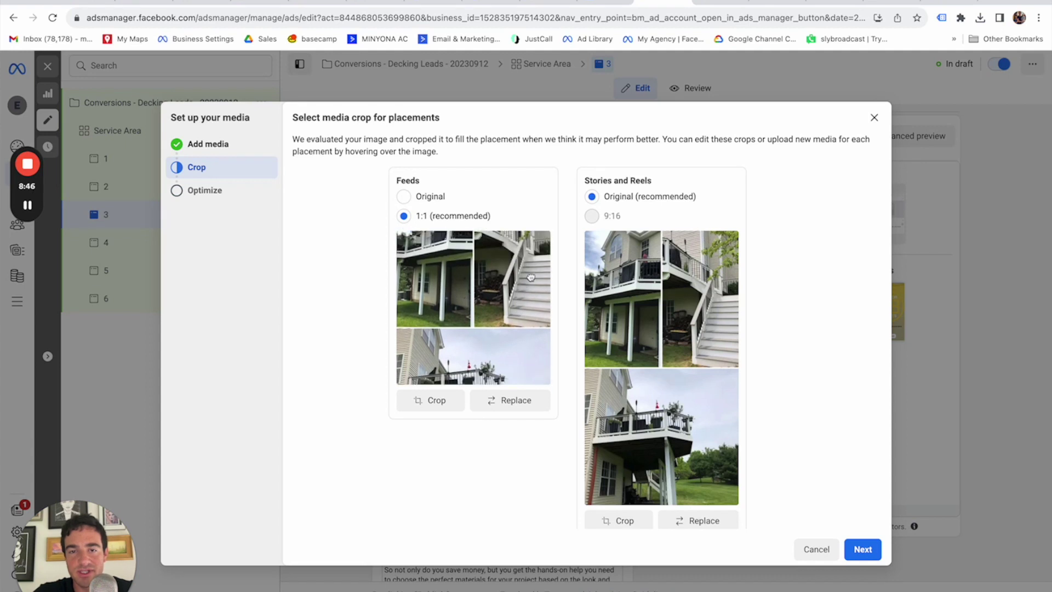
Keep ad 3's Feeds image at the original ratio without a custom crop, then open ad 4.
click(404, 196)
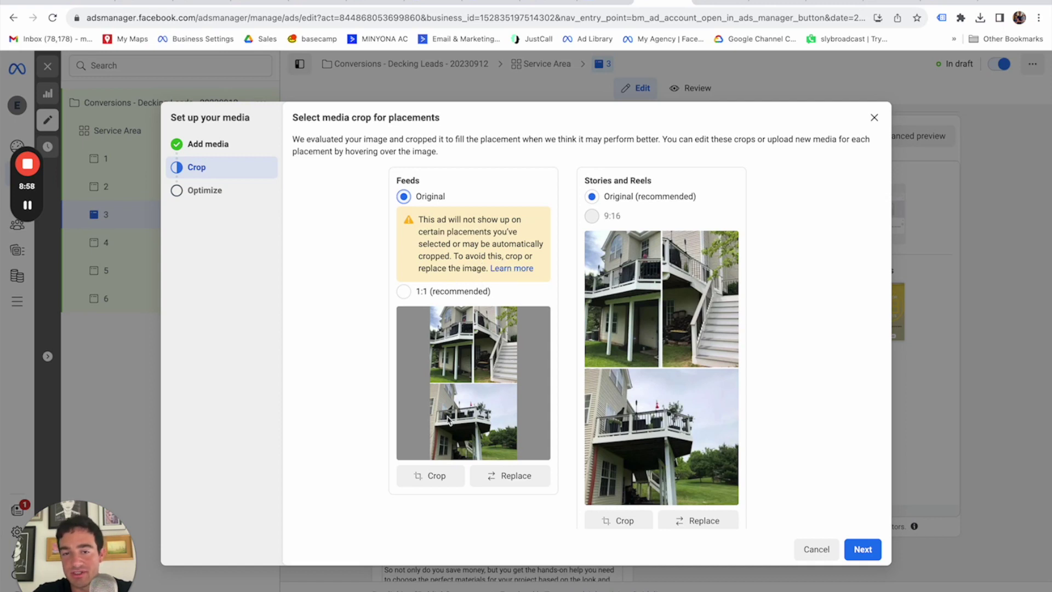
click(434, 476)
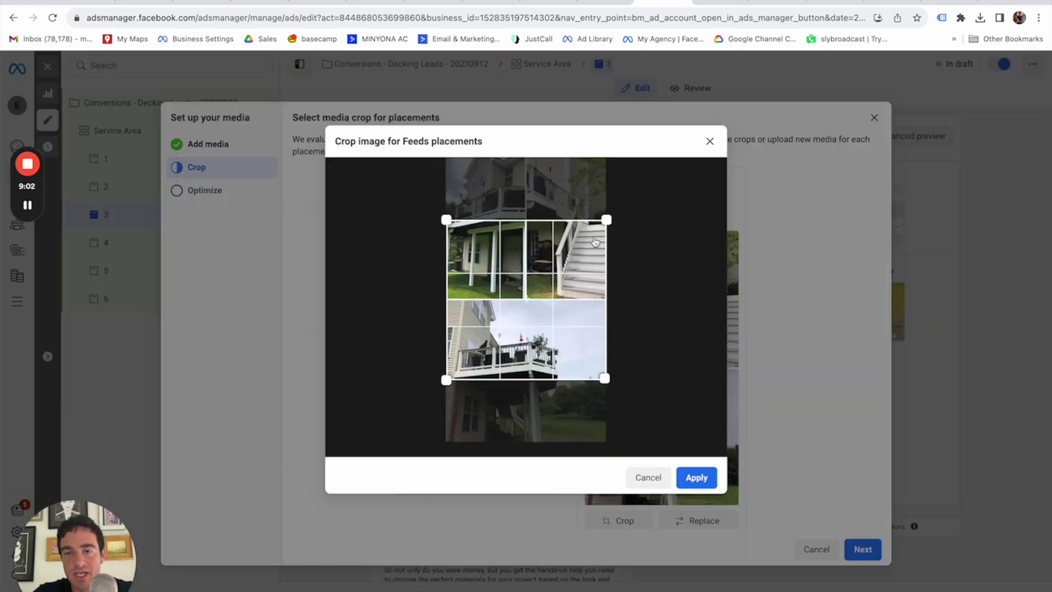
drag(605, 219, 664, 176)
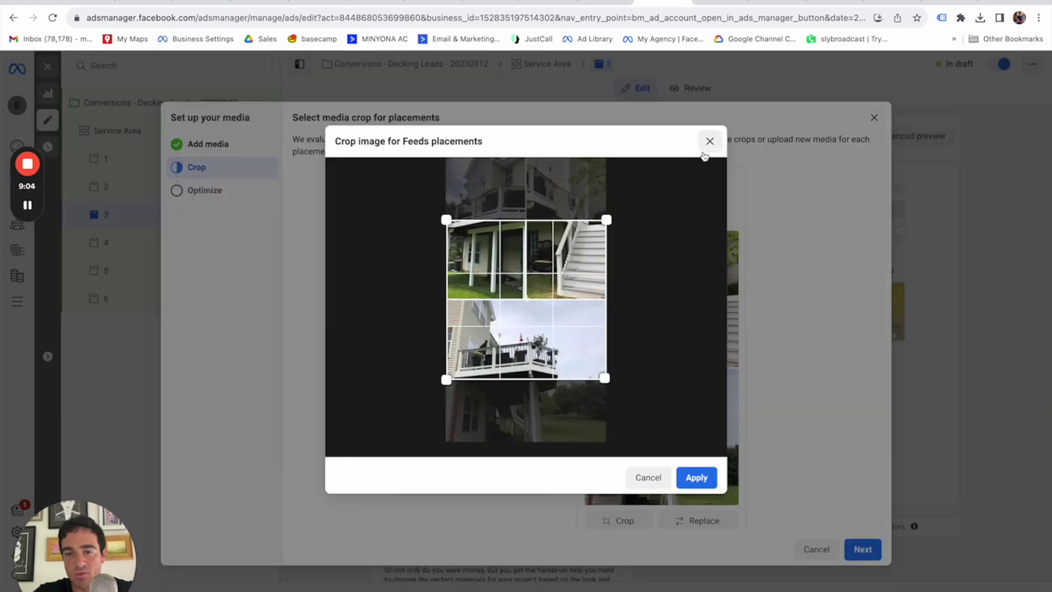
click(649, 478)
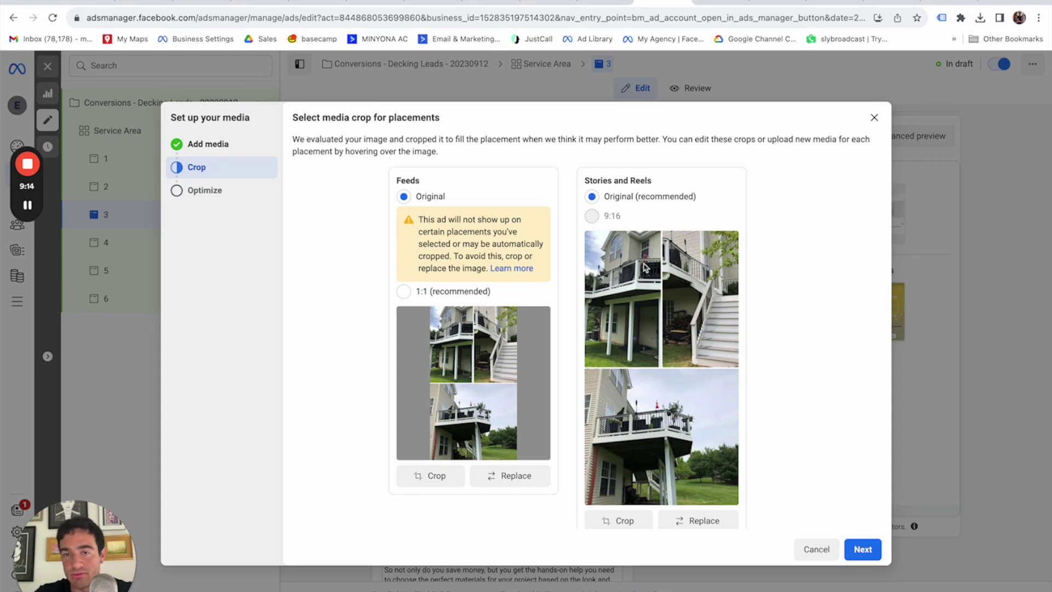
click(863, 554)
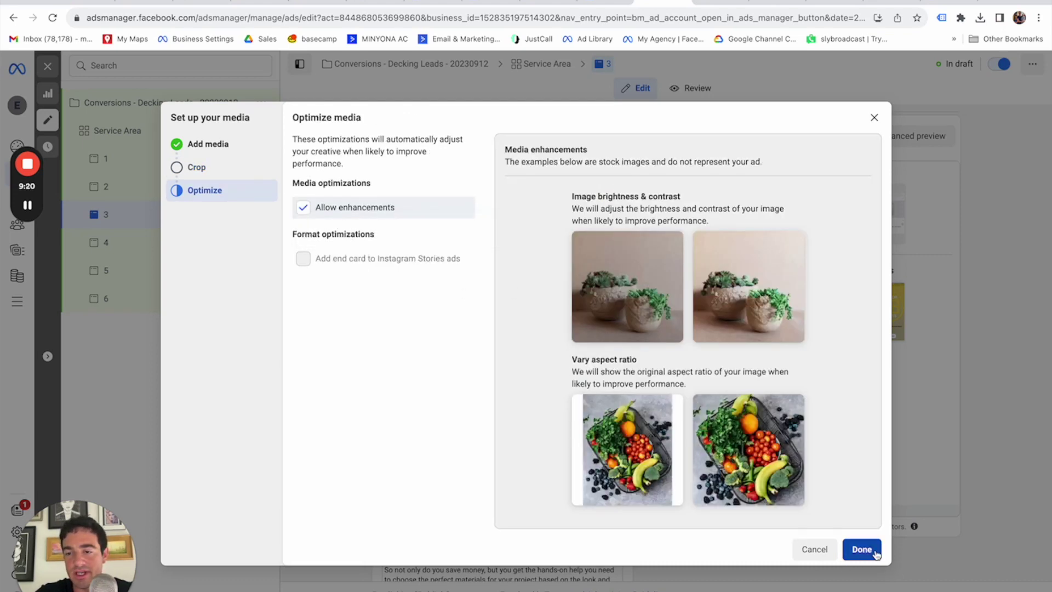
click(865, 549)
click(121, 242)
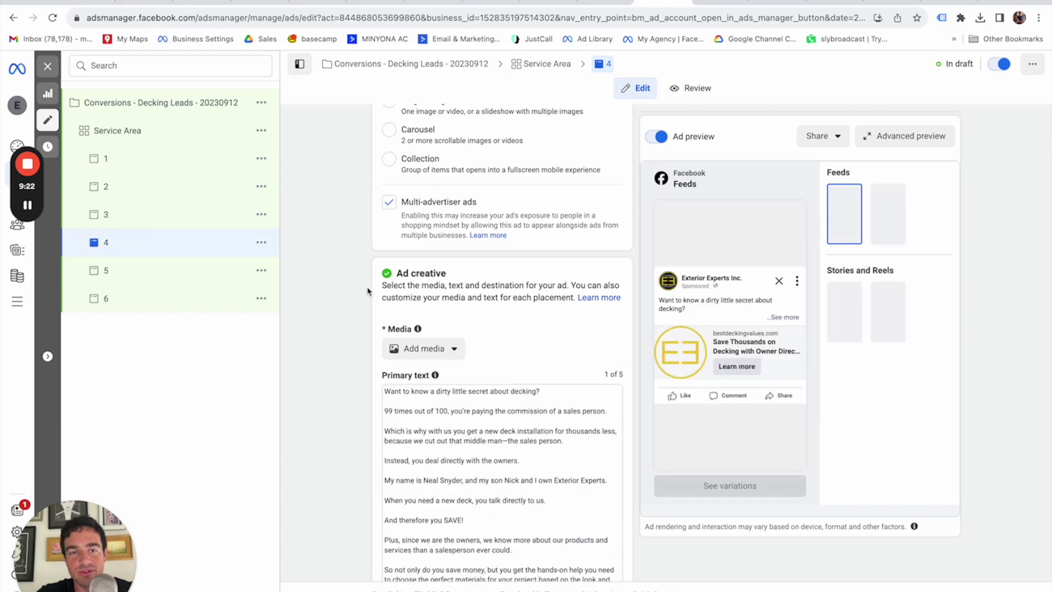
Give ad 4 the 4.png deck photo with default placement crops.
click(454, 350)
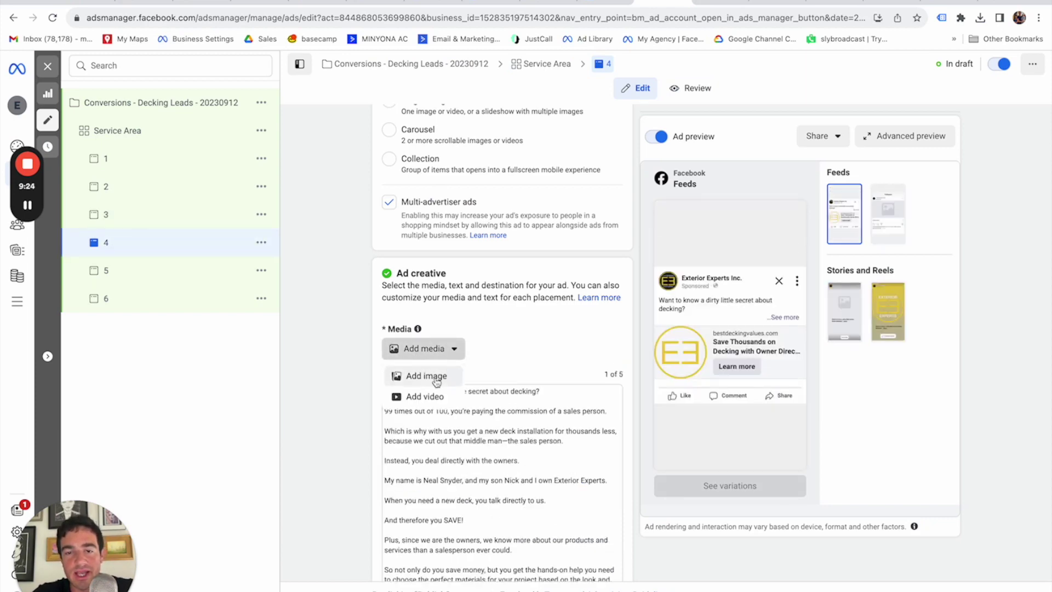
click(436, 376)
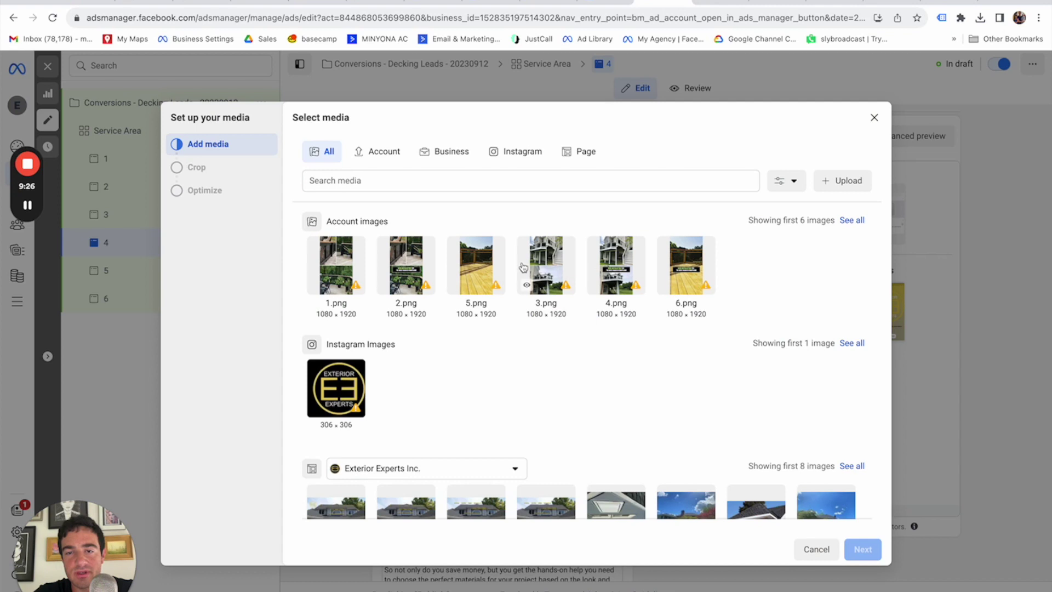
click(613, 274)
click(862, 549)
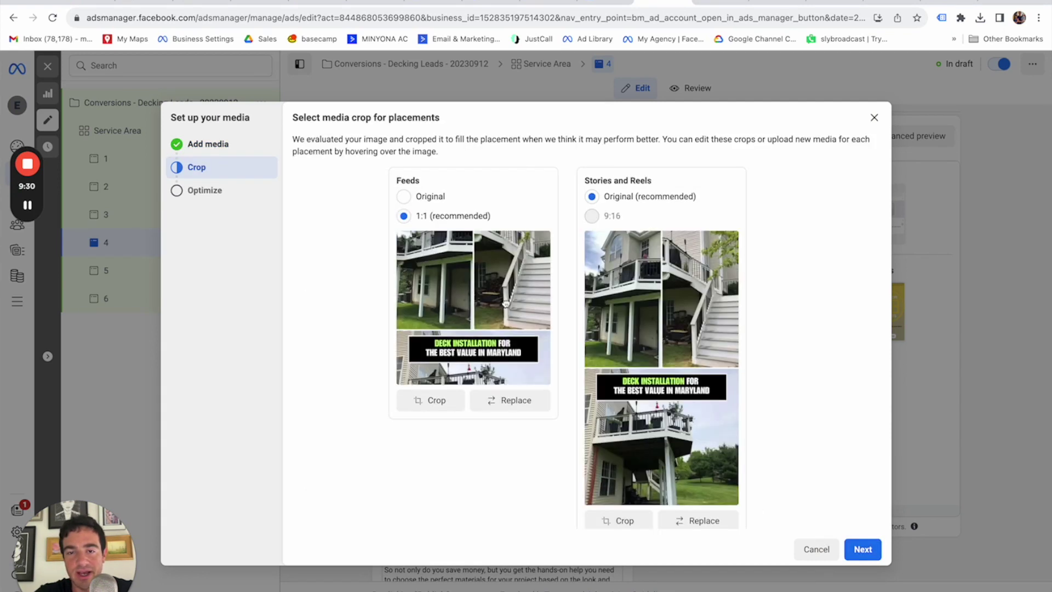
scroll(505, 296, down, 3)
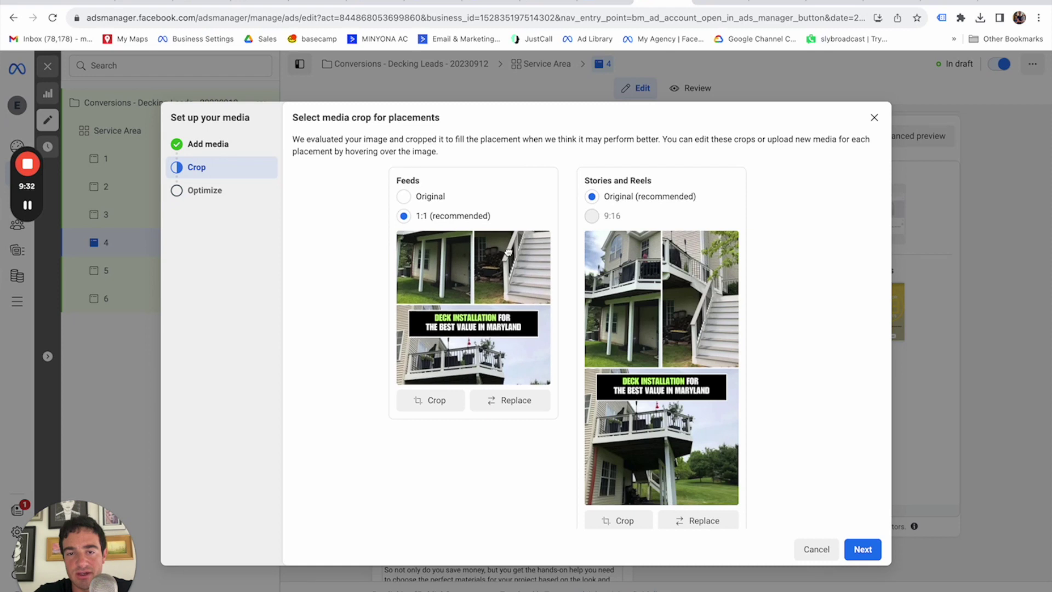
scroll(508, 251, down, 1)
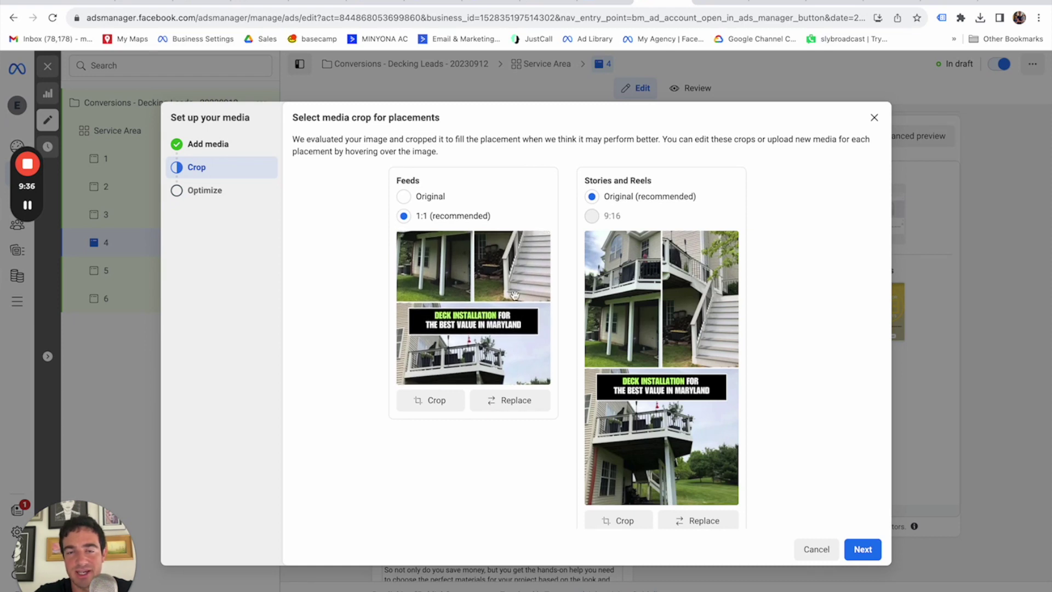
click(874, 553)
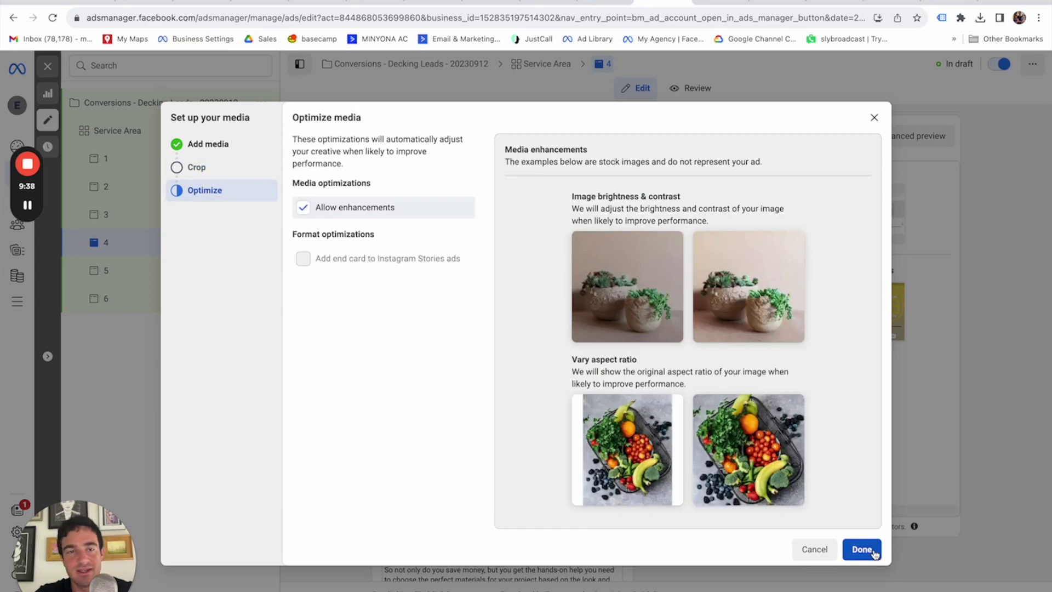
click(873, 552)
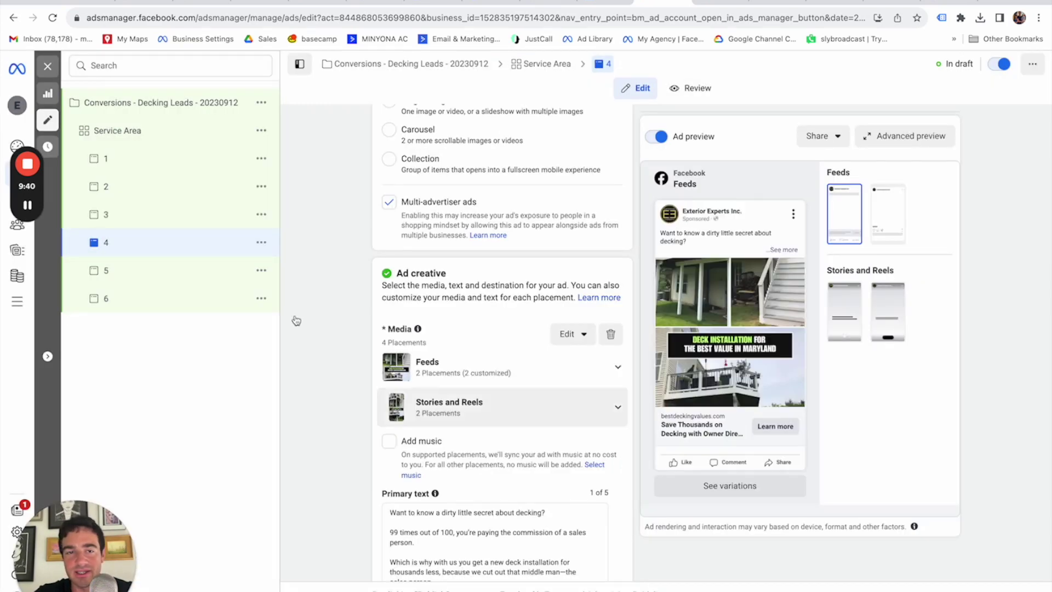
Give ad 5 the 5.png deck photo, then open ad 6.
click(122, 271)
click(424, 348)
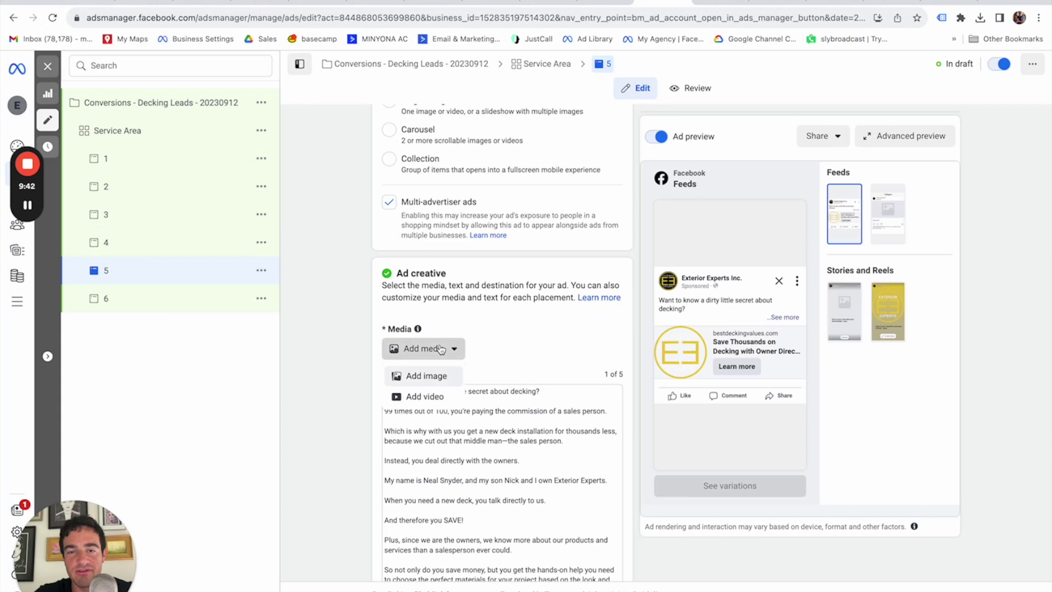
click(430, 374)
click(486, 273)
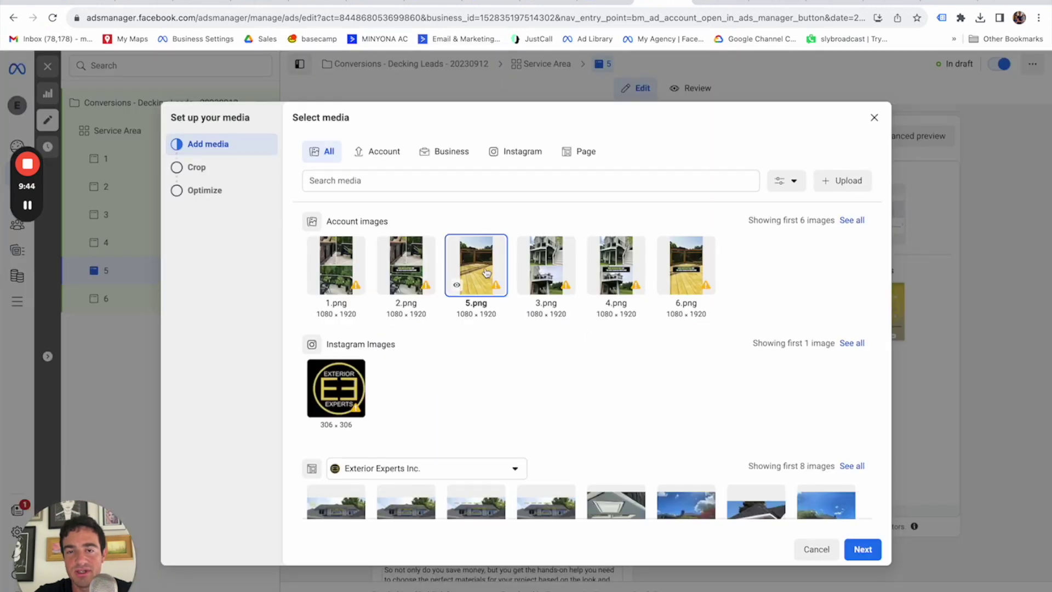
click(862, 549)
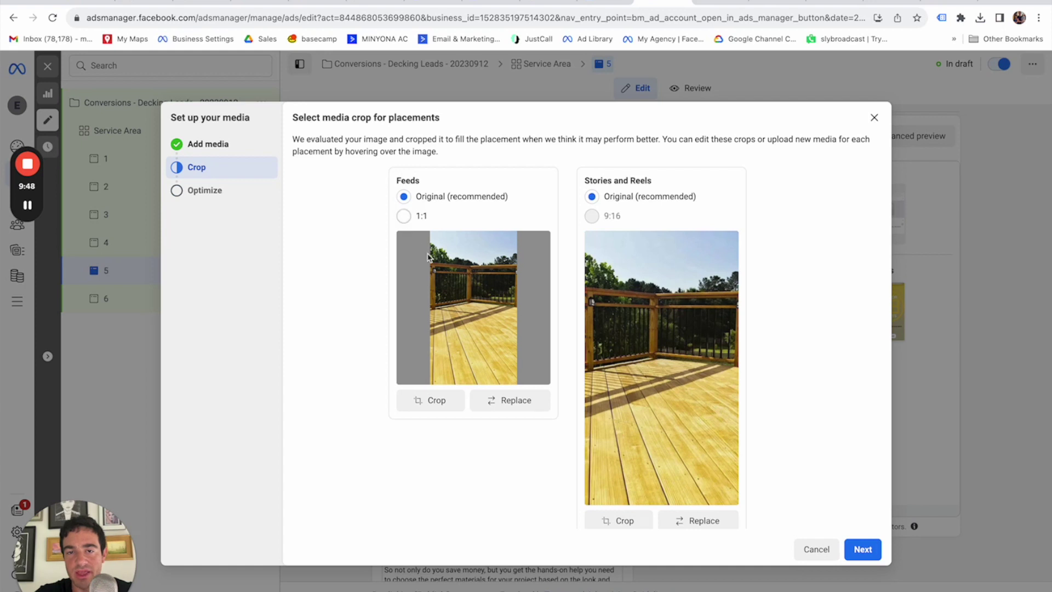
click(862, 551)
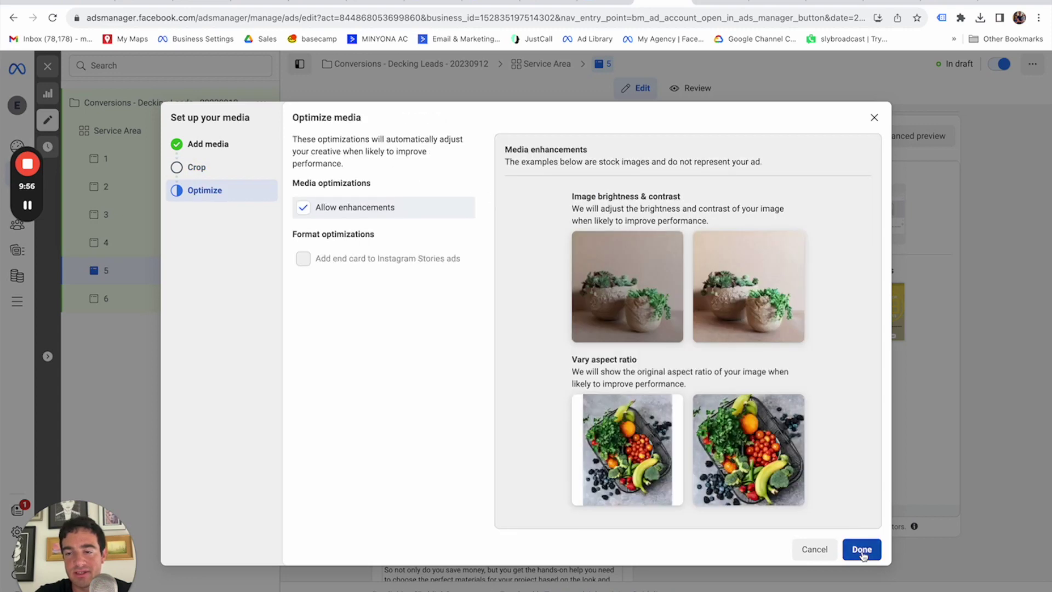
click(861, 549)
click(106, 302)
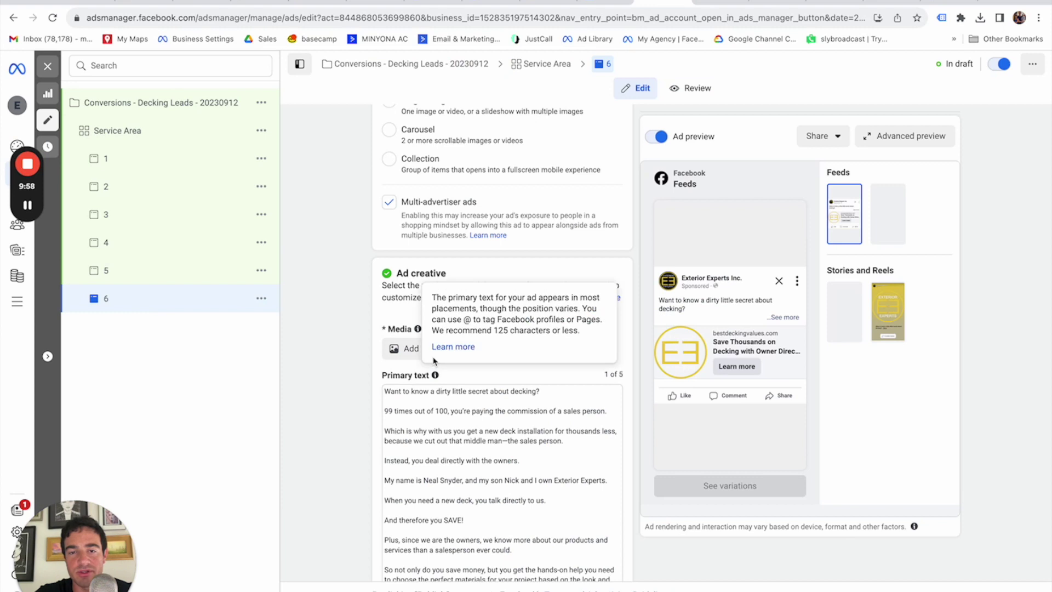
Add 6.png to ad 6, moving the photo down within the square Feeds crop.
click(395, 358)
click(419, 374)
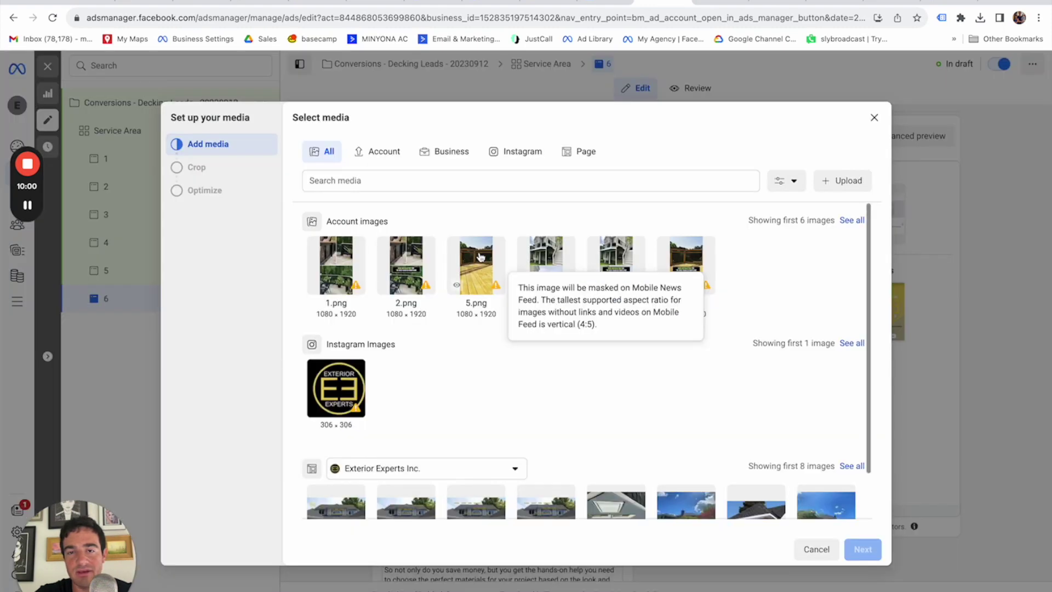
click(694, 268)
click(863, 550)
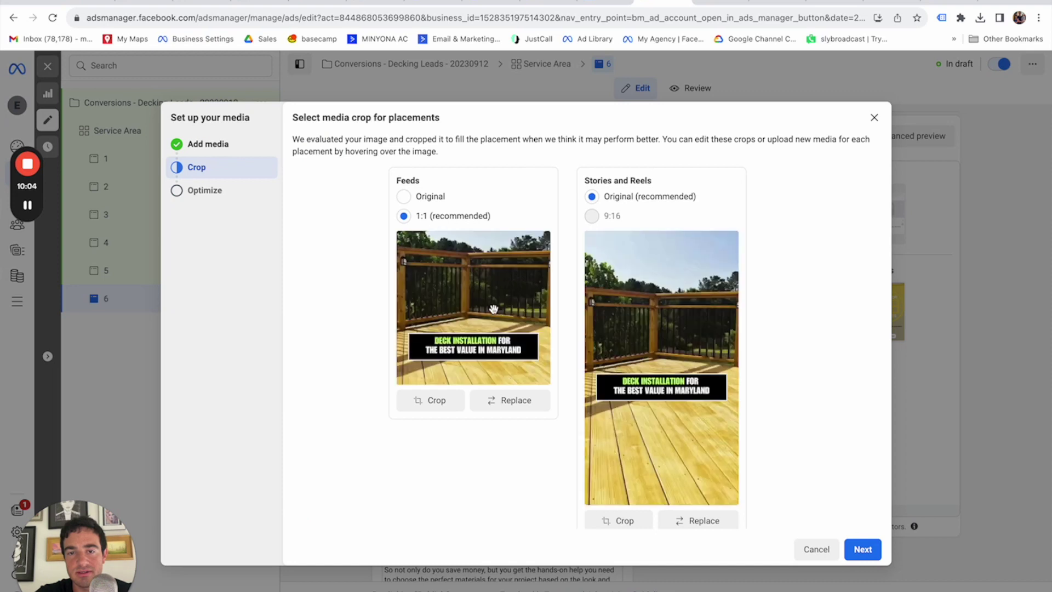
drag(497, 246, 496, 304)
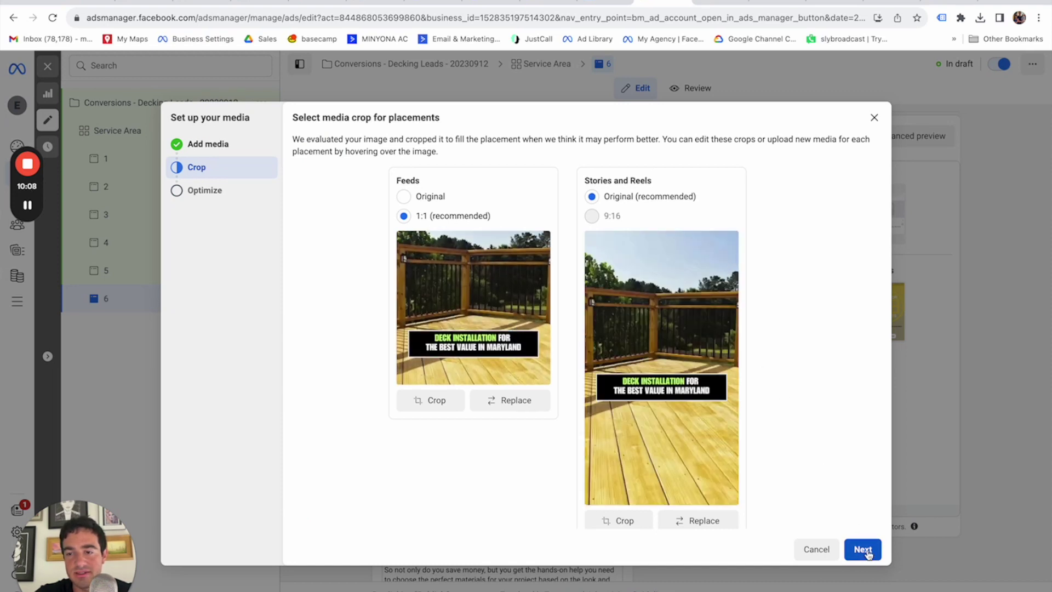
click(863, 549)
click(864, 549)
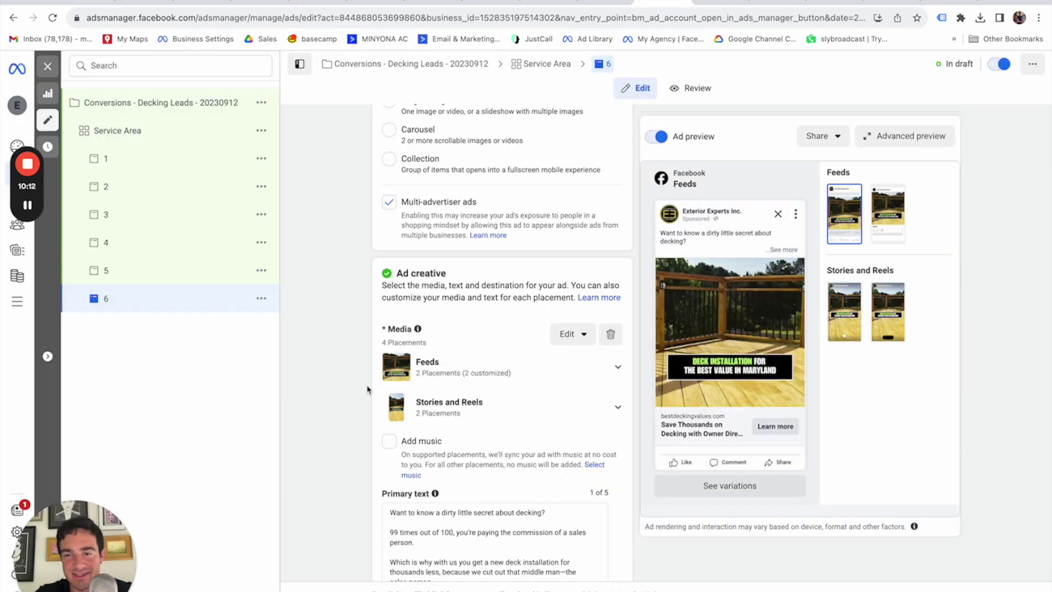
Set ad 6's call to action to Get quote.
scroll(493, 392, down, 2)
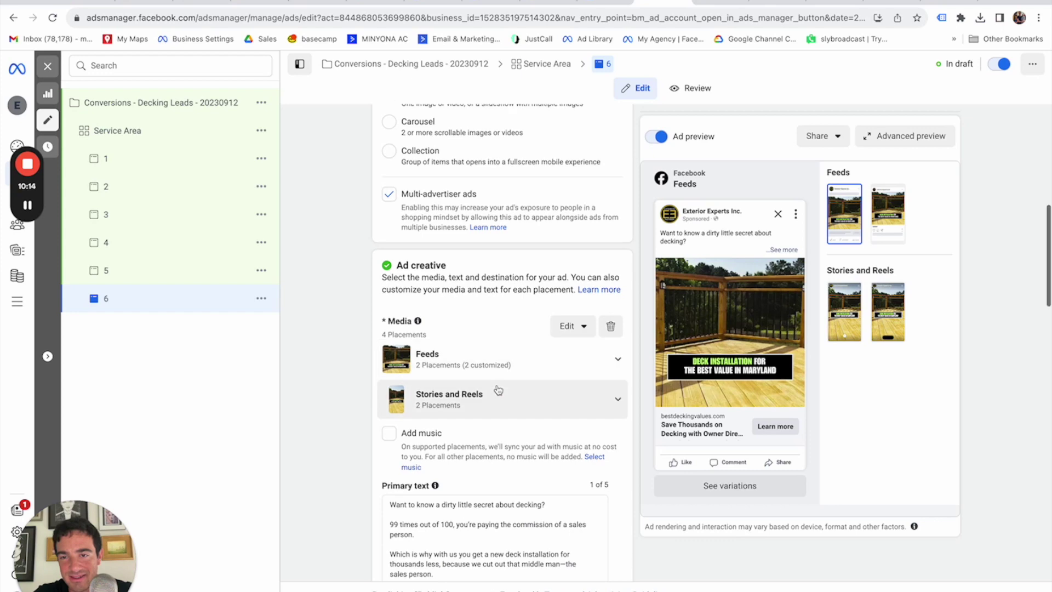
scroll(497, 390, down, 2)
mouse_move(794, 241)
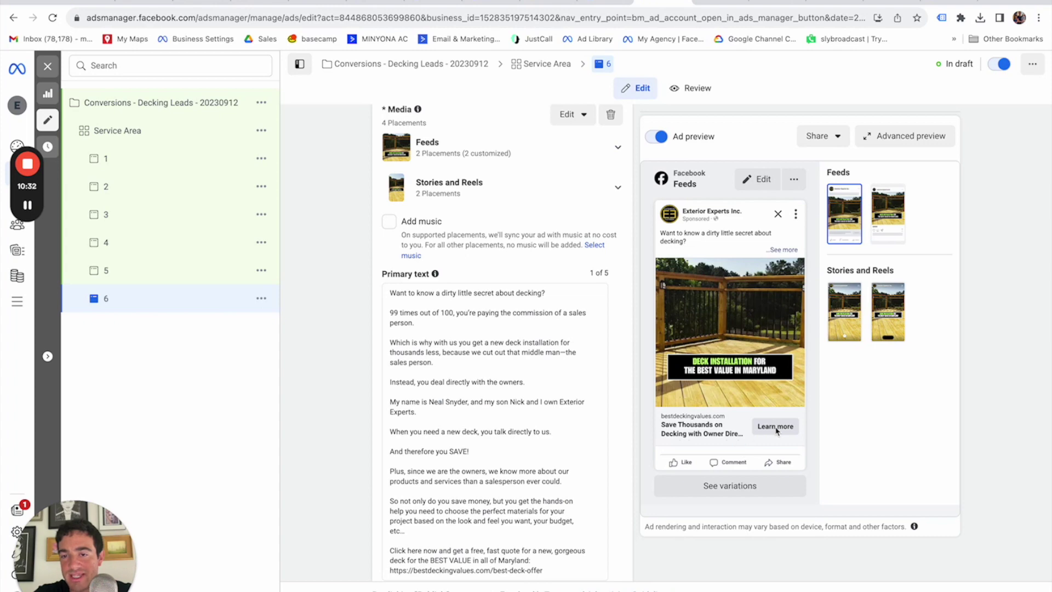
scroll(631, 423, down, 5)
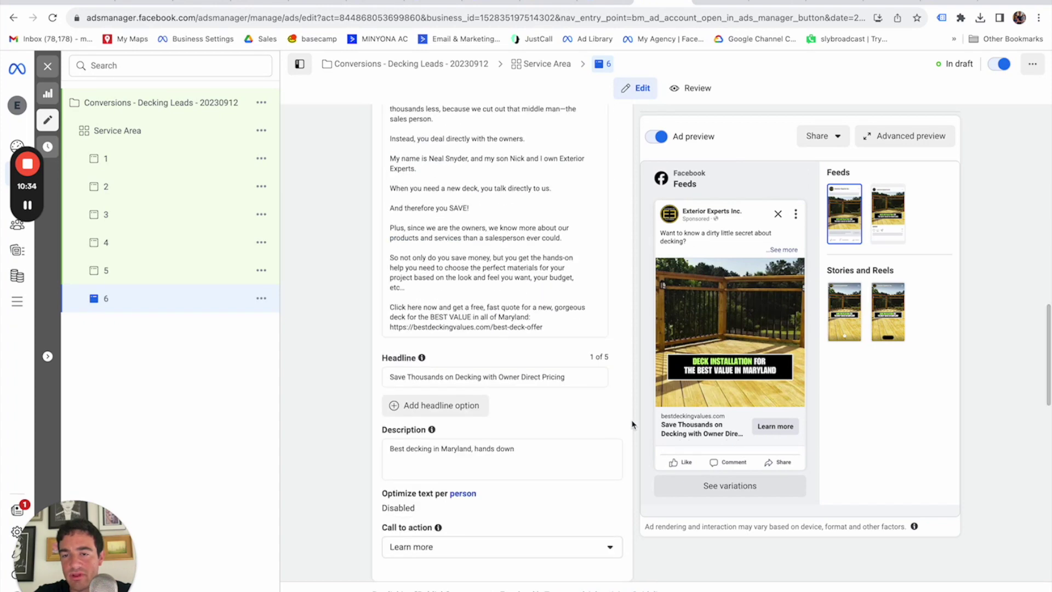
scroll(497, 465, down, 1)
click(465, 480)
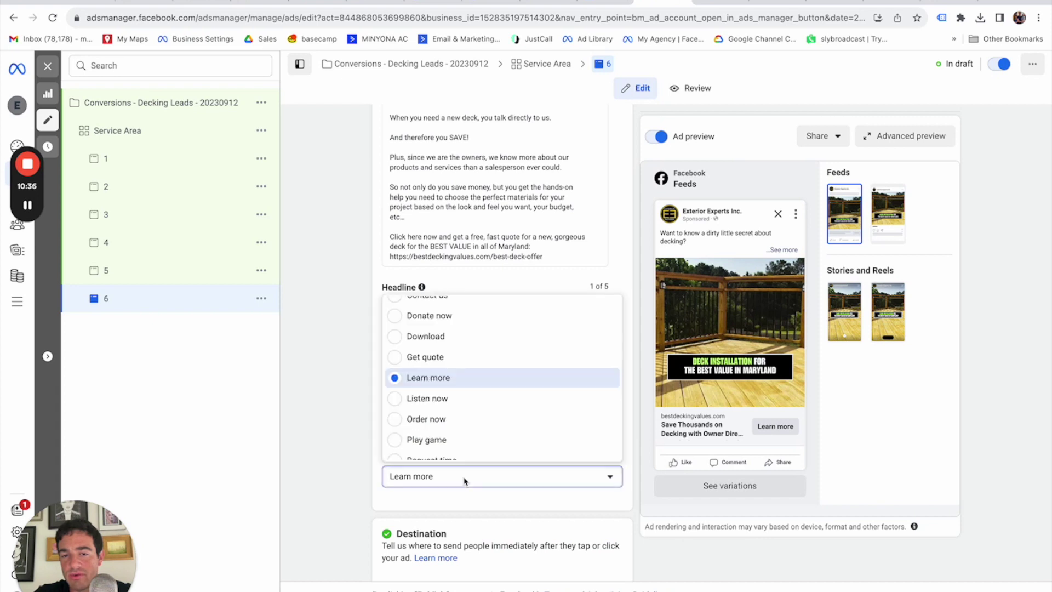
click(444, 358)
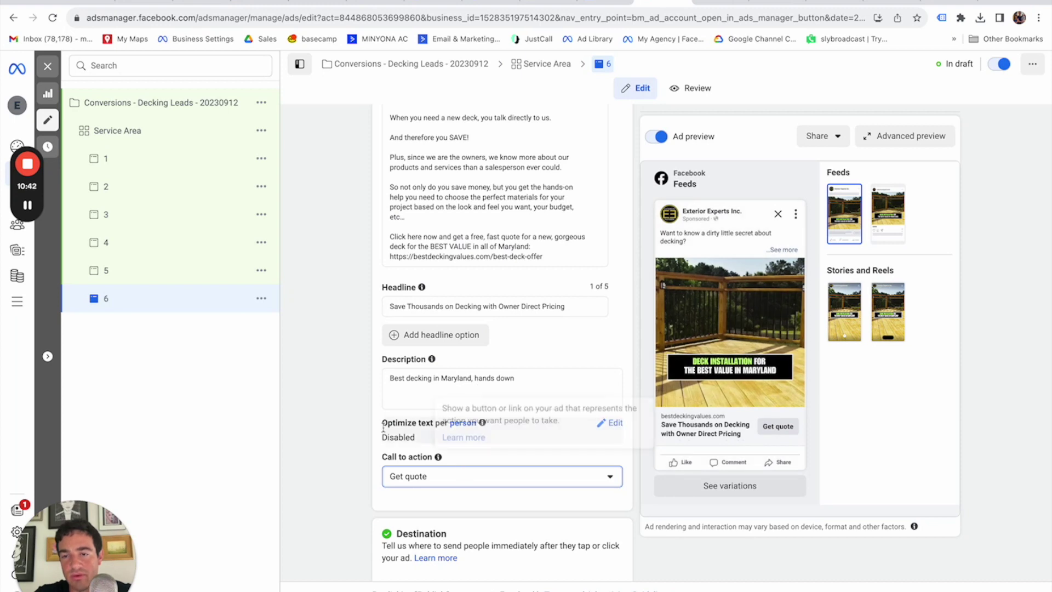
Bulk-select ads 1 through 5 and set their call to action to Get quote.
click(149, 271)
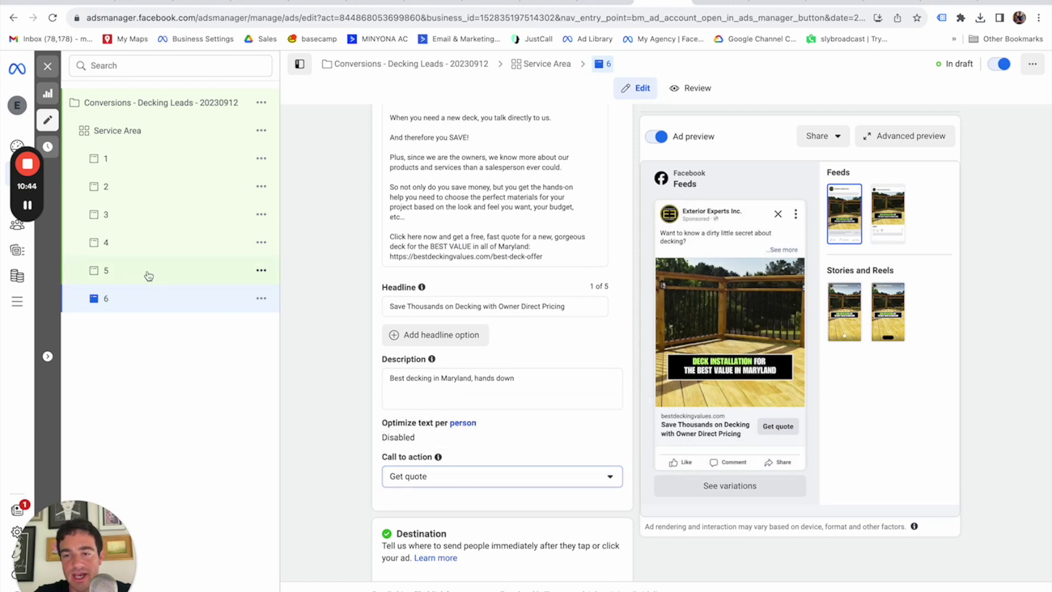
shift+click(140, 159)
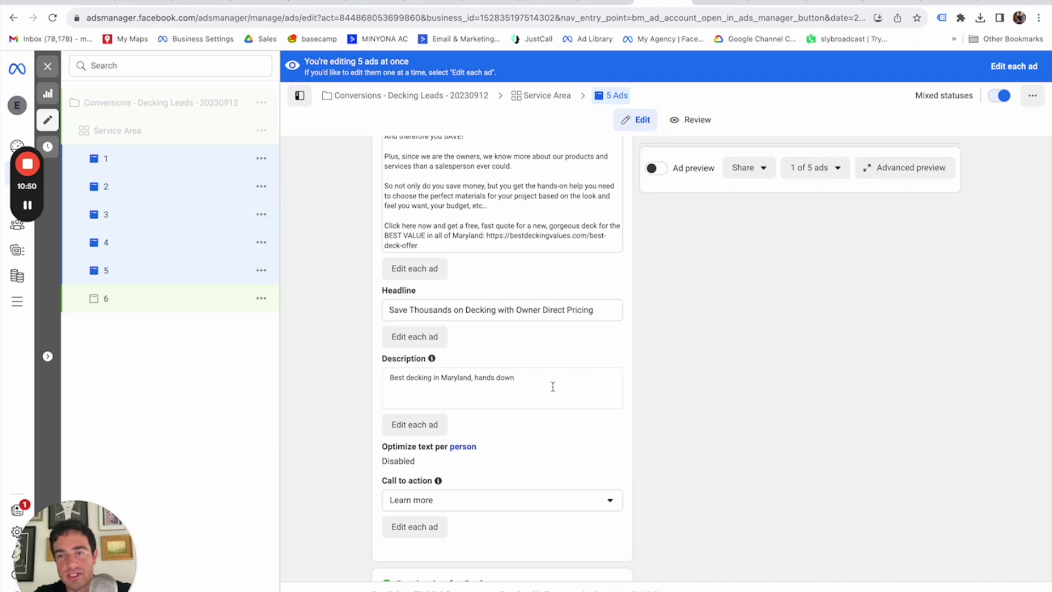
scroll(554, 386, down, 3)
scroll(554, 391, down, 4)
scroll(554, 392, up, 5)
click(482, 425)
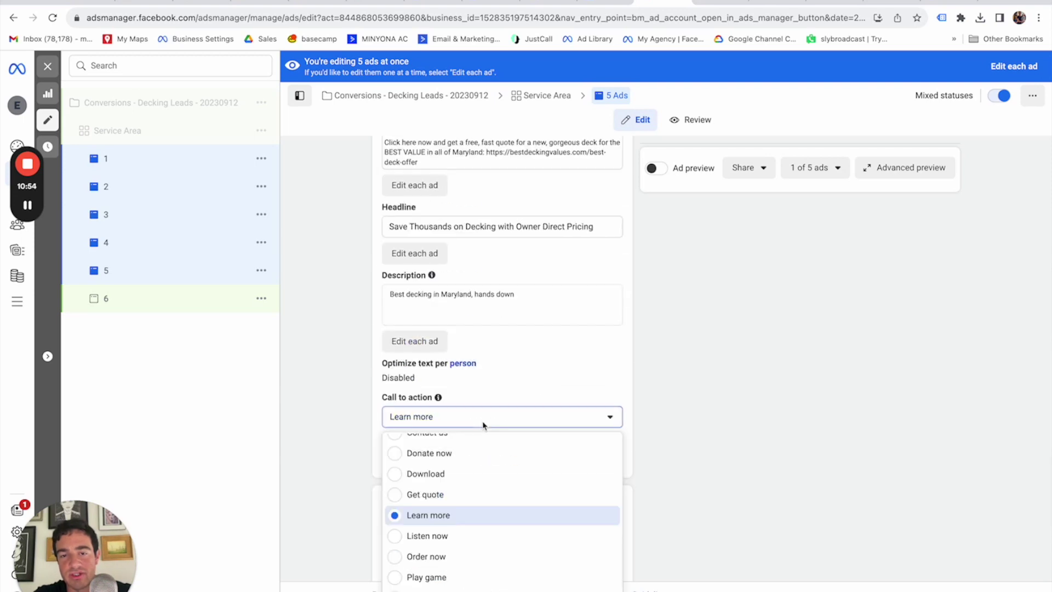
click(472, 494)
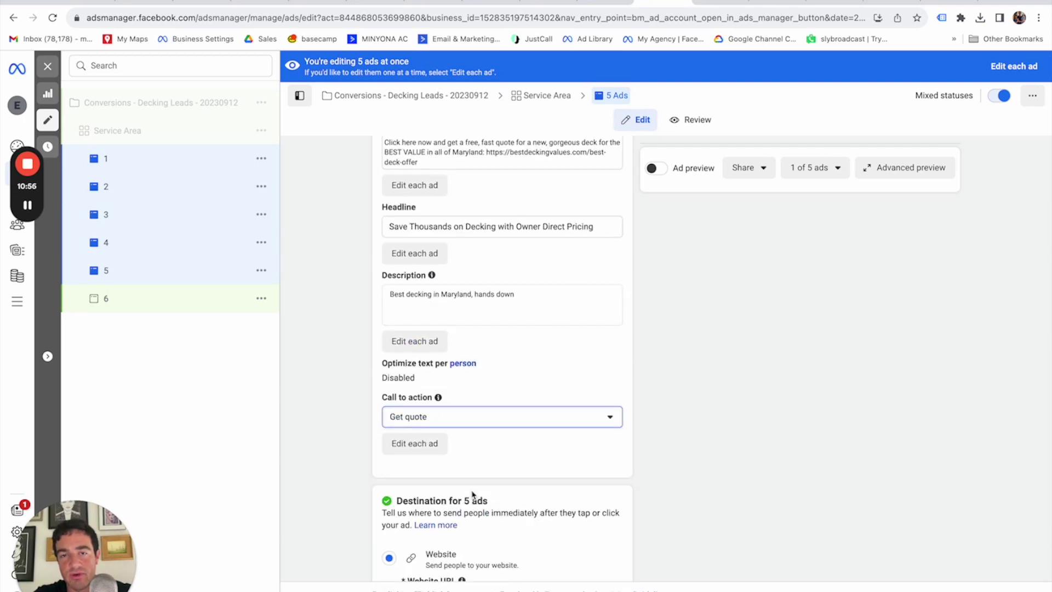
click(146, 162)
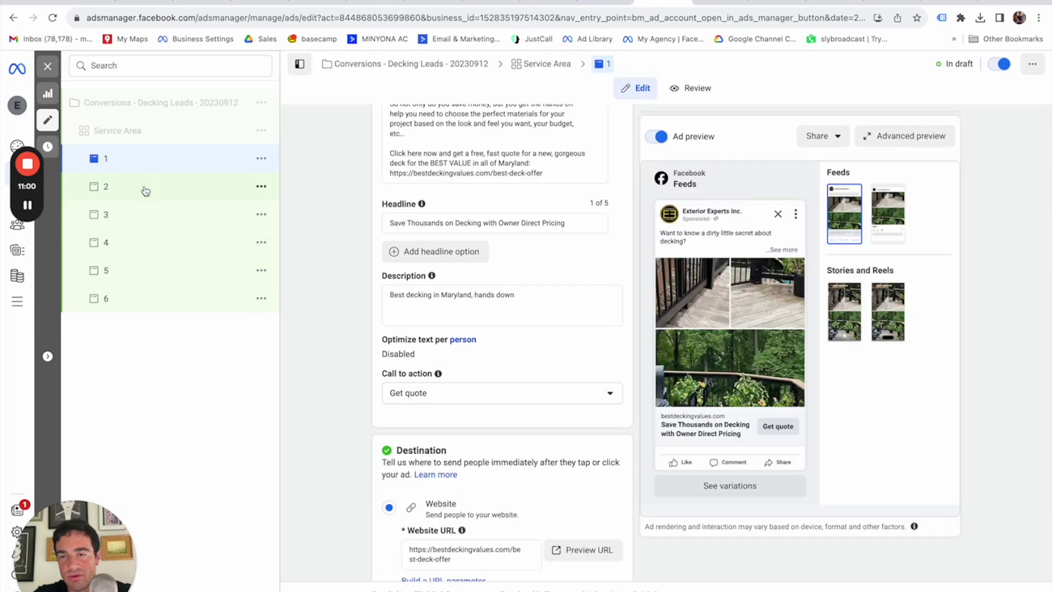
Confirm ads 2 and 3 use Get quote, then select ad 3's Website URL.
scroll(712, 301, down, 1)
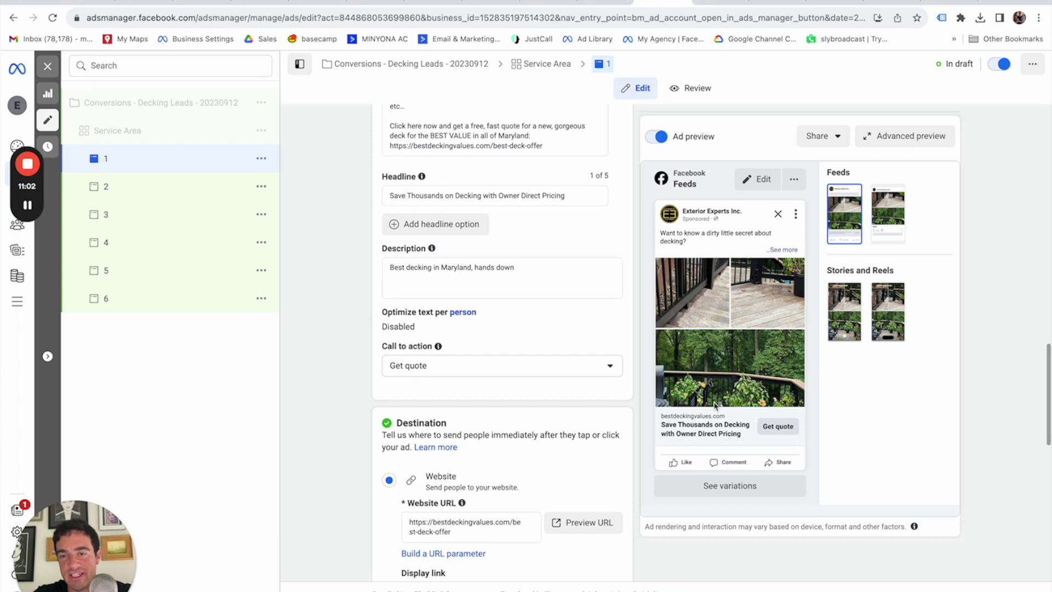
click(144, 190)
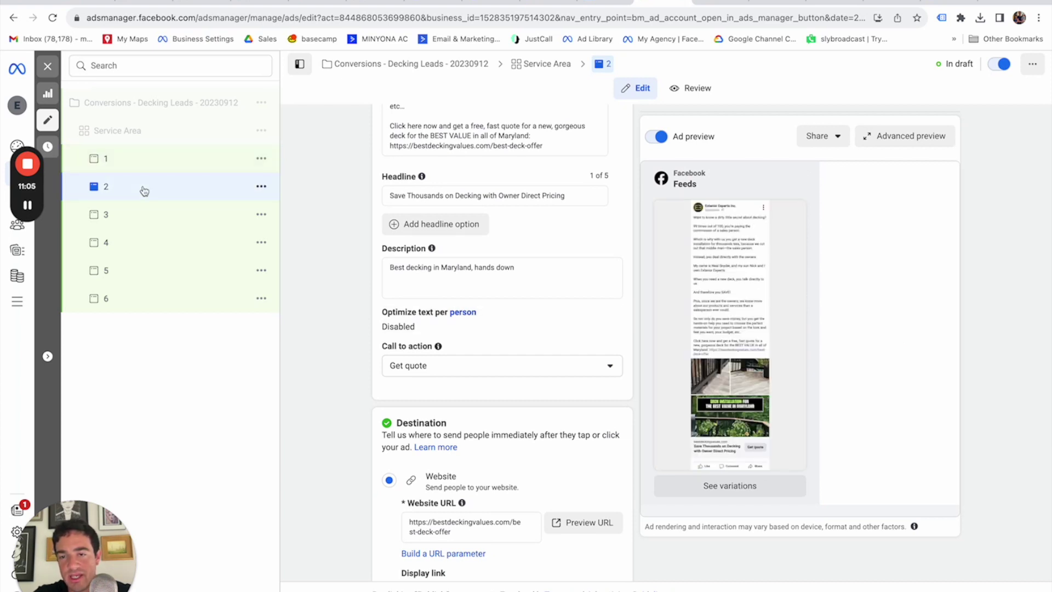
click(142, 215)
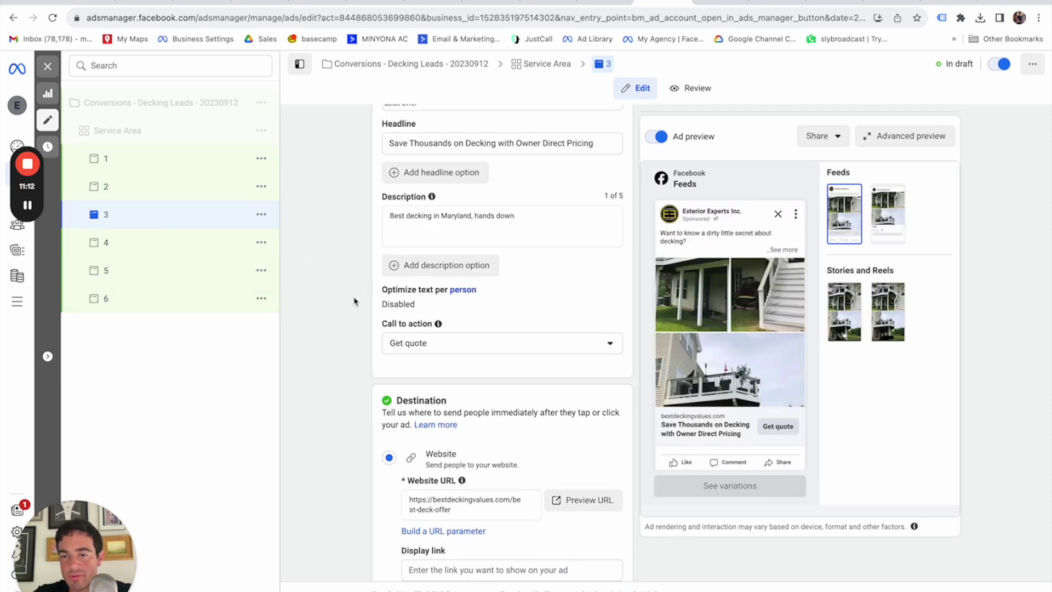
triple_click(443, 499)
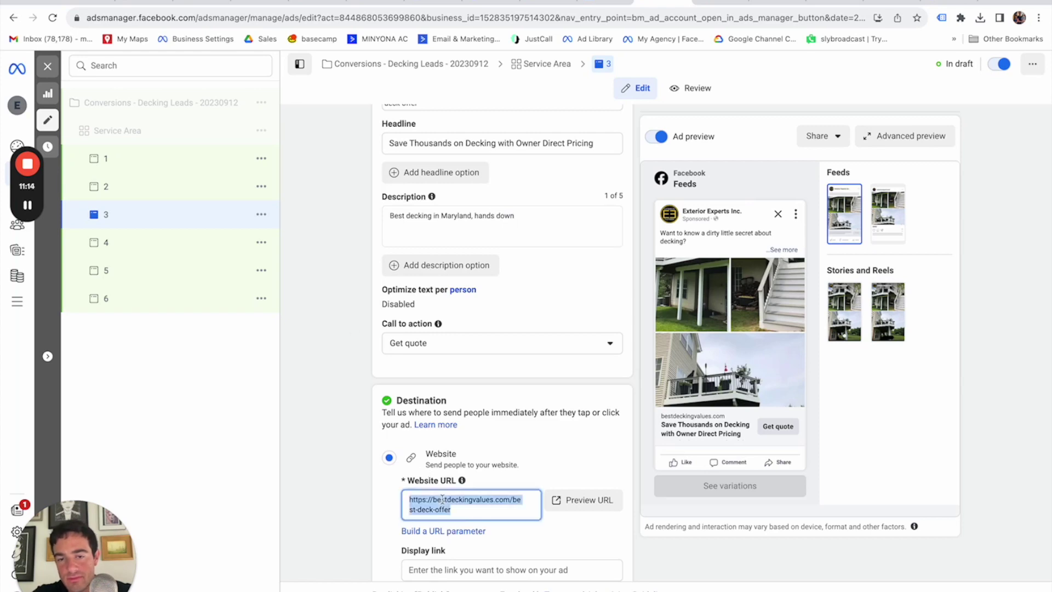
Open the copied landing-page URL in a new Chrome tab.
key(ctrl+c)
key(ctrl+t)
key(ctrl+v)
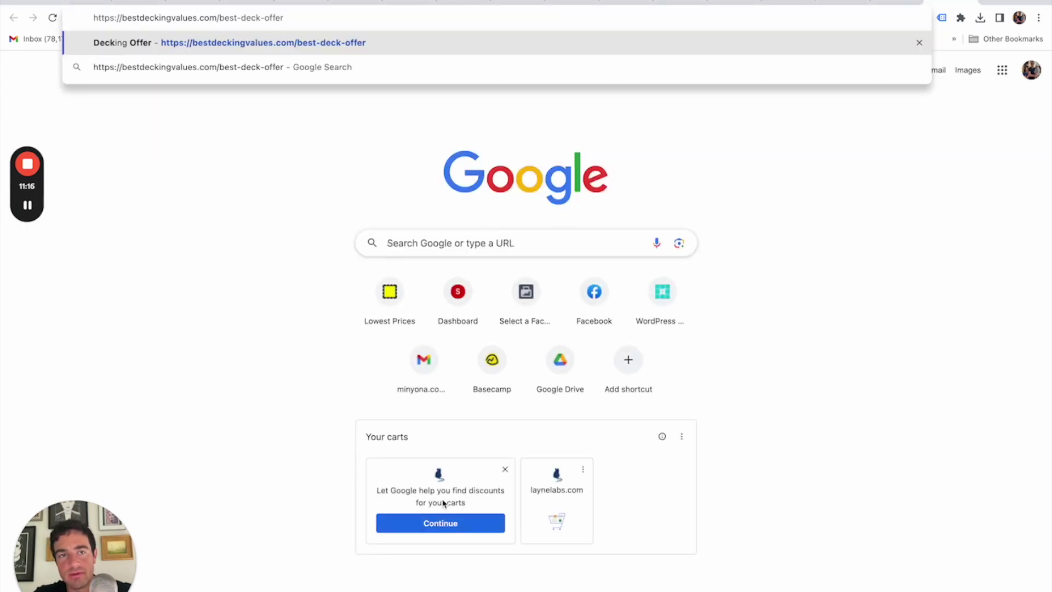
key(Return)
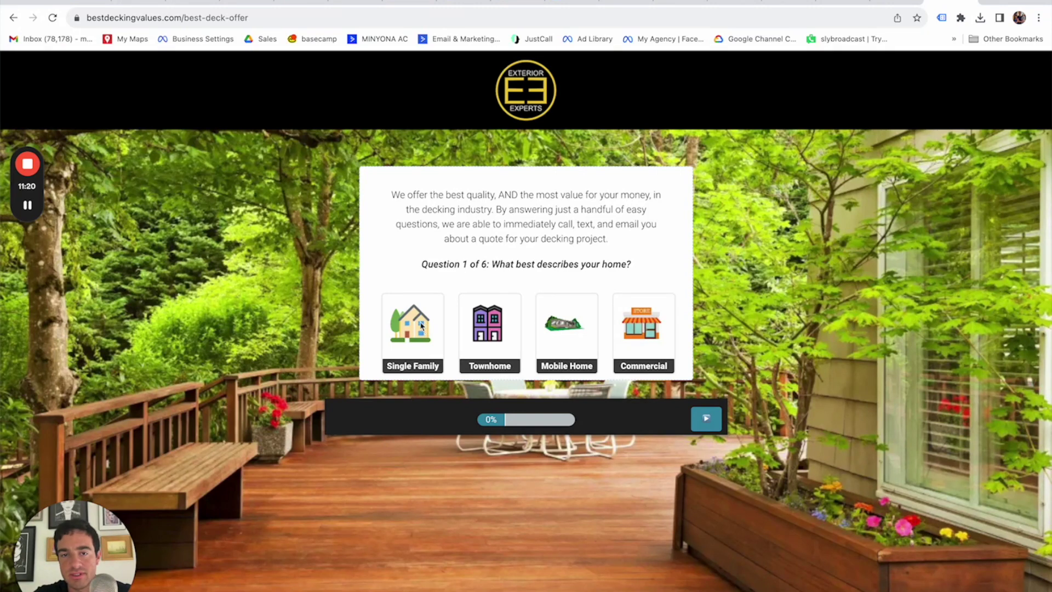
Answer Single Family, Major Repair, Within 30 Days and the zip code question.
click(425, 336)
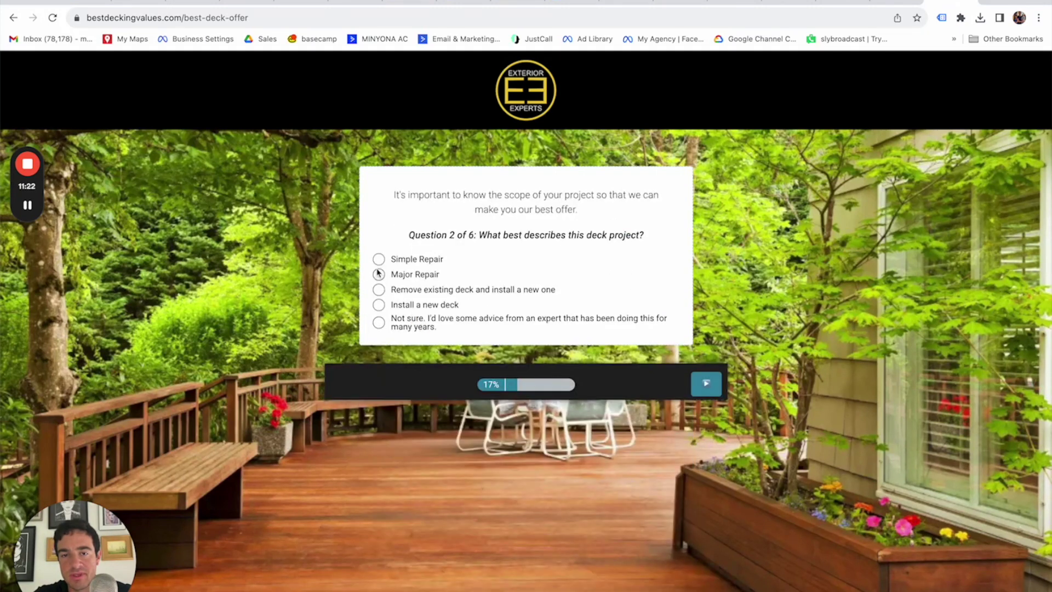
click(379, 290)
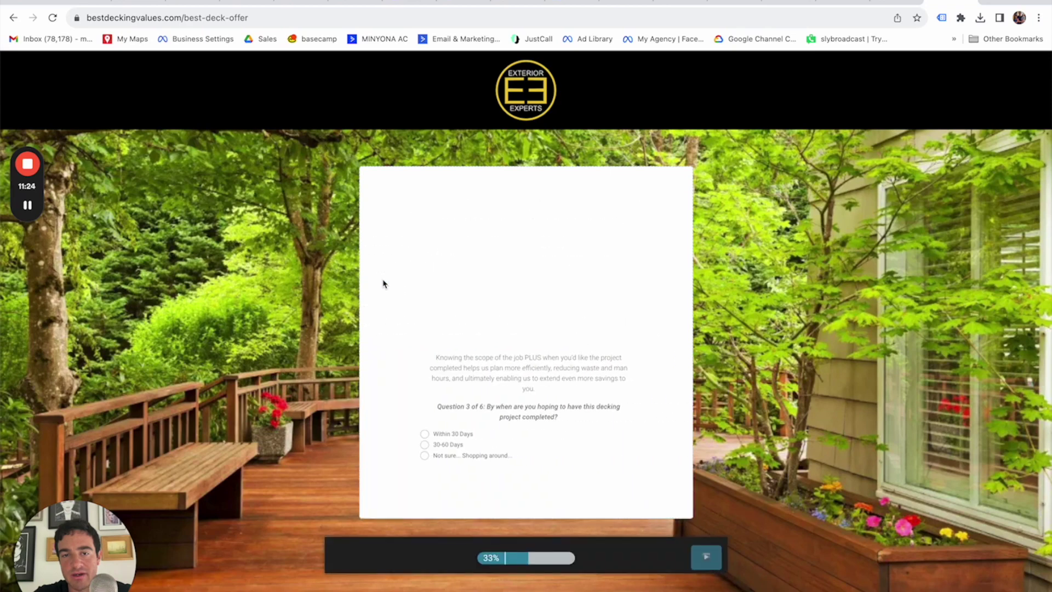
click(379, 303)
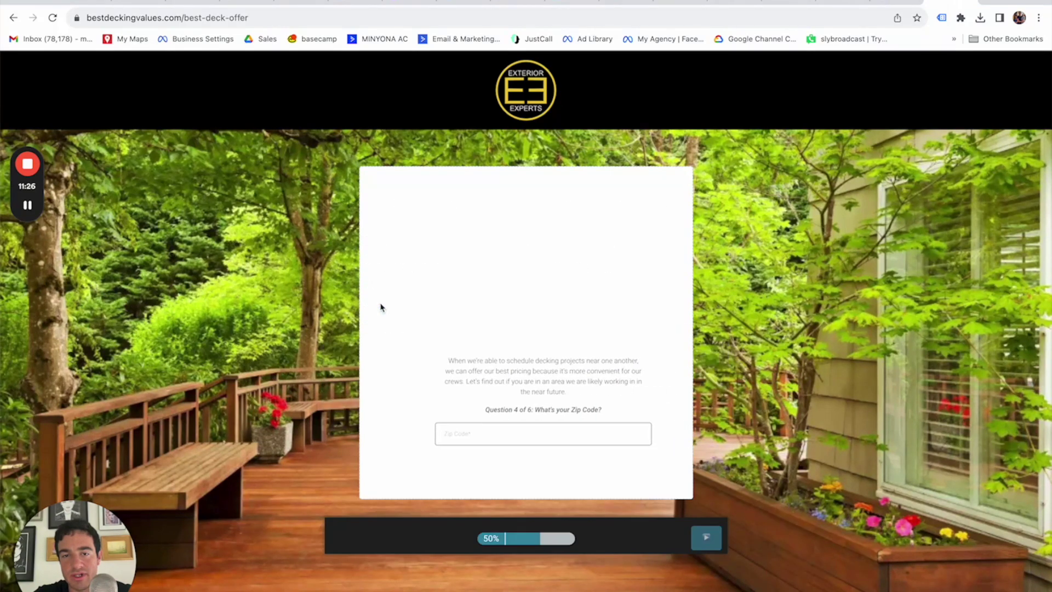
click(380, 303)
click(460, 335)
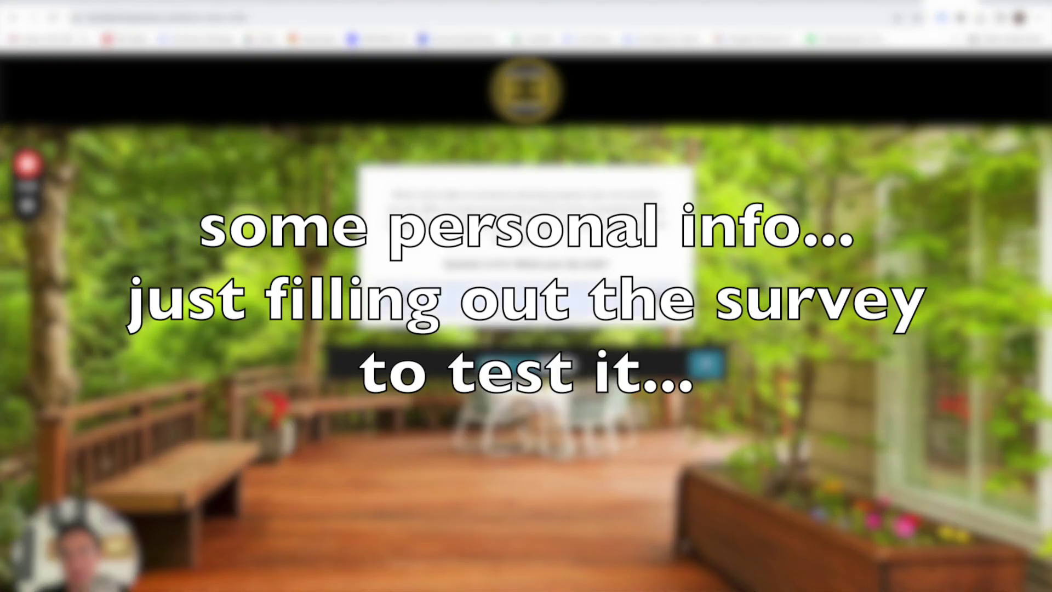
click(711, 365)
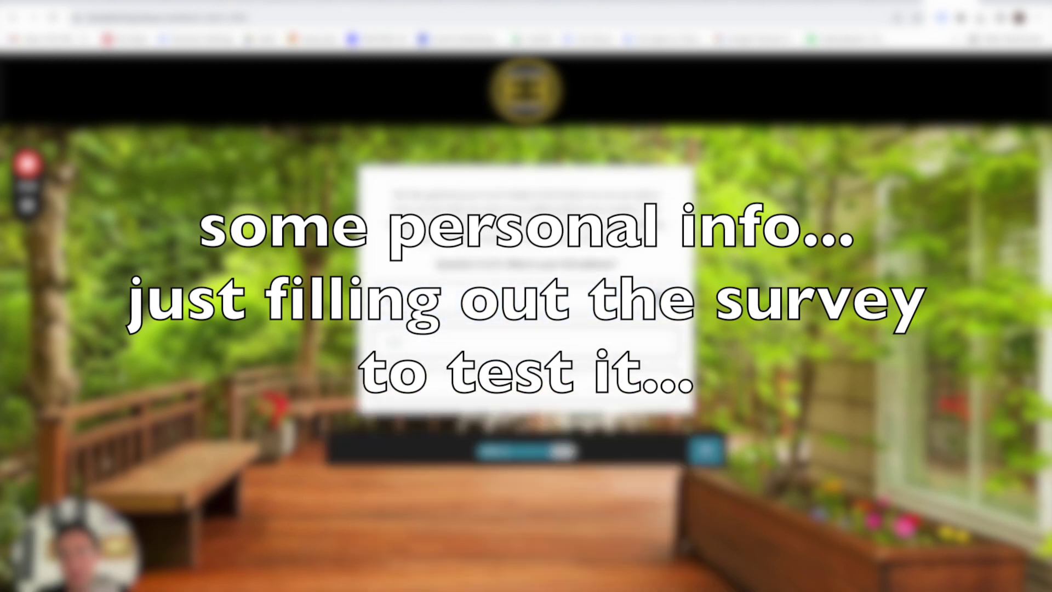
Fill in the city, state and contact details, then submit the survey.
click(445, 342)
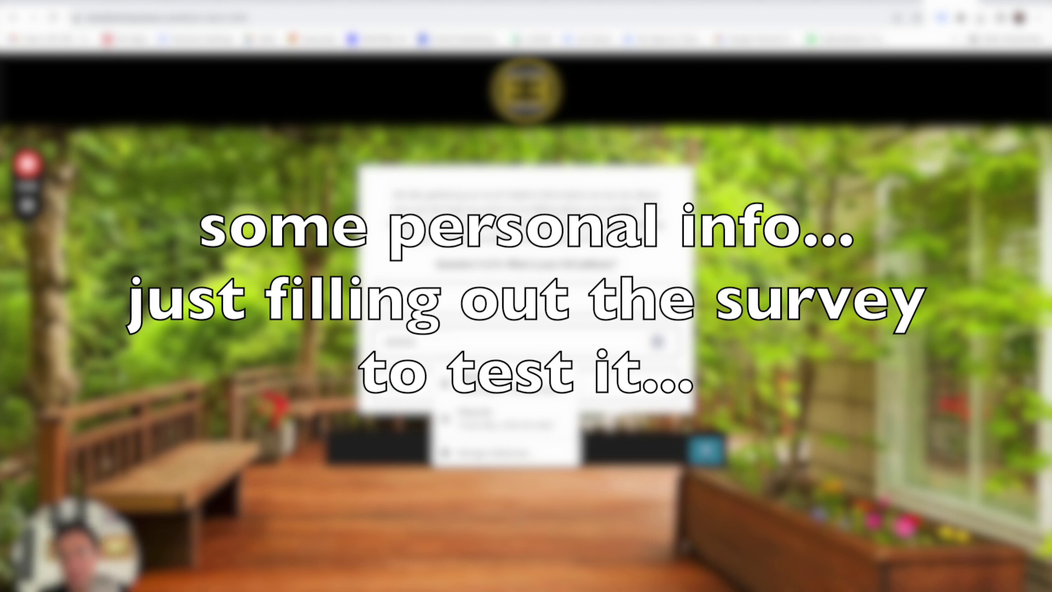
text(ville)
key(Tab)
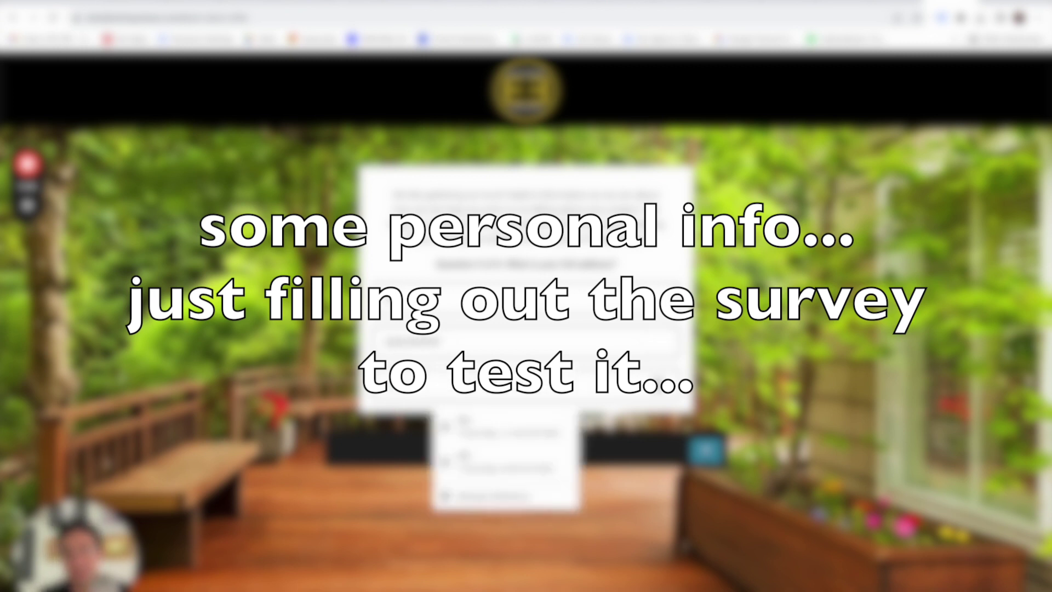
text(NC)
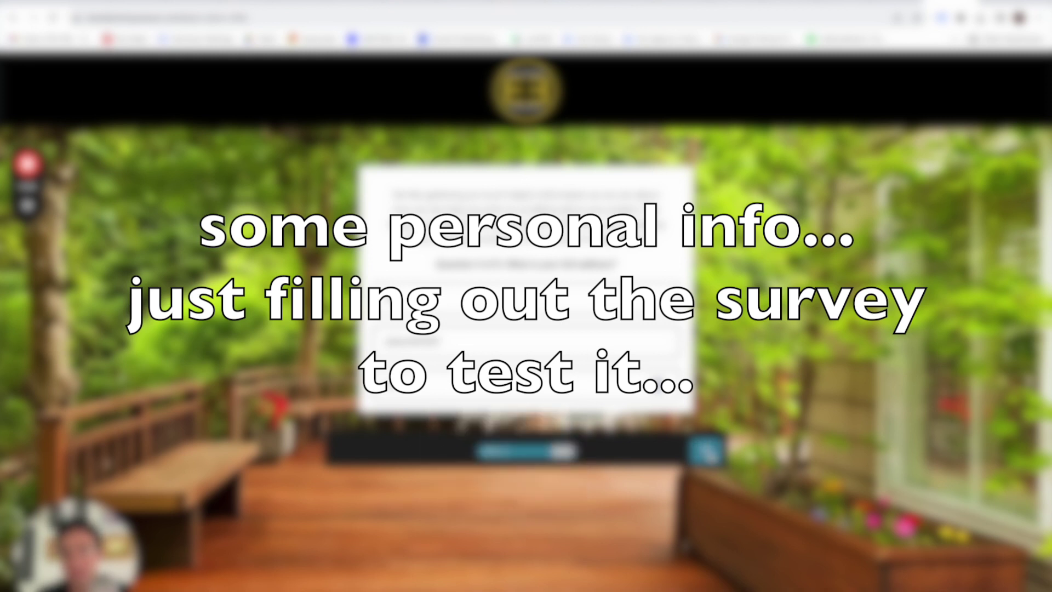
click(706, 452)
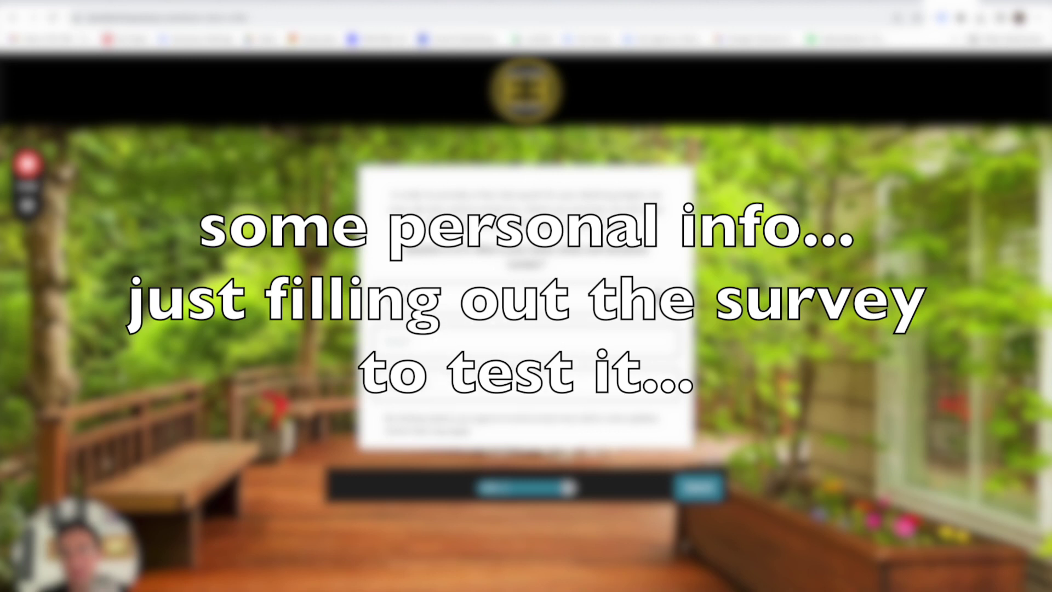
click(660, 296)
click(515, 342)
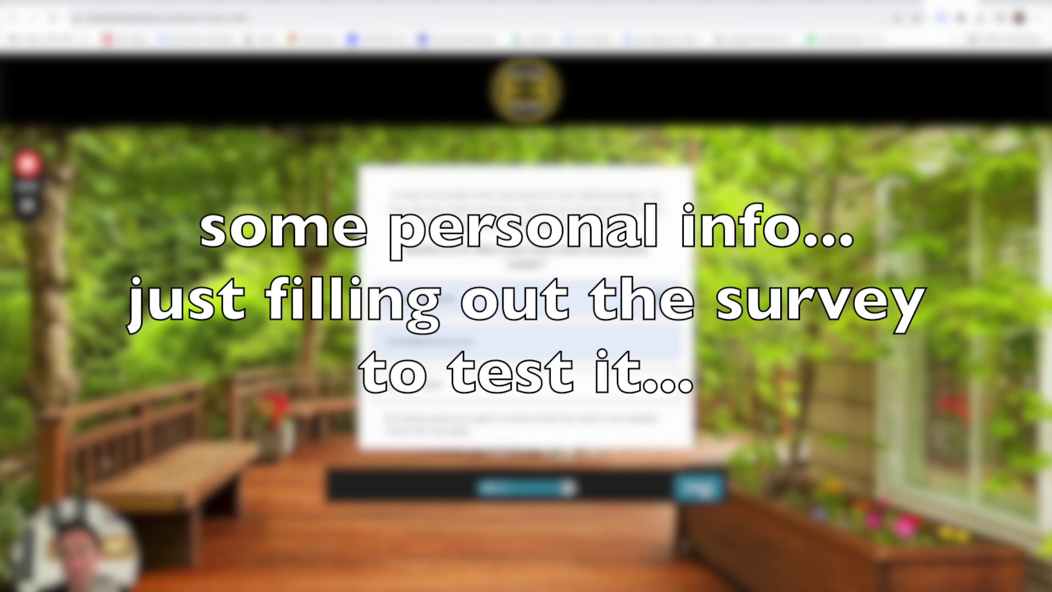
click(698, 486)
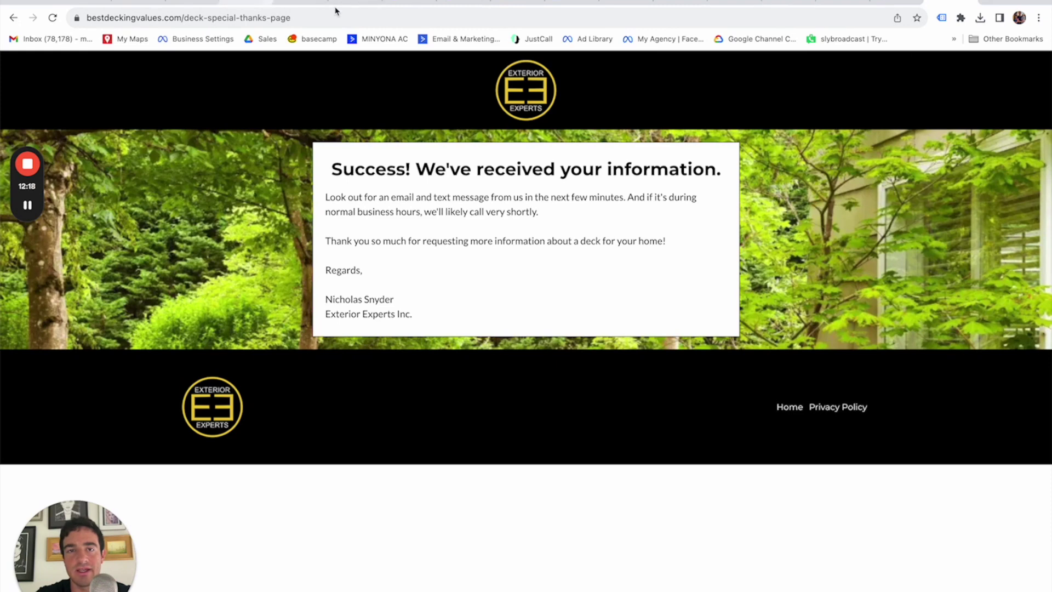
Return to Ads Manager, open ad 1 and expand its full primary text in the preview.
click(619, 1)
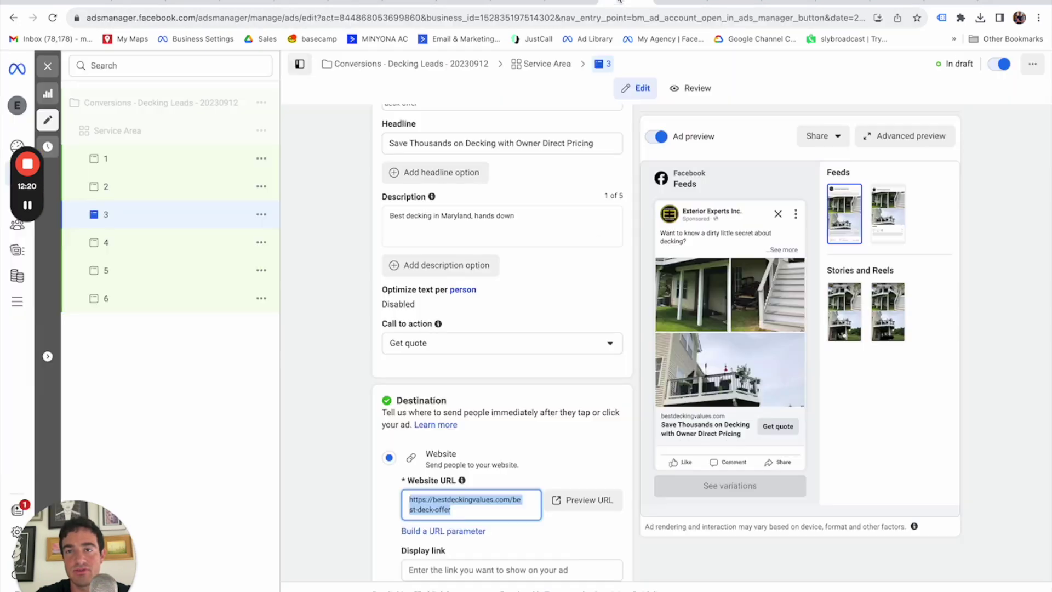
click(358, 436)
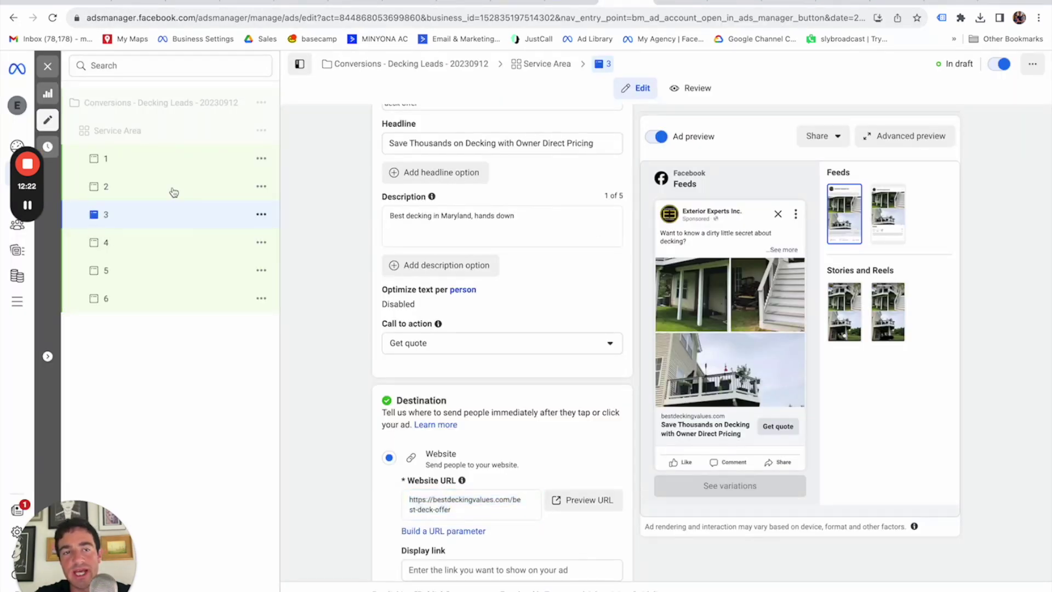
click(157, 168)
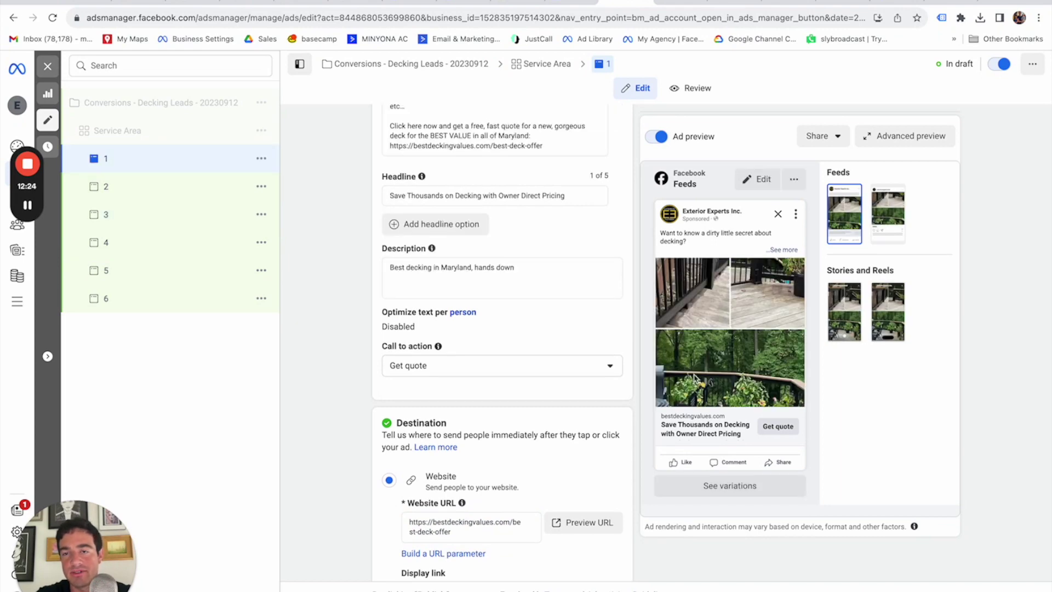
click(783, 250)
scroll(842, 347, down, 2)
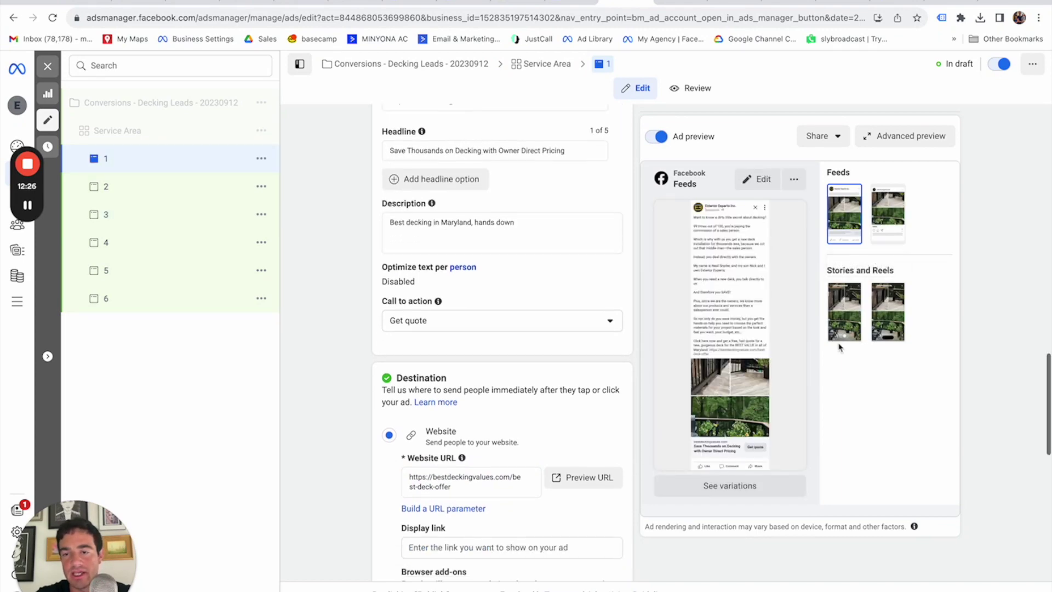
scroll(797, 434, up, 8)
scroll(798, 436, down, 7)
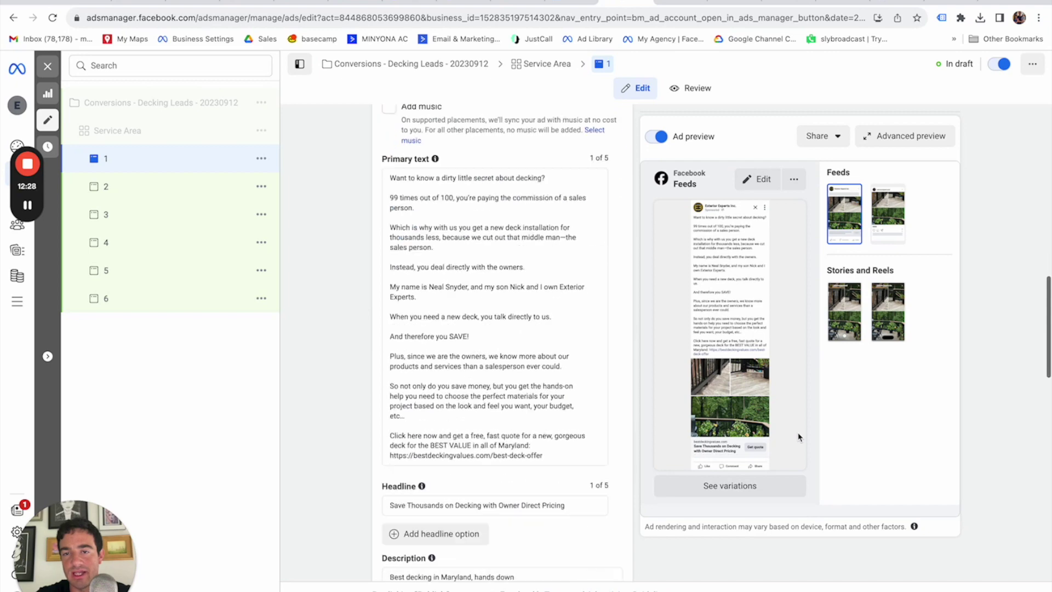